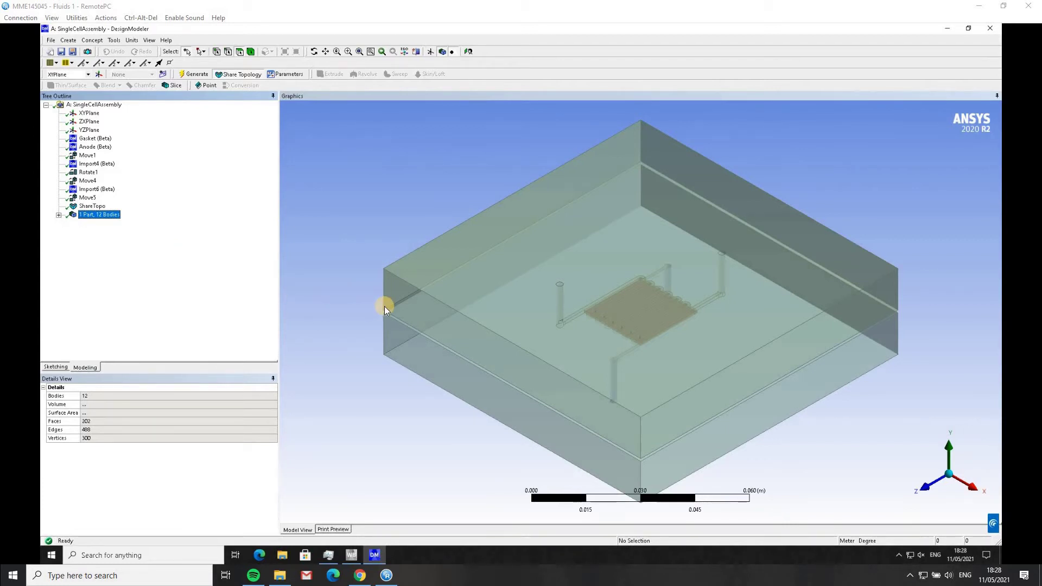
Restrict selection to bodies and hide the two outer flow plates to expose the gas channels and membrane layers
{"action": "left_click", "coordinate": [247, 50]}
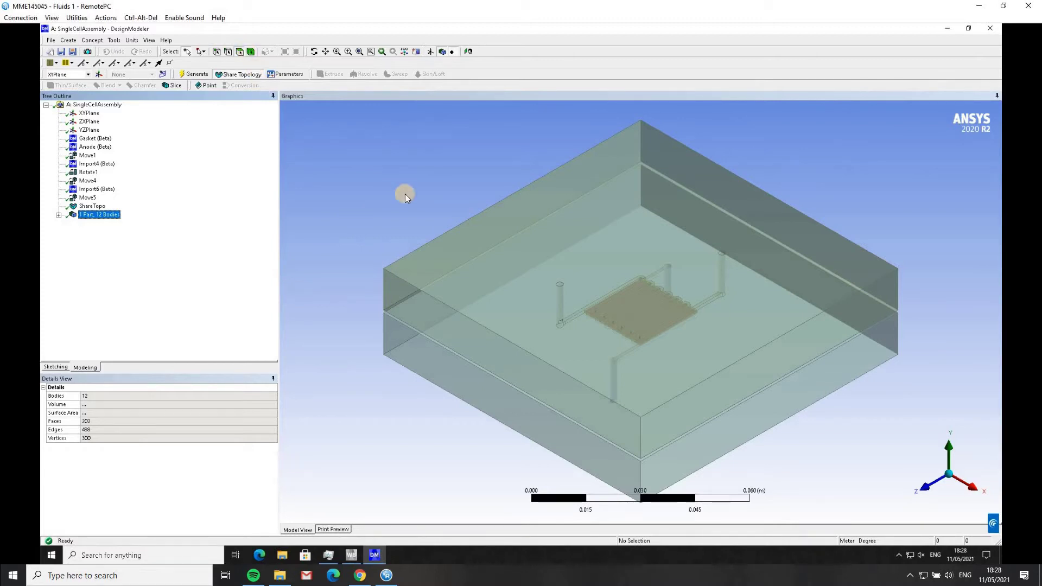
{"action": "left_click", "coordinate": [711, 438]}
{"action": "left_click", "coordinate": [716, 429], "text": "ctrl"}
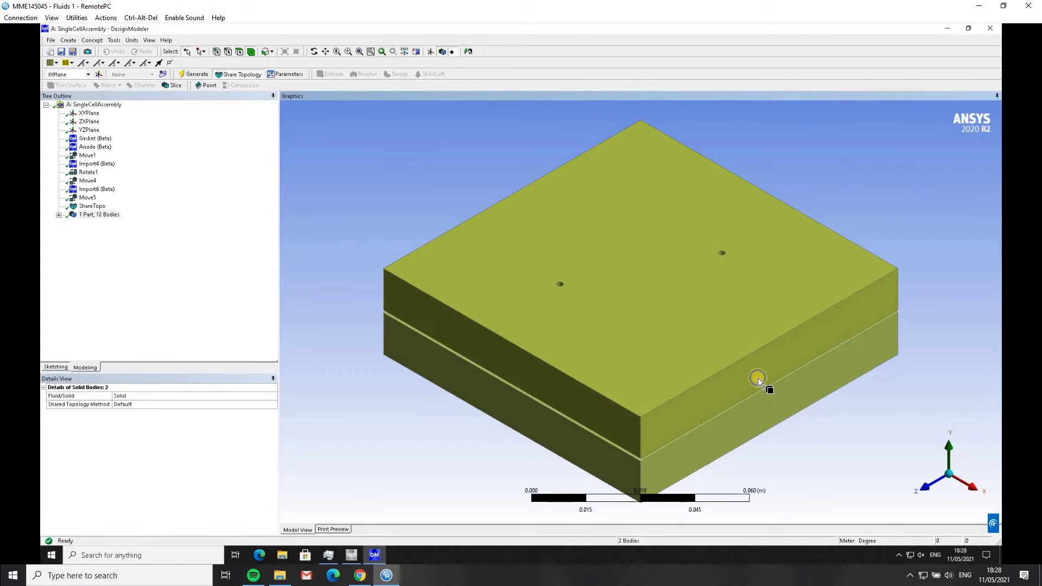
{"action": "right_click", "coordinate": [756, 340]}
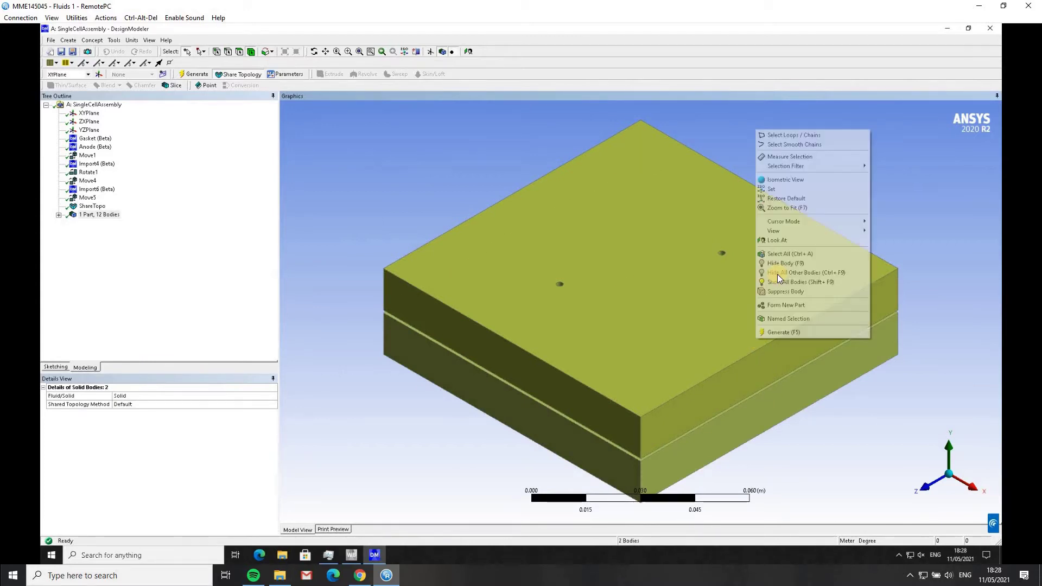
{"action": "key", "text": "Return"}
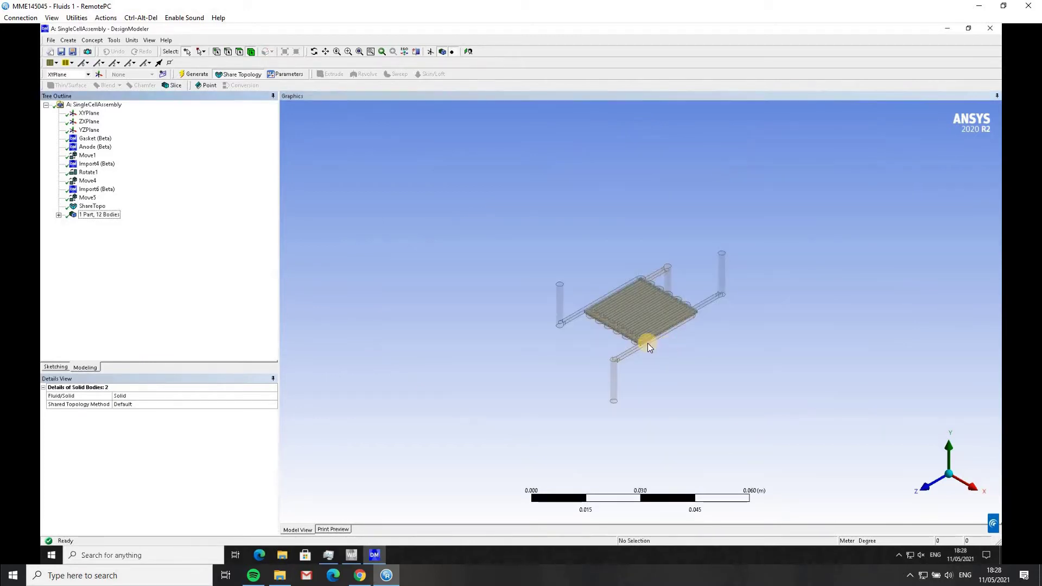
Select both serpentine gas channel bodies, above and below the membrane layers, and hide them
{"action": "scroll", "coordinate": [647, 350], "scroll_direction": "up", "scroll_amount": 3}
{"action": "middle_click_drag", "start_coordinate": [647, 354], "coordinate": [622, 316]}
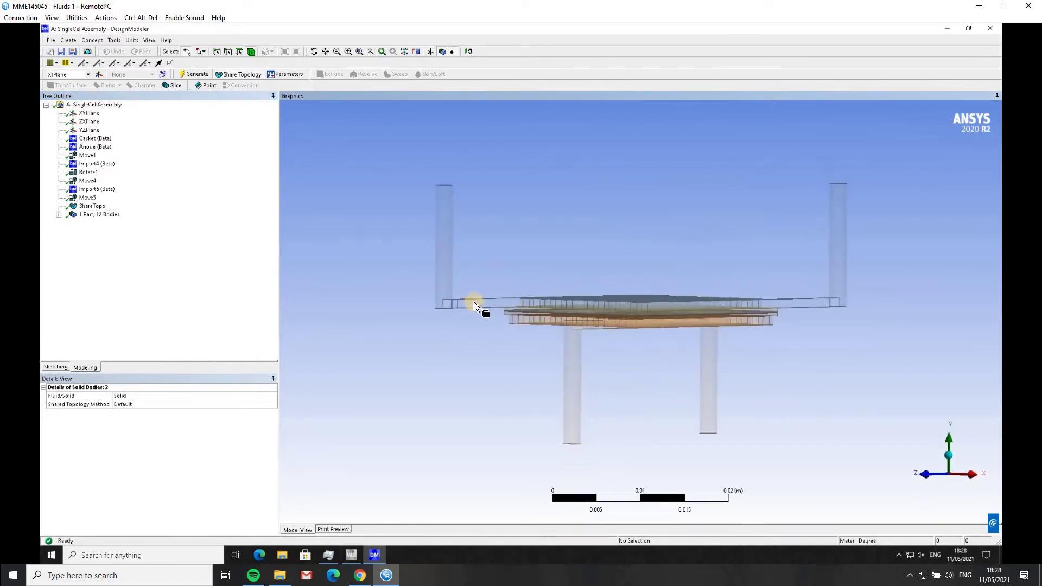
{"action": "left_click", "coordinate": [570, 359]}
{"action": "left_click", "coordinate": [572, 360], "text": "ctrl"}
{"action": "middle_click_drag", "start_coordinate": [674, 372], "coordinate": [643, 358]}
{"action": "right_click", "coordinate": [647, 325]}
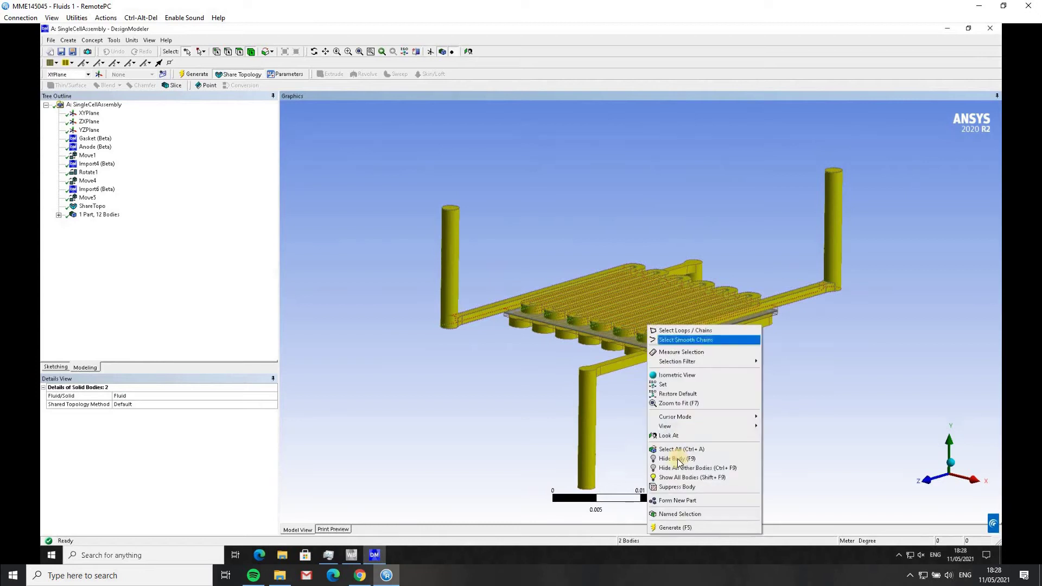
{"action": "left_click", "coordinate": [678, 456]}
Examine the remaining layer stack edge-on, selecting the outer pair, the adjacent inner pair and the two thin layers around the centre in turn
{"action": "left_click", "coordinate": [963, 485]}
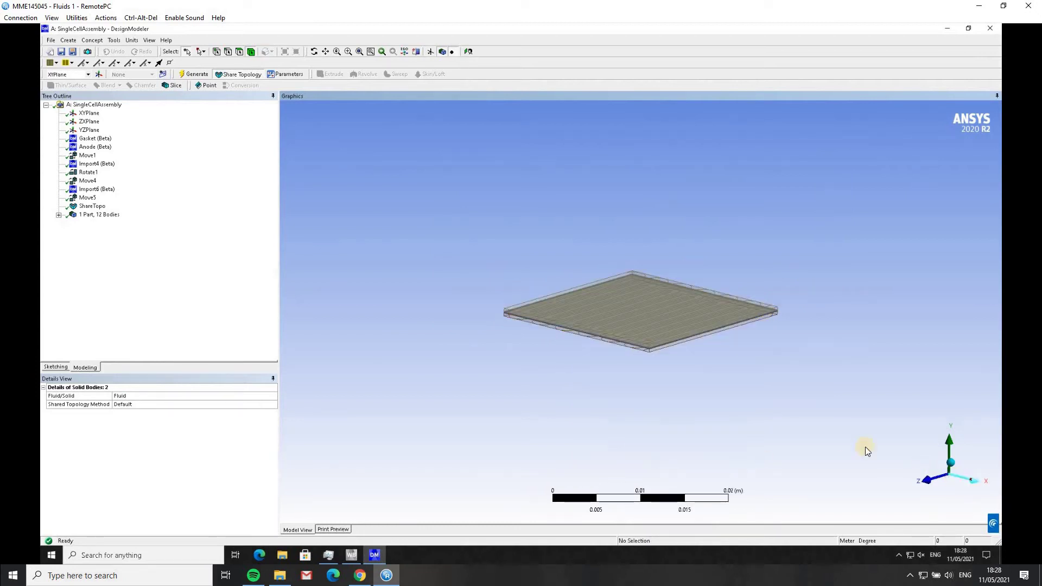
{"action": "left_click_drag", "start_coordinate": [526, 306], "coordinate": [584, 324]}
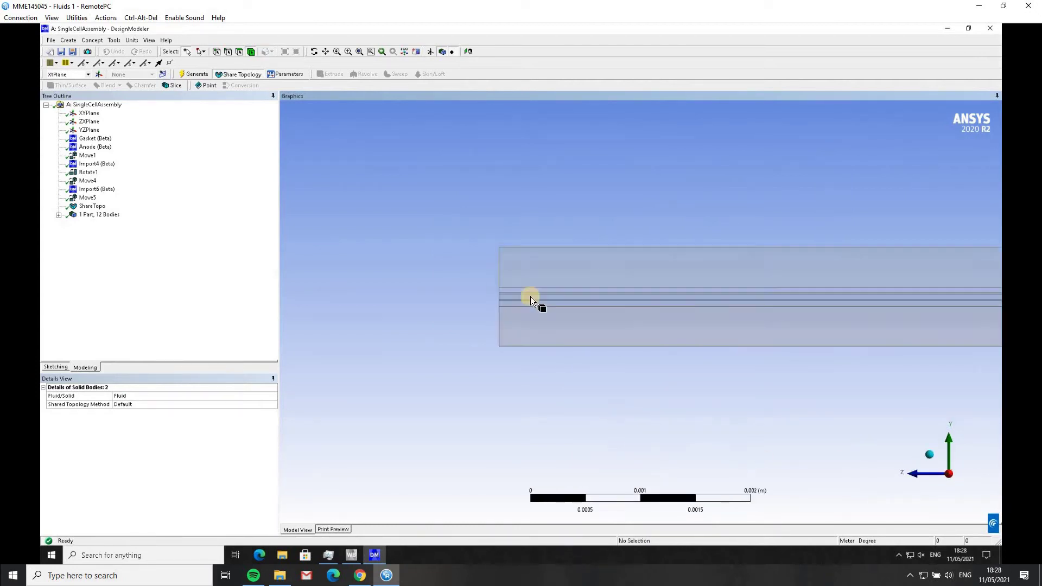
{"action": "left_click_drag", "start_coordinate": [487, 239], "coordinate": [581, 358]}
{"action": "left_click", "coordinate": [582, 230]}
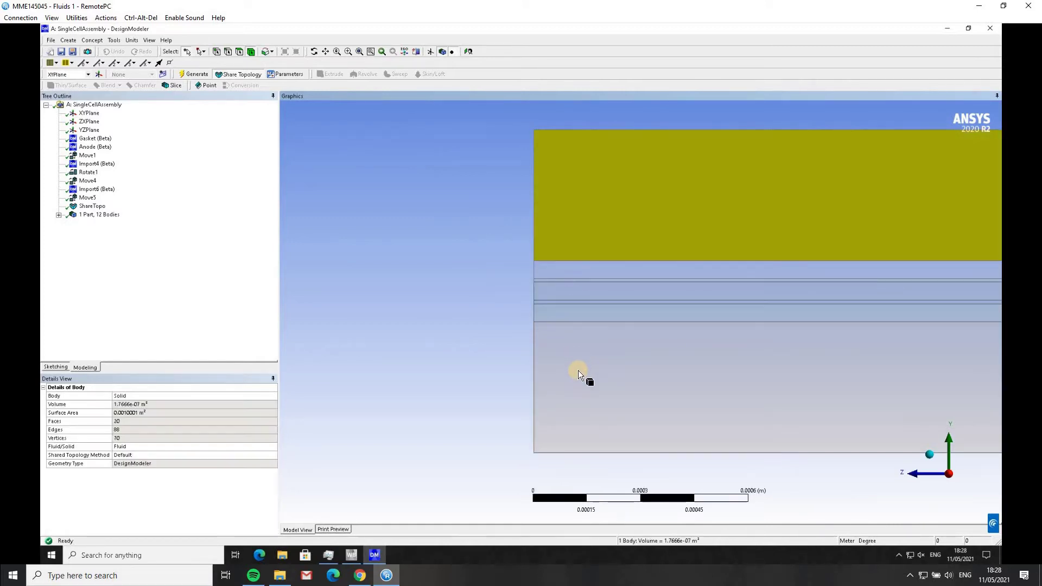
{"action": "left_click", "coordinate": [578, 369], "text": "ctrl"}
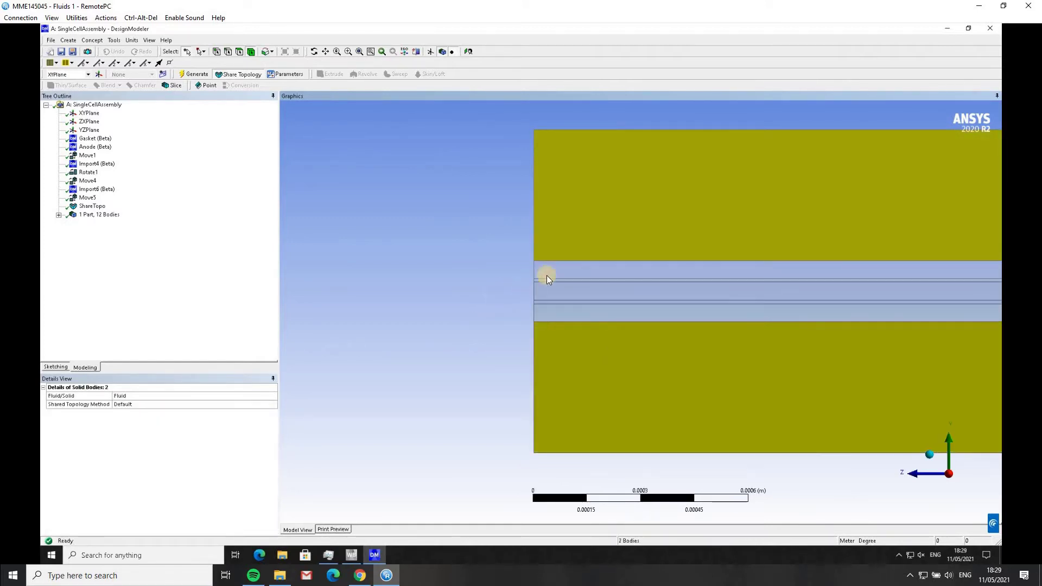
{"action": "left_click", "coordinate": [562, 269]}
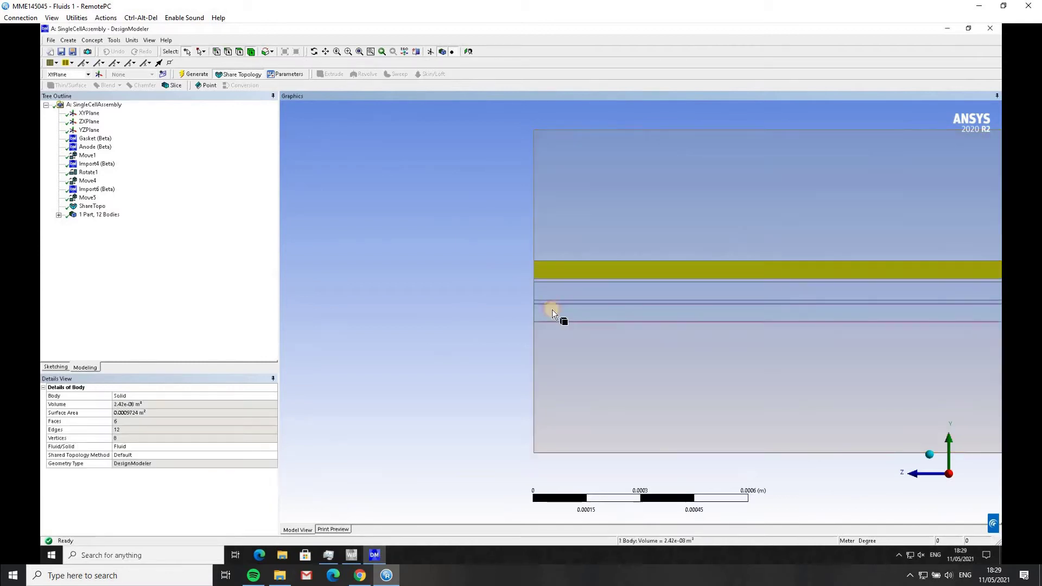
{"action": "left_click", "coordinate": [552, 314], "text": "ctrl"}
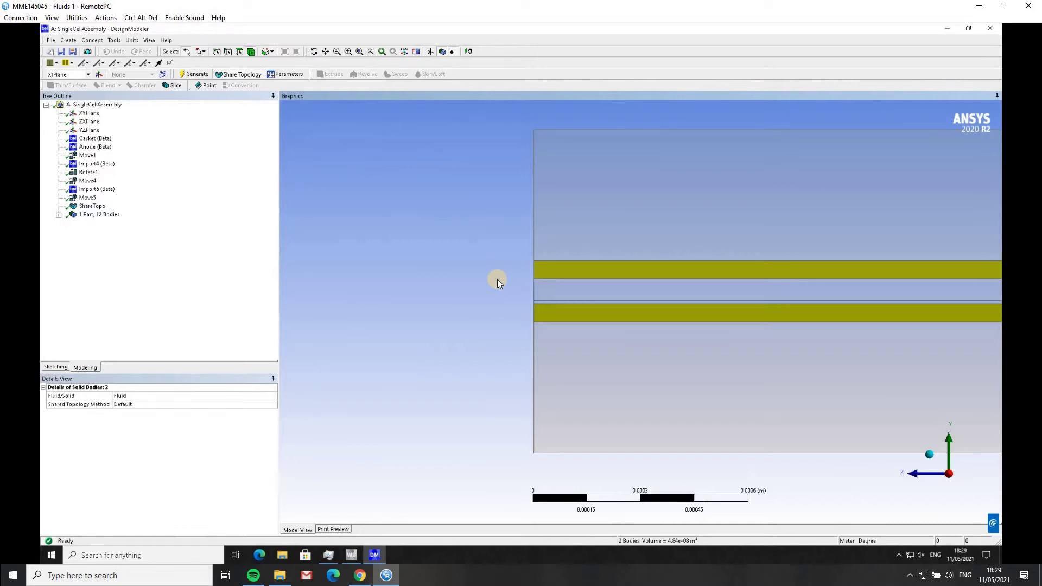
{"action": "left_click", "coordinate": [555, 301]}
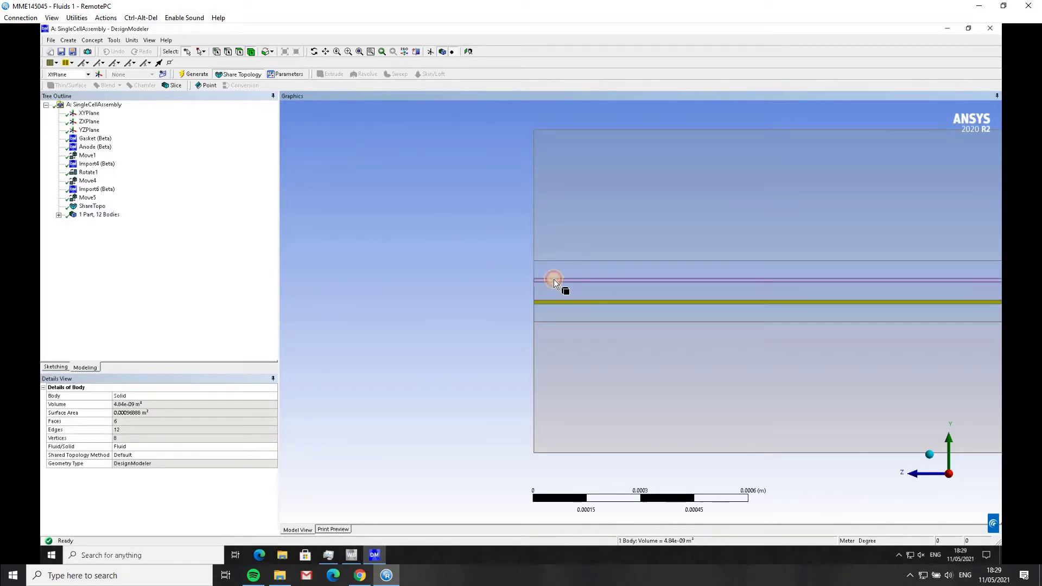
{"action": "left_click", "coordinate": [553, 279], "text": "ctrl"}
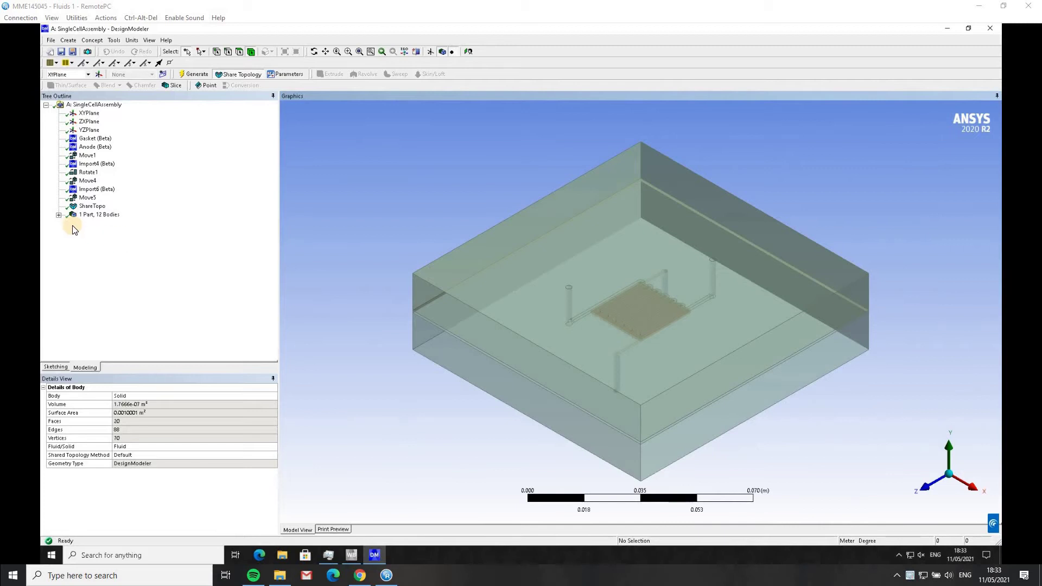
Expand the multibody part and select all seven bodies named Solid
{"action": "left_click", "coordinate": [59, 215]}
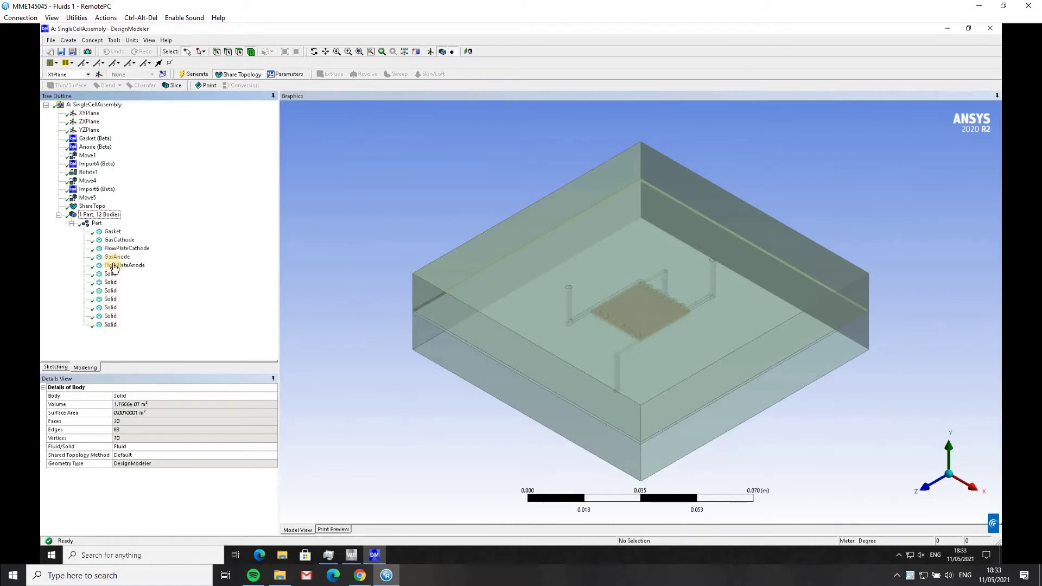
{"action": "left_click", "coordinate": [111, 324]}
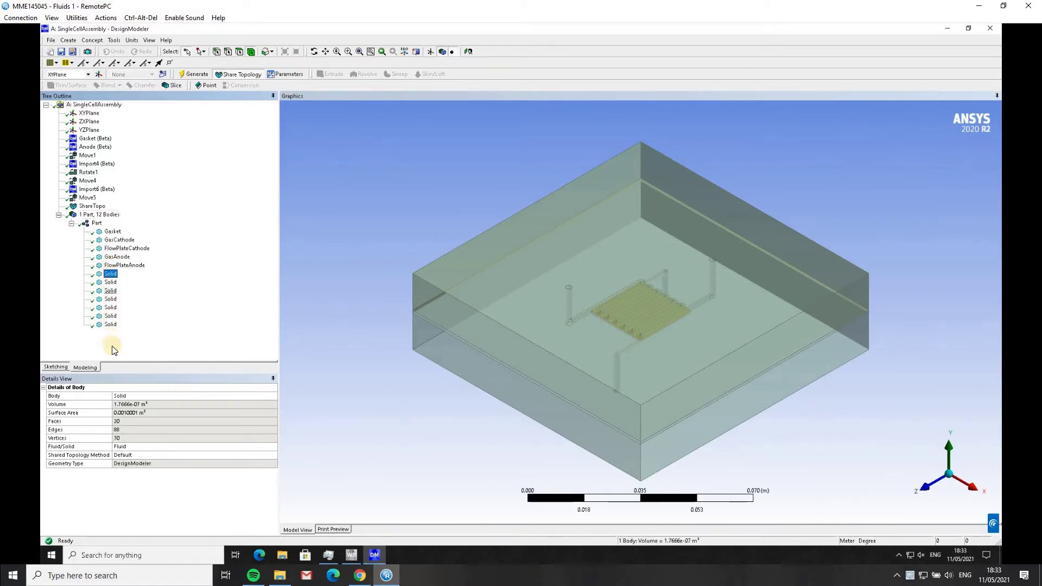
{"action": "left_click", "coordinate": [111, 274], "text": "shift"}
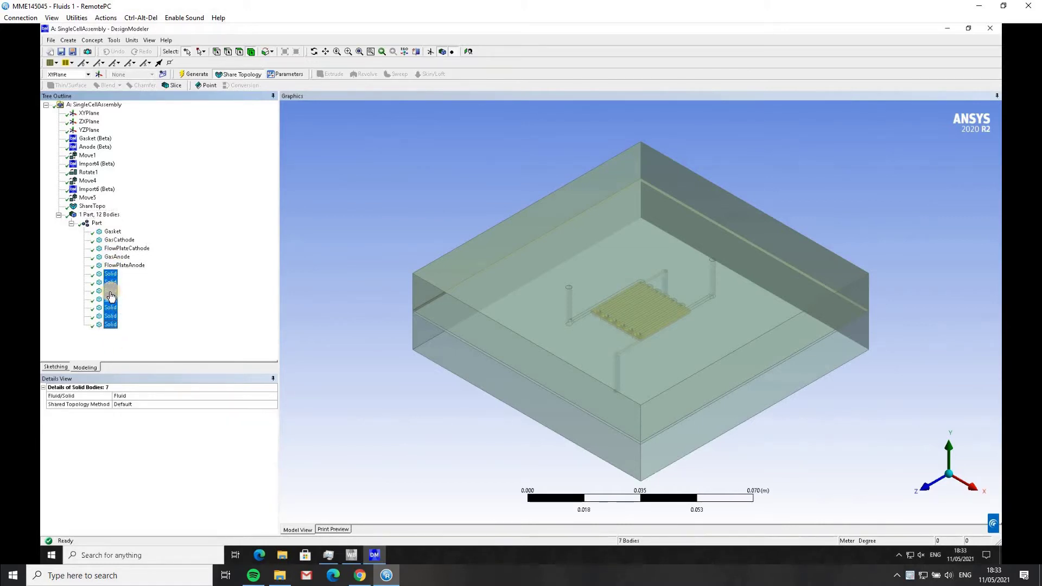
Inspect the FlowPlateAnode, FlowPlateCathode, GasCathode and Gasket bodies one by one, and check the commands available for Gasket
{"action": "left_click", "coordinate": [132, 256]}
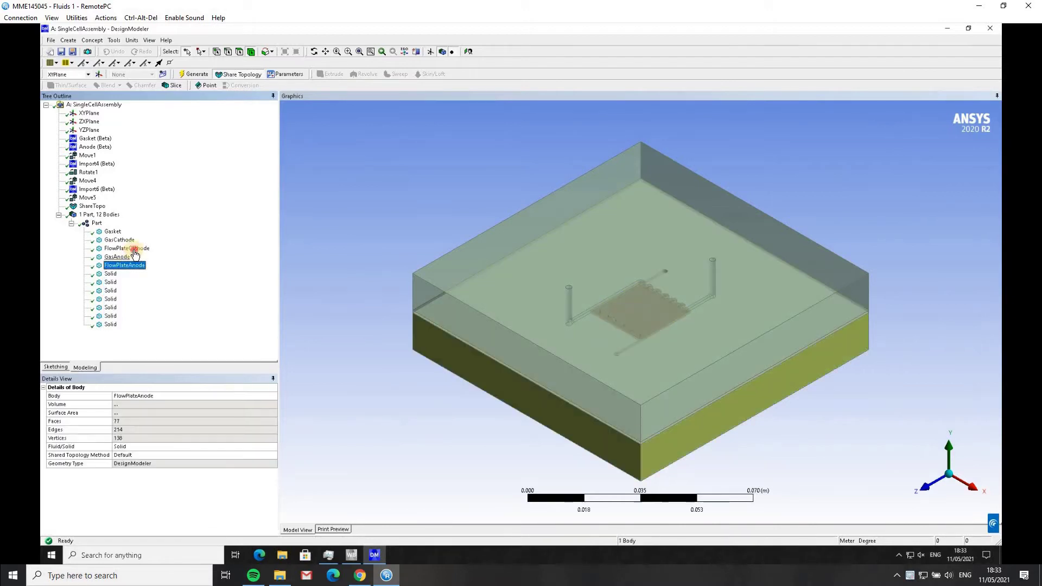
{"action": "left_click", "coordinate": [127, 248]}
{"action": "left_click", "coordinate": [118, 239]}
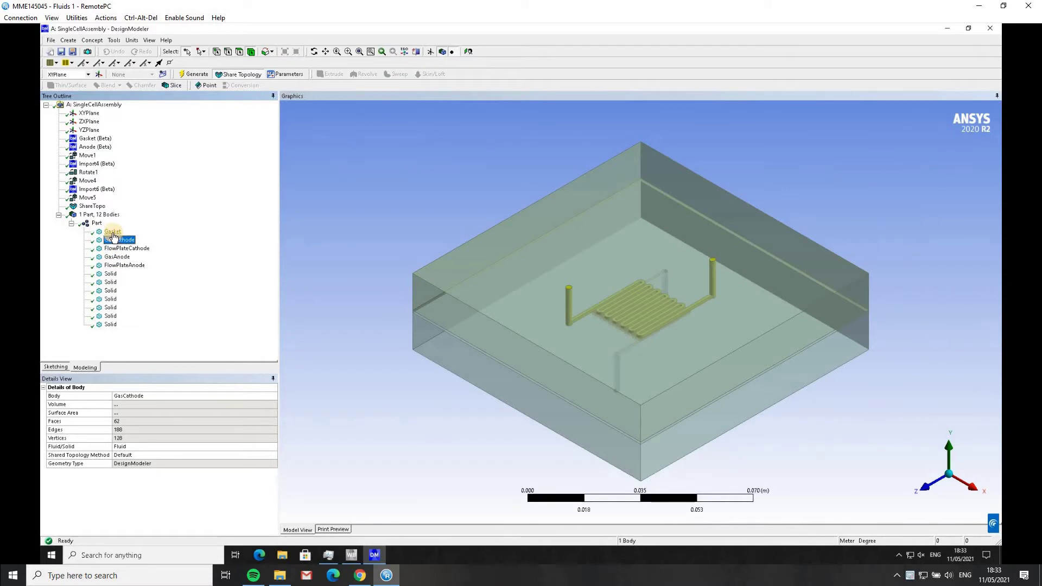
{"action": "left_click", "coordinate": [112, 232]}
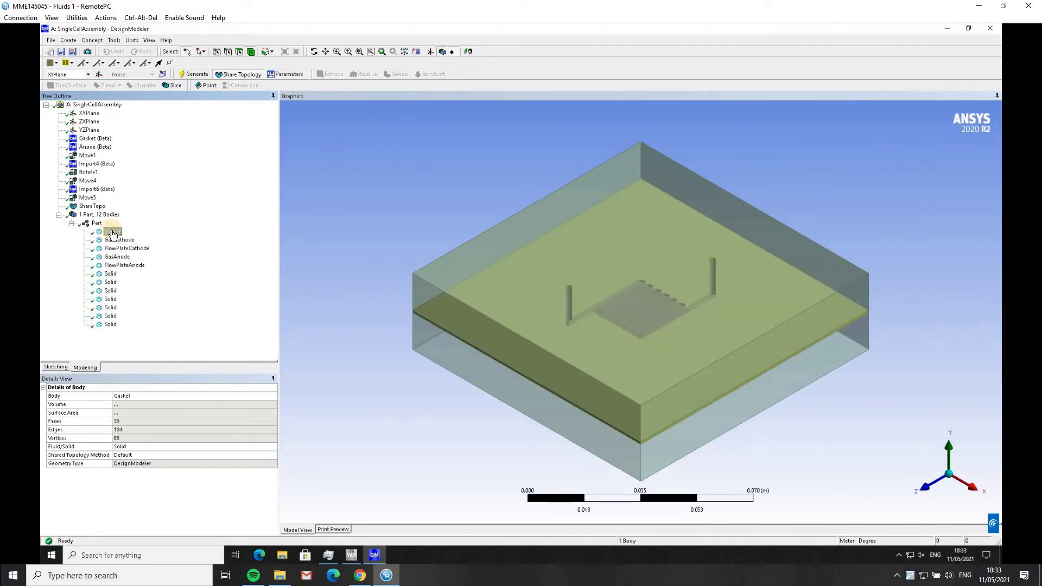
{"action": "right_click", "coordinate": [111, 232]}
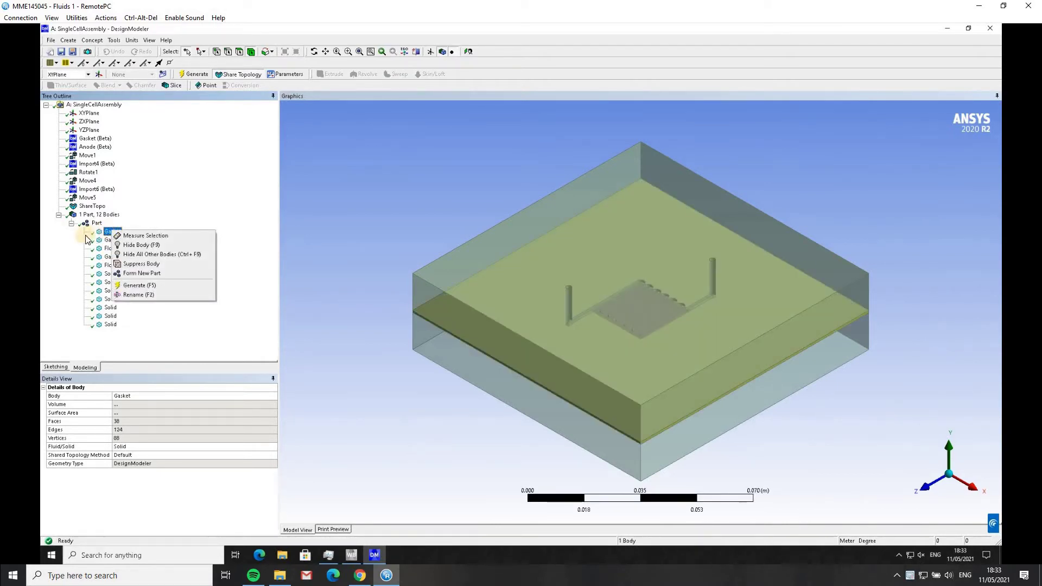
{"action": "left_click", "coordinate": [141, 230]}
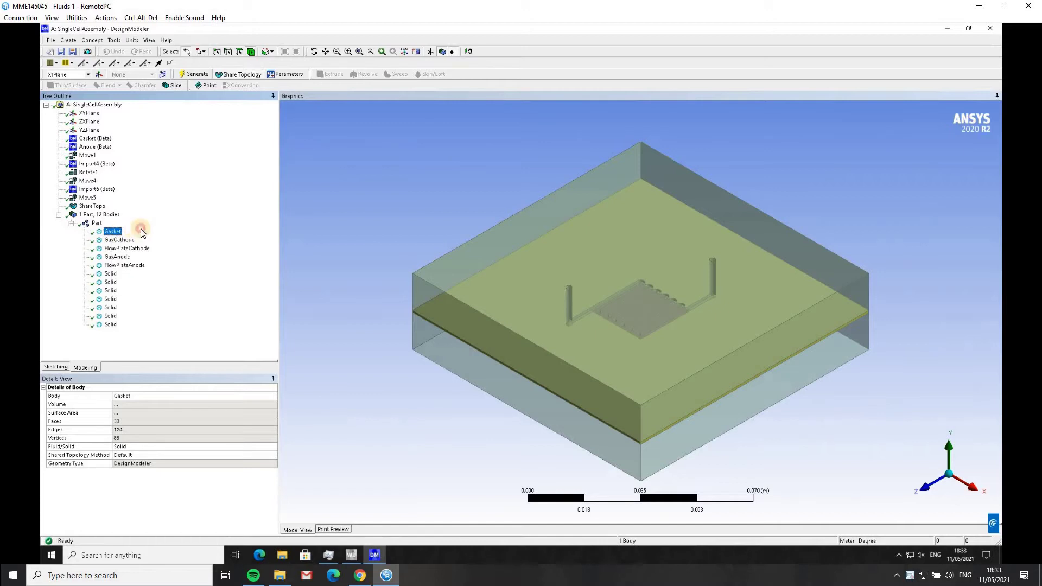
Select all twelve bodies from Gasket to the last Solid, check the commands available for them, and return to the Part
{"action": "left_click", "coordinate": [97, 223]}
{"action": "left_click", "coordinate": [112, 232]}
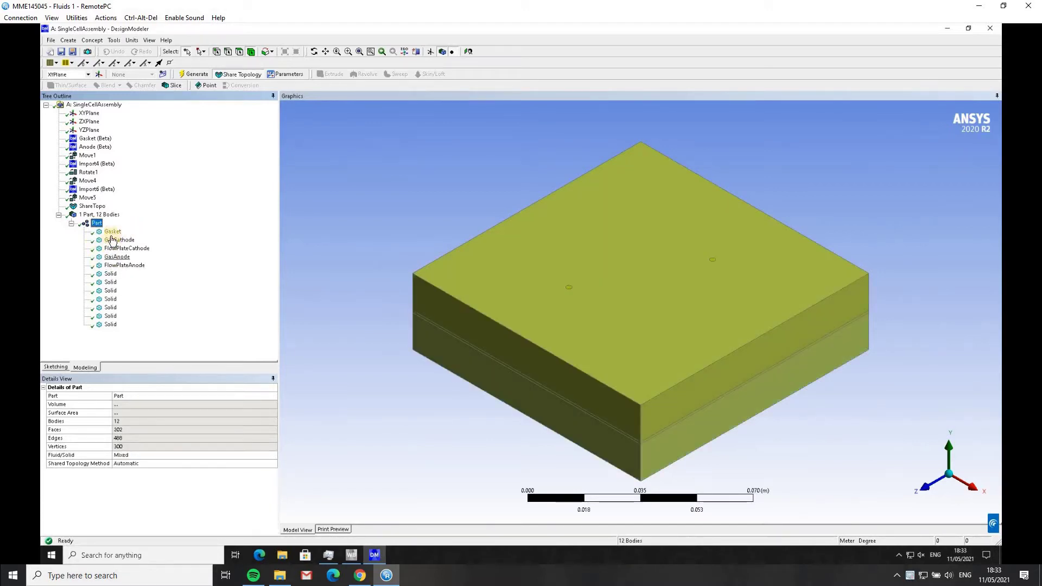
{"action": "left_click", "coordinate": [112, 325], "text": "shift"}
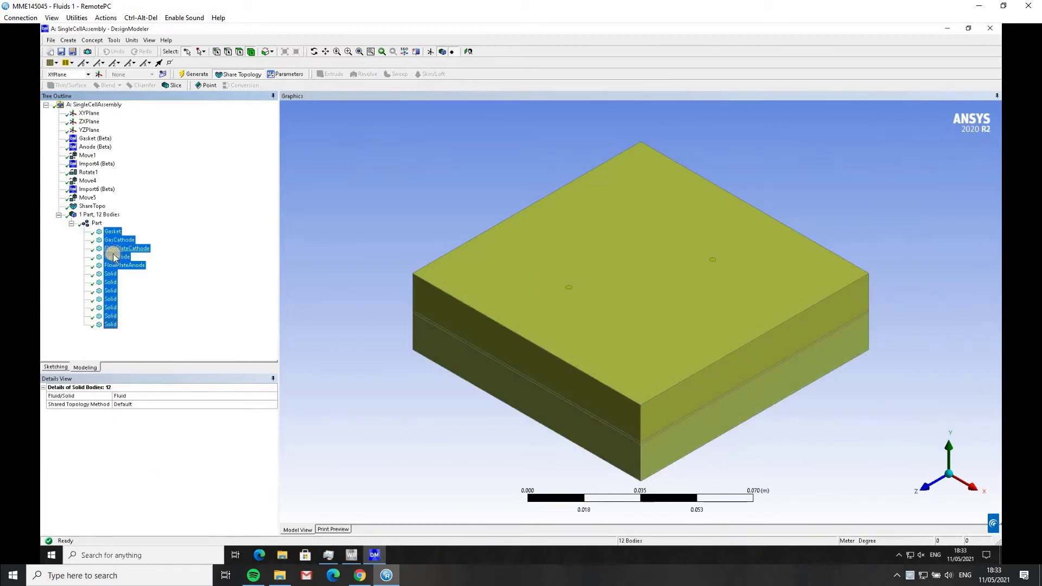
{"action": "right_click", "coordinate": [114, 258]}
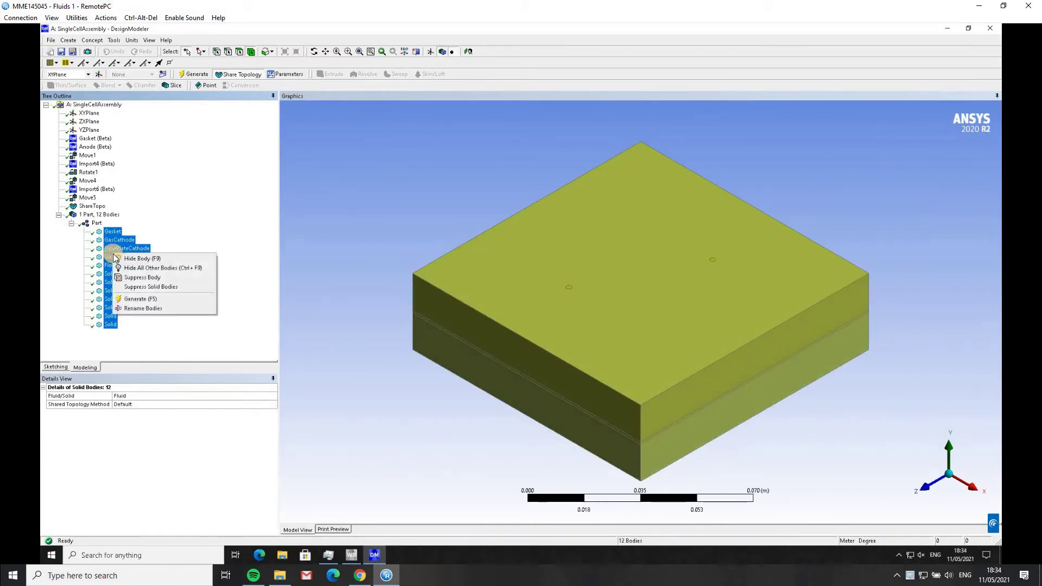
{"action": "left_click", "coordinate": [96, 224]}
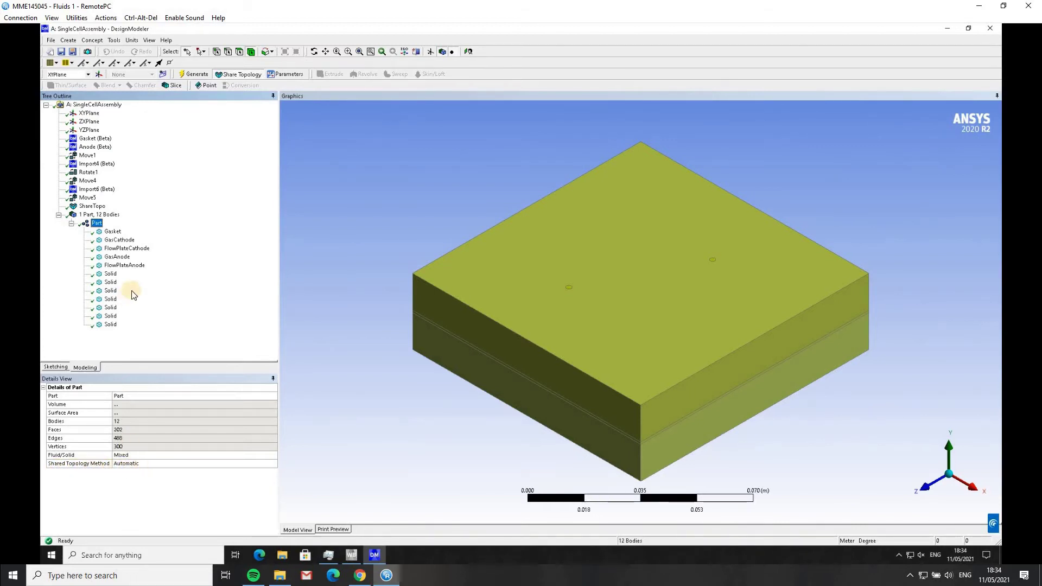
Review the ShareTopo feature's settings and the Part it applies to, then view the Part's details
{"action": "left_click", "coordinate": [81, 207]}
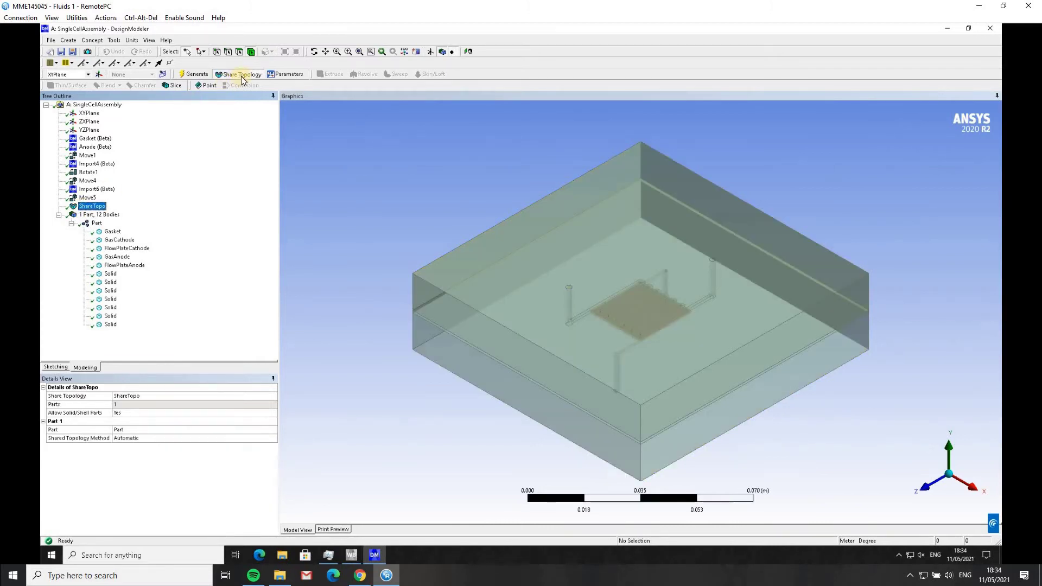
{"action": "left_click", "coordinate": [116, 430]}
{"action": "left_click", "coordinate": [97, 224]}
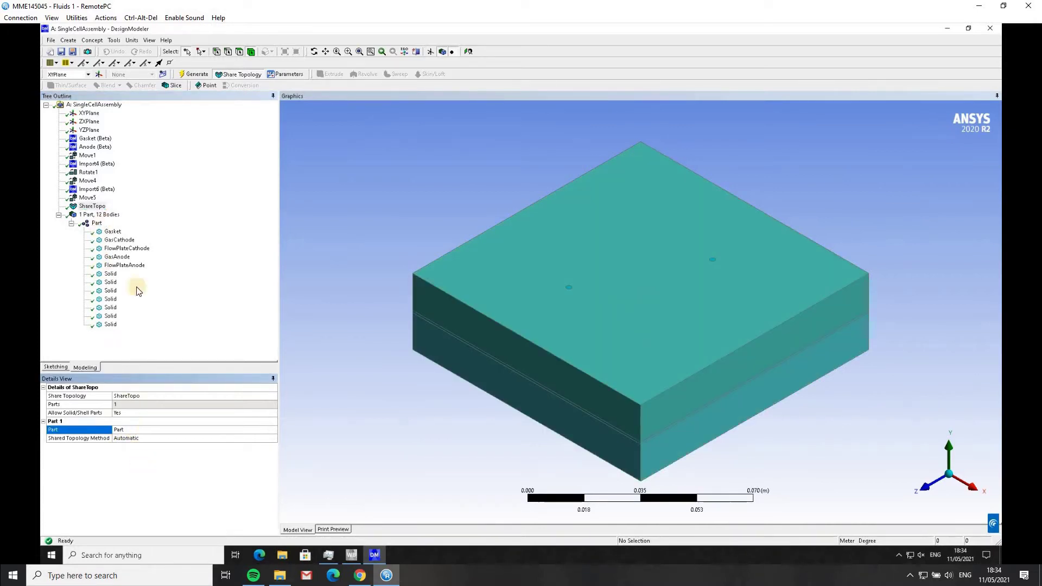
{"action": "left_click", "coordinate": [97, 222]}
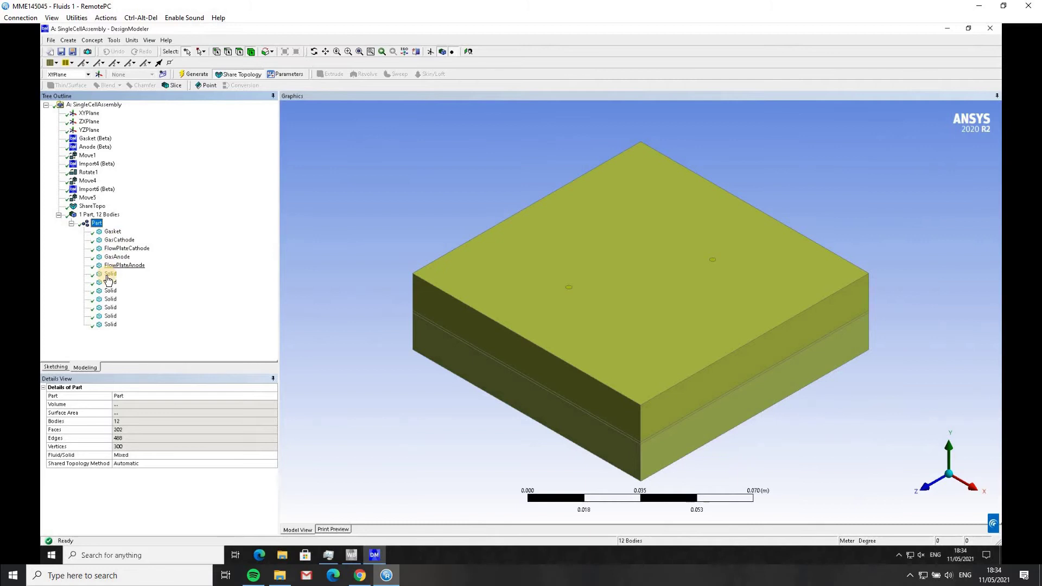
Check the fluid or solid assignment of the Gasket, GasCathode, FlowPlateCathode, FlowPlateAnode and GasAnode bodies
{"action": "left_click", "coordinate": [113, 232]}
{"action": "left_click", "coordinate": [118, 240]}
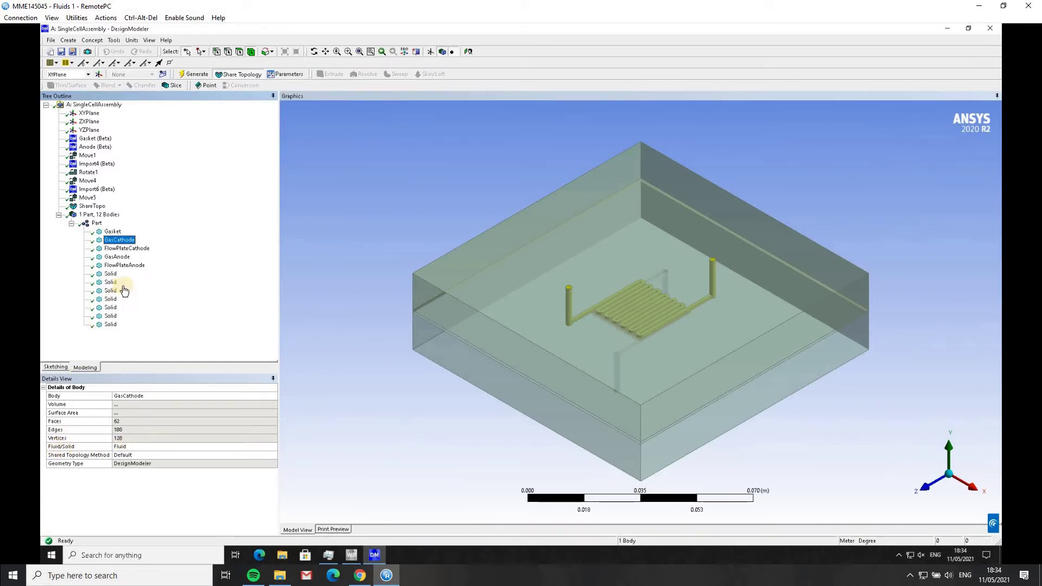
{"action": "left_click", "coordinate": [135, 248]}
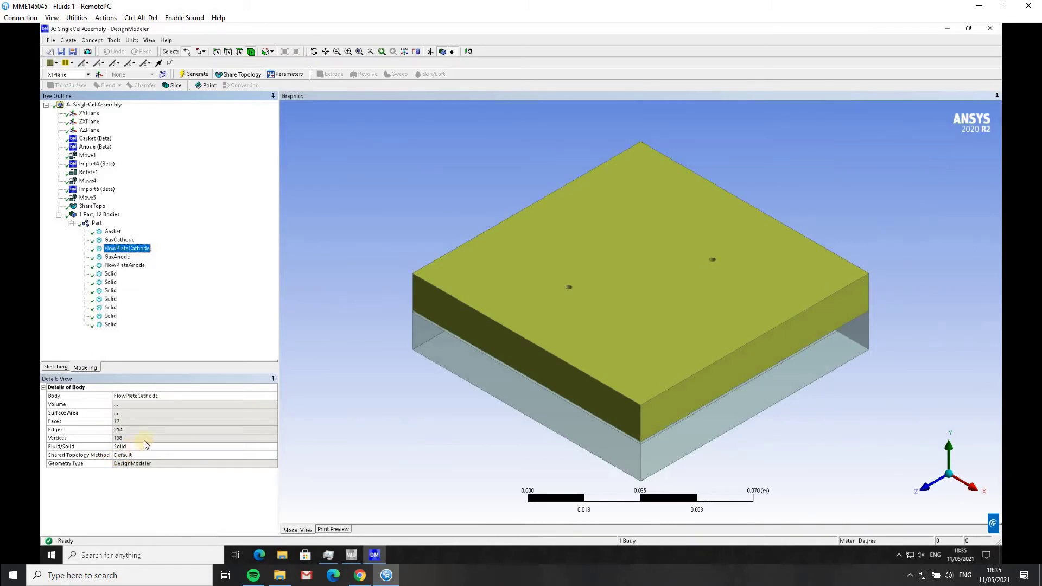
{"action": "left_click", "coordinate": [119, 265]}
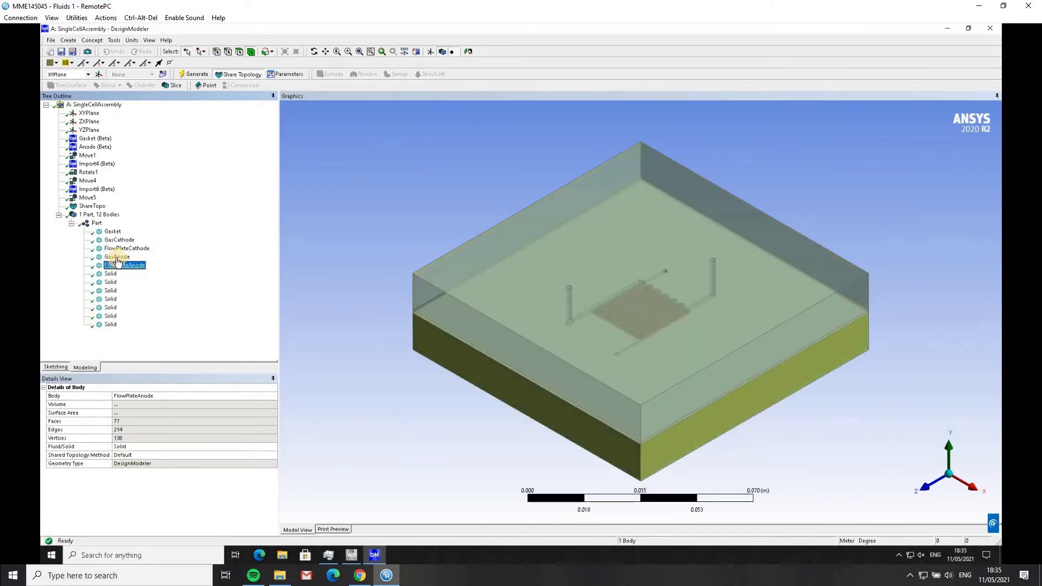
{"action": "left_click", "coordinate": [117, 258]}
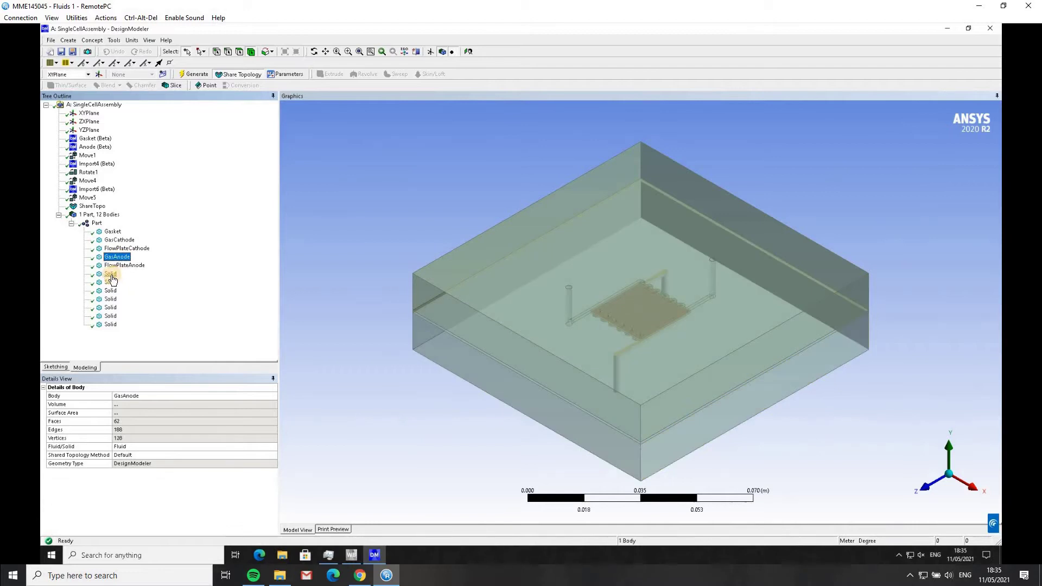
Inspect the seven bodies named Solid one by one, checking each one's location and fluid or solid assignment
{"action": "left_click", "coordinate": [111, 275]}
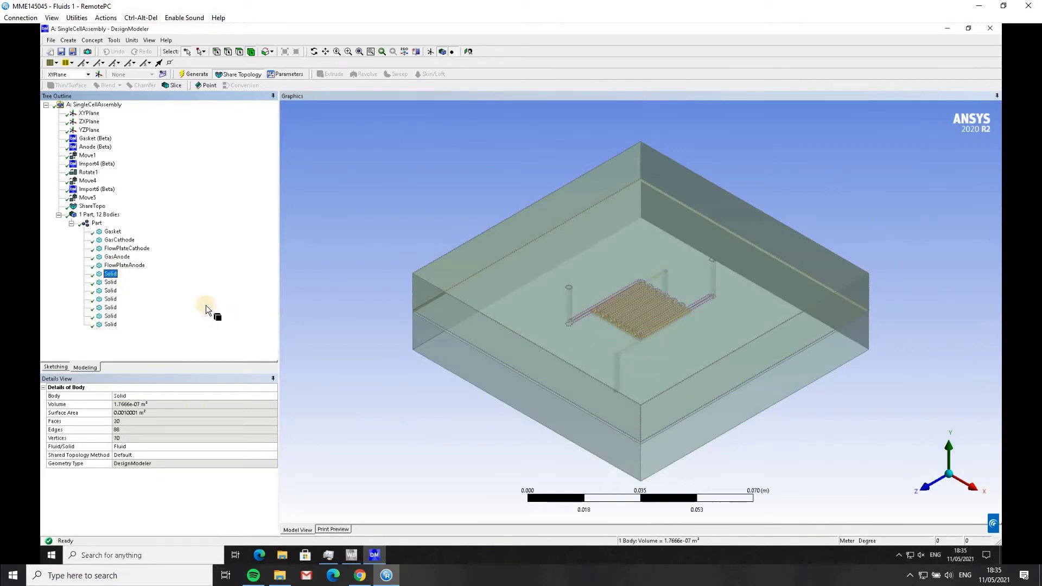
{"action": "left_click", "coordinate": [110, 283]}
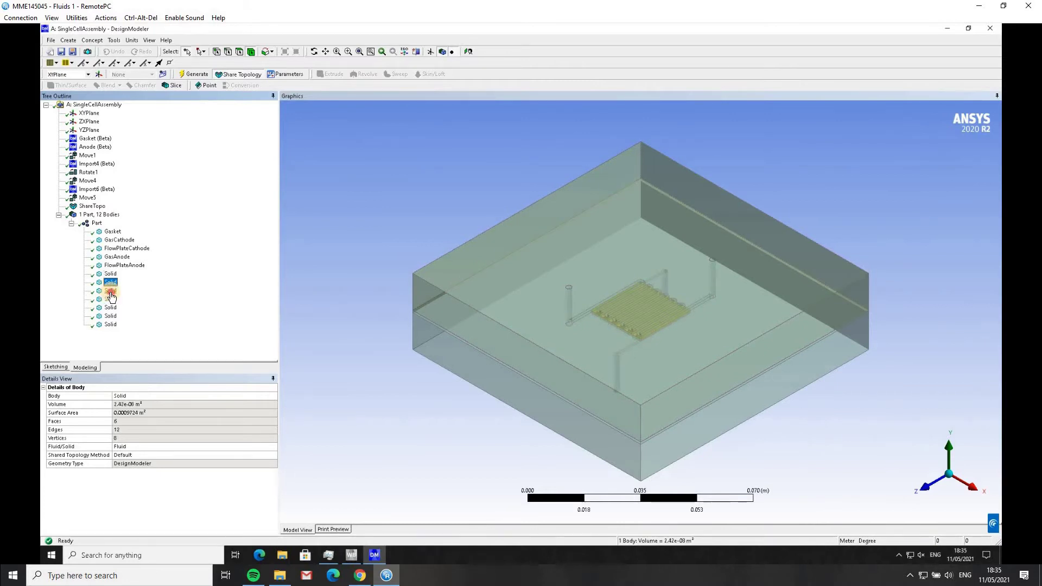
{"action": "left_click", "coordinate": [111, 291]}
{"action": "left_click", "coordinate": [111, 300]}
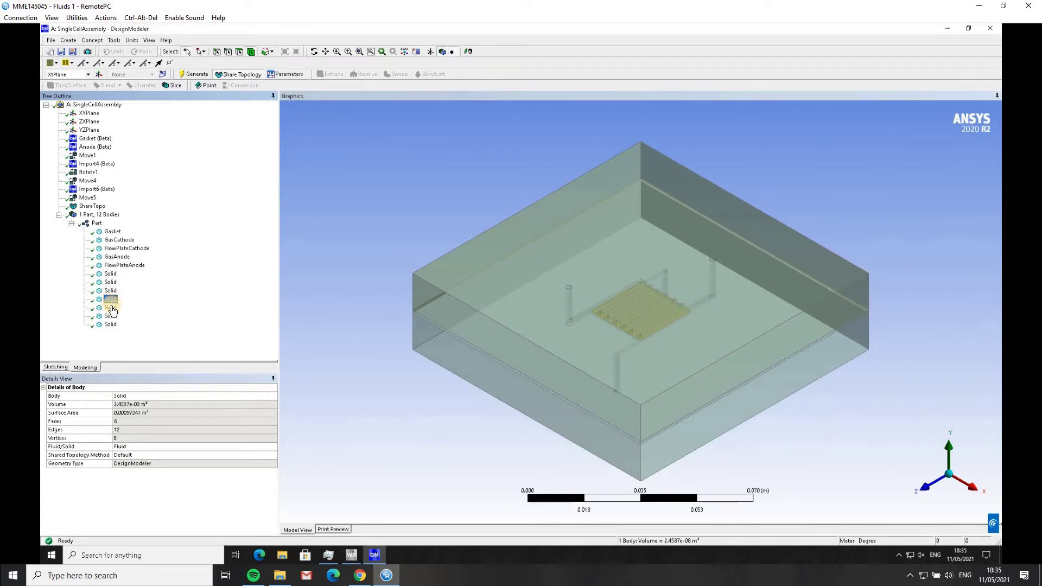
{"action": "left_click", "coordinate": [111, 308]}
{"action": "left_click", "coordinate": [110, 316]}
{"action": "left_click", "coordinate": [111, 325]}
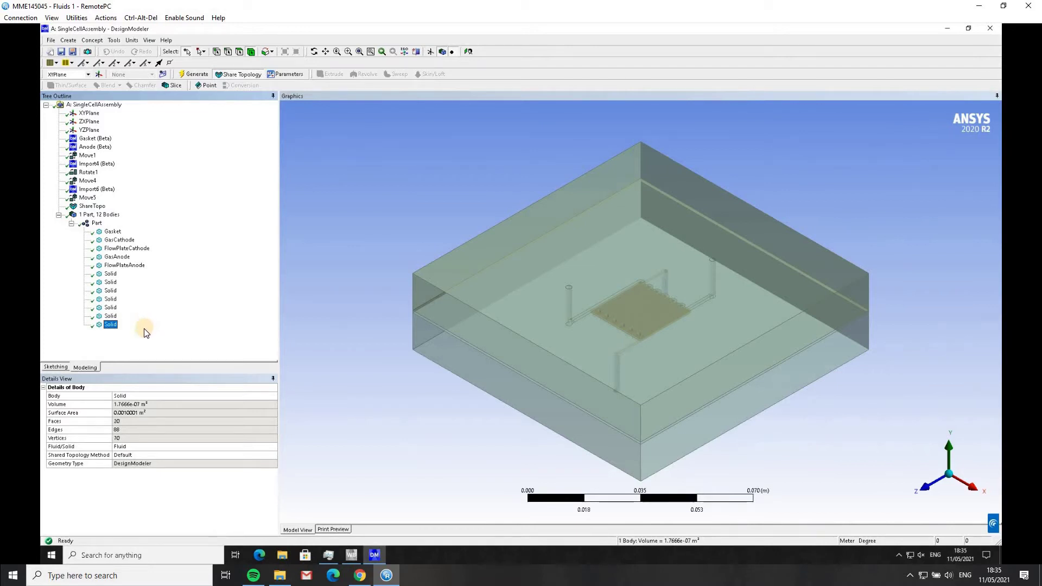
{"action": "left_click", "coordinate": [111, 316]}
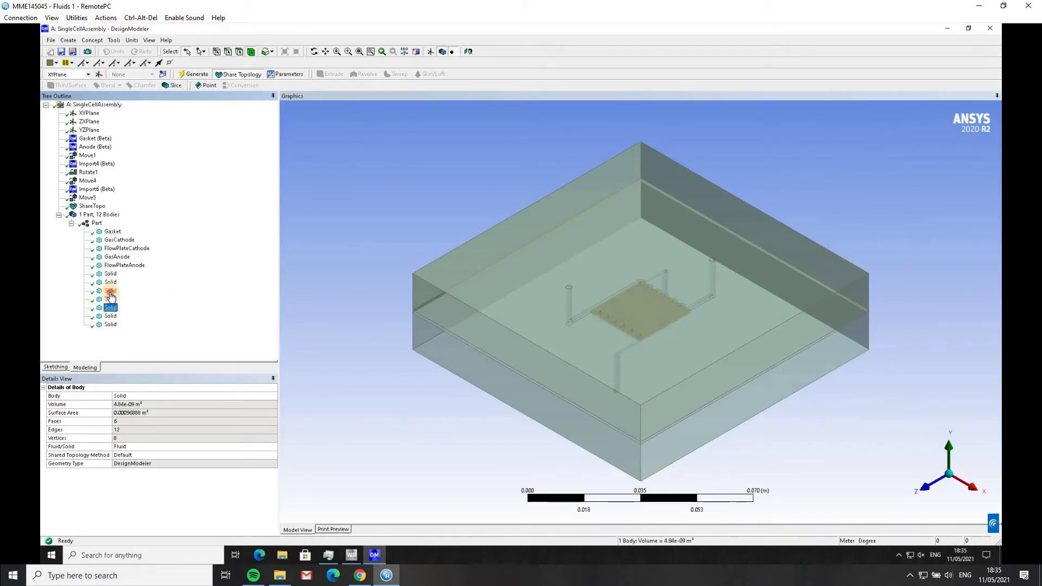
Compare the FlowPlateAnode and FlowPlateCathode bodies and their solid assignments
{"action": "left_click", "coordinate": [132, 264]}
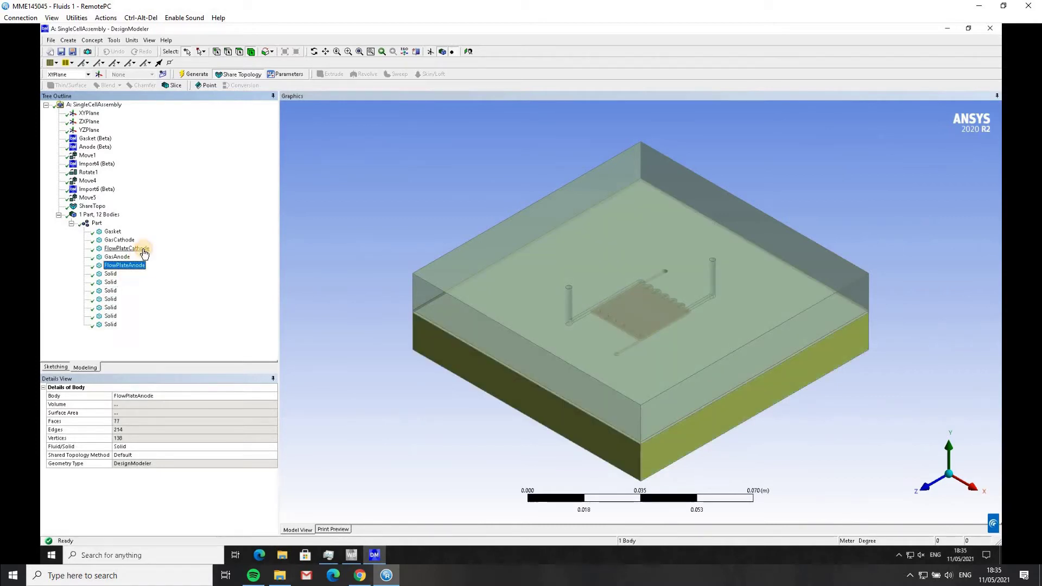
{"action": "left_click", "coordinate": [143, 249]}
{"action": "left_click", "coordinate": [138, 265]}
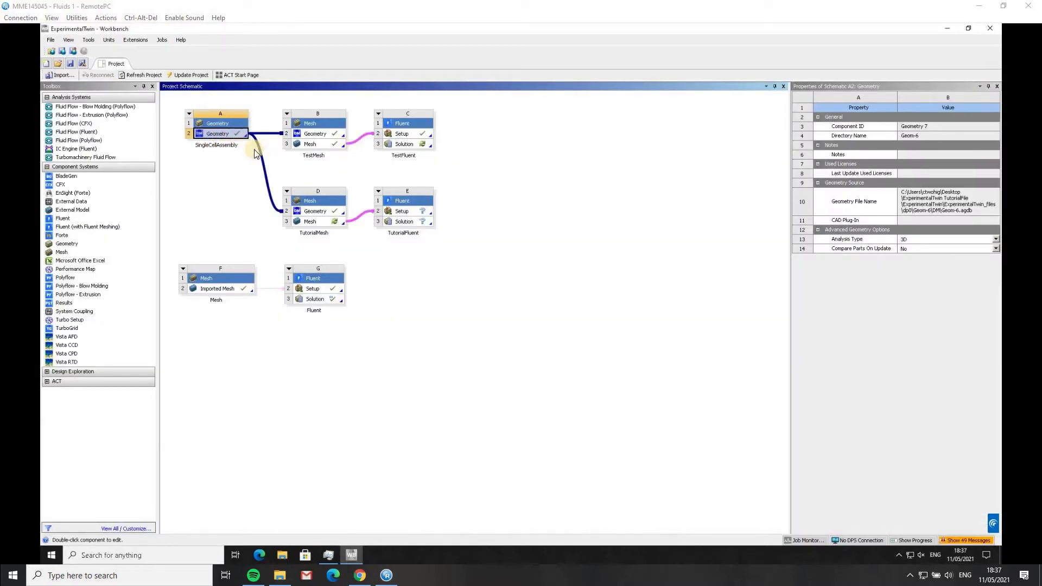
Open the TutorialMesh system's mesh in Meshing and expand the geometry to list the Part's bodies
{"action": "right_click", "coordinate": [312, 224]}
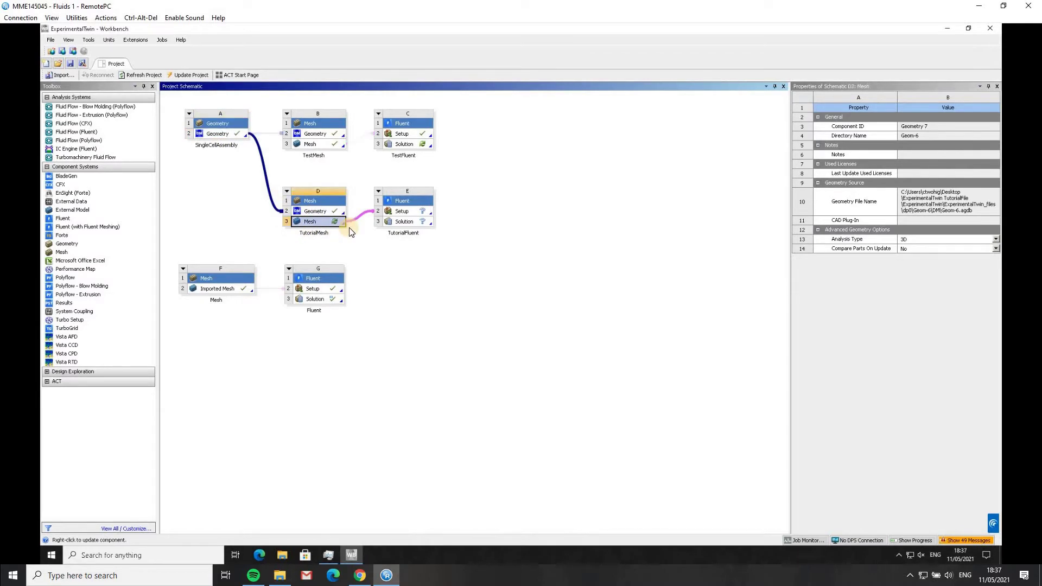
{"action": "left_click", "coordinate": [319, 231]}
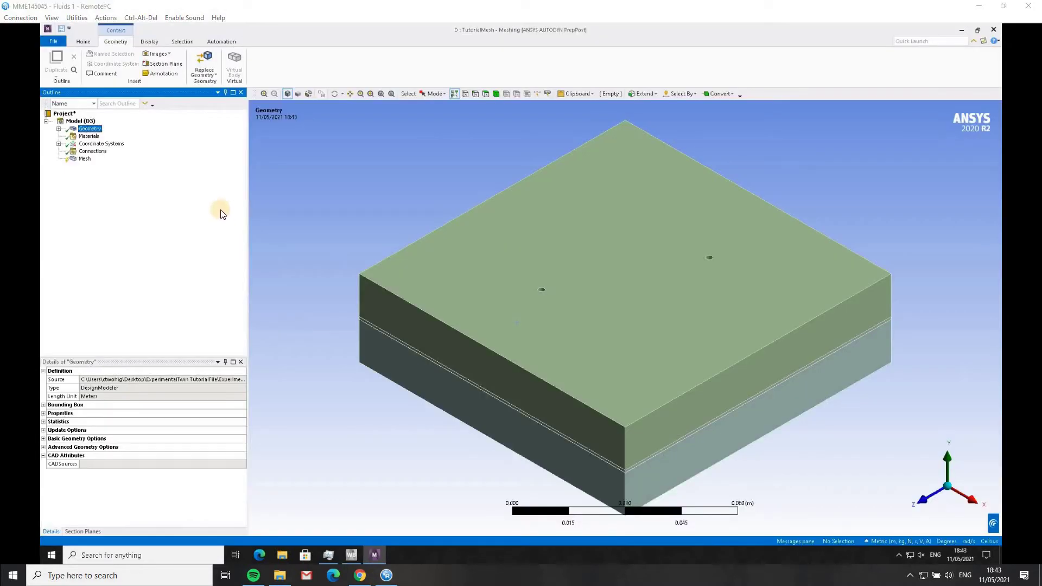
{"action": "left_click", "coordinate": [58, 128]}
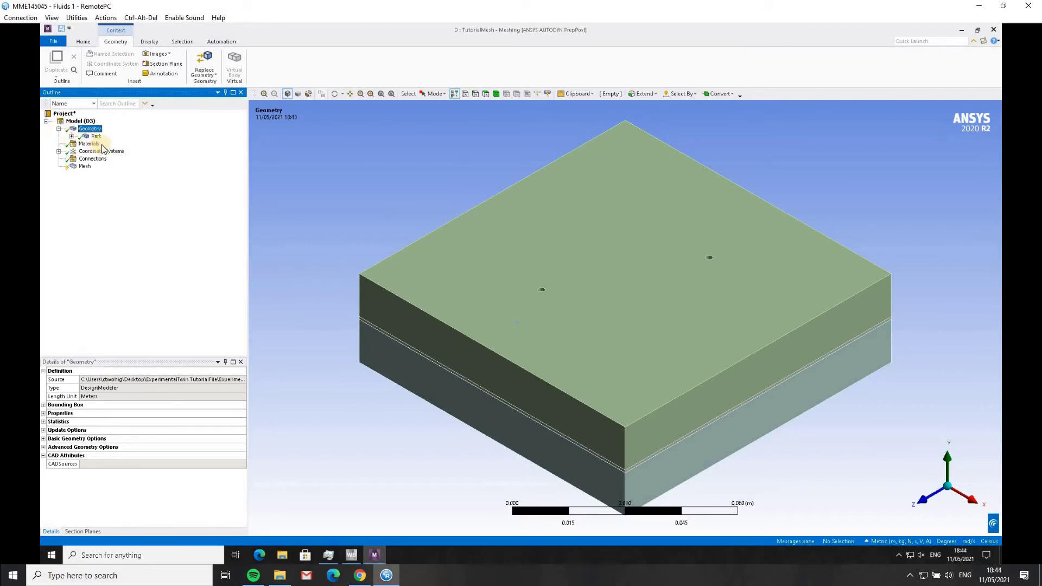
{"action": "double_click", "coordinate": [97, 136]}
Suppress the Gasket body in the mesh model
{"action": "left_click", "coordinate": [112, 145]}
{"action": "right_click", "coordinate": [112, 147]}
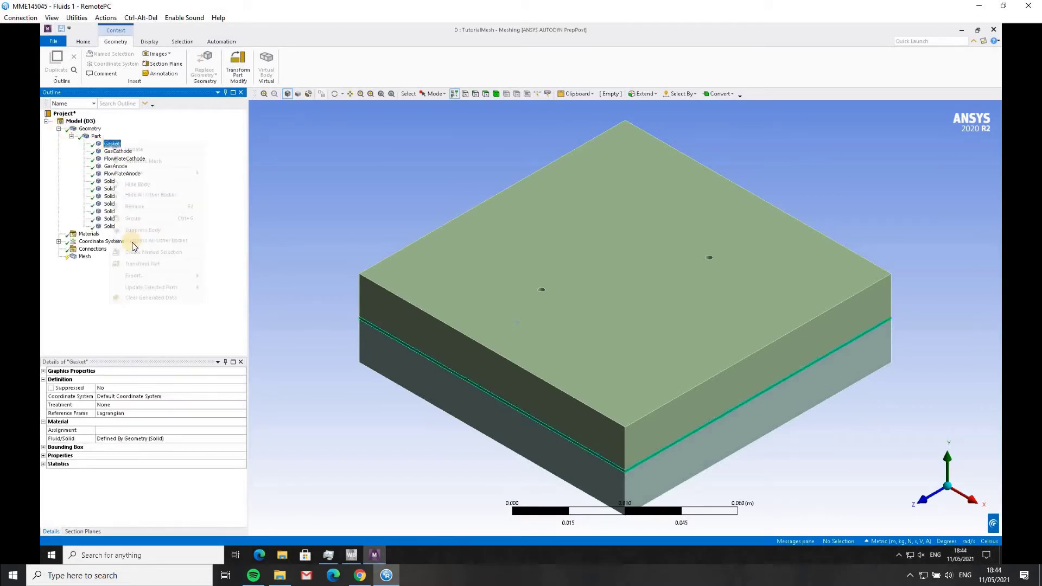
{"action": "left_click", "coordinate": [150, 241]}
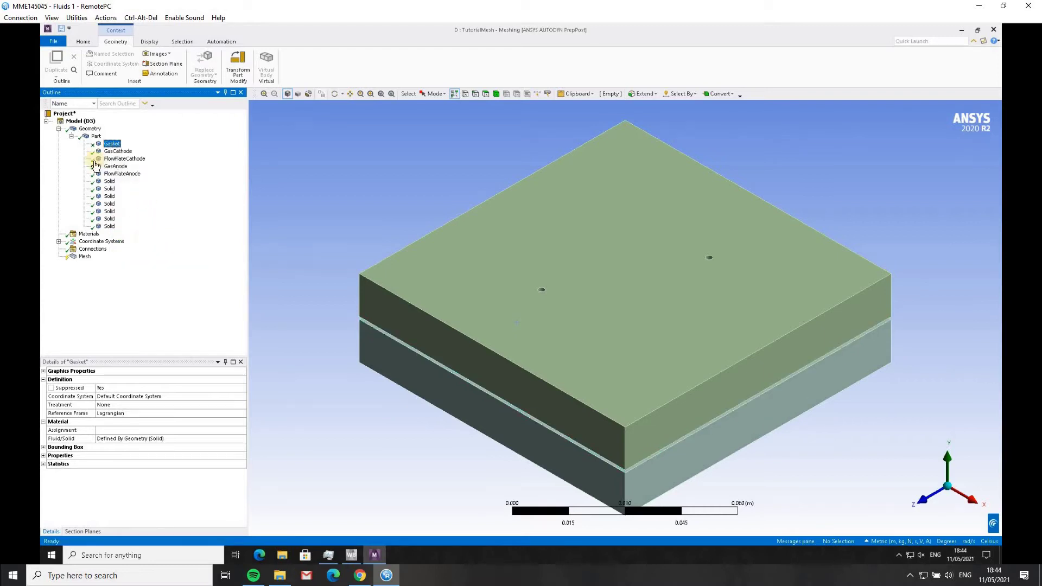
Add a Virtual Topology to the model with the Automatic method and Low behavior, and generate its virtual cells
{"action": "double_click", "coordinate": [92, 136]}
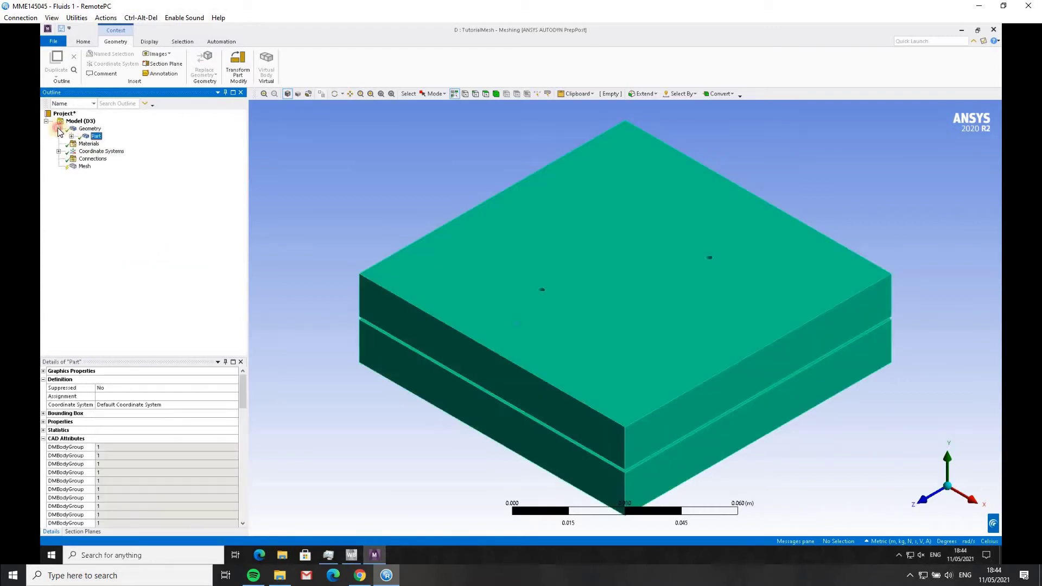
{"action": "double_click", "coordinate": [89, 129]}
{"action": "left_click", "coordinate": [80, 121]}
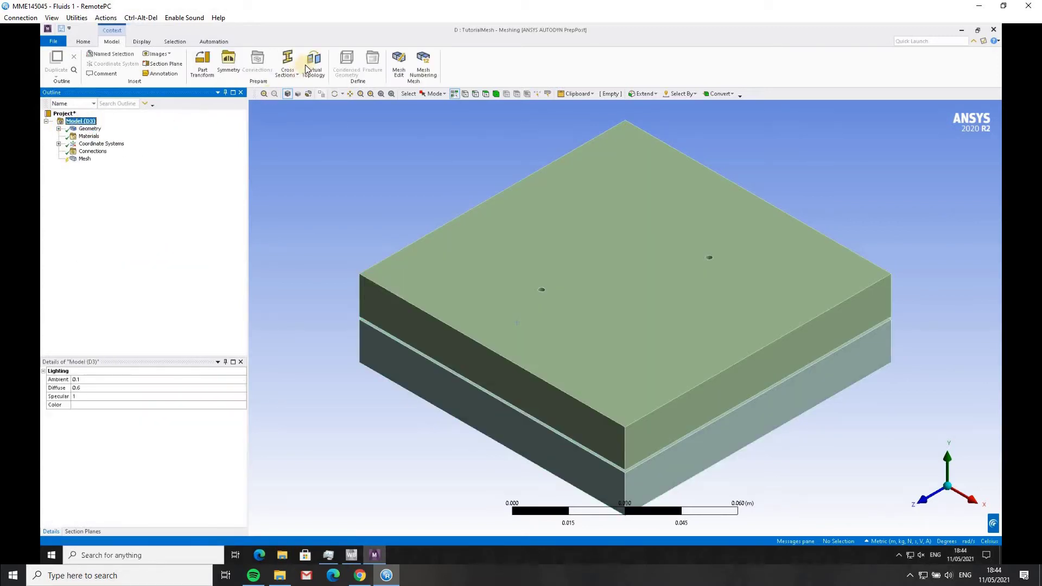
{"action": "left_click", "coordinate": [307, 62]}
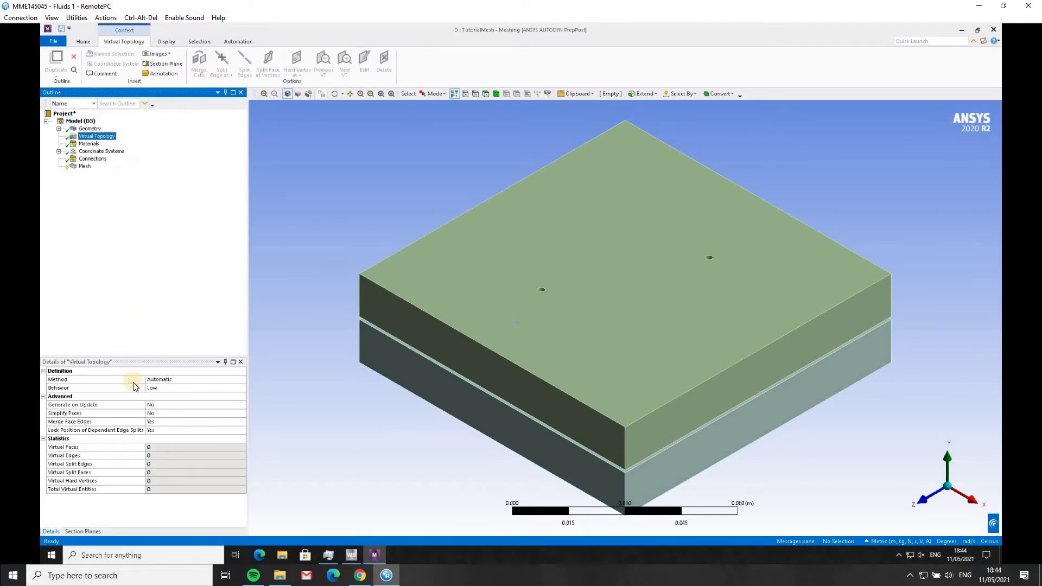
{"action": "left_click", "coordinate": [97, 136]}
{"action": "right_click", "coordinate": [89, 136]}
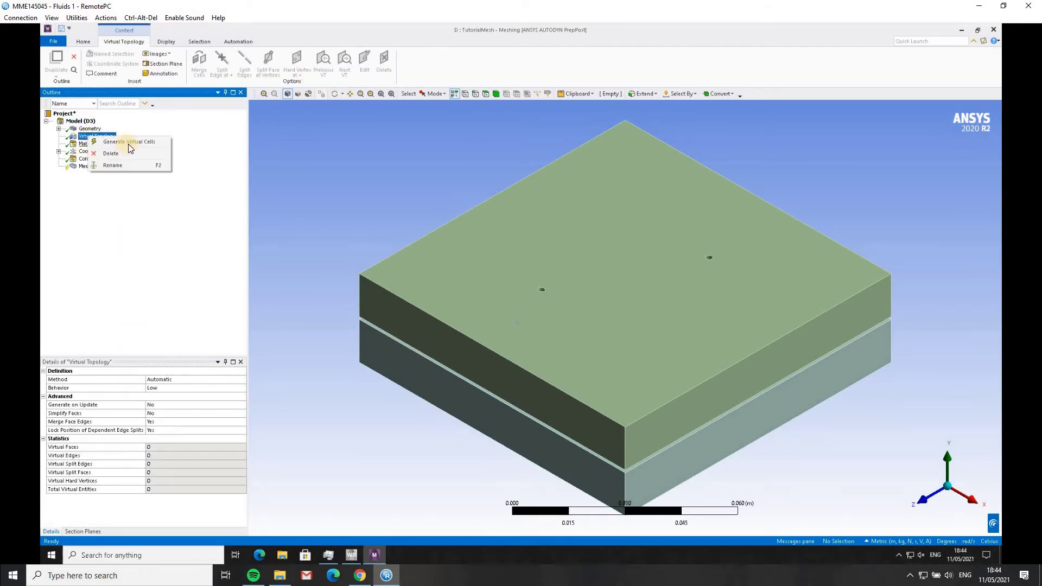
{"action": "left_click", "coordinate": [131, 142]}
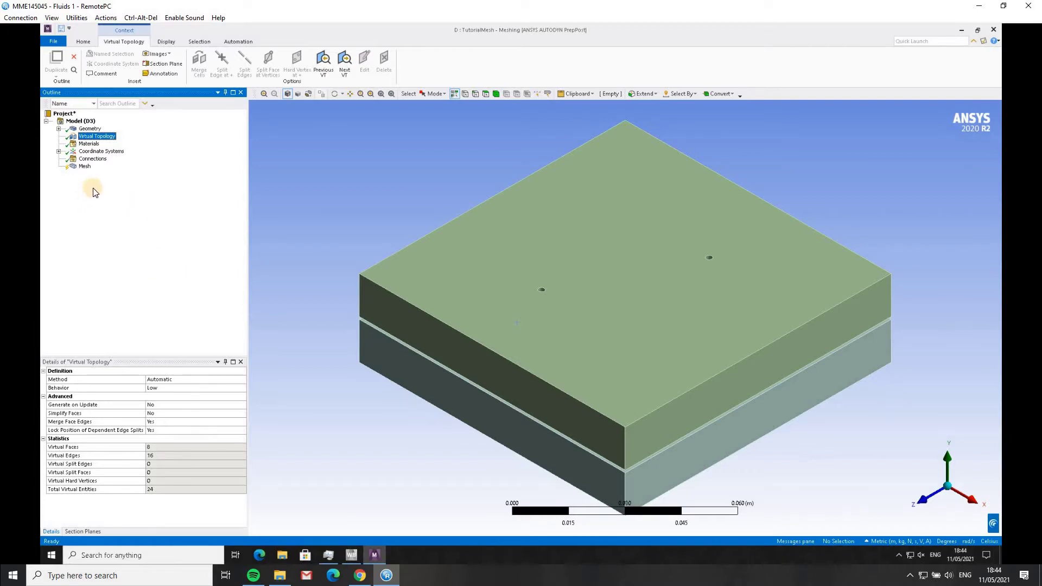
Set the mesh's Physics Preference to CFD
{"action": "left_click", "coordinate": [82, 160]}
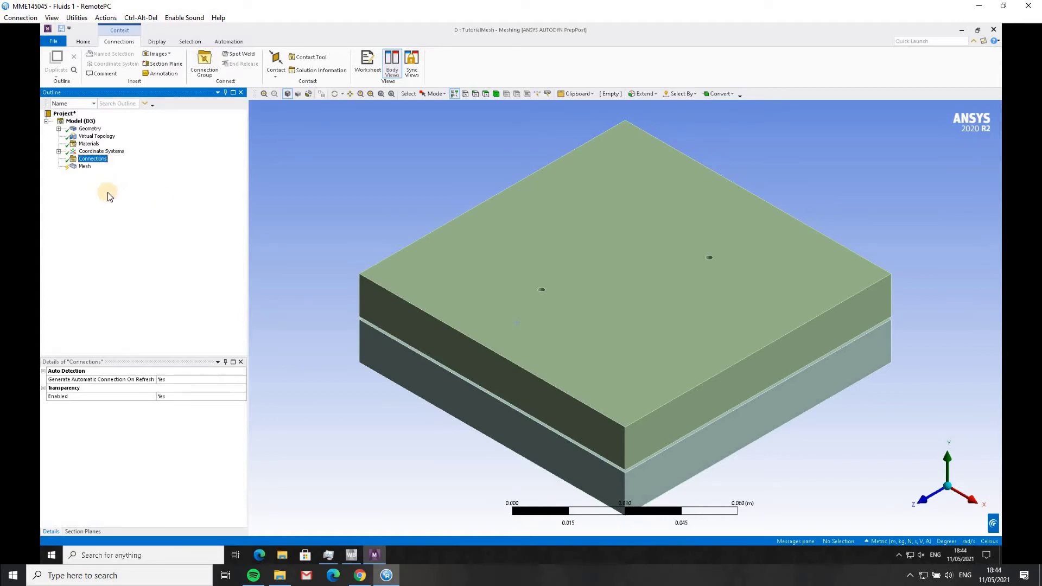
{"action": "left_click", "coordinate": [85, 167]}
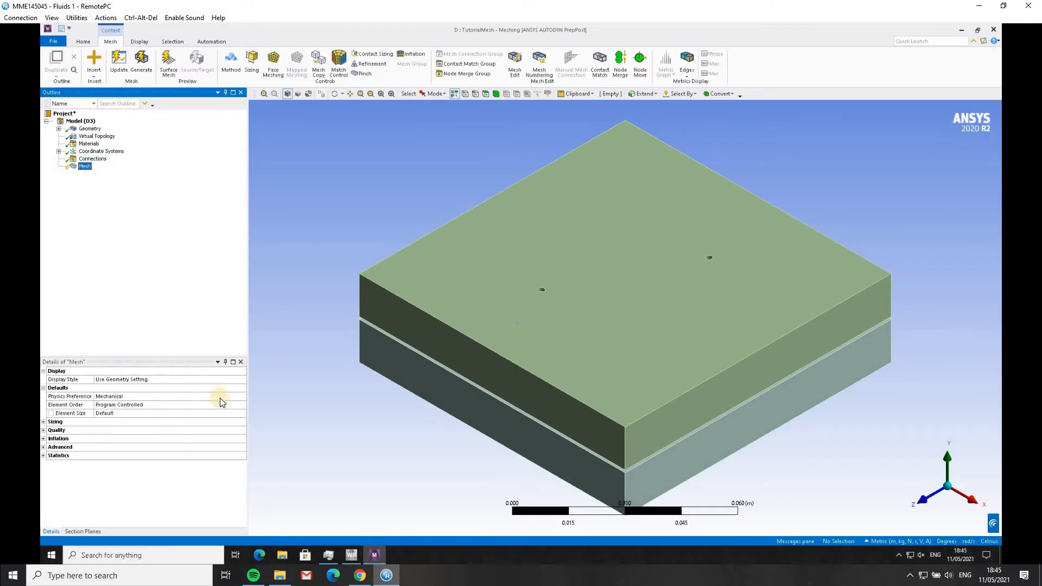
{"action": "left_click", "coordinate": [241, 396]}
{"action": "left_click", "coordinate": [195, 398]}
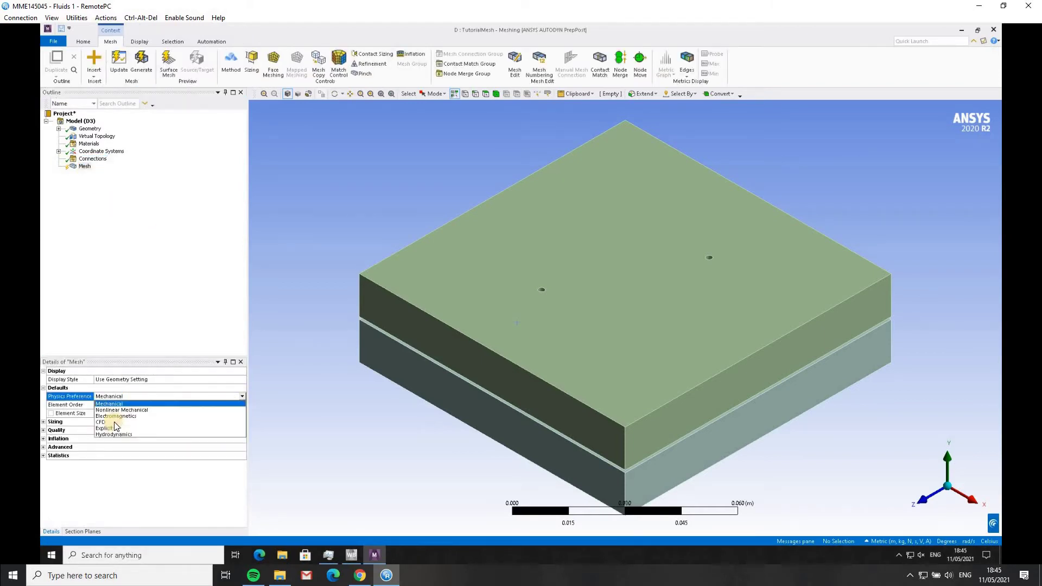
{"action": "left_click", "coordinate": [113, 422]}
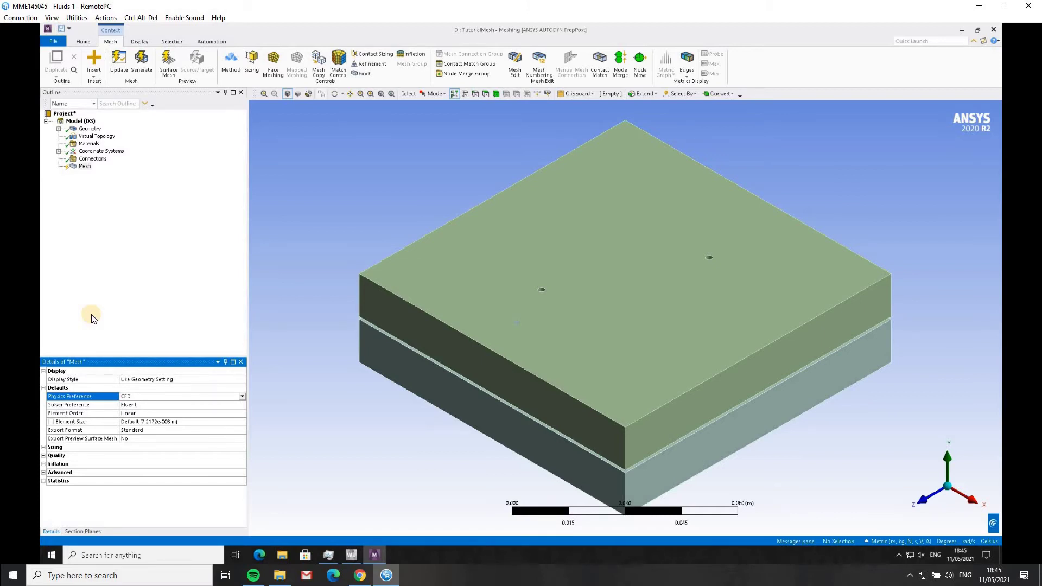
Insert an Automatic Method under Mesh and scope it to the four thin layer bodies at the centre of the cell
{"action": "left_click", "coordinate": [341, 294]}
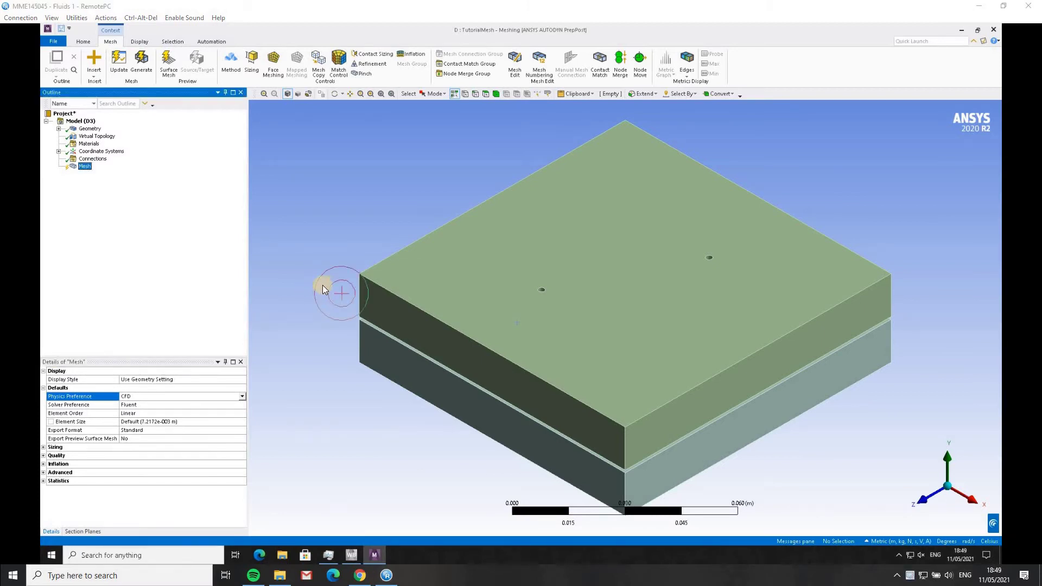
{"action": "left_click", "coordinate": [291, 307]}
{"action": "left_click", "coordinate": [458, 412]}
{"action": "right_click", "coordinate": [491, 370]}
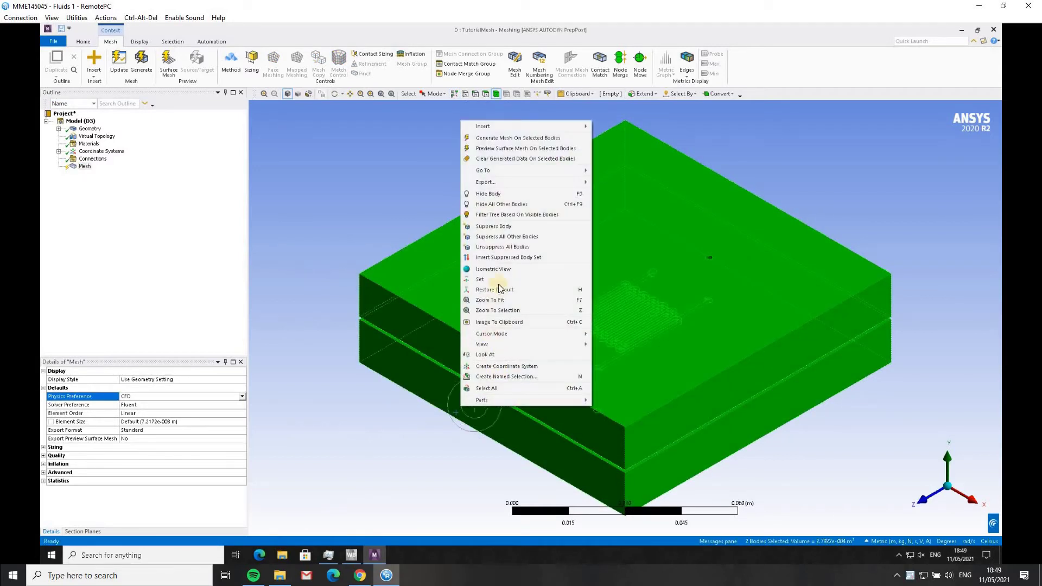
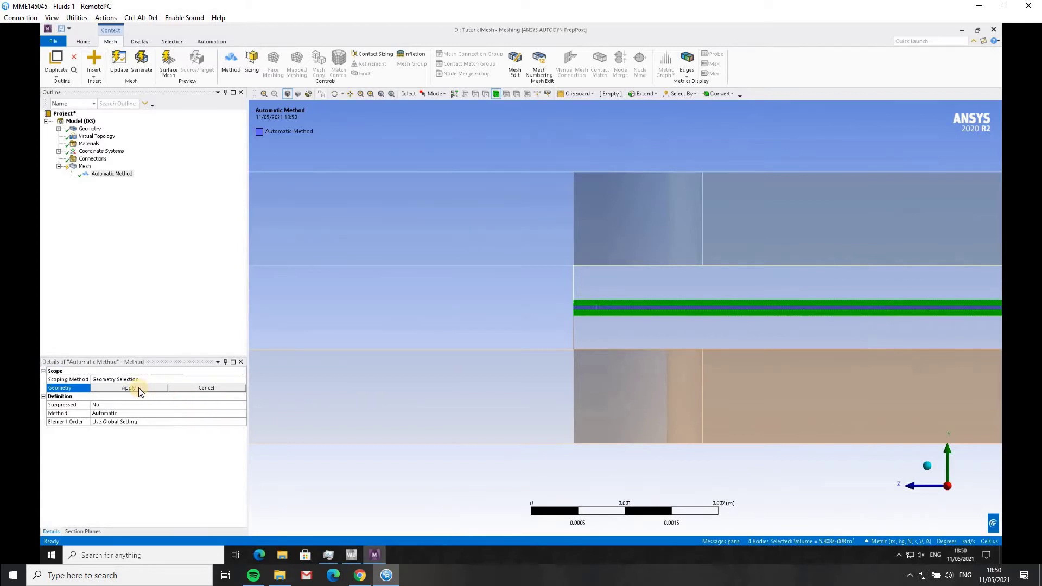
{"action": "left_click", "coordinate": [139, 387]}
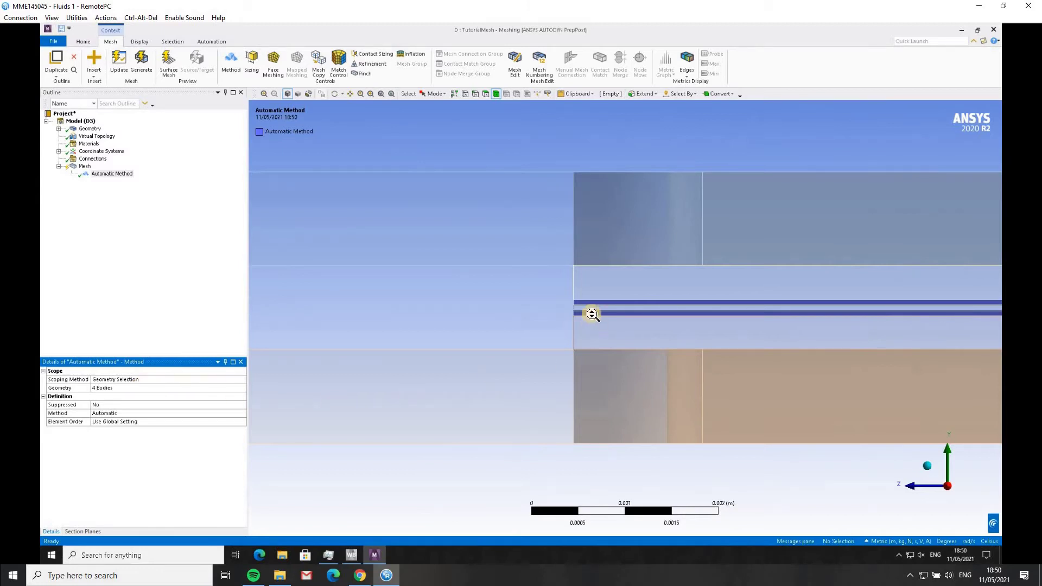
Hide the upper serpentine gas channel body to expose the layer stack beneath it
{"action": "scroll", "coordinate": [592, 315], "scroll_direction": "up", "scroll_amount": 5}
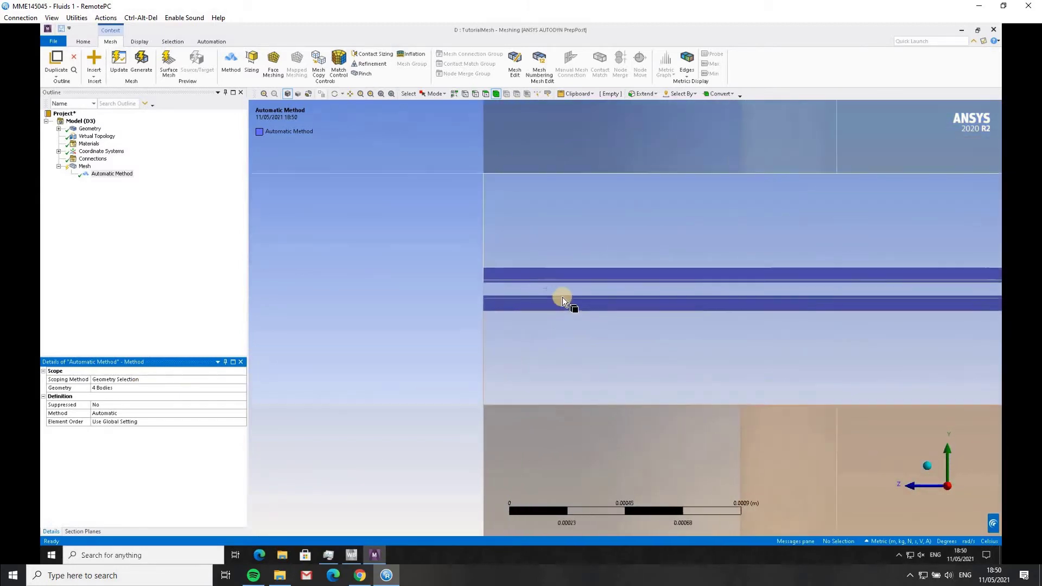
{"action": "scroll", "coordinate": [563, 297], "scroll_direction": "up", "scroll_amount": 1}
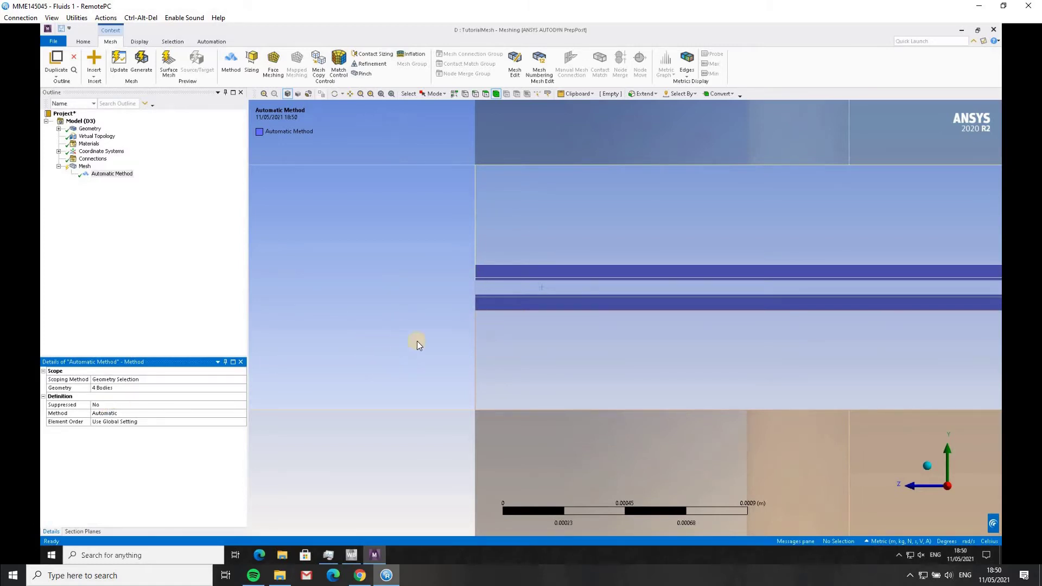
{"action": "middle_click_drag", "start_coordinate": [451, 324], "coordinate": [490, 204], "text": "shift"}
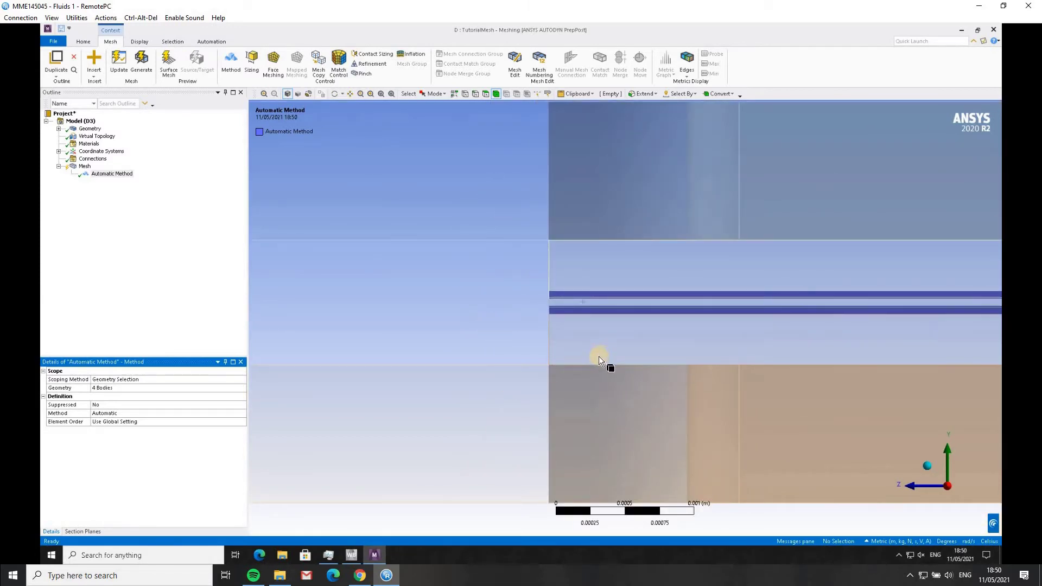
{"action": "scroll", "coordinate": [623, 328], "scroll_direction": "down", "scroll_amount": 5}
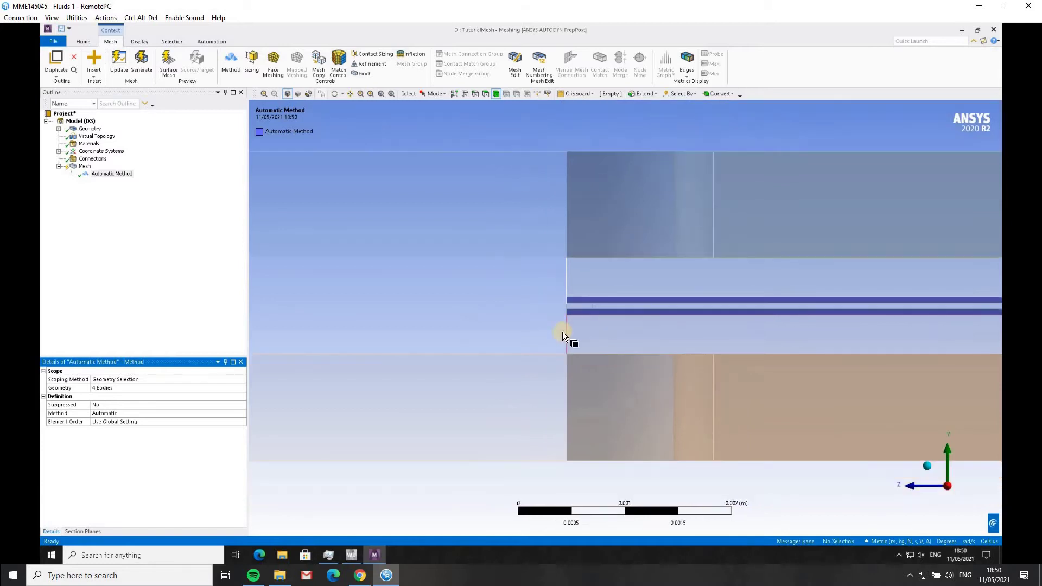
{"action": "left_click", "coordinate": [927, 466]}
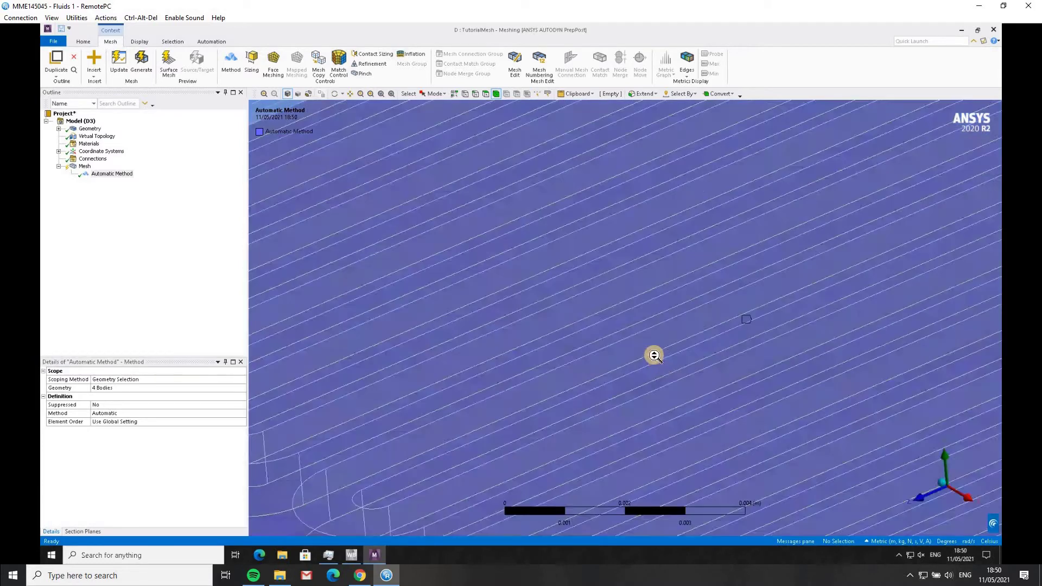
{"action": "left_click", "coordinate": [621, 356]}
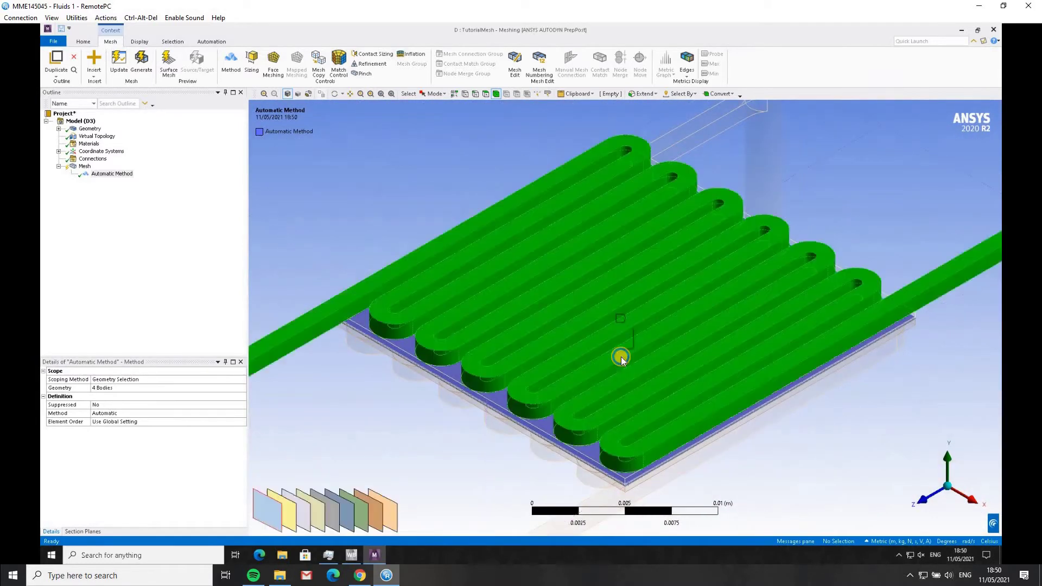
{"action": "right_click", "coordinate": [621, 357]}
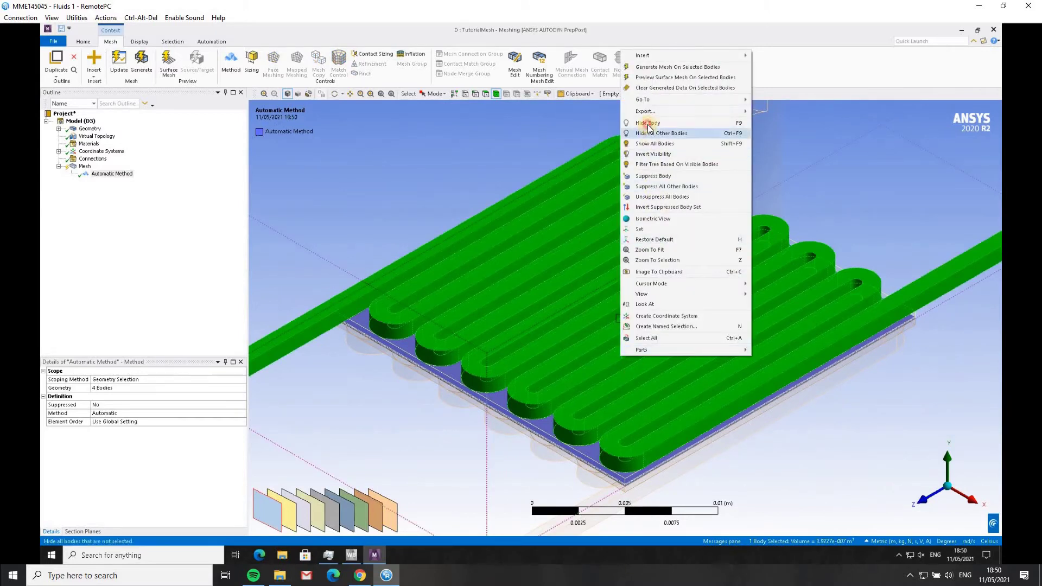
{"action": "key", "text": "Return"}
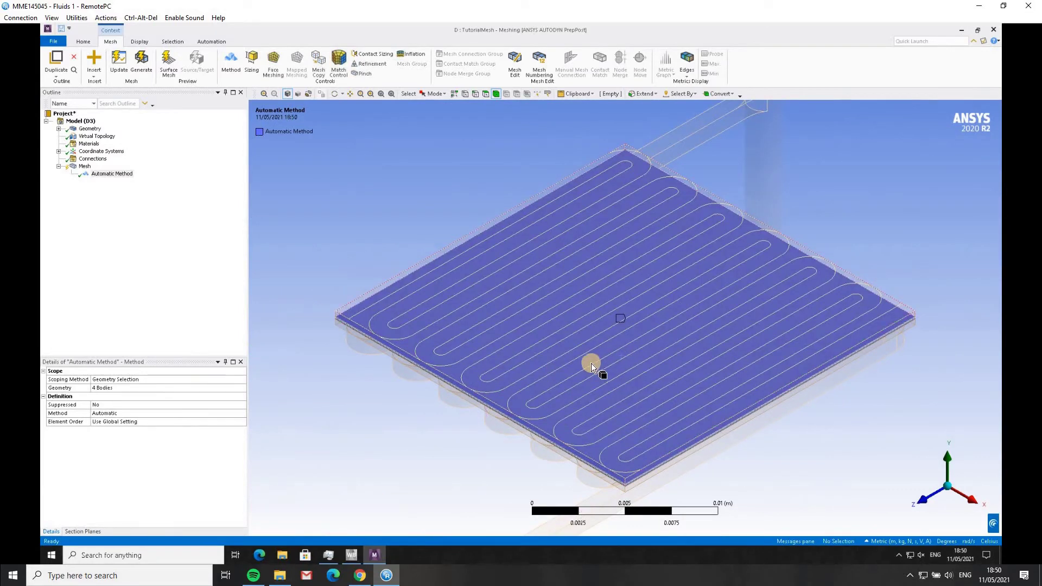
Examine the serpentine channel imprint and the rib faces between its turns on the upper surface of the layer stack
{"action": "left_click", "coordinate": [485, 95]}
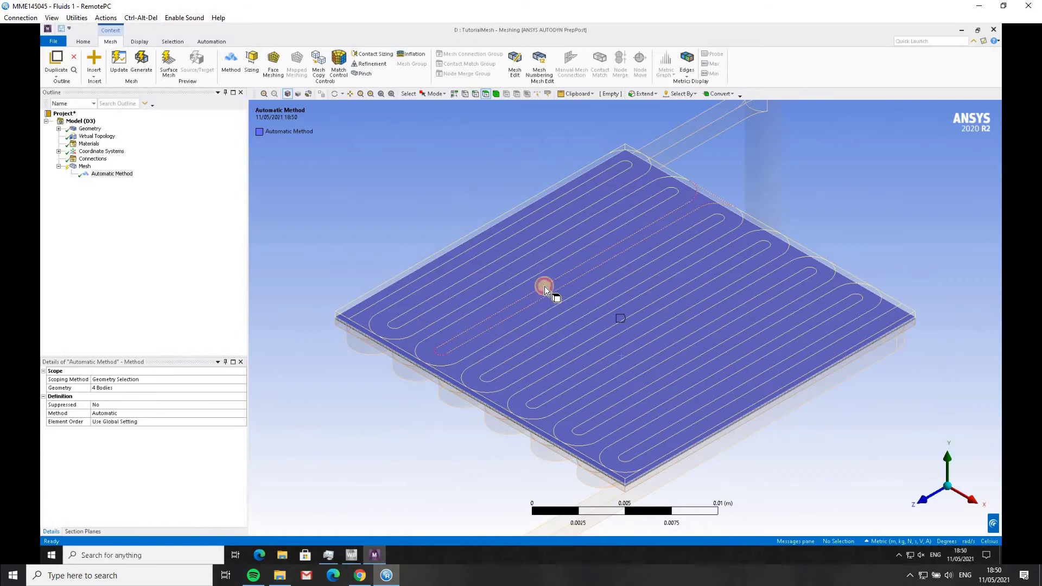
{"action": "left_click", "coordinate": [541, 279]}
{"action": "left_click", "coordinate": [541, 280]}
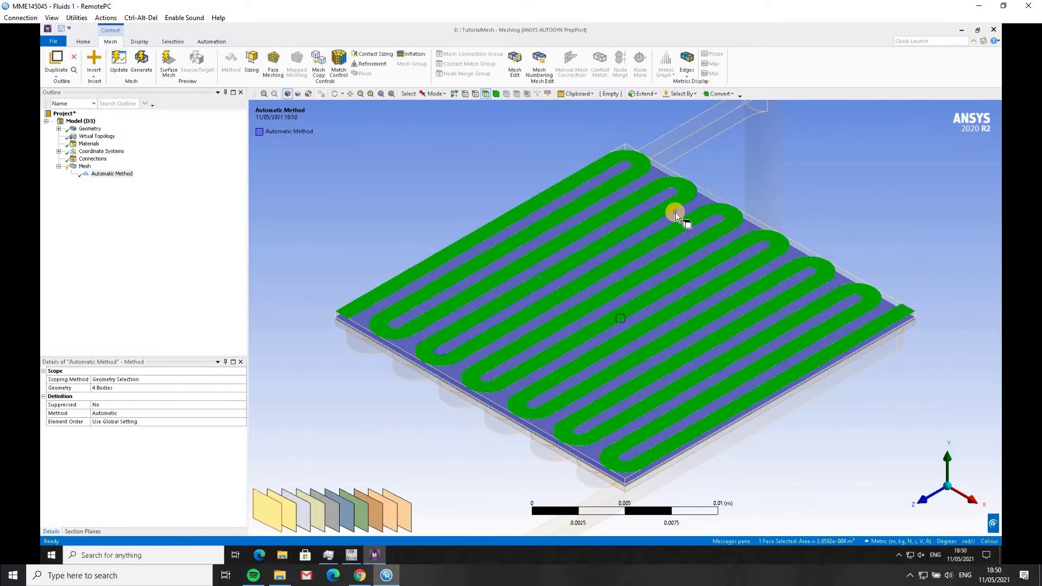
{"action": "left_click", "coordinate": [704, 230]}
{"action": "left_click", "coordinate": [730, 237]}
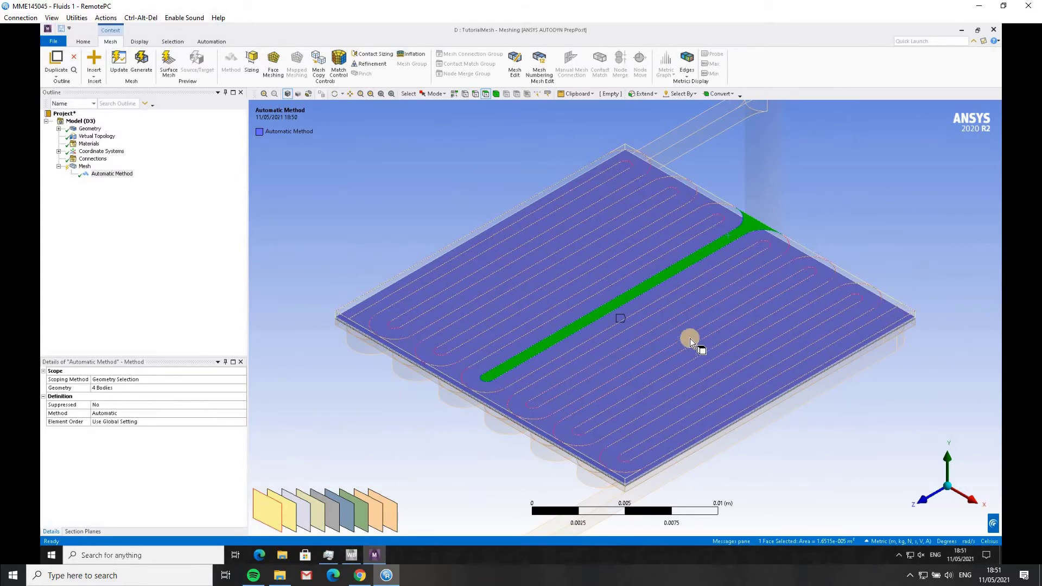
{"action": "left_click", "coordinate": [871, 314]}
{"action": "left_click", "coordinate": [872, 322]}
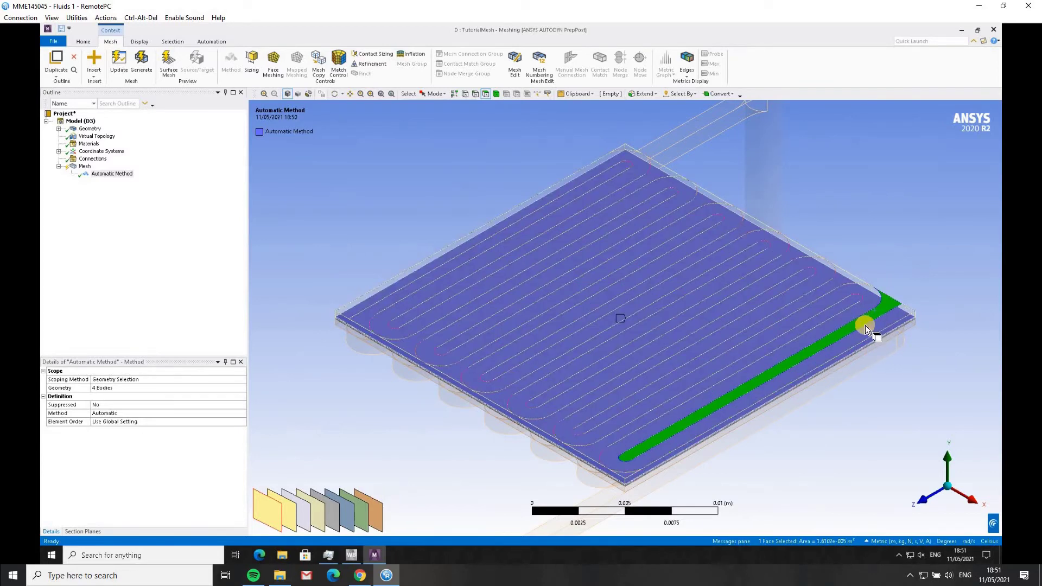
{"action": "left_click", "coordinate": [844, 307]}
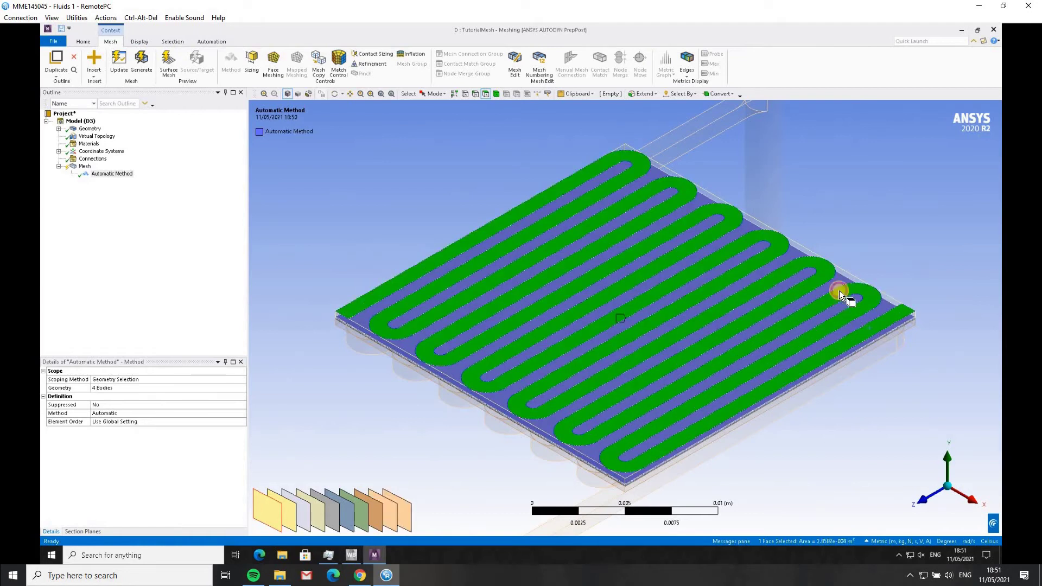
{"action": "left_click", "coordinate": [806, 279]}
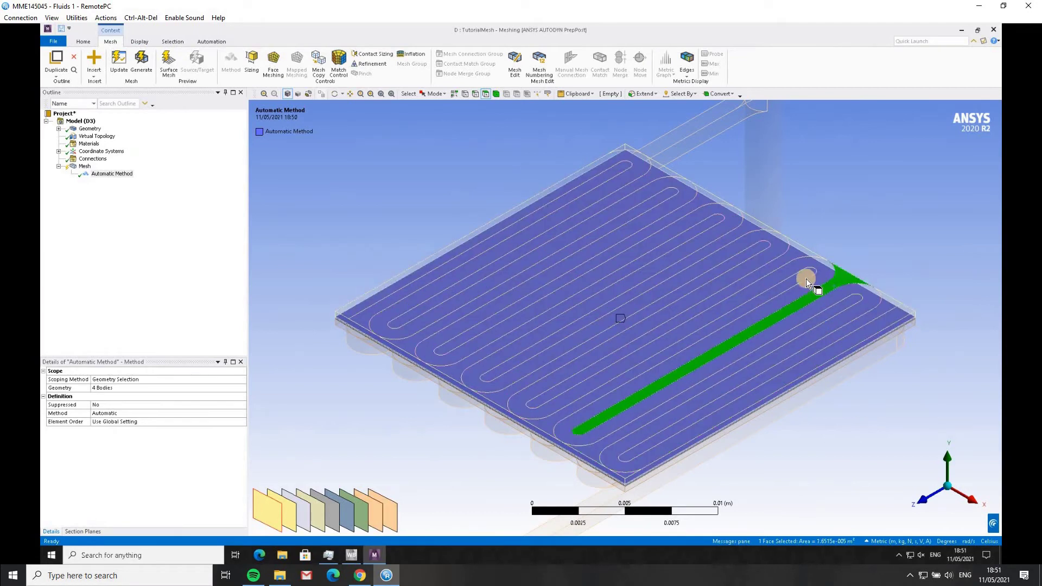
{"action": "left_click", "coordinate": [787, 258]}
{"action": "left_click", "coordinate": [757, 251]}
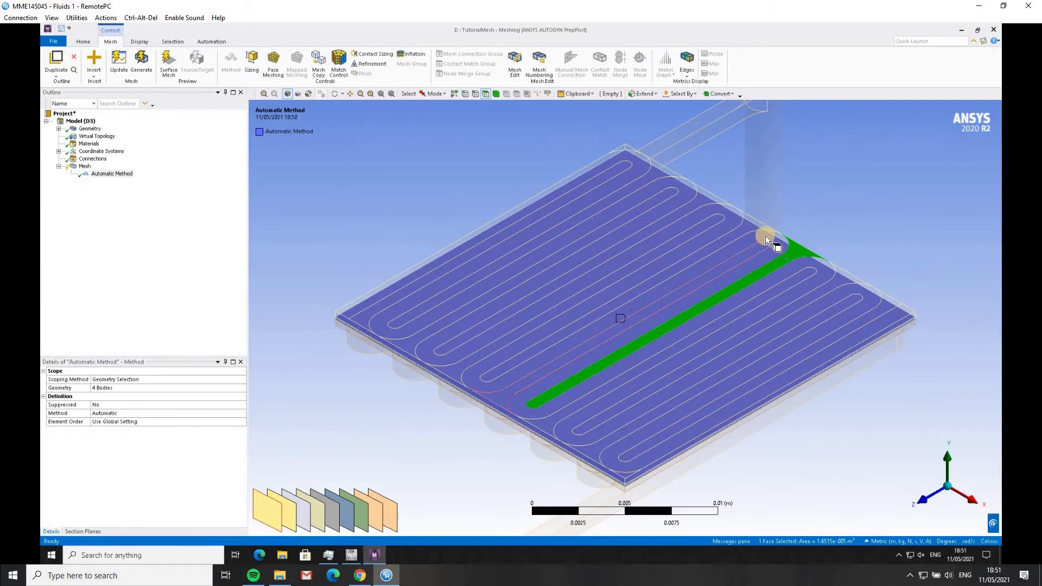
{"action": "left_click", "coordinate": [766, 237]}
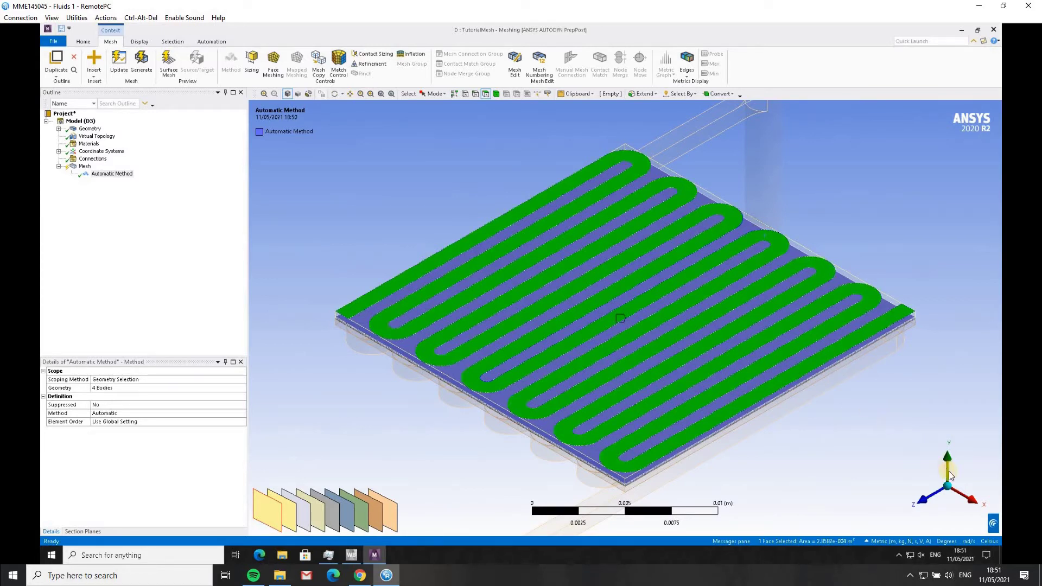
Change the mesh method of the four thin layer bodies to Sweep and set its number of divisions to 5
{"action": "left_click", "coordinate": [969, 502]}
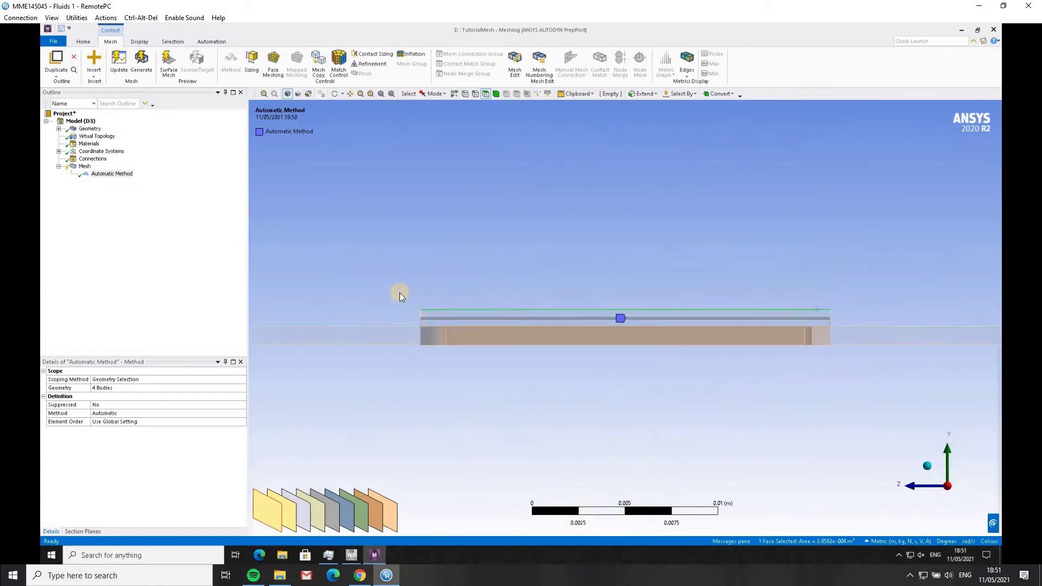
{"action": "left_click_drag", "start_coordinate": [400, 292], "coordinate": [510, 325]}
{"action": "left_click_drag", "start_coordinate": [493, 265], "coordinate": [583, 308]}
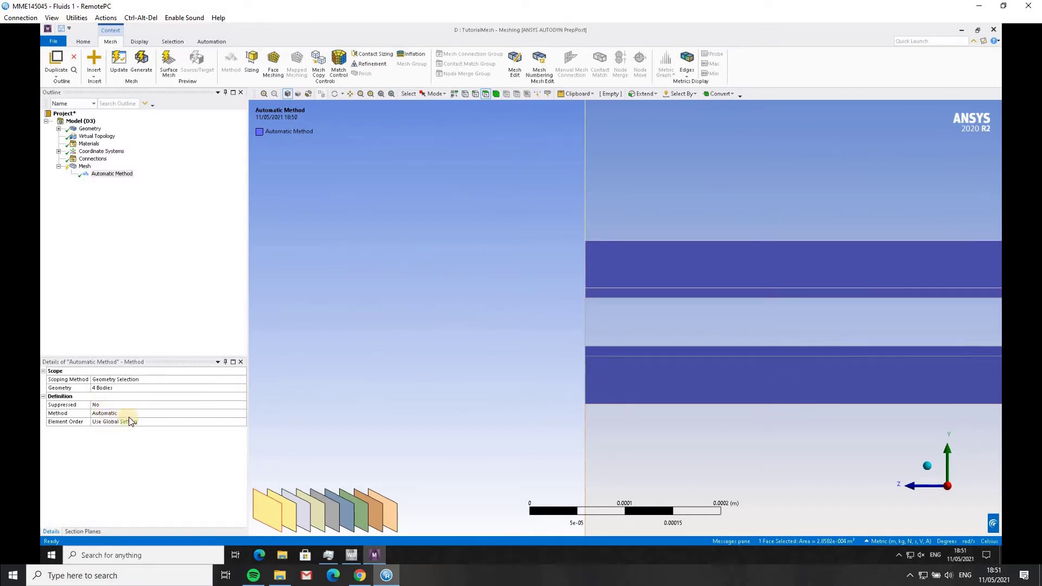
{"action": "left_click", "coordinate": [240, 414]}
{"action": "left_click", "coordinate": [241, 414]}
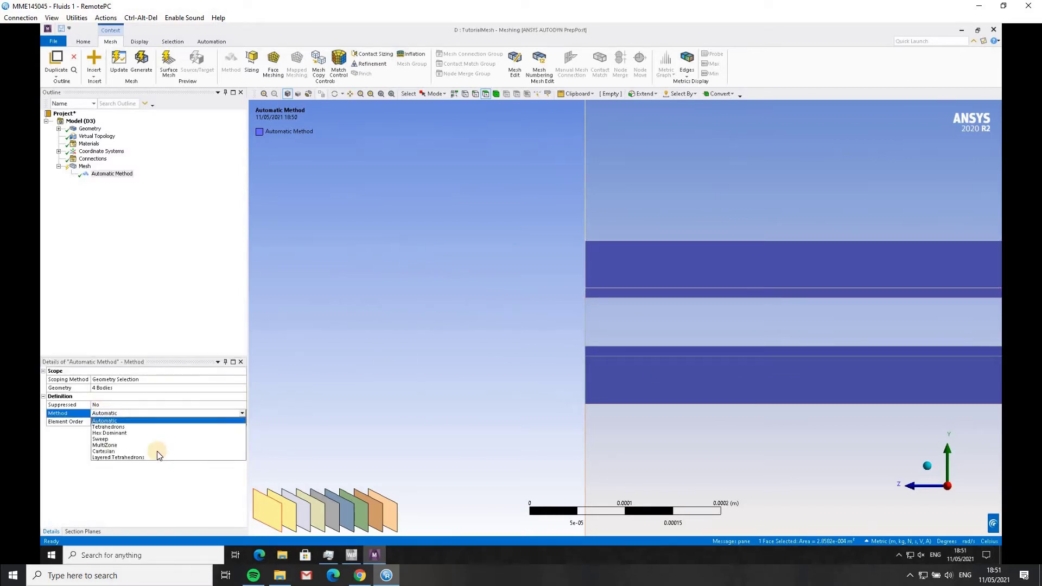
{"action": "left_click", "coordinate": [116, 439]}
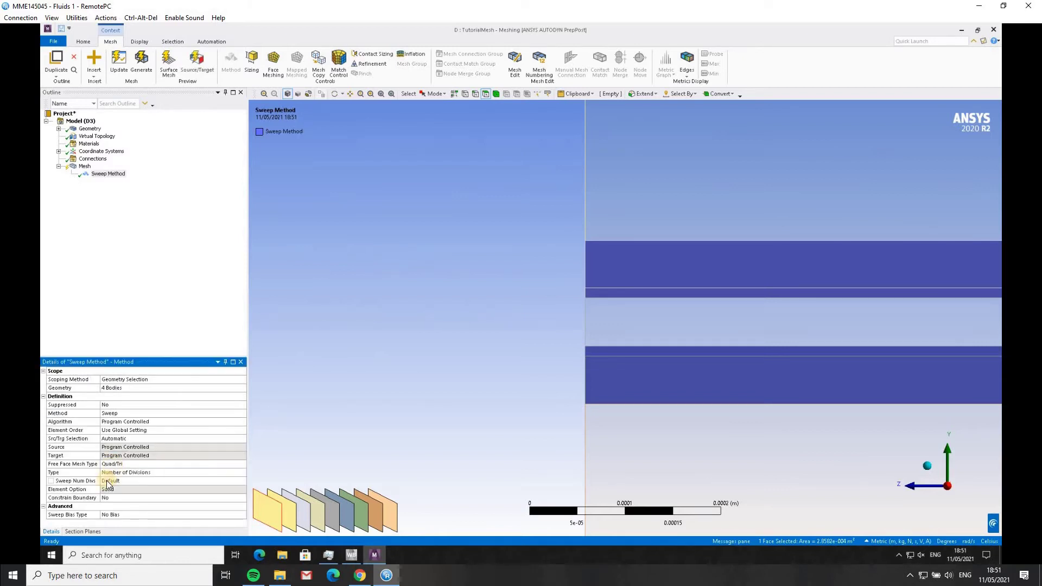
{"action": "left_click", "coordinate": [107, 481]}
{"action": "type", "text": "5"}
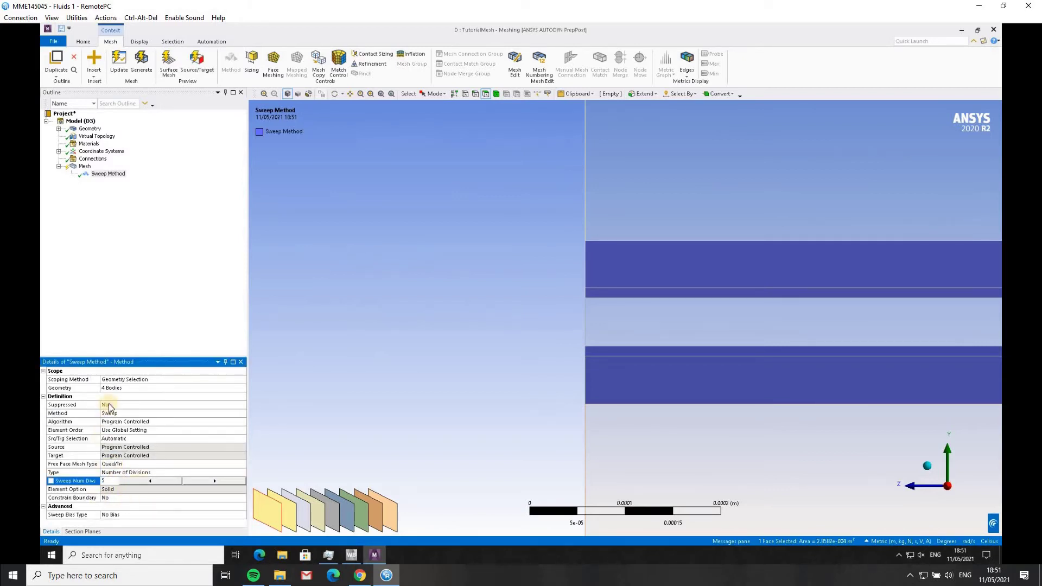
{"action": "left_click", "coordinate": [135, 301]}
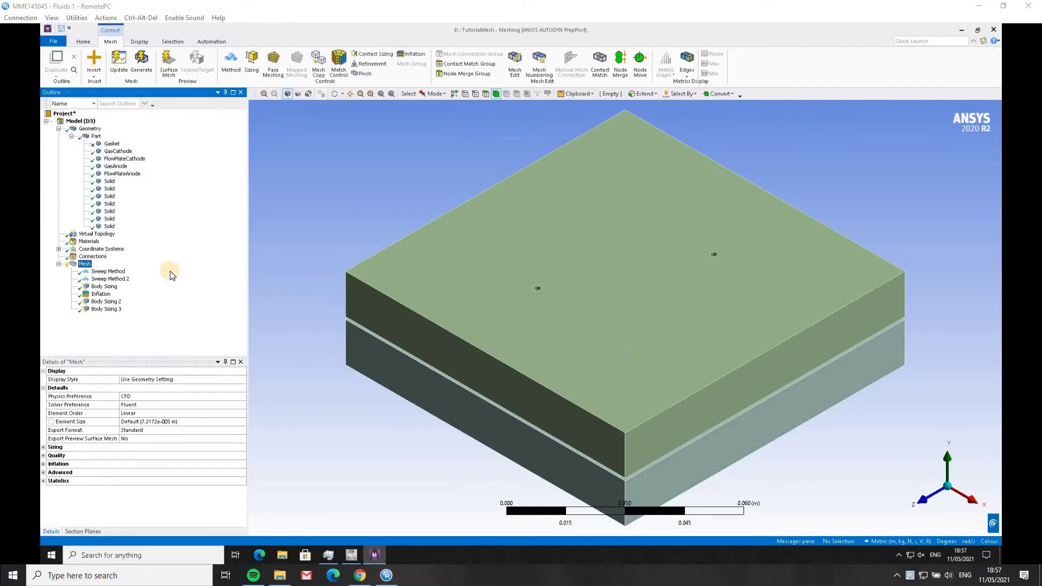
Review the settings of both sweep methods and the central layer body scoped to Sweep Method 2
{"action": "left_click", "coordinate": [114, 273]}
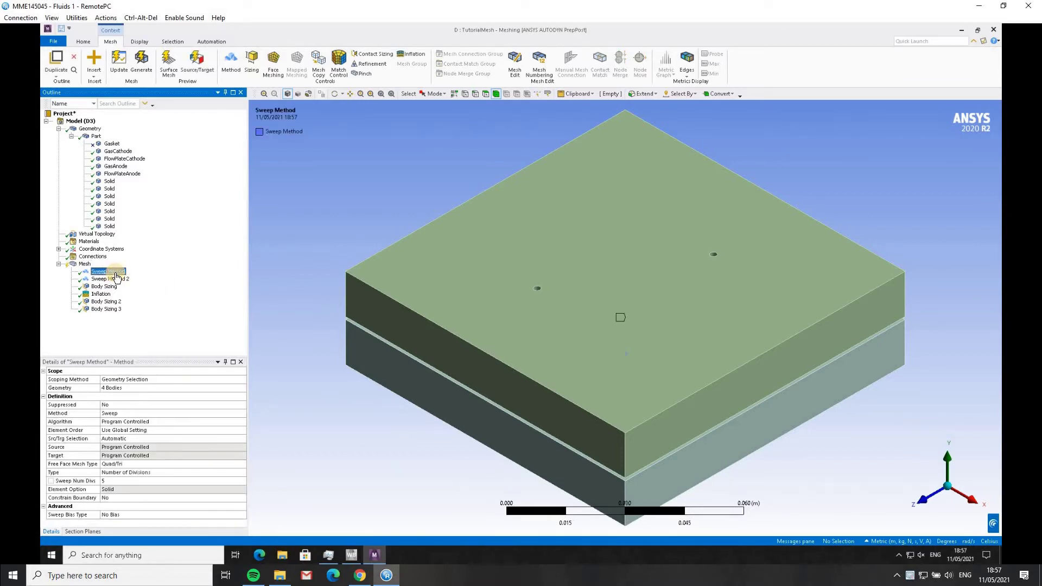
{"action": "left_click", "coordinate": [115, 279]}
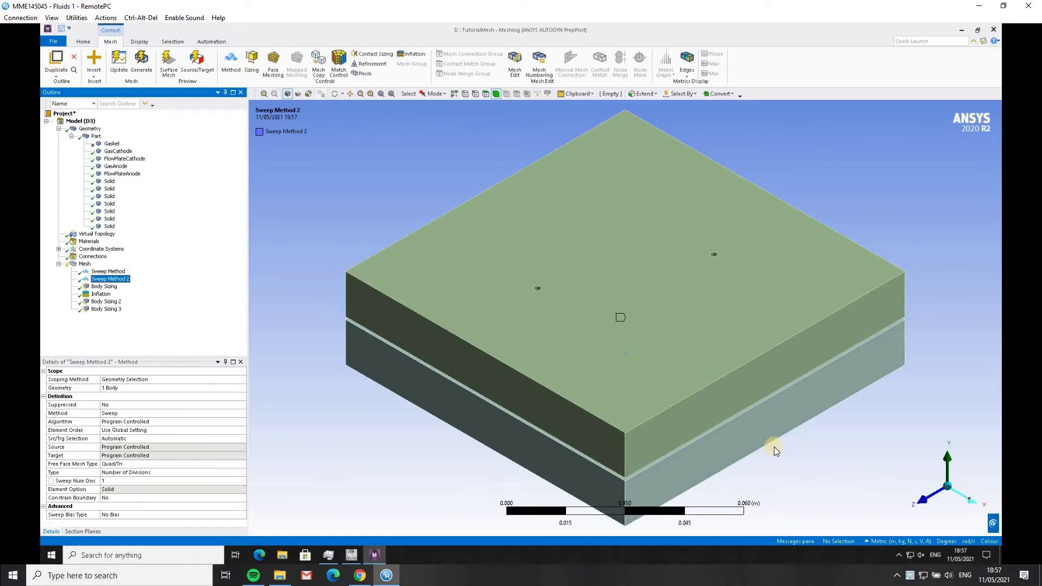
{"action": "scroll", "coordinate": [621, 342], "scroll_direction": "up", "scroll_amount": 10}
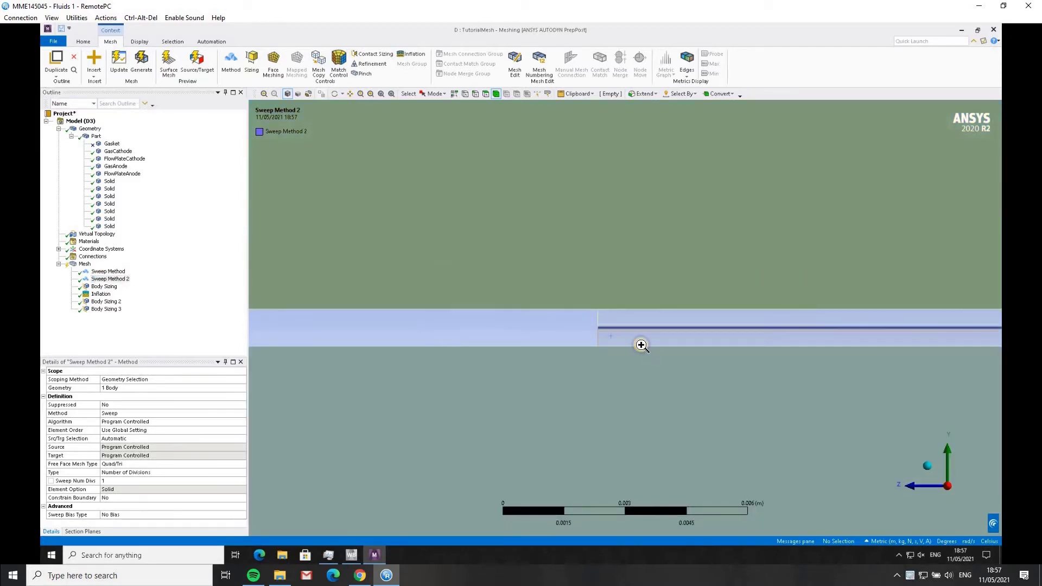
{"action": "left_click_drag", "start_coordinate": [641, 345], "coordinate": [570, 307]}
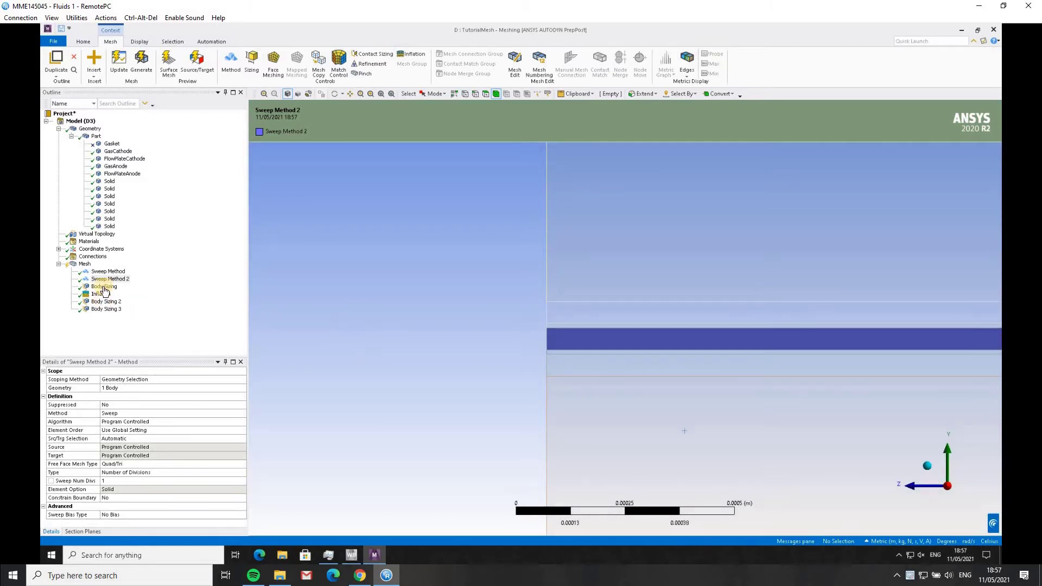
Review the scoped bodies and settings of Body Sizing, Inflation, Body Sizing 2 and Body Sizing 3
{"action": "left_click", "coordinate": [105, 287]}
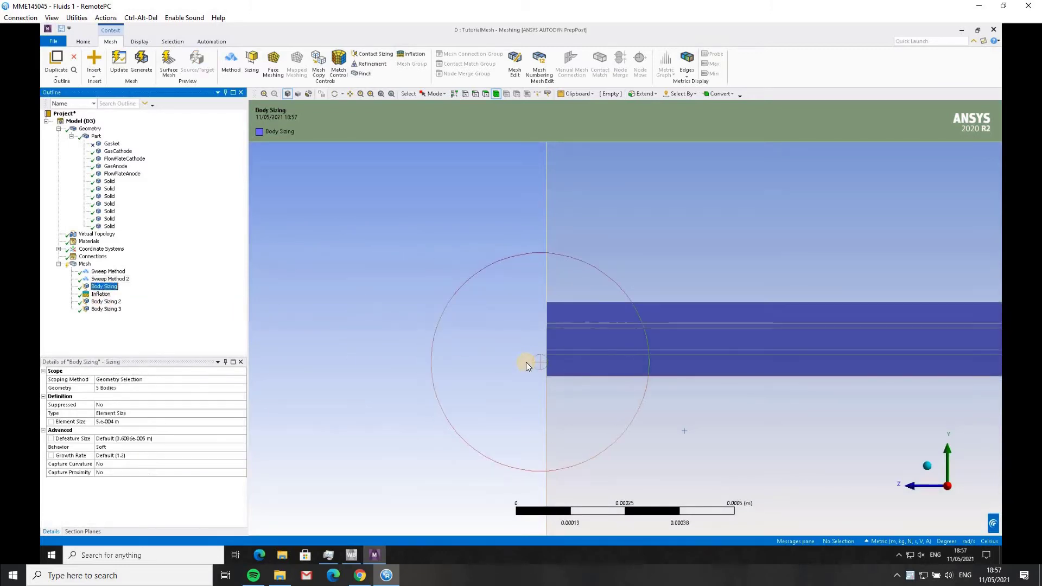
{"action": "left_click", "coordinate": [103, 295]}
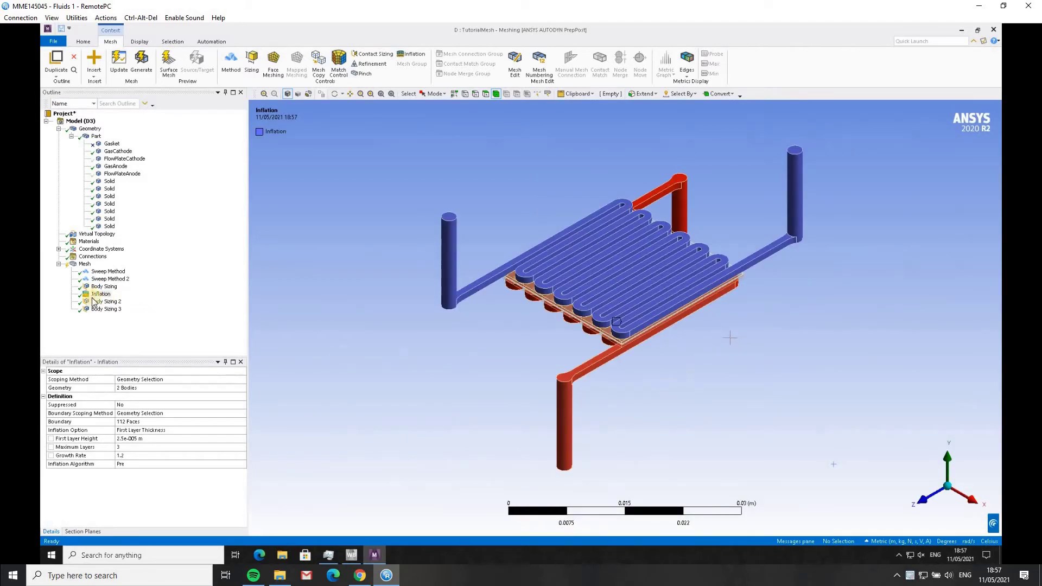
{"action": "left_click", "coordinate": [140, 422]}
{"action": "middle_click_drag", "start_coordinate": [430, 387], "coordinate": [420, 349]}
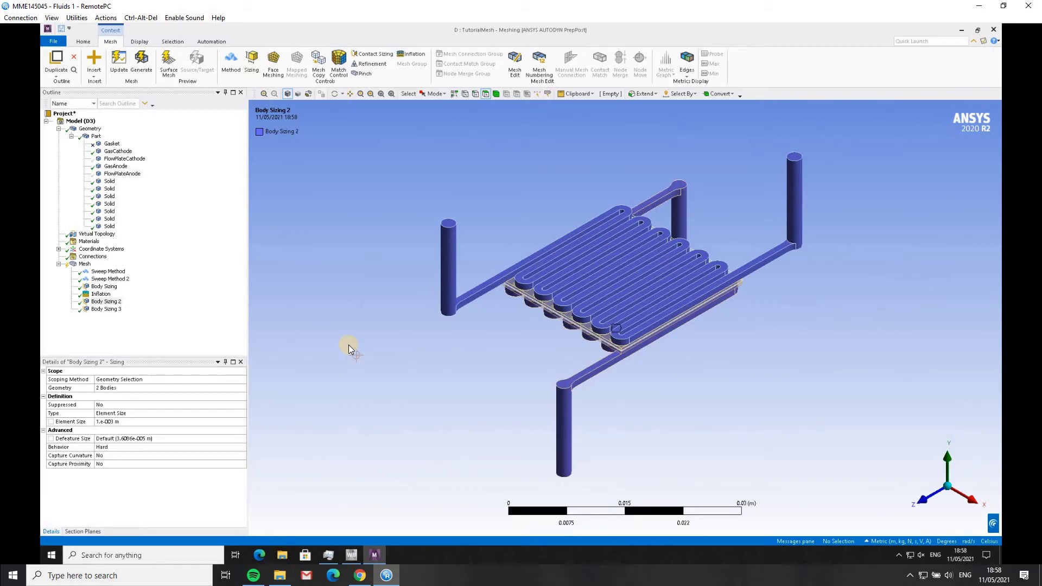
{"action": "left_click", "coordinate": [106, 309]}
{"action": "left_click", "coordinate": [969, 498]}
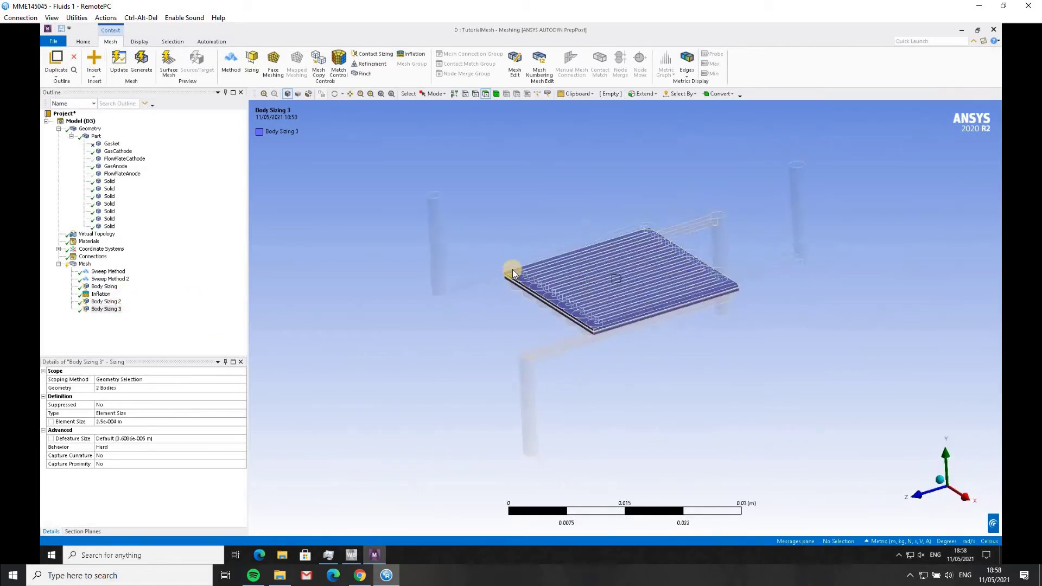
{"action": "scroll", "coordinate": [573, 304], "scroll_direction": "up", "scroll_amount": 10}
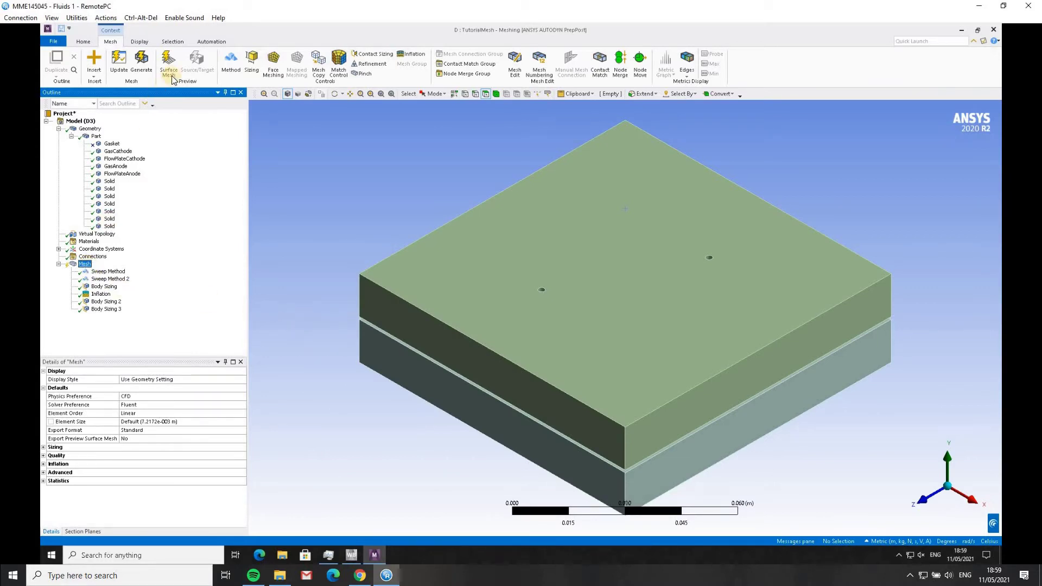
Try to generate the mesh of the fuel cell assembly with the defined sweep, sizing and inflation controls
{"action": "left_click", "coordinate": [148, 66]}
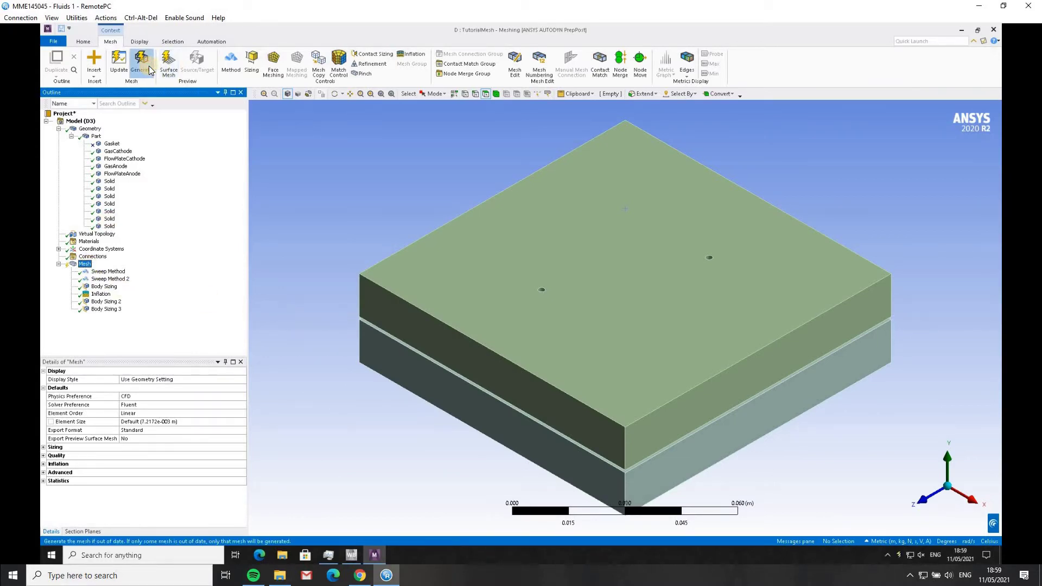
{"action": "left_click", "coordinate": [363, 209]}
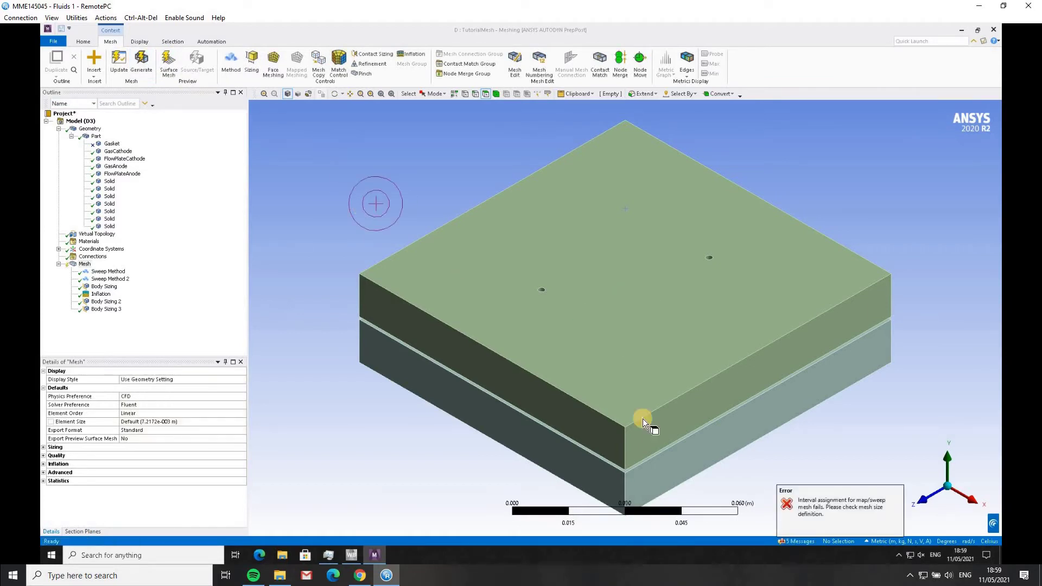
{"action": "left_click", "coordinate": [842, 510]}
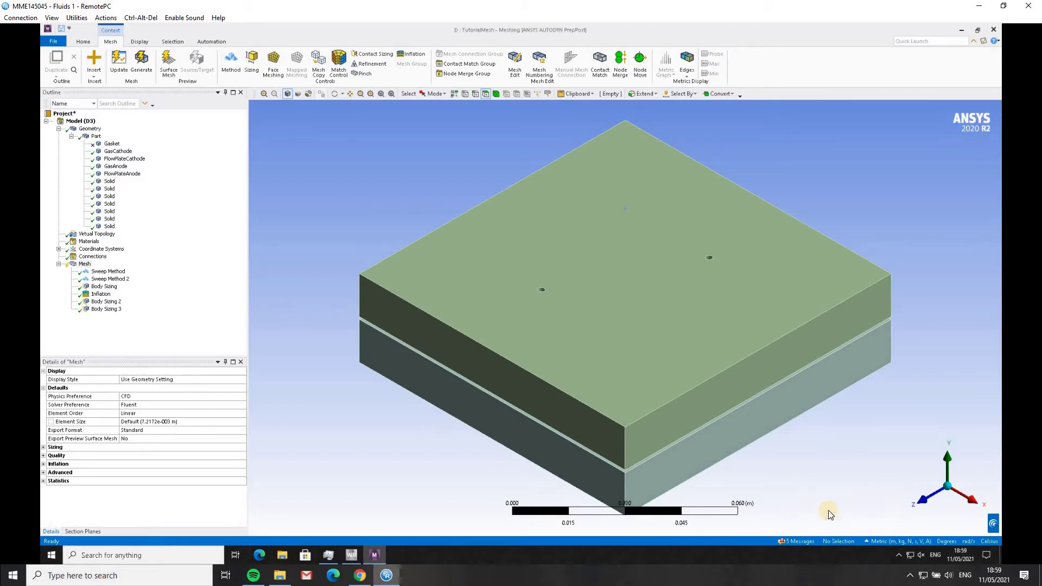
{"action": "left_click", "coordinate": [815, 461]}
{"action": "left_click", "coordinate": [966, 504]}
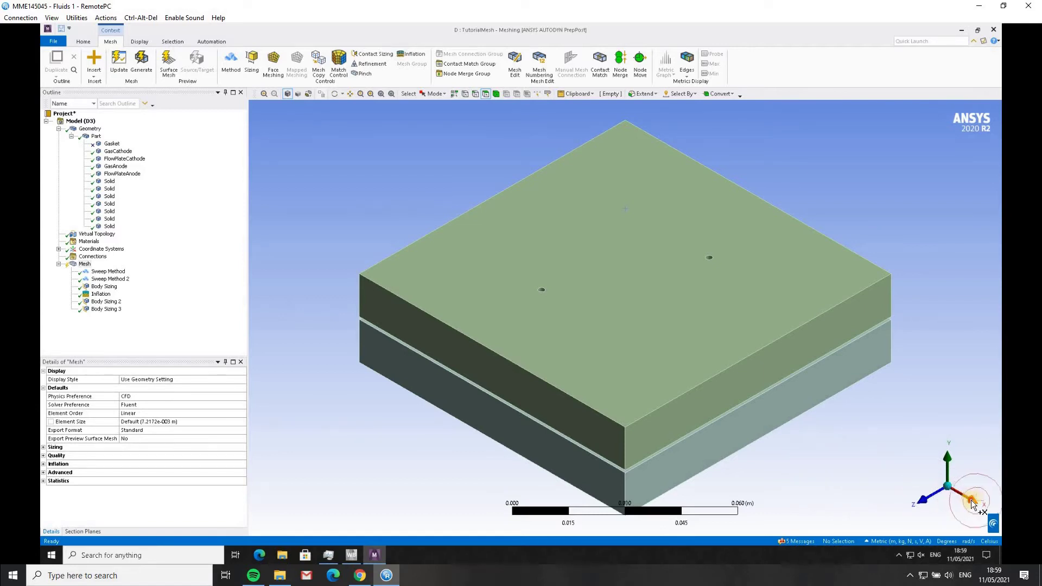
Generate the mesh on only the five stacked thin layer bodies, and then generate the mesh for the rest of the assembly
{"action": "right_click_drag", "start_coordinate": [565, 306], "coordinate": [622, 334]}
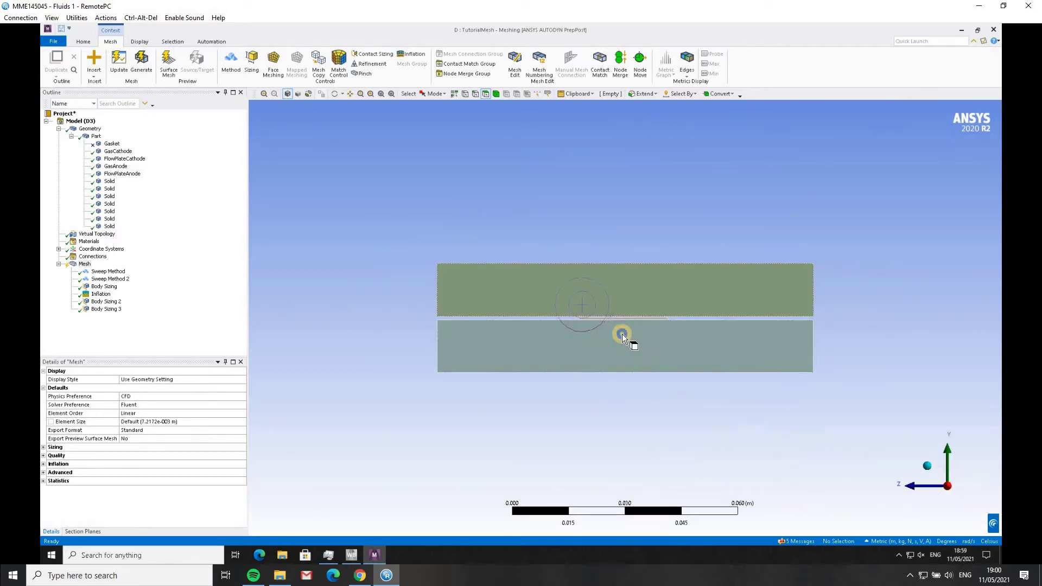
{"action": "right_click_drag", "start_coordinate": [464, 273], "coordinate": [570, 344]}
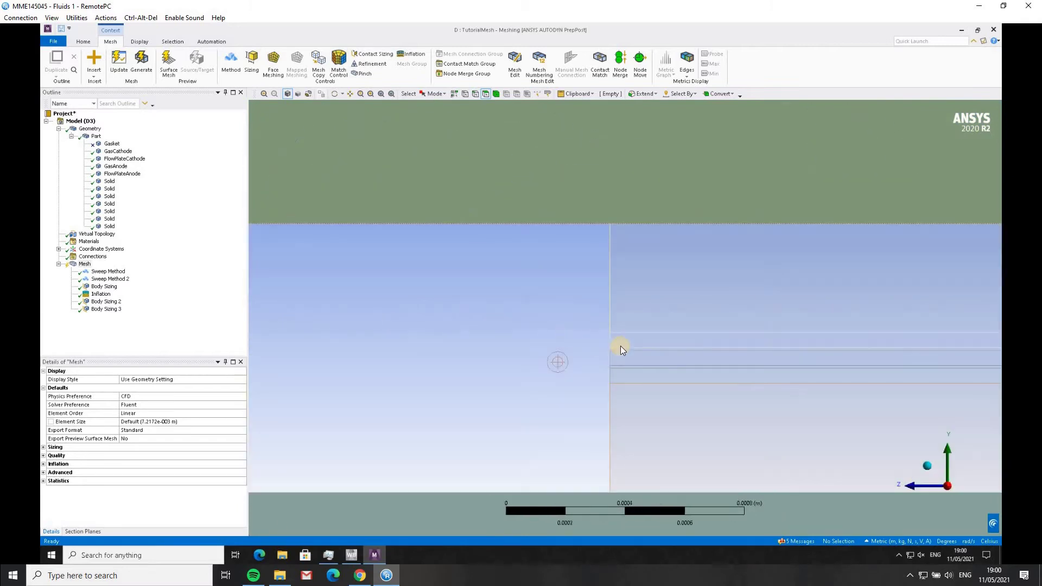
{"action": "left_click", "coordinate": [623, 344]}
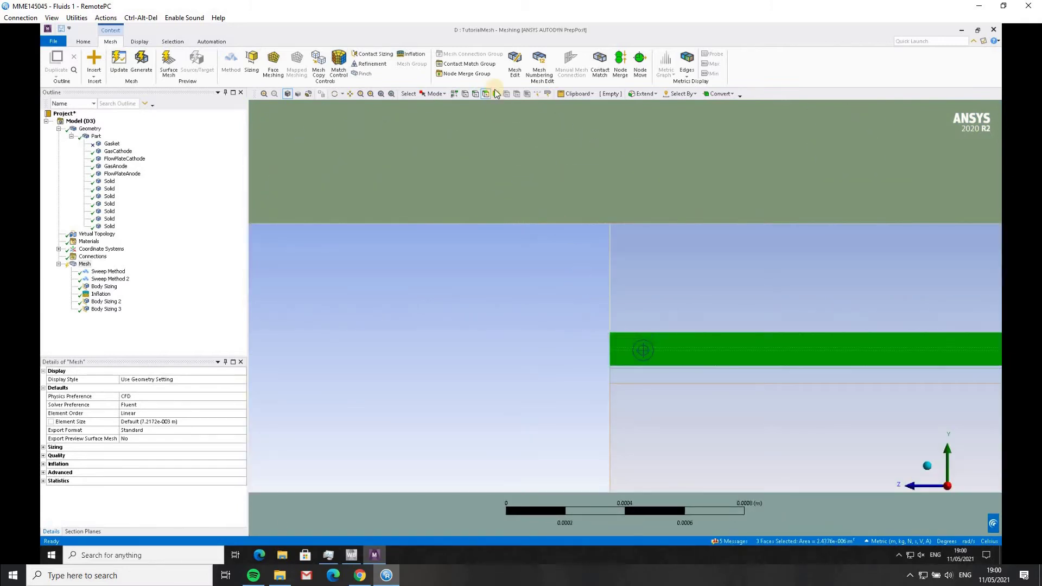
{"action": "left_click", "coordinate": [622, 335]}
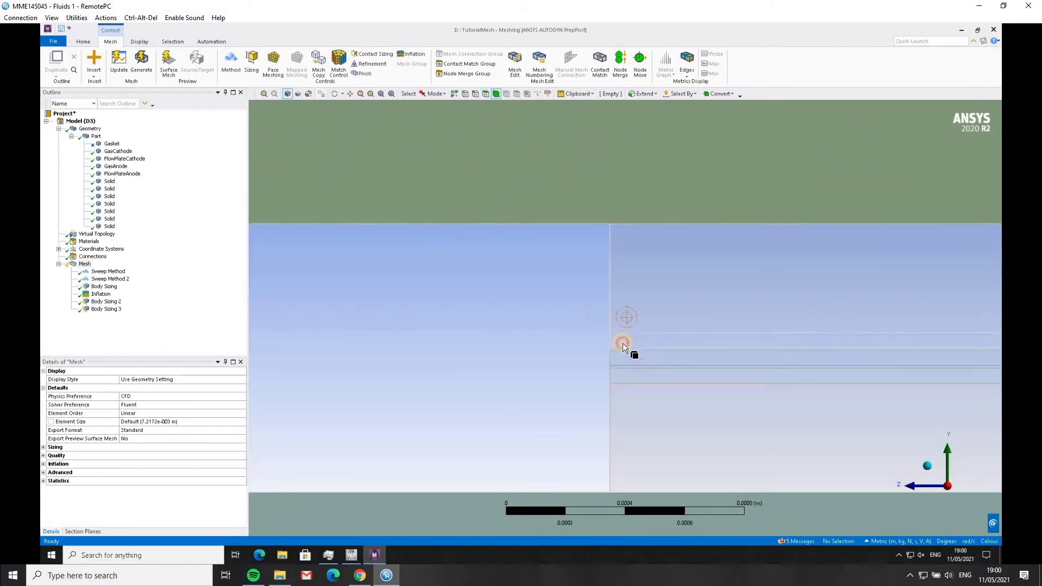
{"action": "left_click", "coordinate": [623, 354]}
{"action": "left_click", "coordinate": [623, 370], "text": "ctrl"}
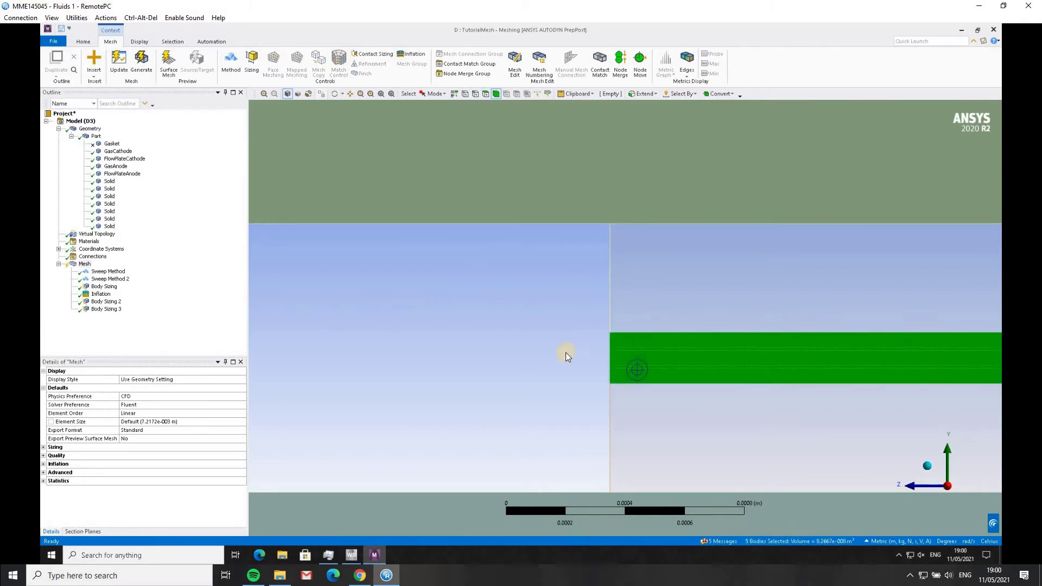
{"action": "right_click", "coordinate": [555, 350]}
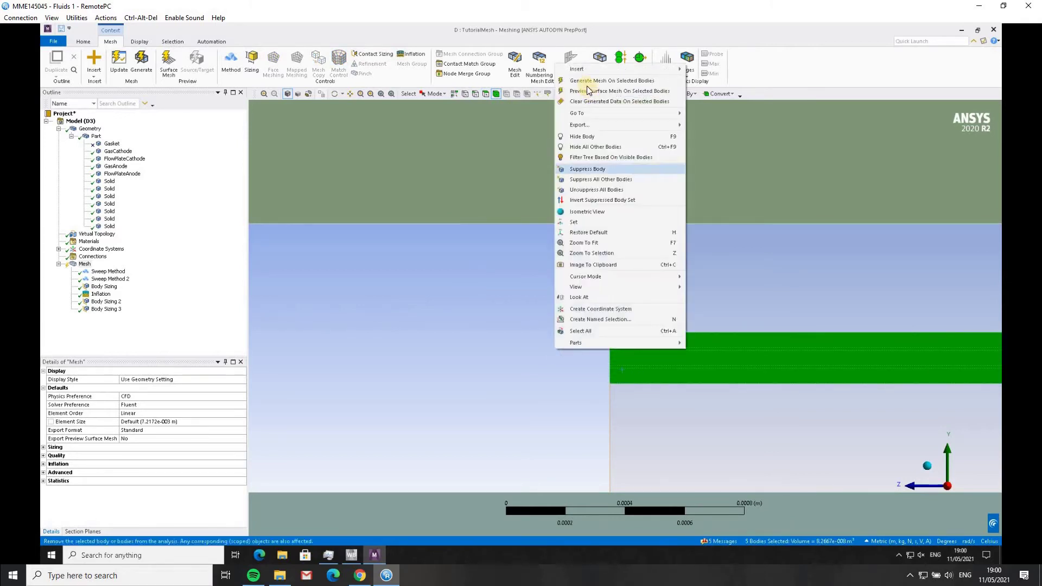
{"action": "left_click", "coordinate": [603, 80]}
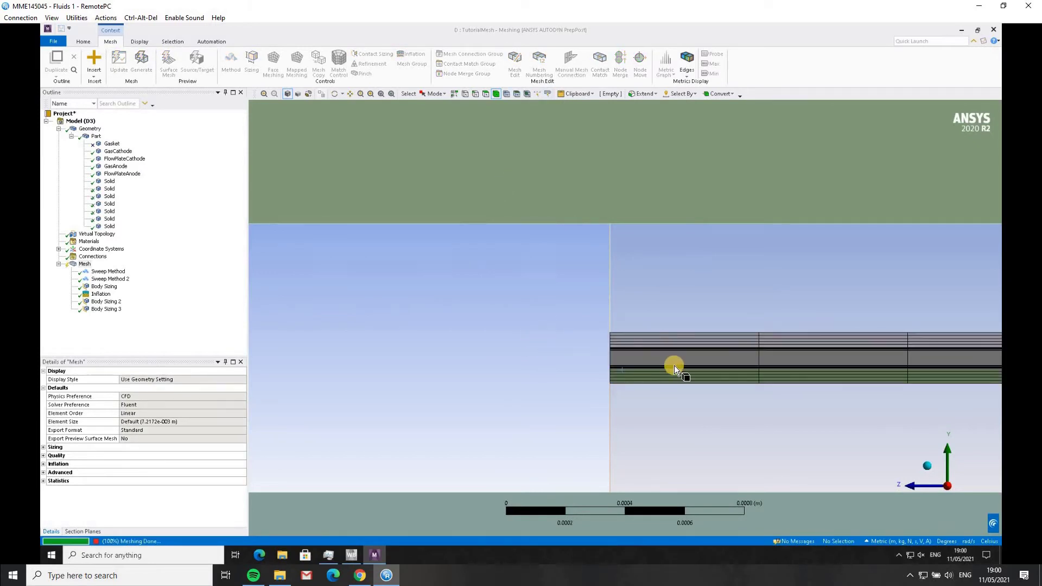
{"action": "left_click", "coordinate": [84, 265]}
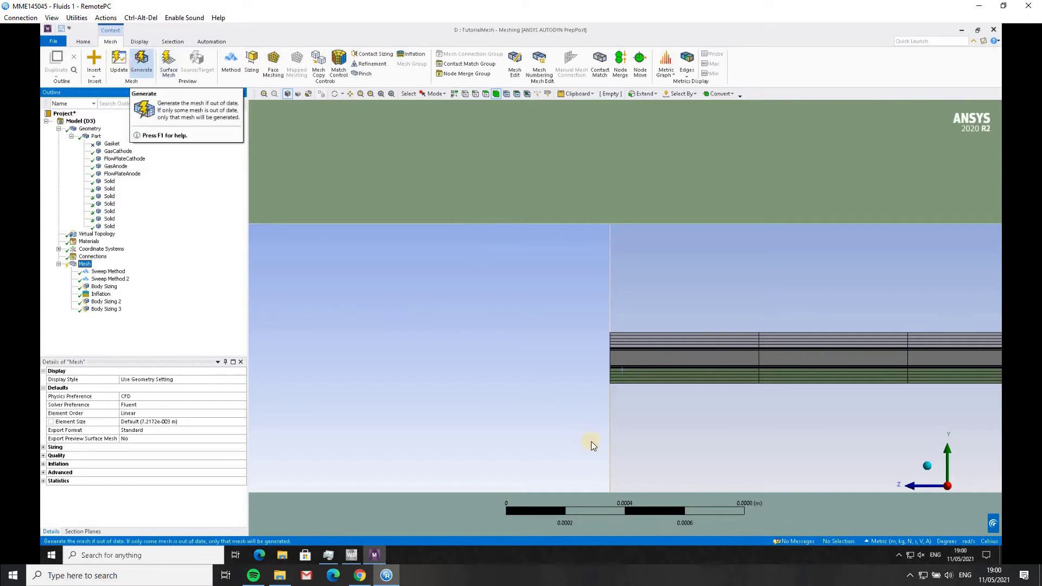
{"action": "left_click", "coordinate": [141, 64]}
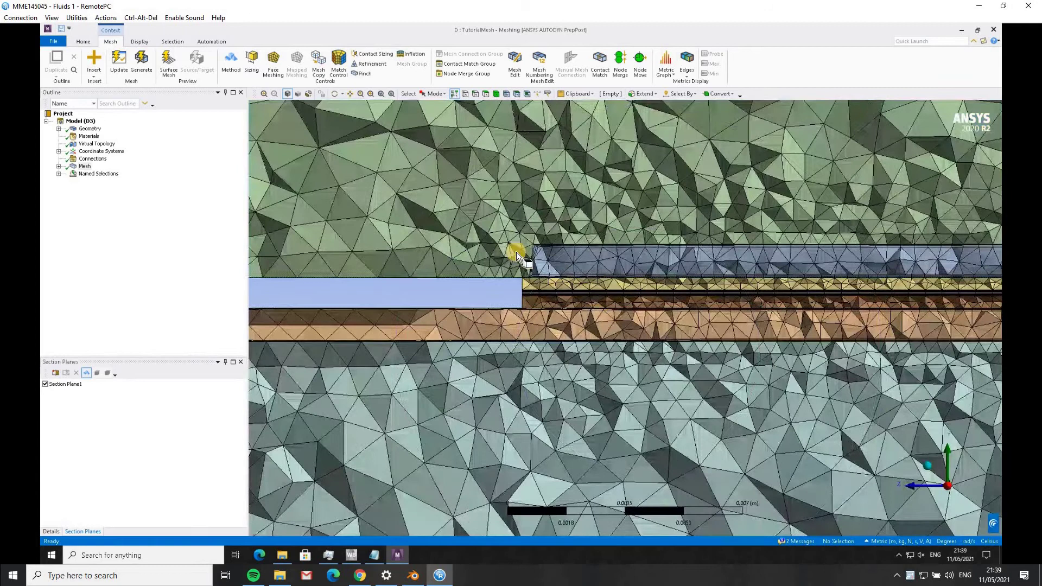
Examine the sectioned mesh at the edge of the thin layers, including the sweep divisions and the adjoining diffusion layers
{"action": "right_click_drag", "start_coordinate": [634, 345], "coordinate": [562, 296]}
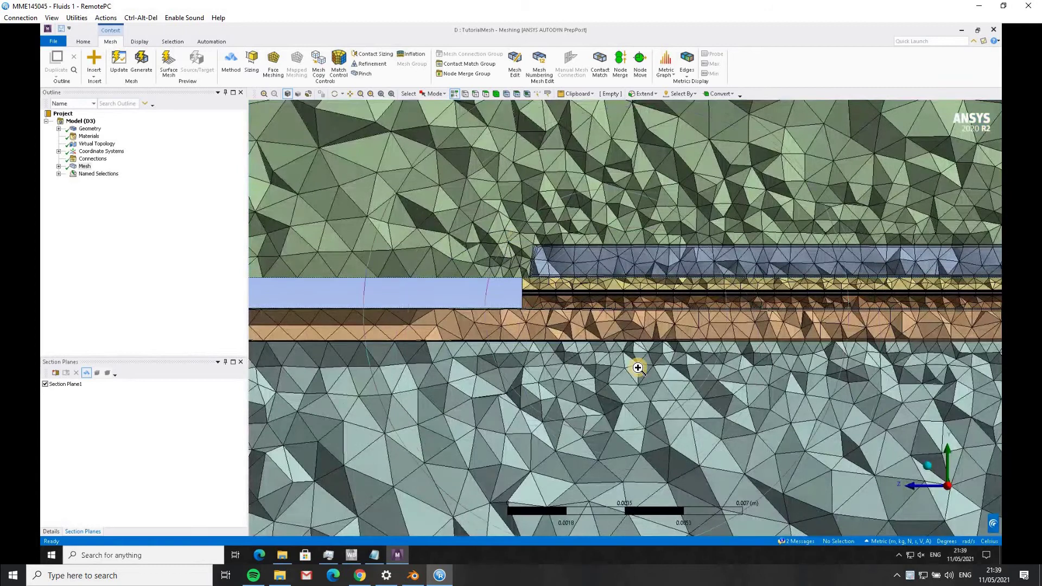
{"action": "scroll", "coordinate": [597, 360], "scroll_direction": "up", "scroll_amount": 3}
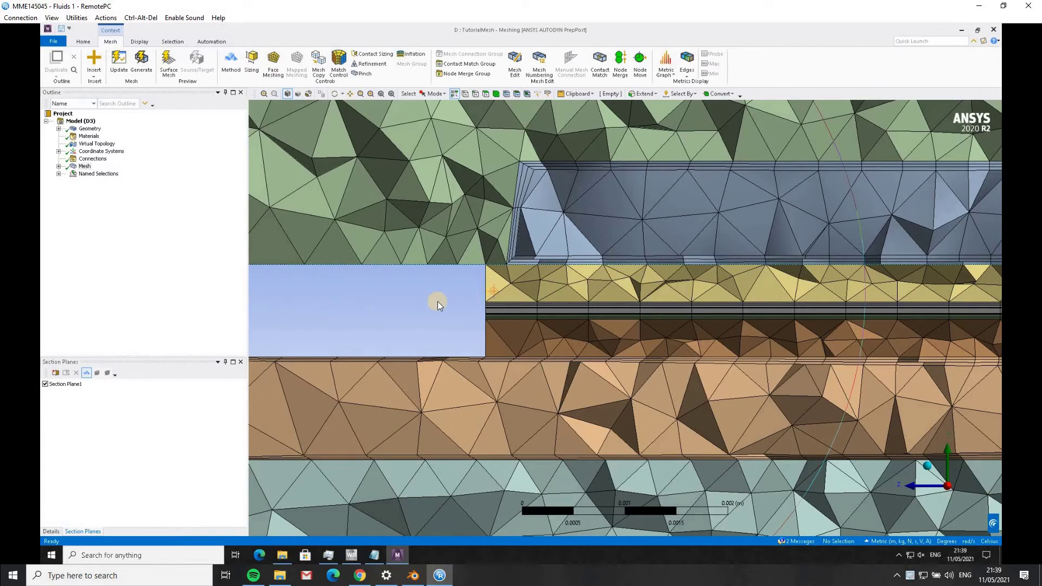
{"action": "left_click", "coordinate": [469, 292]}
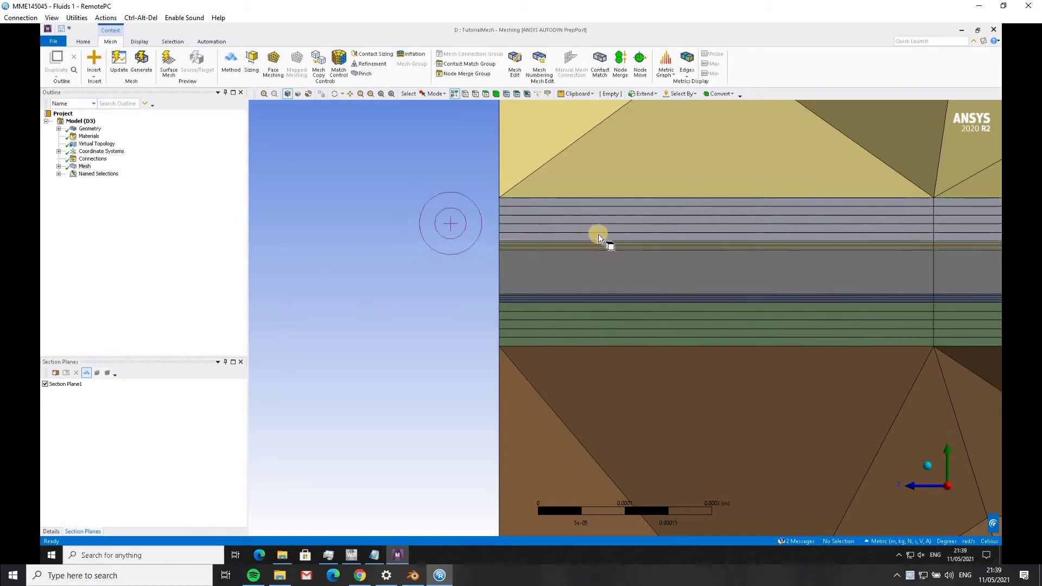
{"action": "scroll", "coordinate": [730, 275], "scroll_direction": "down", "scroll_amount": 2}
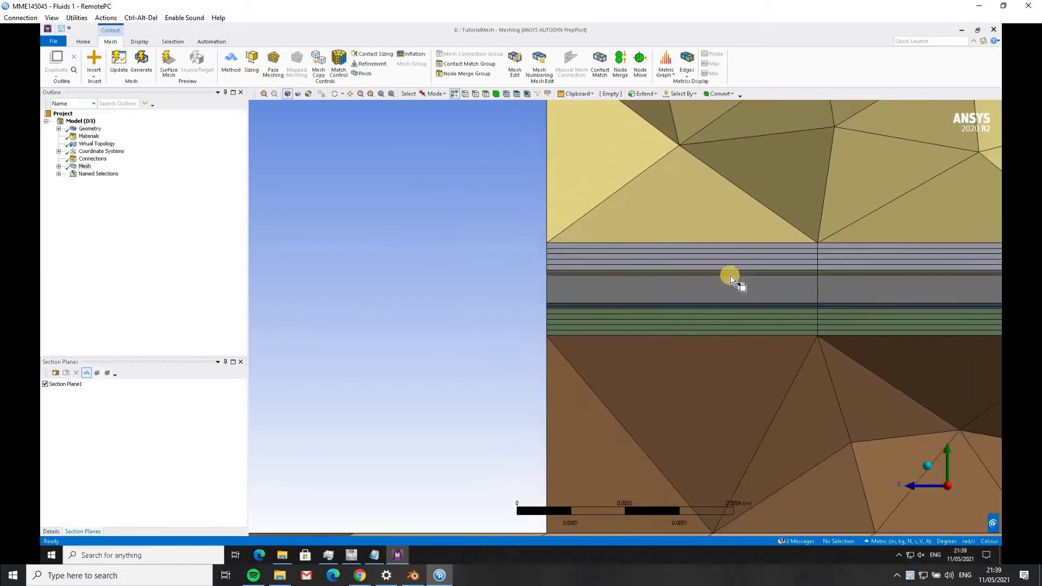
{"action": "scroll", "coordinate": [700, 261], "scroll_direction": "down", "scroll_amount": 2}
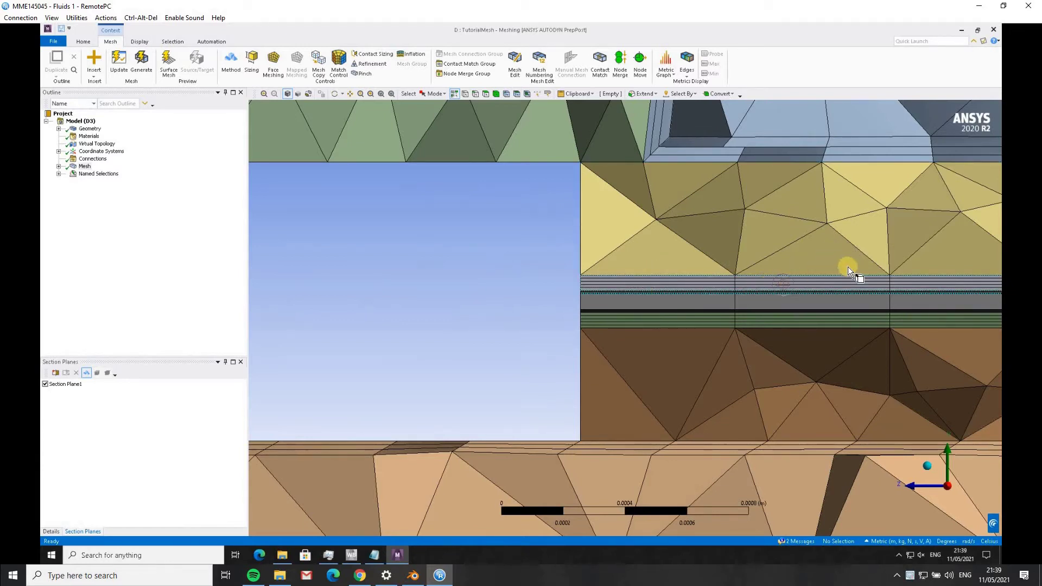
{"action": "scroll", "coordinate": [835, 267], "scroll_direction": "down", "scroll_amount": 3}
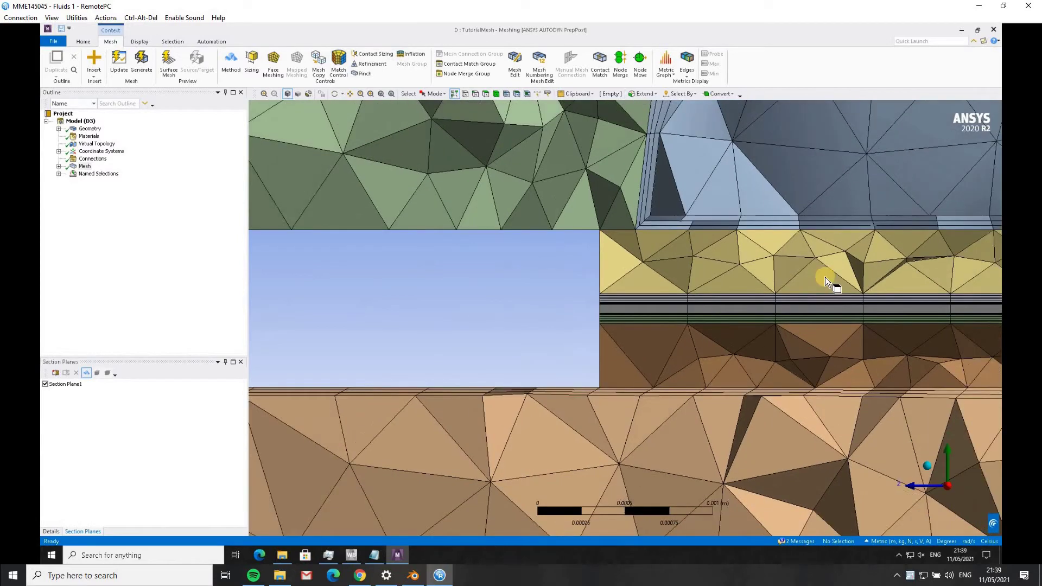
{"action": "scroll", "coordinate": [825, 280], "scroll_direction": "down", "scroll_amount": 3}
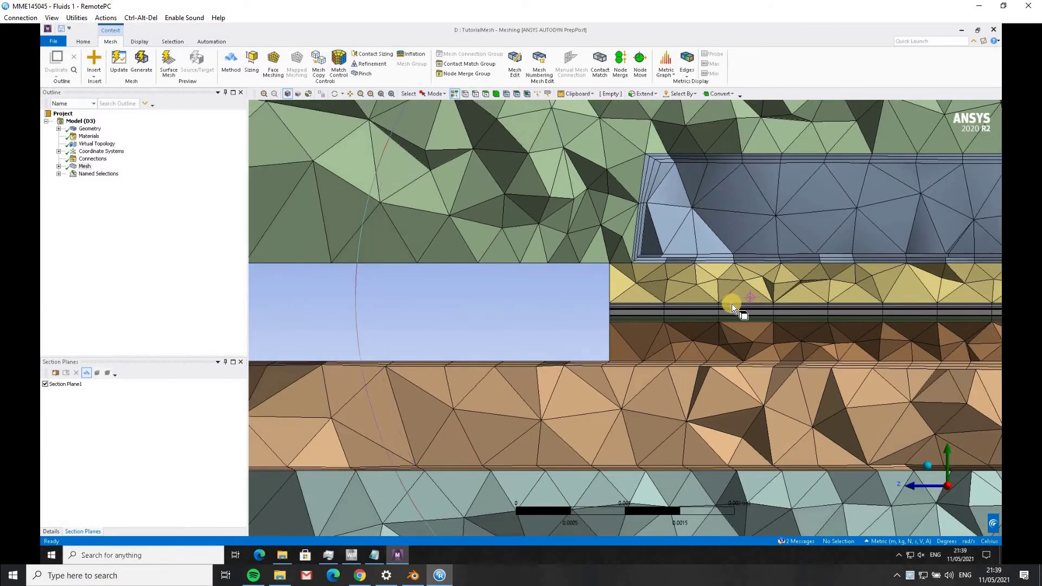
{"action": "scroll", "coordinate": [731, 305], "scroll_direction": "down", "scroll_amount": 3}
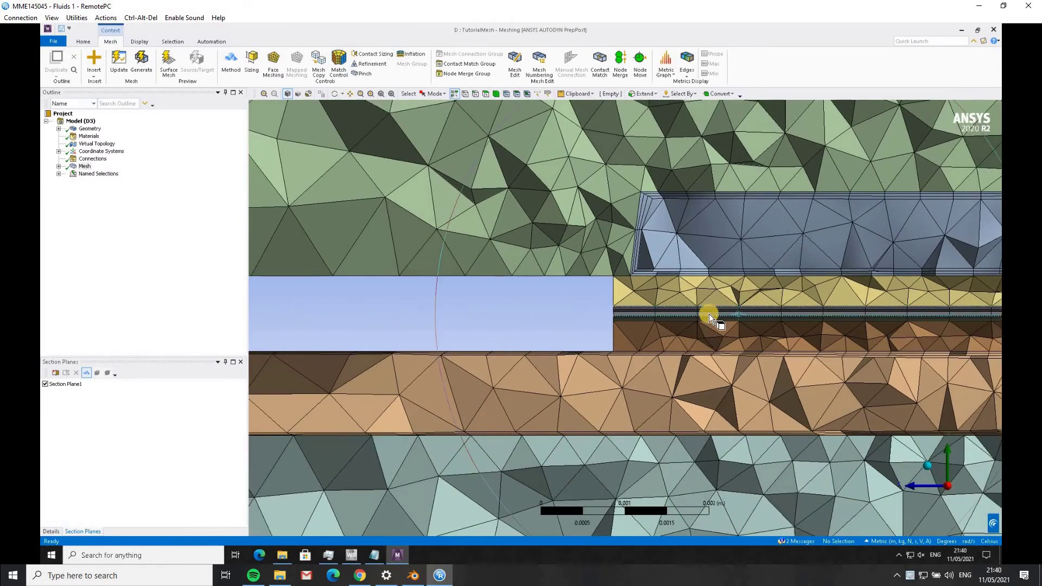
Examine the sectioned mesh across the gas channels and both flow plates, comparing element sizes near and away from the layers
{"action": "scroll", "coordinate": [709, 314], "scroll_direction": "down", "scroll_amount": 1}
{"action": "scroll", "coordinate": [693, 317], "scroll_direction": "down", "scroll_amount": 2}
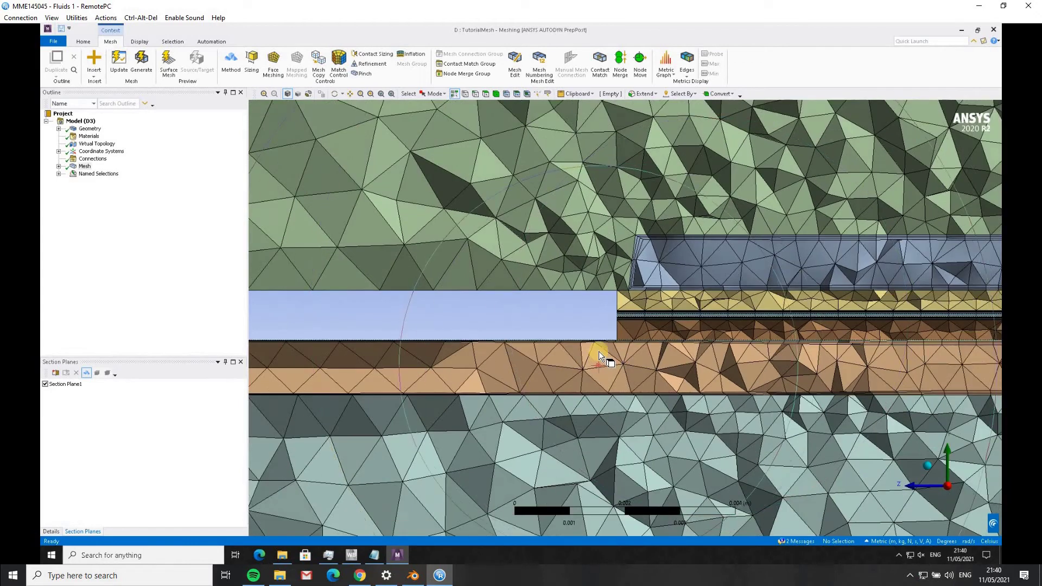
{"action": "scroll", "coordinate": [598, 351], "scroll_direction": "down", "scroll_amount": 1}
{"action": "scroll", "coordinate": [438, 350], "scroll_direction": "down", "scroll_amount": 2}
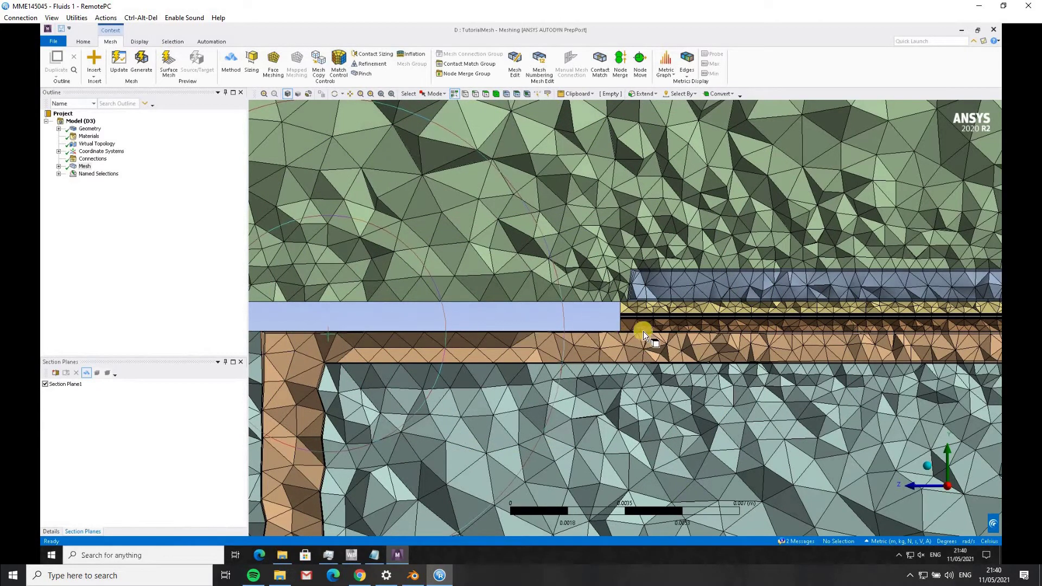
{"action": "scroll", "coordinate": [657, 340], "scroll_direction": "up", "scroll_amount": 3}
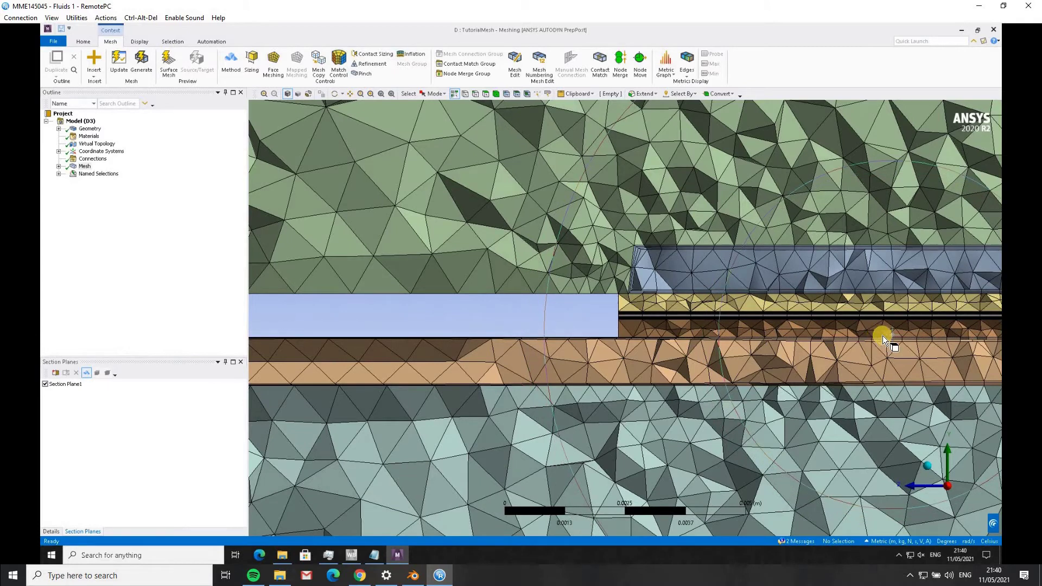
{"action": "scroll", "coordinate": [879, 335], "scroll_direction": "down", "scroll_amount": 2}
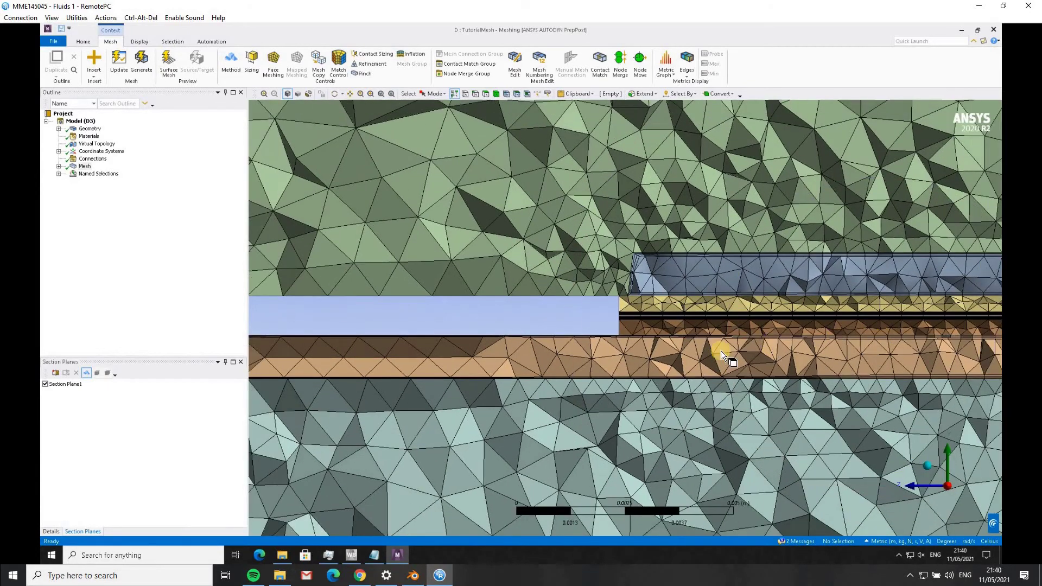
{"action": "scroll", "coordinate": [719, 348], "scroll_direction": "down", "scroll_amount": 2}
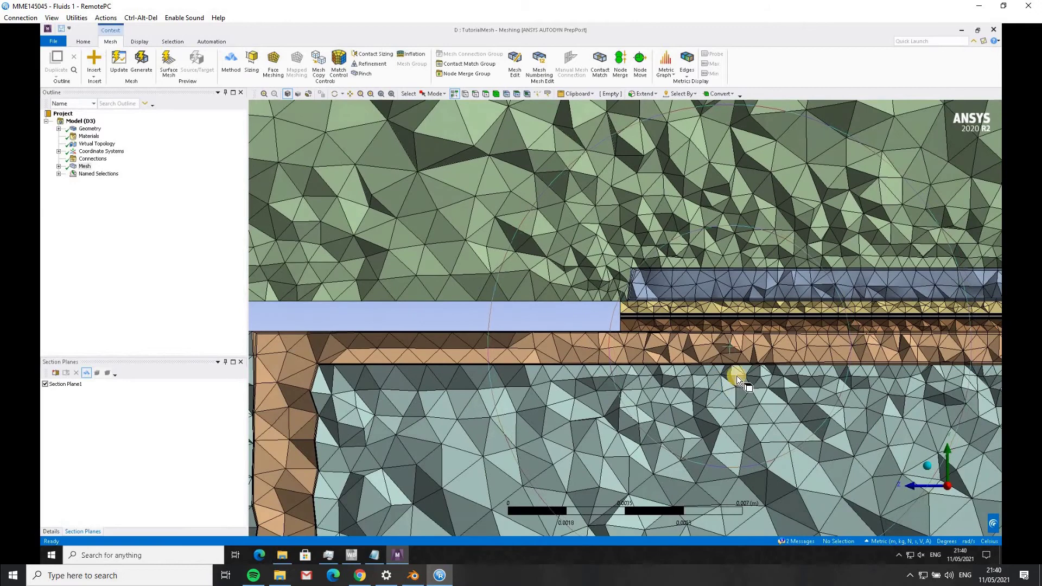
{"action": "scroll", "coordinate": [753, 374], "scroll_direction": "down", "scroll_amount": 2}
{"action": "scroll", "coordinate": [754, 373], "scroll_direction": "down", "scroll_amount": 4}
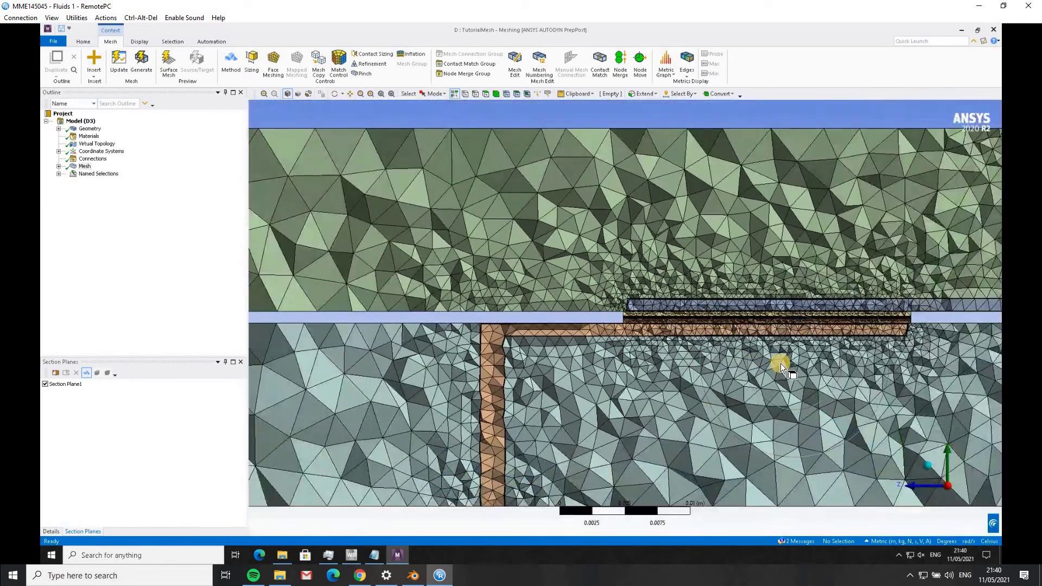
{"action": "scroll", "coordinate": [781, 363], "scroll_direction": "down", "scroll_amount": 2}
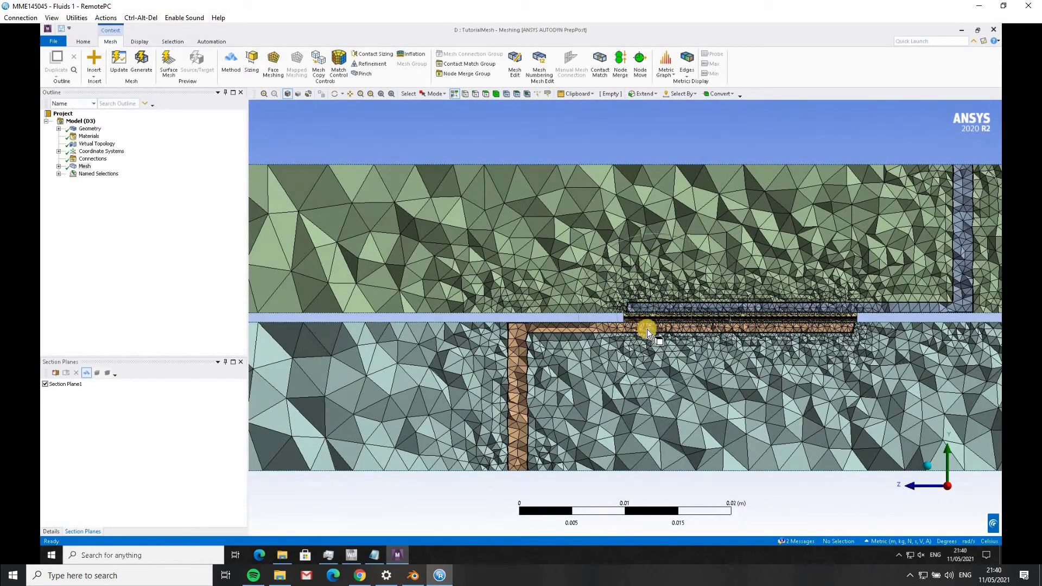
{"action": "left_click", "coordinate": [338, 201]}
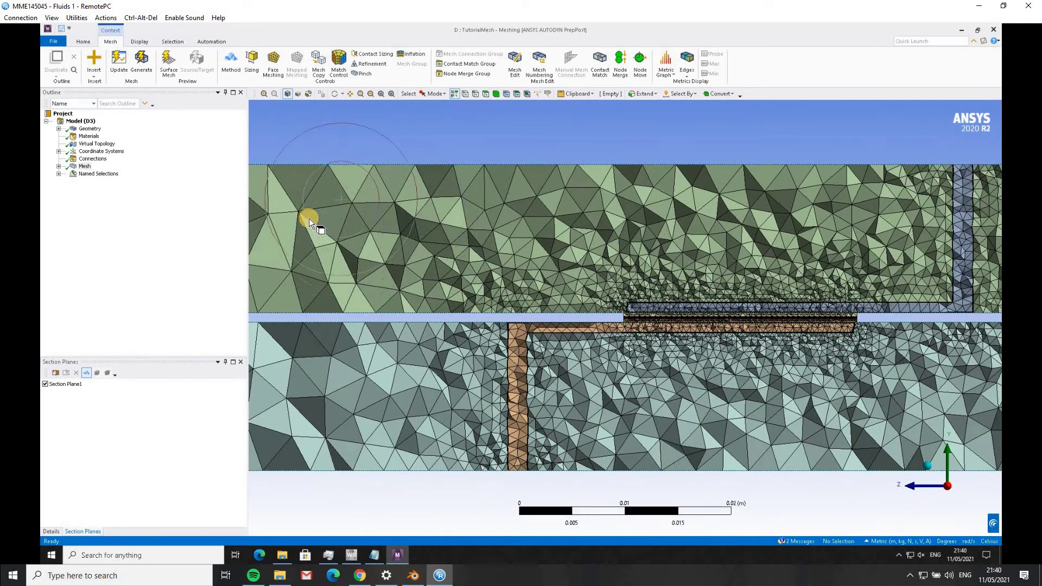
{"action": "left_click", "coordinate": [308, 215]}
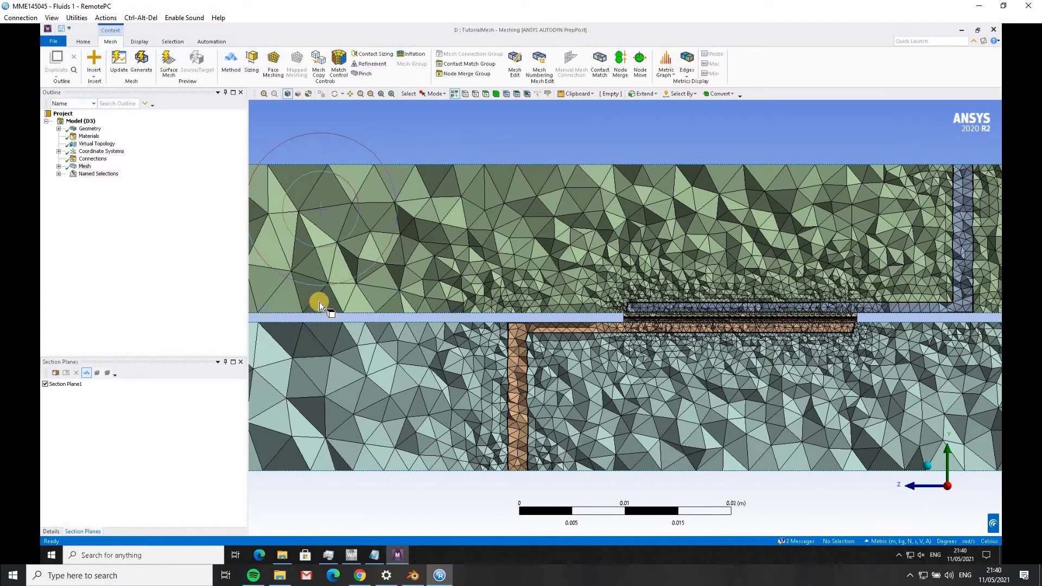
{"action": "left_click", "coordinate": [581, 425]}
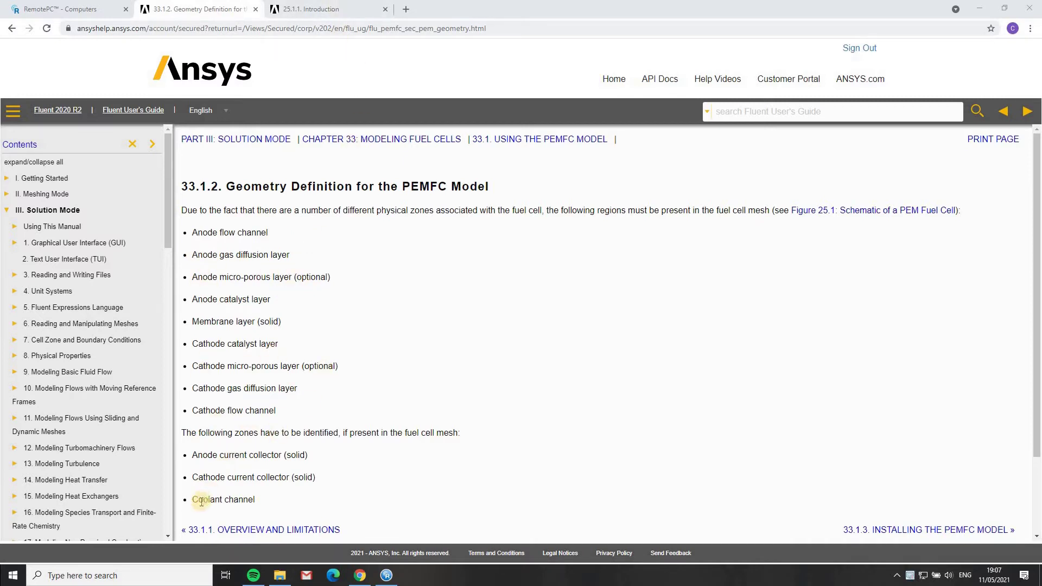
Consult the PEM fuel cell schematic, Figure 25.1, in the Introduction section of the Fluent Theory Guide in the browser
{"action": "left_click", "coordinate": [312, 10]}
{"action": "scroll", "coordinate": [434, 315], "scroll_direction": "down", "scroll_amount": 1}
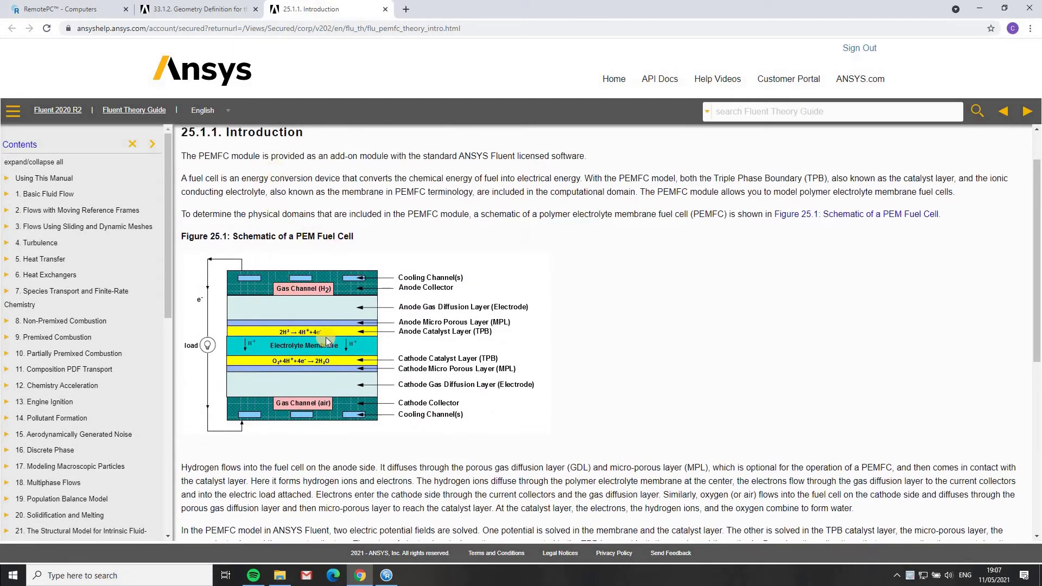
{"action": "scroll", "coordinate": [399, 350], "scroll_direction": "up", "scroll_amount": 1}
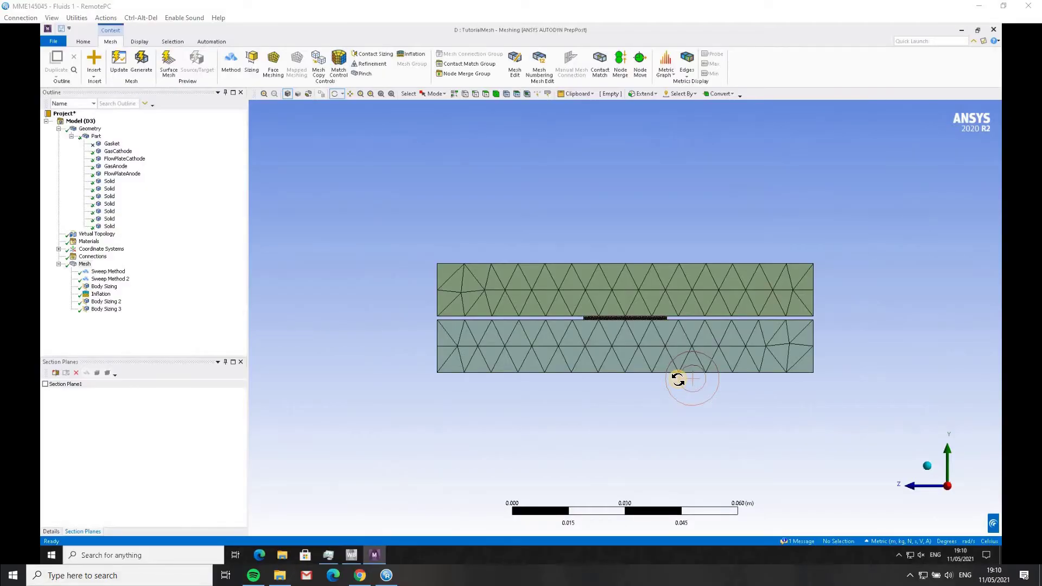
Create a named selection called anode_cc from the lower flow plate body
{"action": "left_click", "coordinate": [496, 94]}
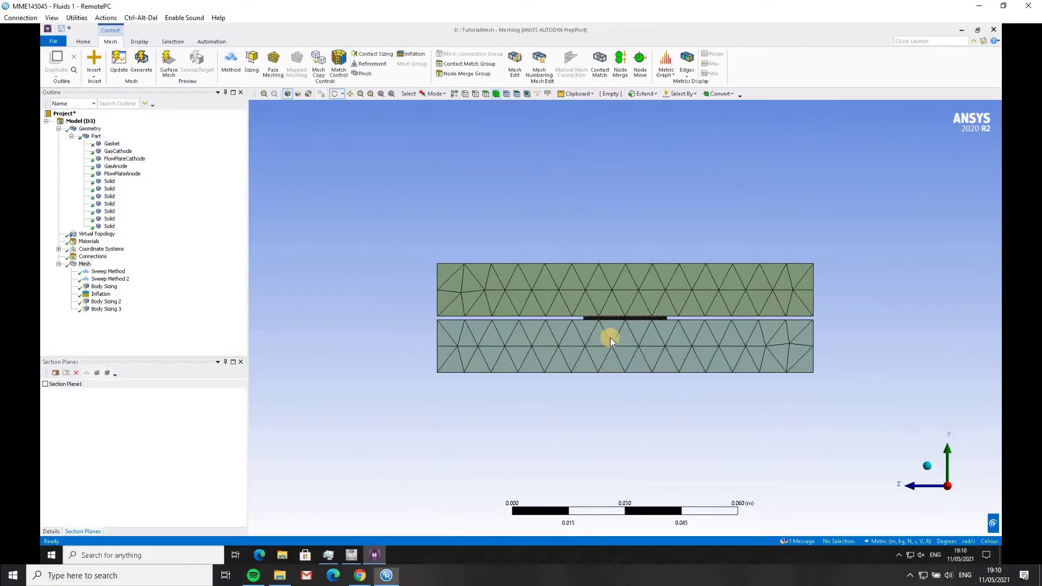
{"action": "left_click", "coordinate": [711, 340]}
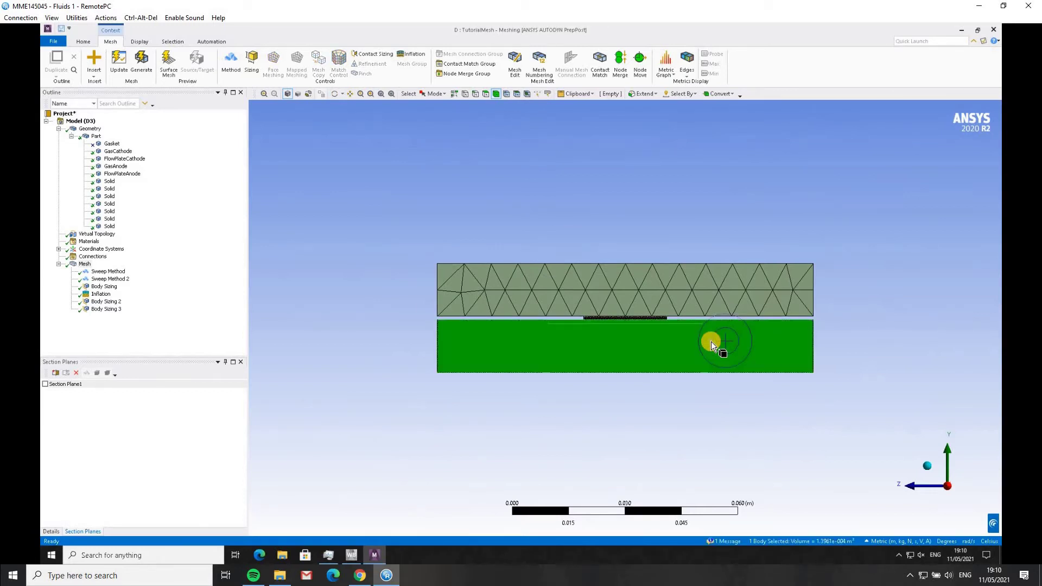
{"action": "key", "text": "n"}
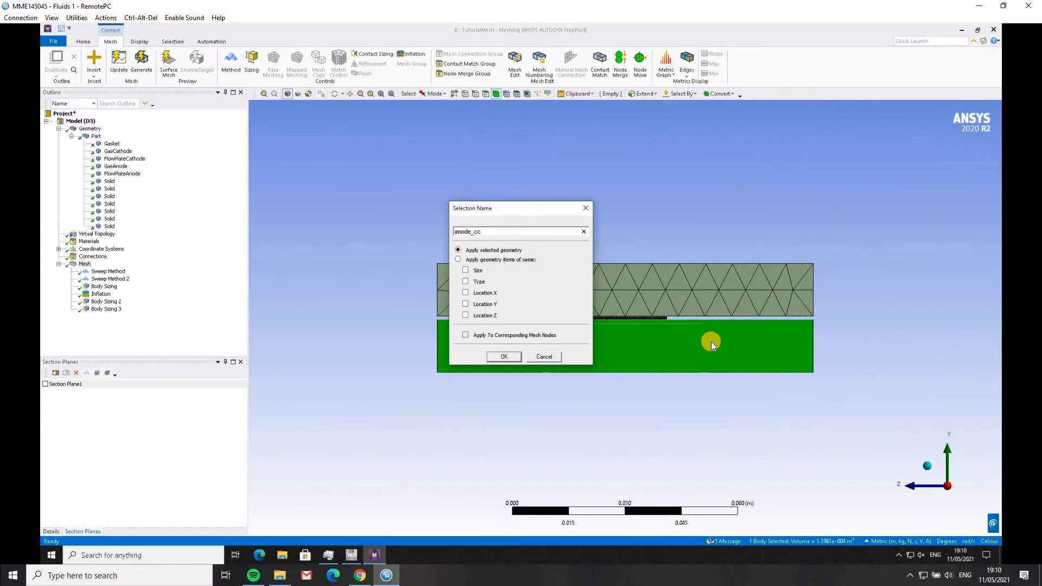
{"action": "left_click", "coordinate": [503, 356]}
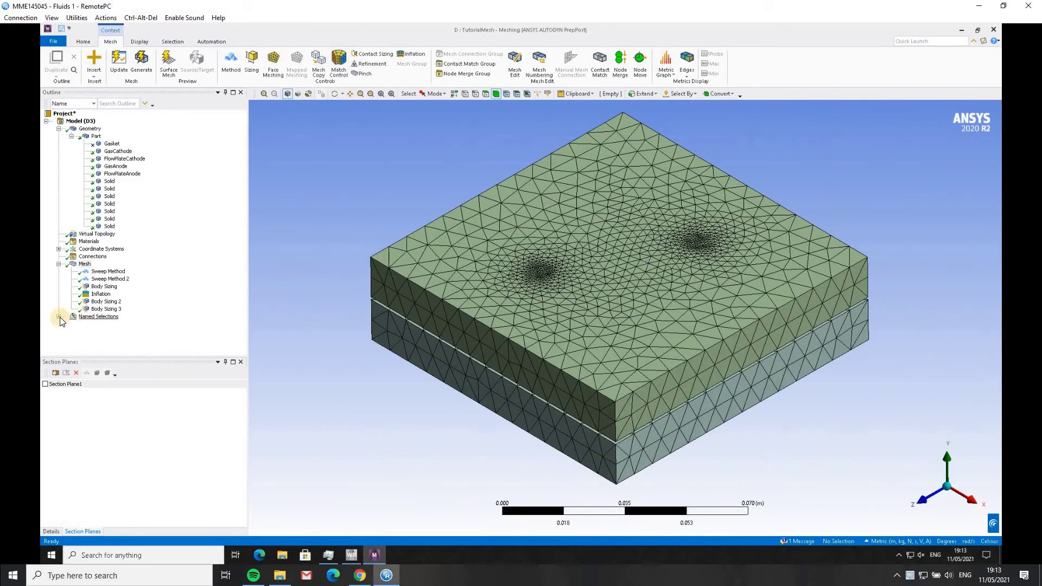
Review the list of named selections from anode_cc to cathode_cc and display the cathode_cc body
{"action": "left_click", "coordinate": [59, 317]}
{"action": "left_click", "coordinate": [98, 272]}
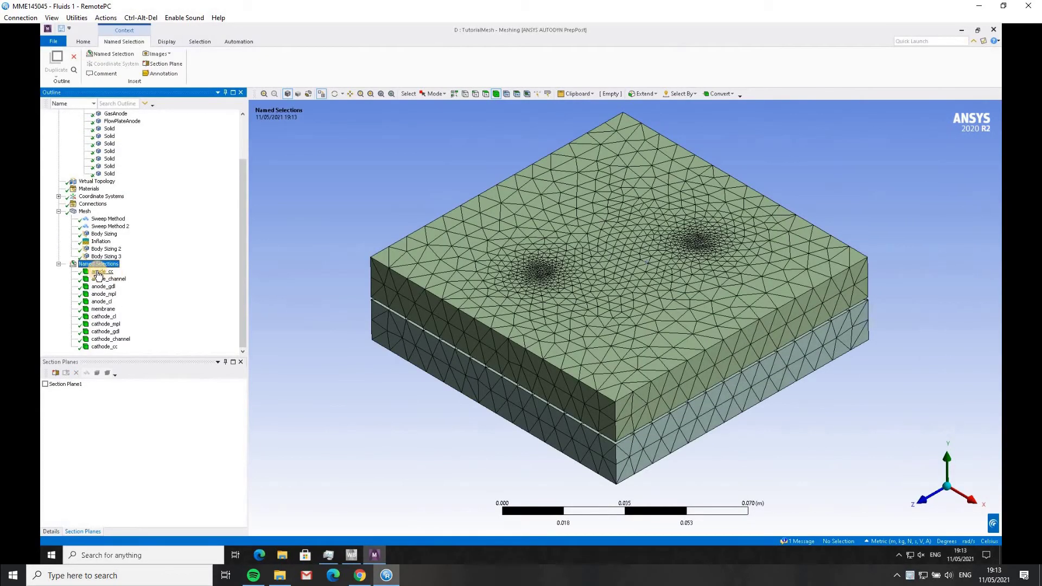
{"action": "left_click", "coordinate": [103, 347]}
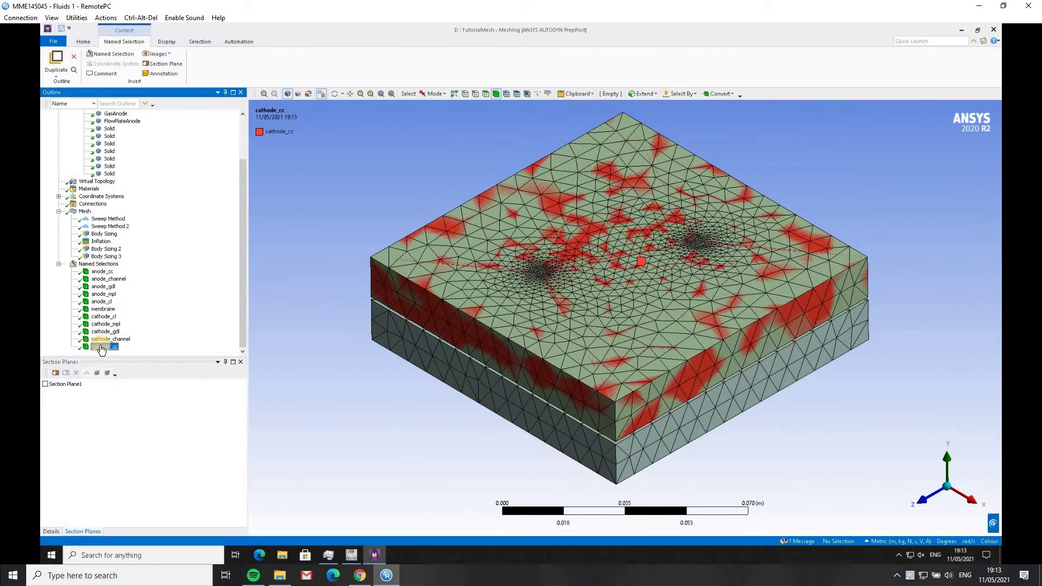
Hide both flow plate bodies and bring the exposed layer stack into a close side view
{"action": "right_click", "coordinate": [495, 344]}
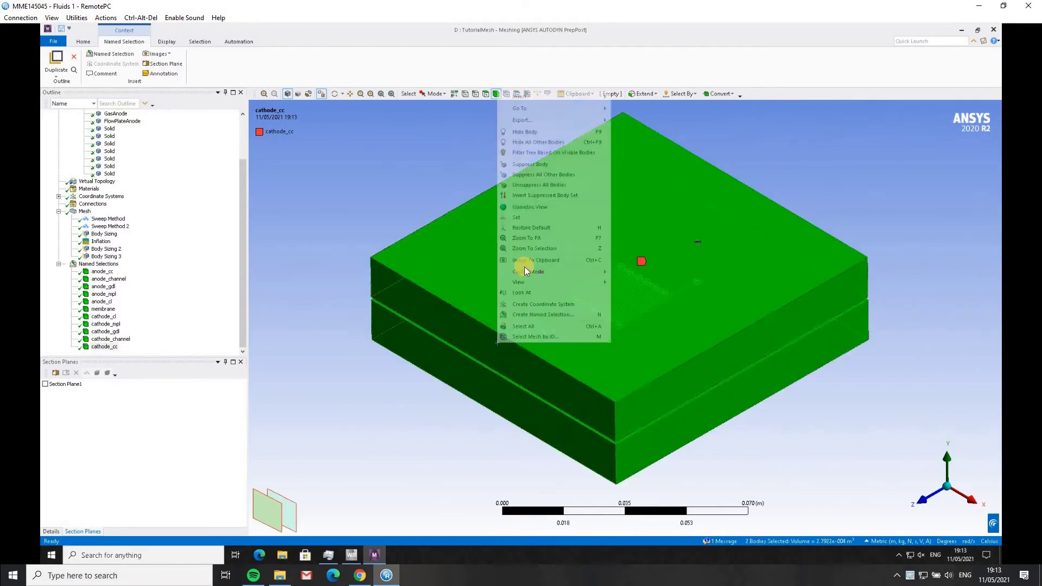
{"action": "left_click", "coordinate": [523, 133]}
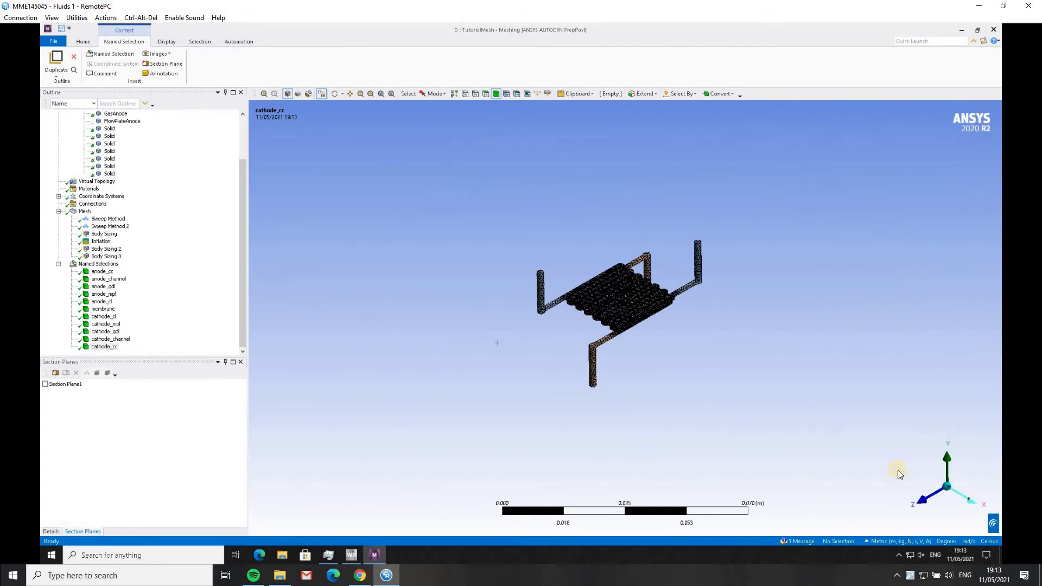
{"action": "left_click", "coordinate": [969, 498]}
{"action": "right_click_drag", "start_coordinate": [784, 425], "coordinate": [689, 355]}
{"action": "right_click_drag", "start_coordinate": [551, 350], "coordinate": [550, 351]}
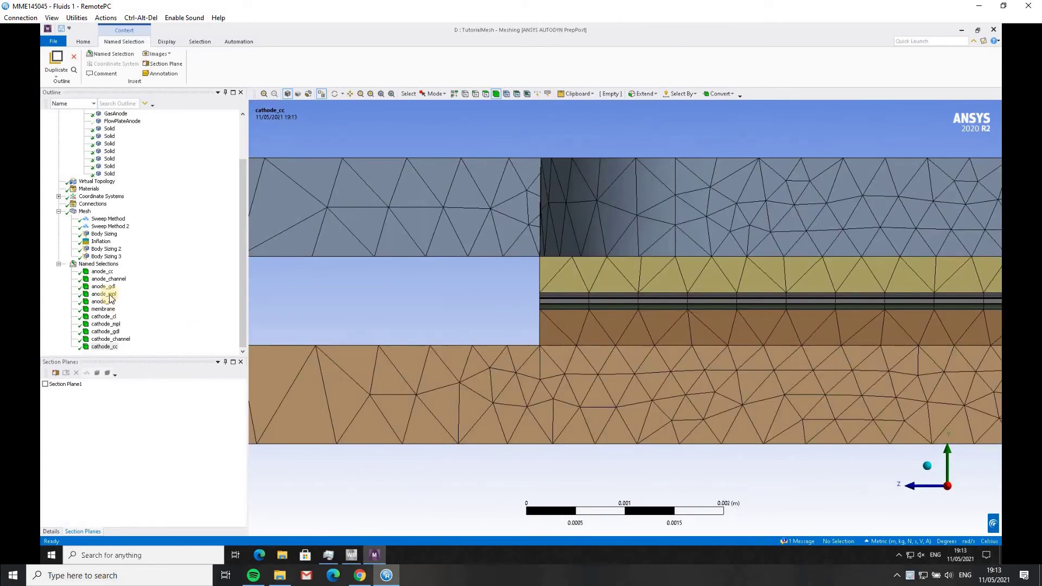
Step through the named selections from anode_channel to cathode_channel to check which layer each one covers
{"action": "left_click", "coordinate": [117, 280]}
{"action": "key", "text": "Down"}
{"action": "key", "text": "Down"}
{"action": "key", "text": "Down"}
{"action": "key", "text": "Down"}
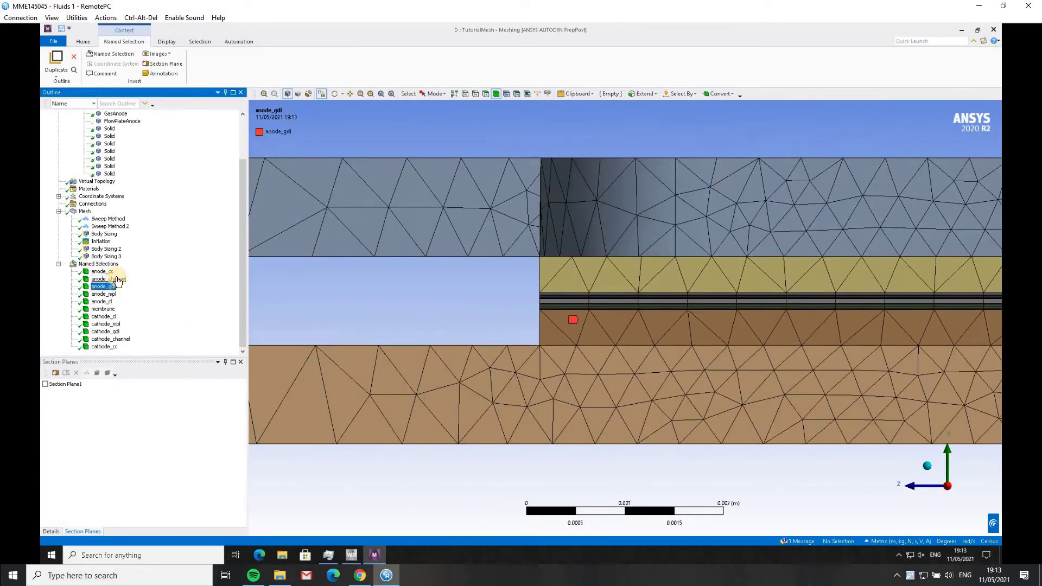
{"action": "key", "text": "Down"}
{"action": "key", "text": "Down"}
{"action": "key", "text": "Down"}
{"action": "key", "text": "Down"}
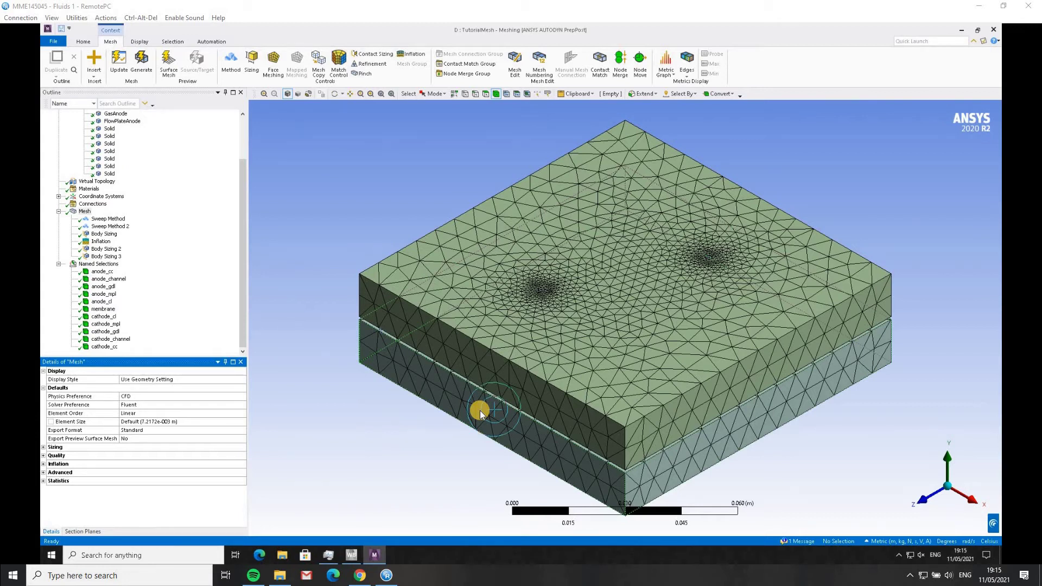
Create a named selection called anode_mass_flow_inlet from one circular channel opening face on the underside of the lower flow plate
{"action": "left_click", "coordinate": [387, 446]}
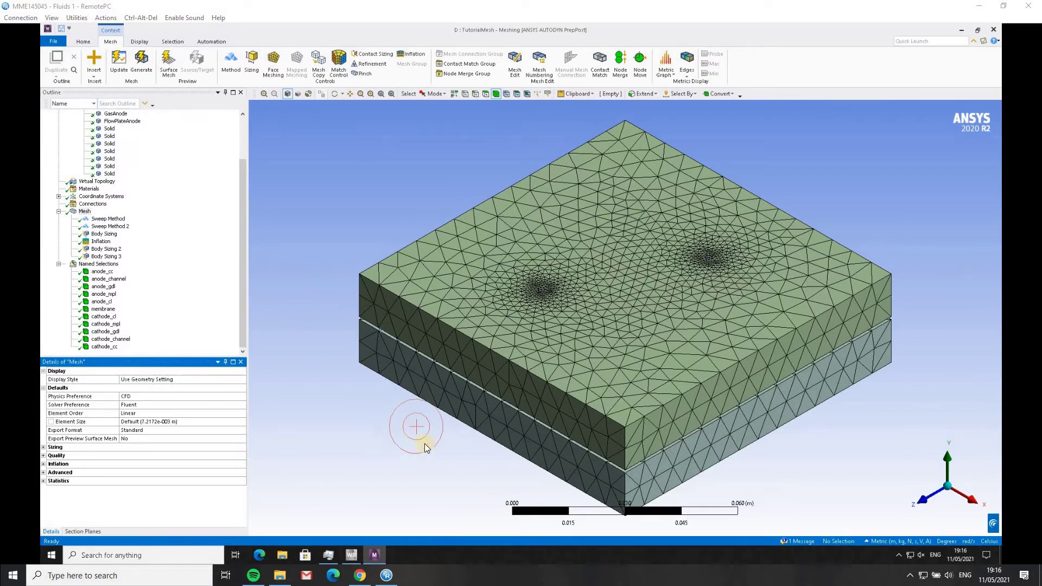
{"action": "mouse_move", "coordinate": [479, 451]}
{"action": "middle_mouse_down"}
{"action": "mouse_move", "coordinate": [446, 363]}
{"action": "mouse_move", "coordinate": [454, 298]}
{"action": "mouse_move", "coordinate": [637, 419]}
{"action": "mouse_move", "coordinate": [666, 402]}
{"action": "mouse_move", "coordinate": [661, 393]}
{"action": "middle_mouse_up"}
{"action": "middle_click_drag", "start_coordinate": [582, 250], "coordinate": [564, 228]}
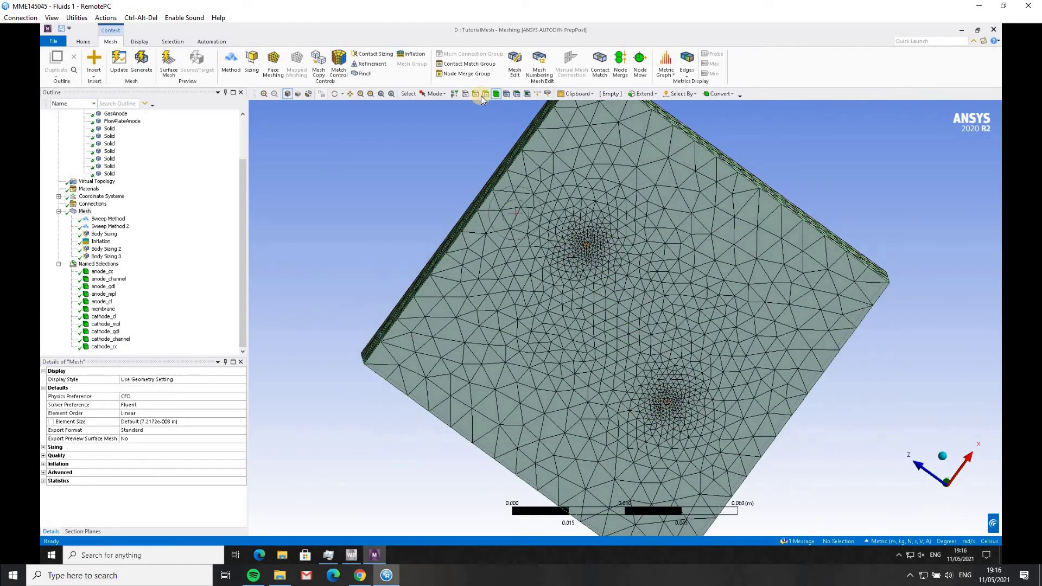
{"action": "left_click", "coordinate": [480, 95]}
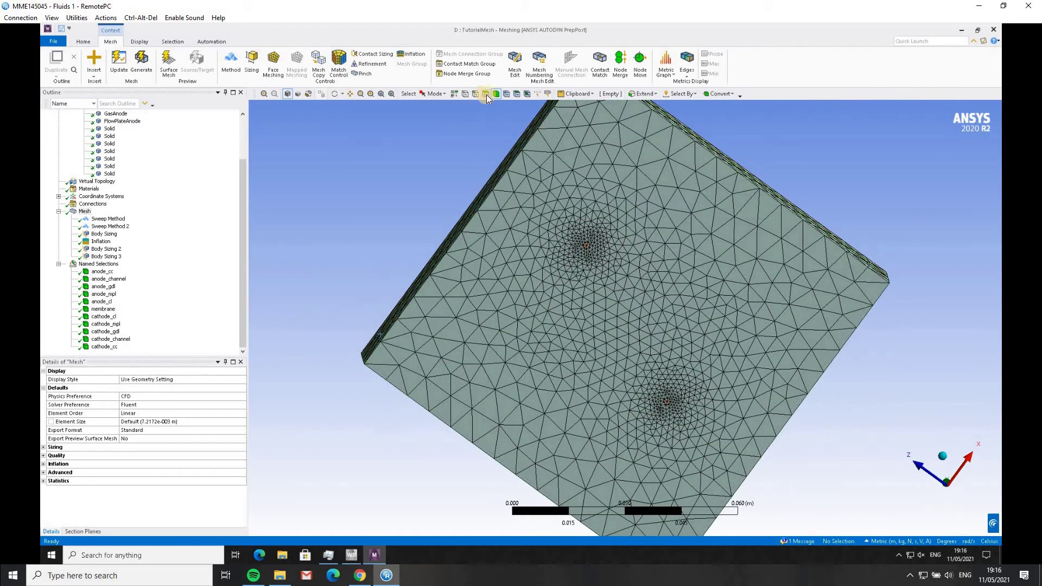
{"action": "left_click", "coordinate": [588, 246]}
{"action": "left_click", "coordinate": [345, 225]}
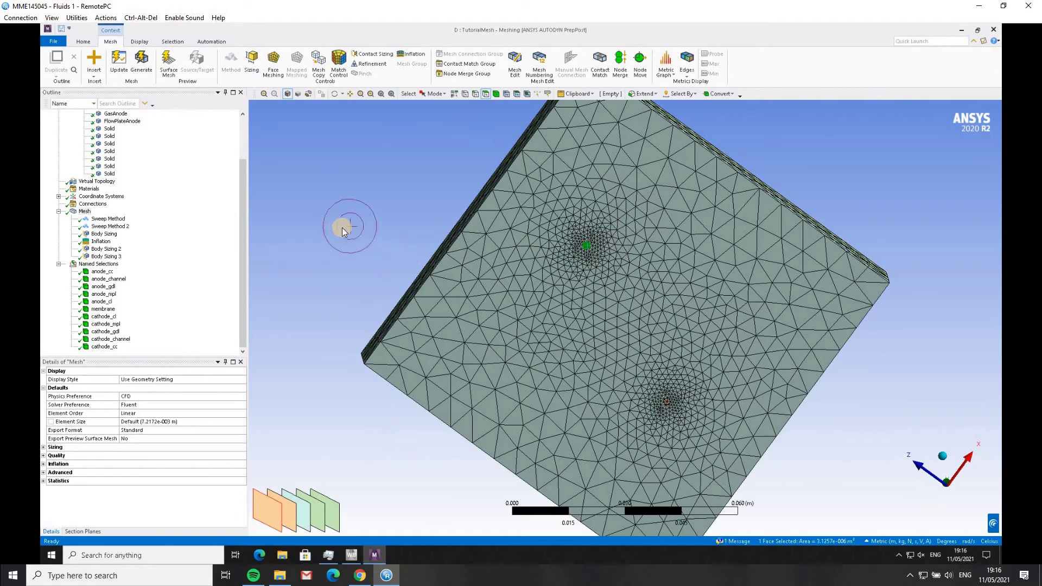
{"action": "left_click", "coordinate": [536, 232]}
{"action": "scroll", "coordinate": [581, 253], "scroll_direction": "up", "scroll_amount": 5}
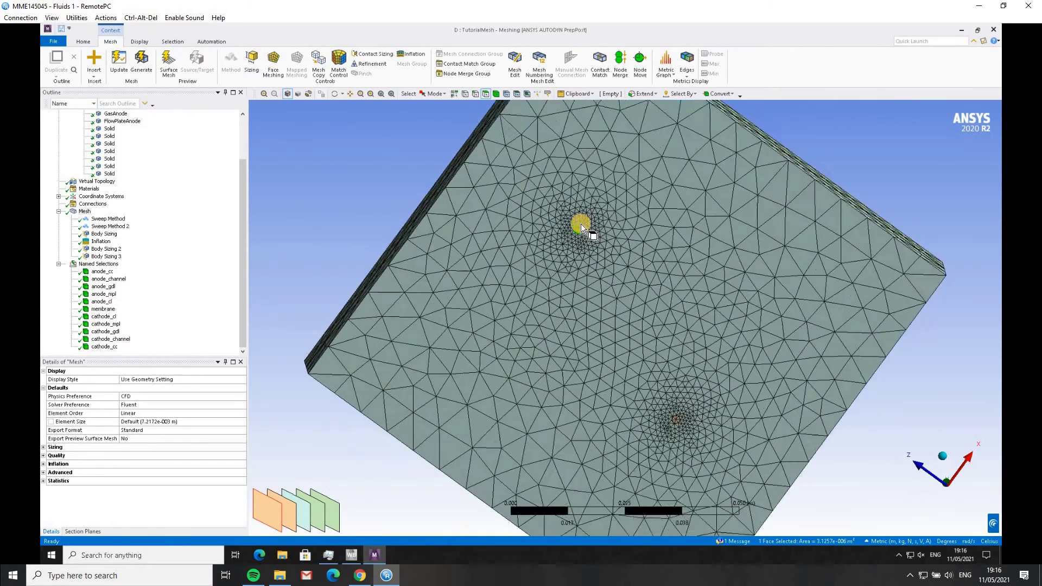
{"action": "middle_click_drag", "start_coordinate": [664, 373], "coordinate": [291, 188]}
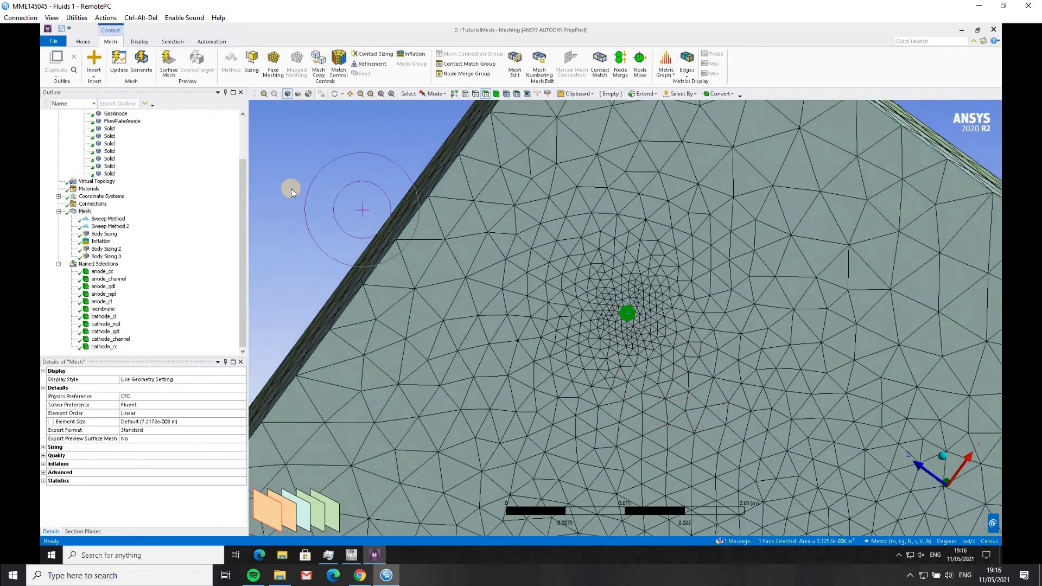
{"action": "type", "text": "n"}
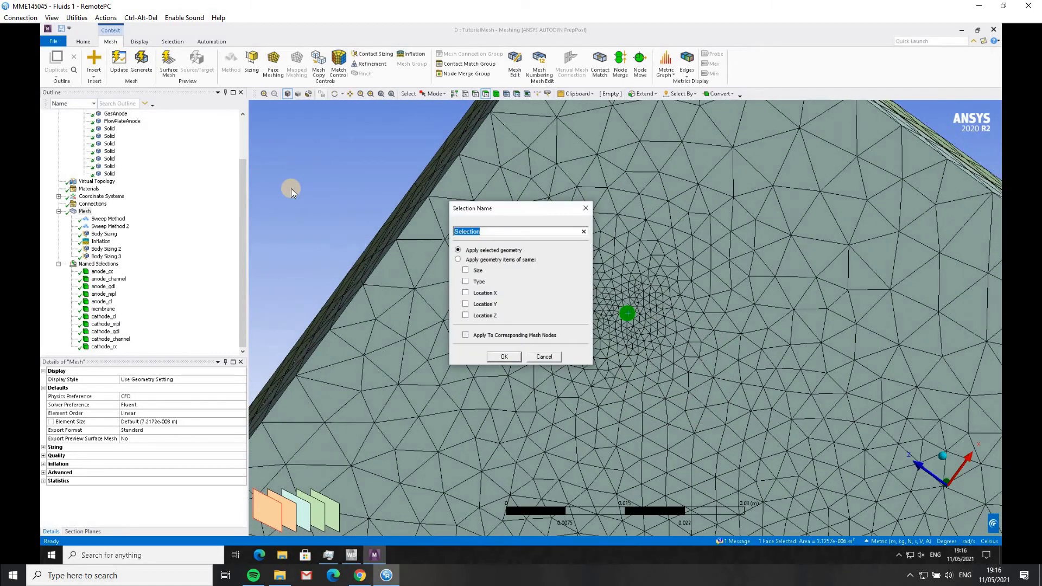
{"action": "type", "text": "anode_mass_flow_inlet"}
{"action": "left_click", "coordinate": [505, 356]}
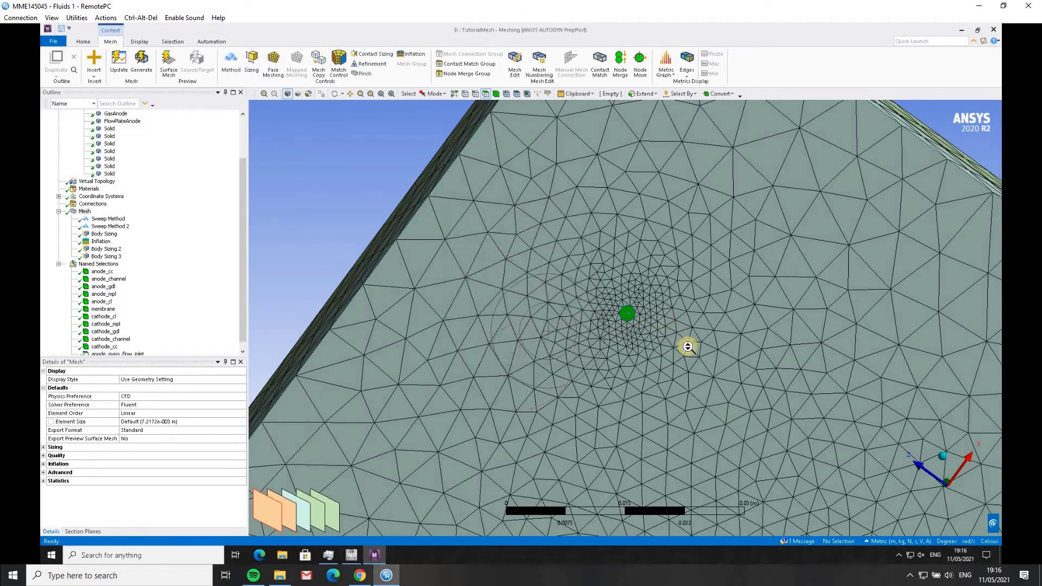
Create a named selection called anode_pressure_outlet from the other circular channel opening face on the underside of the lower plate
{"action": "scroll", "coordinate": [686, 344], "scroll_direction": "down", "scroll_amount": 5}
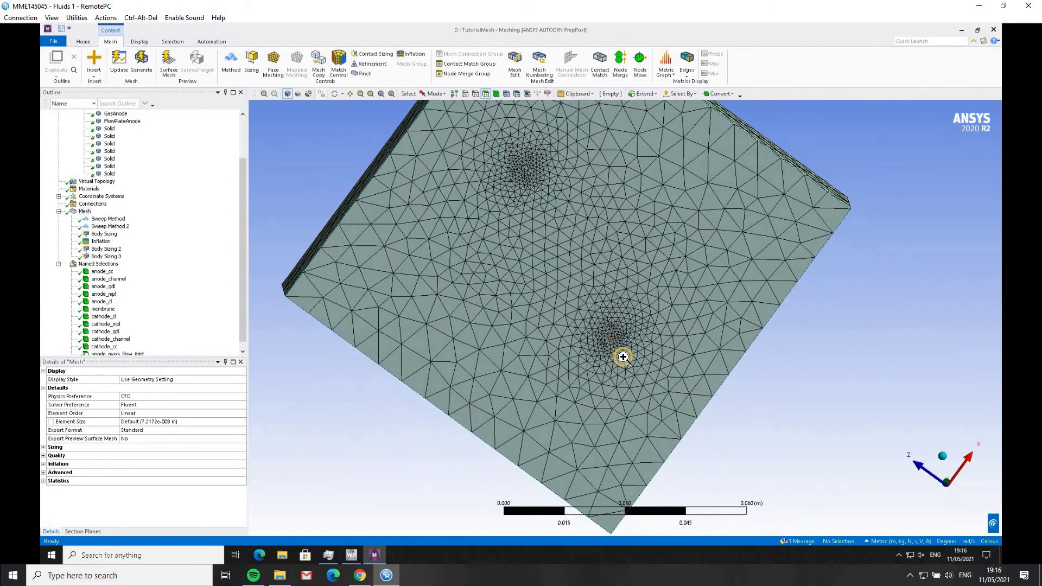
{"action": "scroll", "coordinate": [627, 357], "scroll_direction": "up", "scroll_amount": 10}
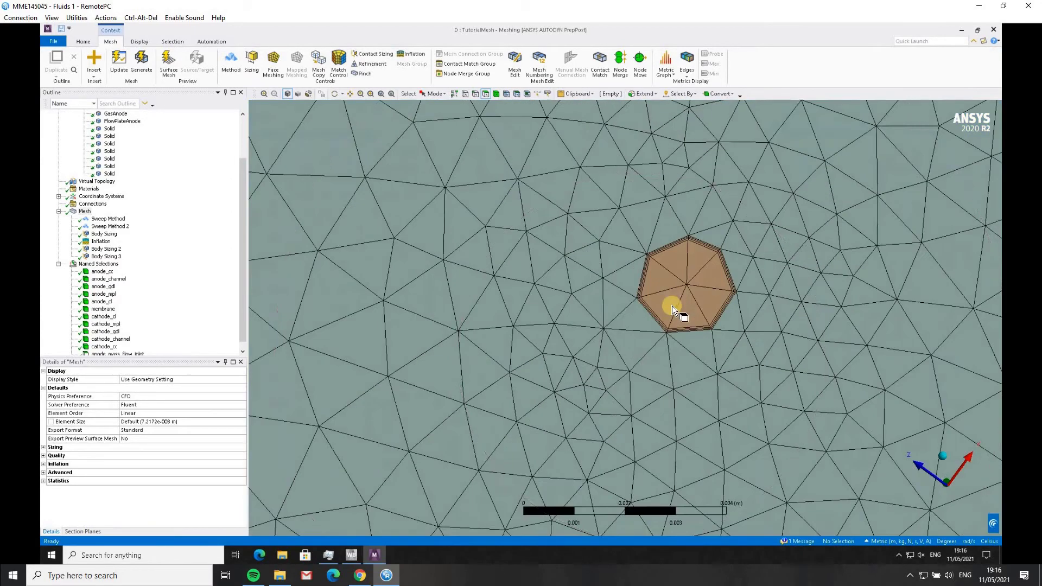
{"action": "left_click", "coordinate": [650, 282]}
{"action": "type", "text": "n"}
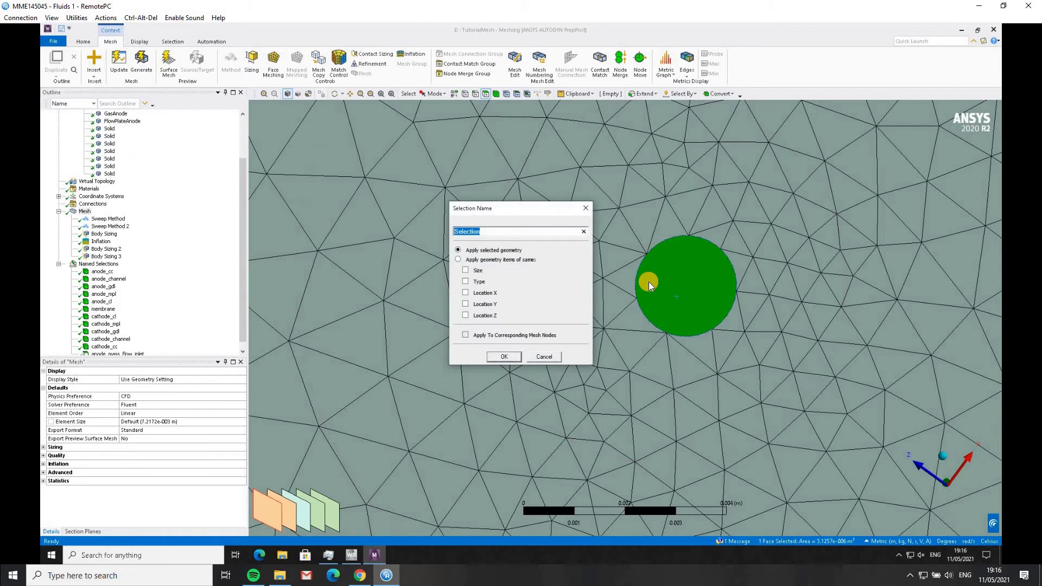
{"action": "type", "text": "anode_pressure_outlet"}
{"action": "left_click", "coordinate": [513, 356]}
Create a named selection called anode_terminal from the bottom face of the lower flow plate
{"action": "scroll", "coordinate": [599, 330], "scroll_direction": "down", "scroll_amount": 3}
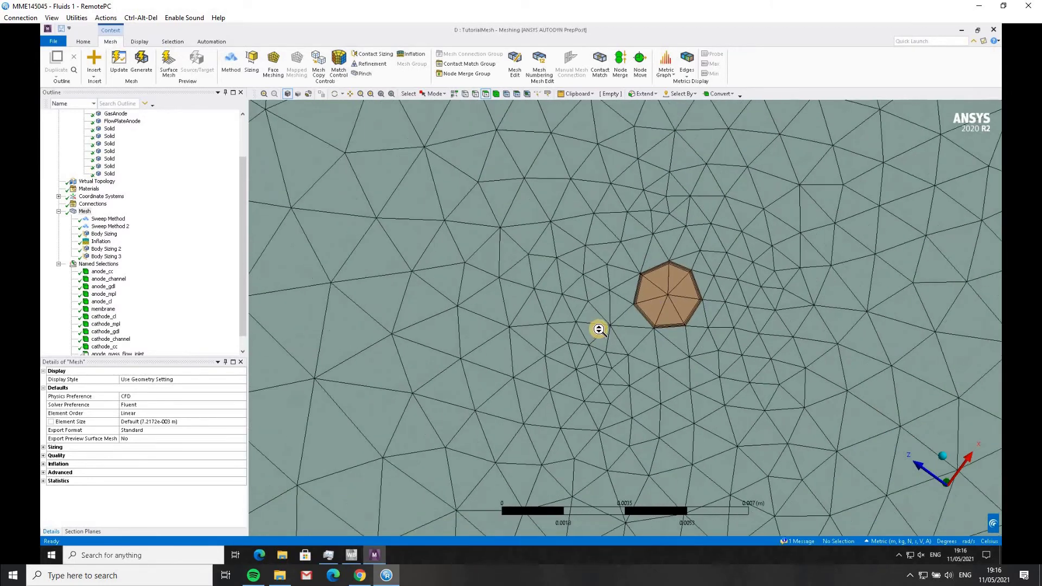
{"action": "scroll", "coordinate": [599, 329], "scroll_direction": "down", "scroll_amount": 2}
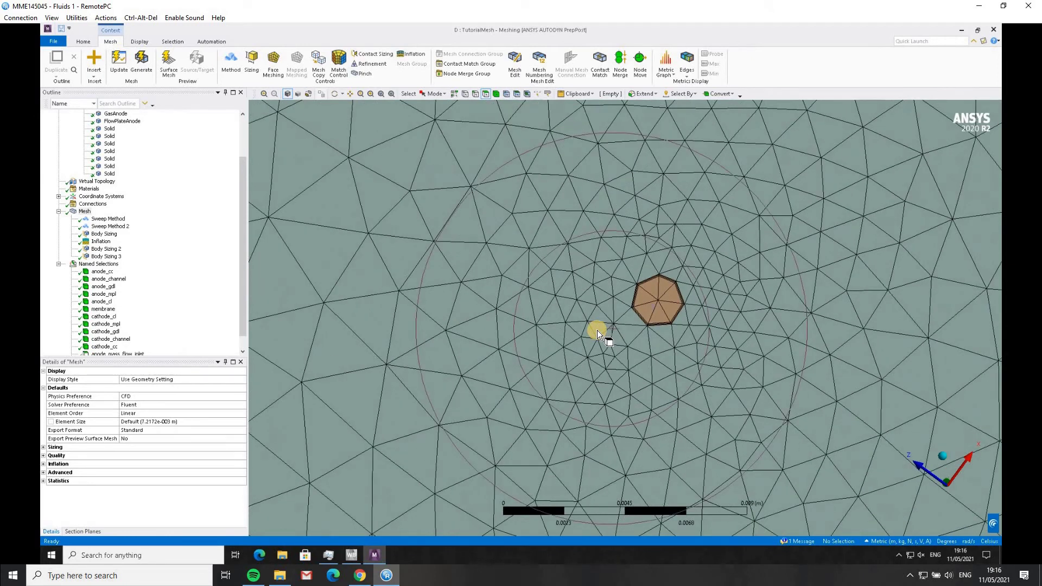
{"action": "key", "text": "0"}
{"action": "left_click", "coordinate": [694, 331]}
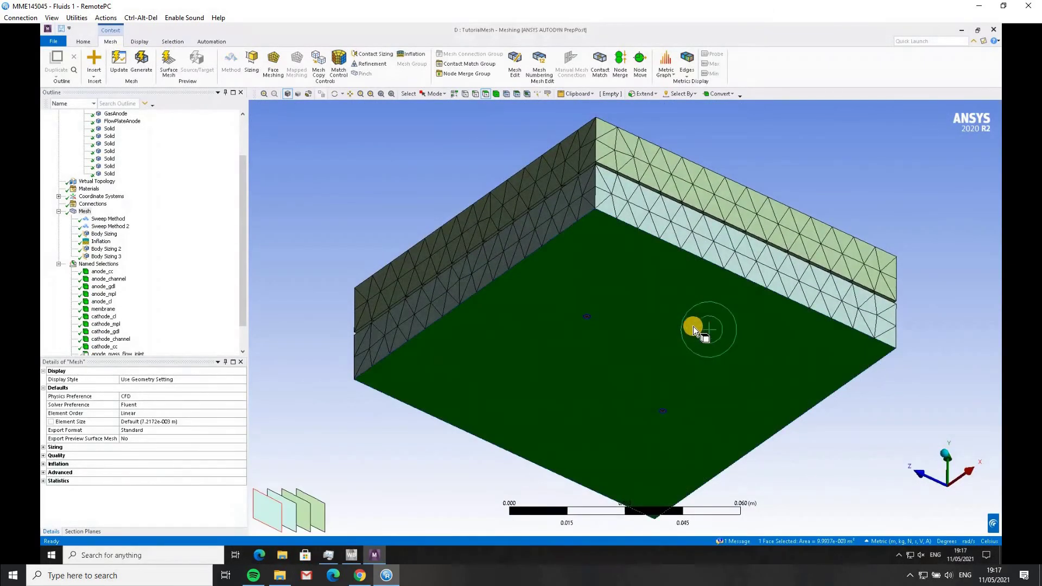
{"action": "key", "text": "n"}
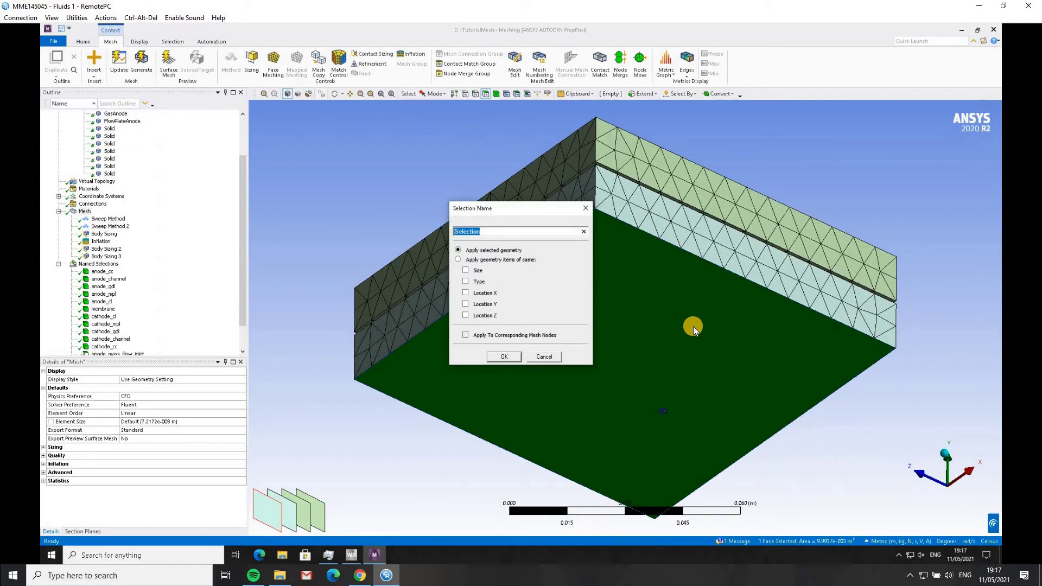
{"action": "type", "text": "anode_terminal"}
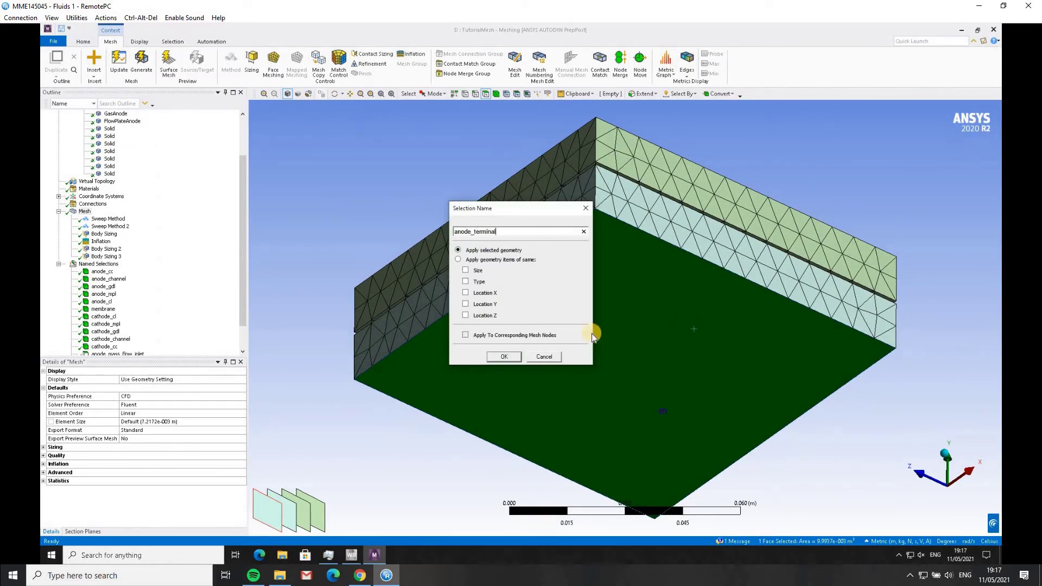
{"action": "left_click", "coordinate": [504, 357]}
Create a named selection called cathode_terminal from the top face of the upper flow plate
{"action": "middle_click_drag", "start_coordinate": [802, 197], "coordinate": [657, 314]}
{"action": "left_click", "coordinate": [444, 252]}
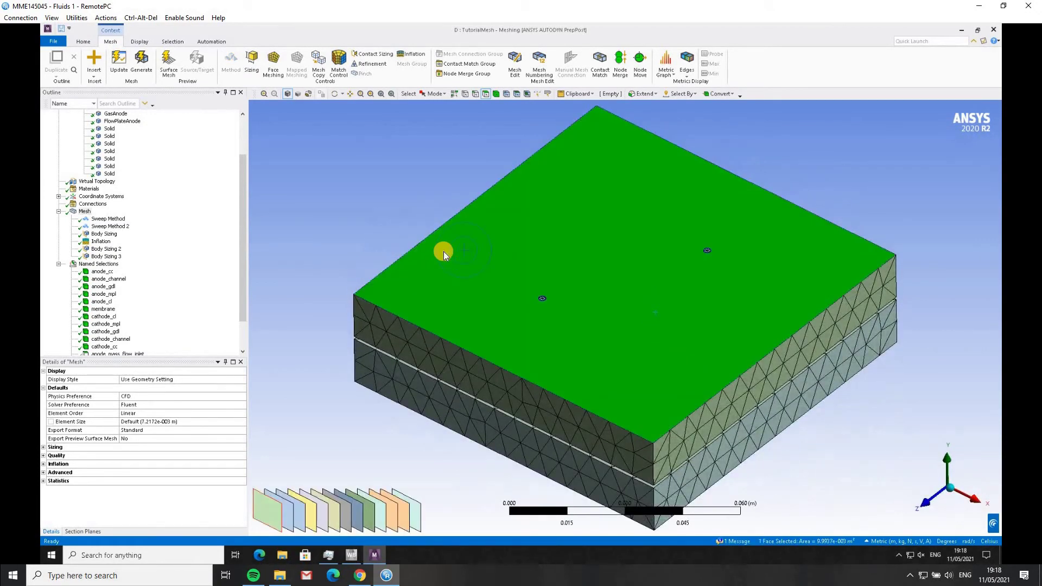
{"action": "type", "text": "ncat"}
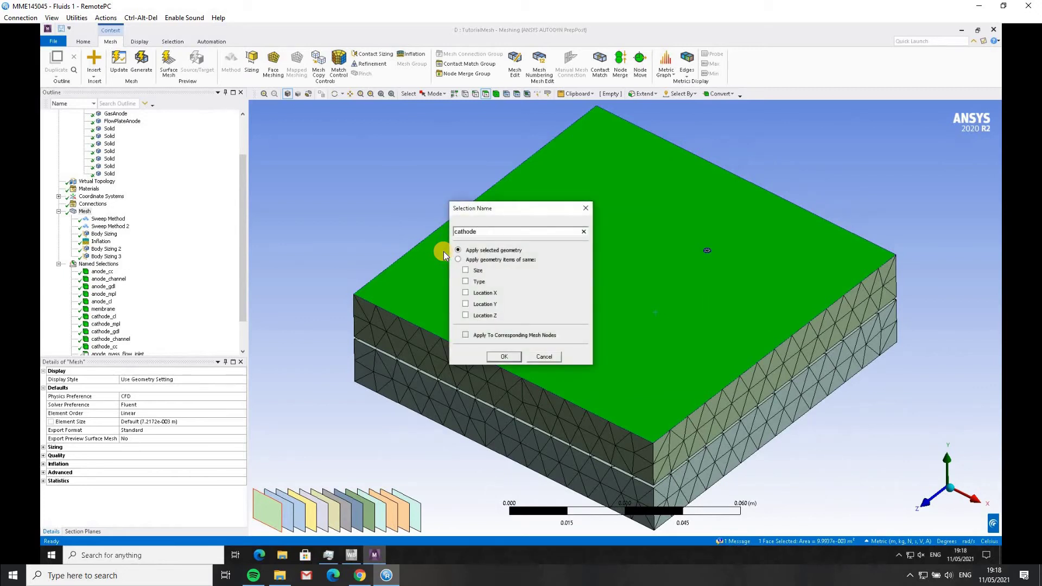
{"action": "type", "text": "hode_"}
{"action": "type", "text": "terminal"}
{"action": "key", "text": "Return"}
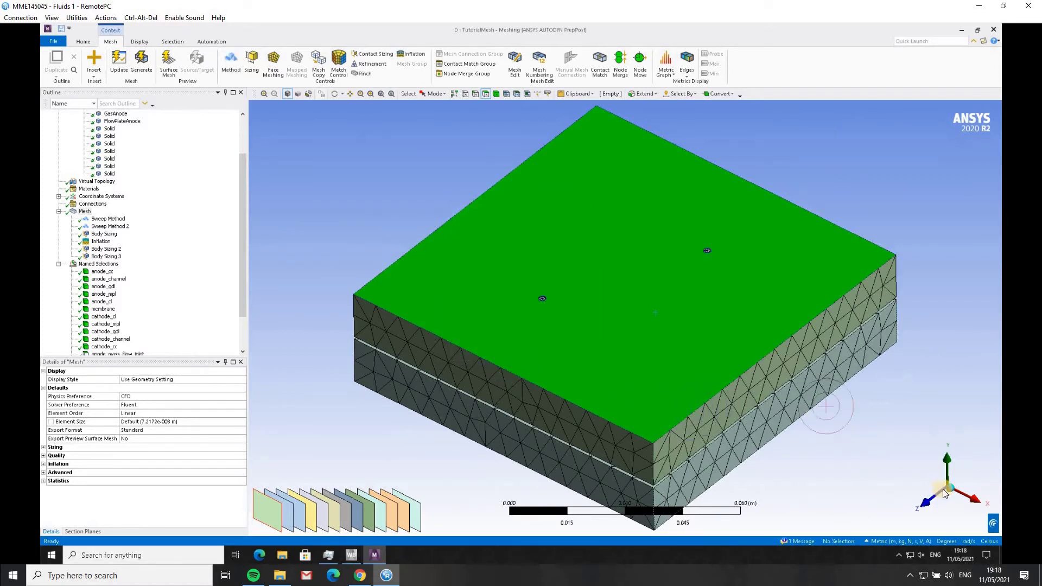
Review the completed named selections, the mesh's node and element statistics, and the available mesh quality metrics
{"action": "left_click", "coordinate": [930, 485]}
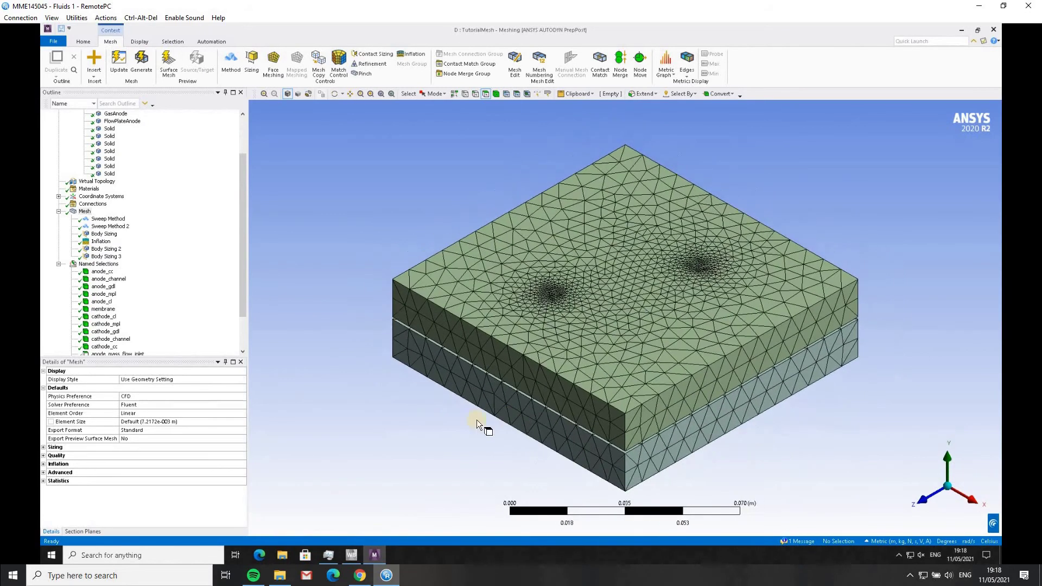
{"action": "scroll", "coordinate": [167, 315], "scroll_direction": "down", "scroll_amount": 2}
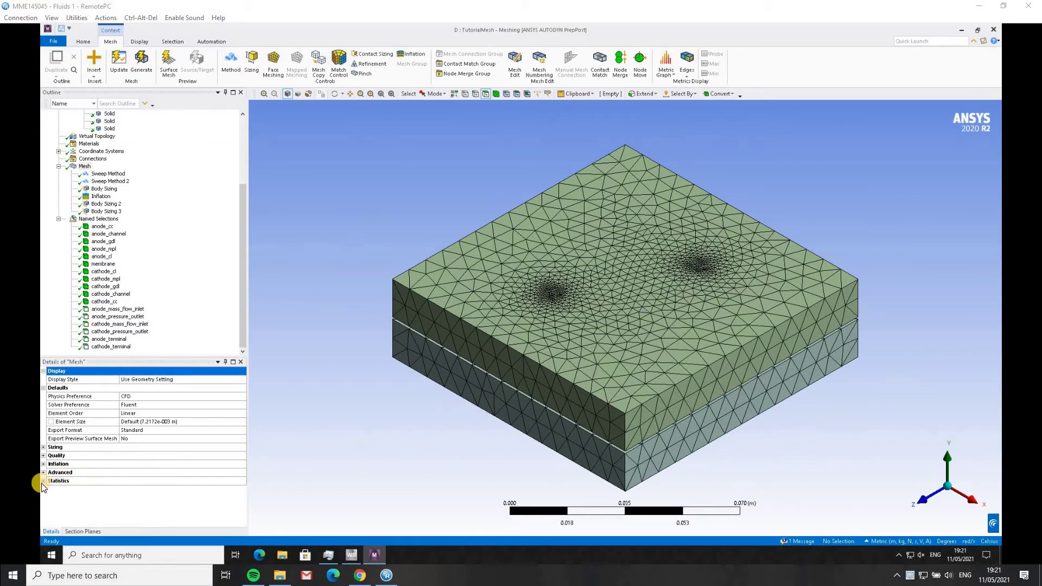
{"action": "left_click", "coordinate": [96, 483]}
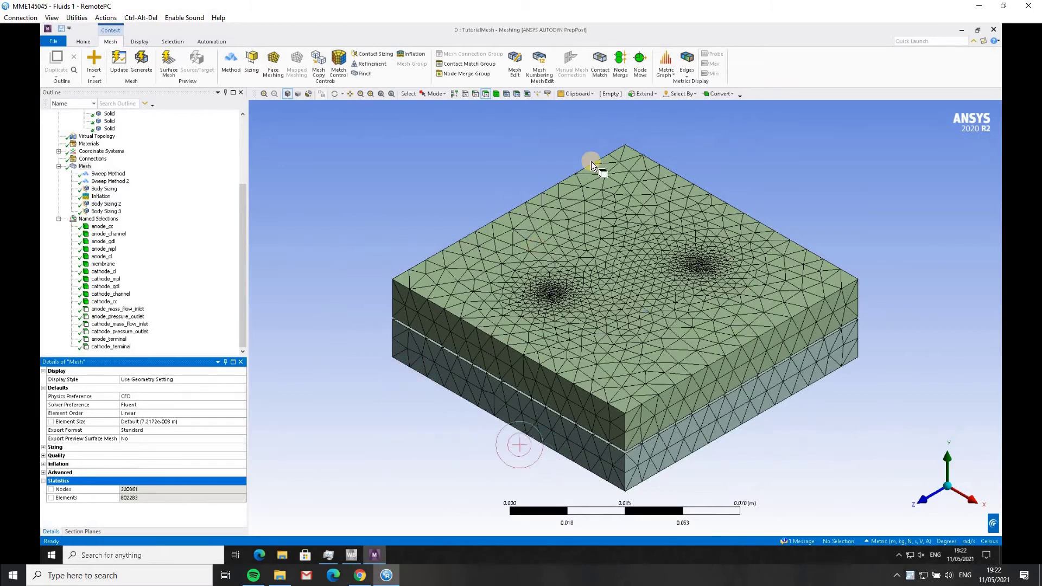
{"action": "left_click", "coordinate": [666, 76]}
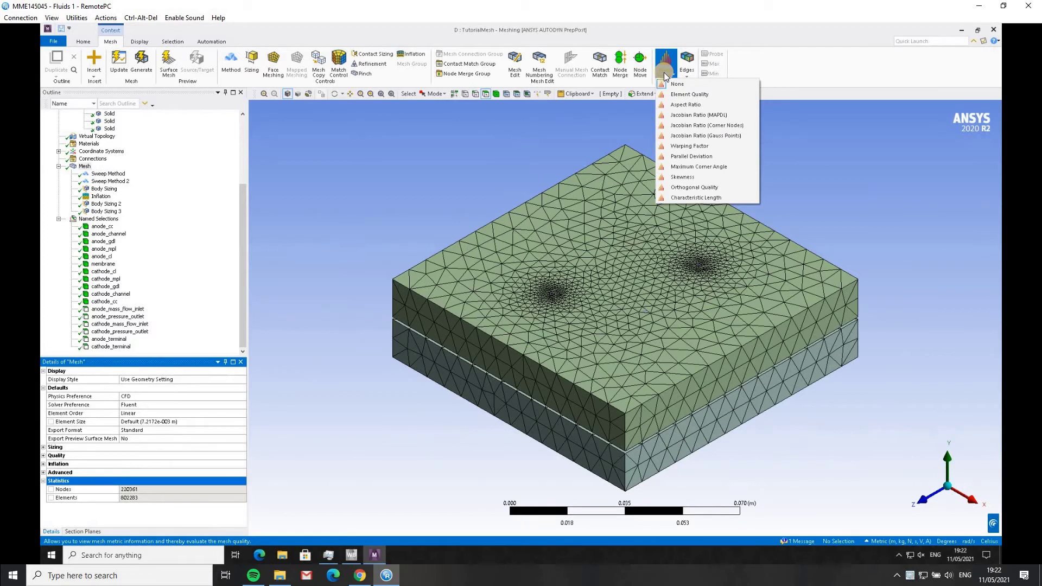
{"action": "left_click", "coordinate": [340, 236]}
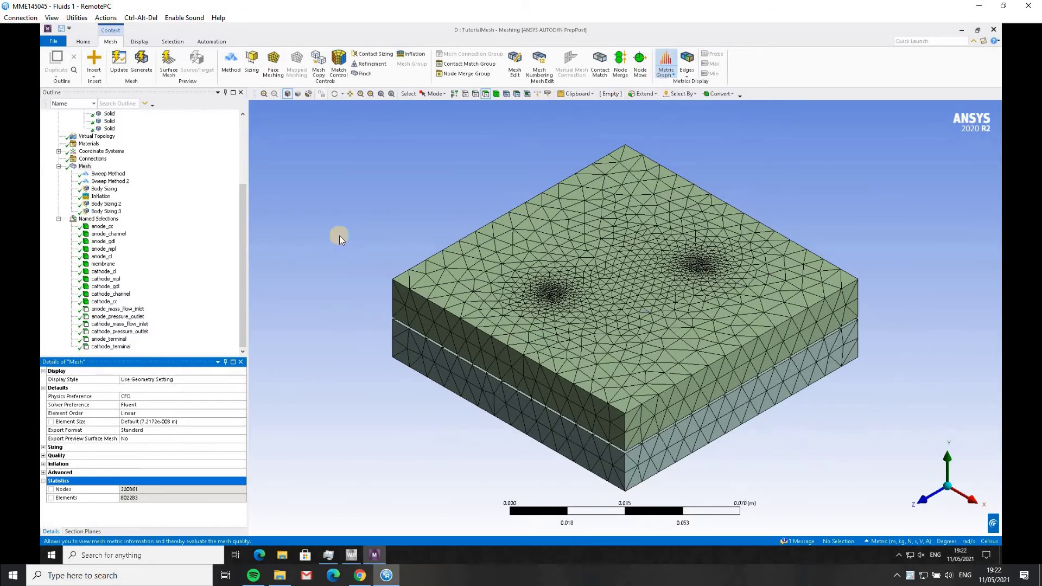
{"action": "left_click", "coordinate": [286, 315]}
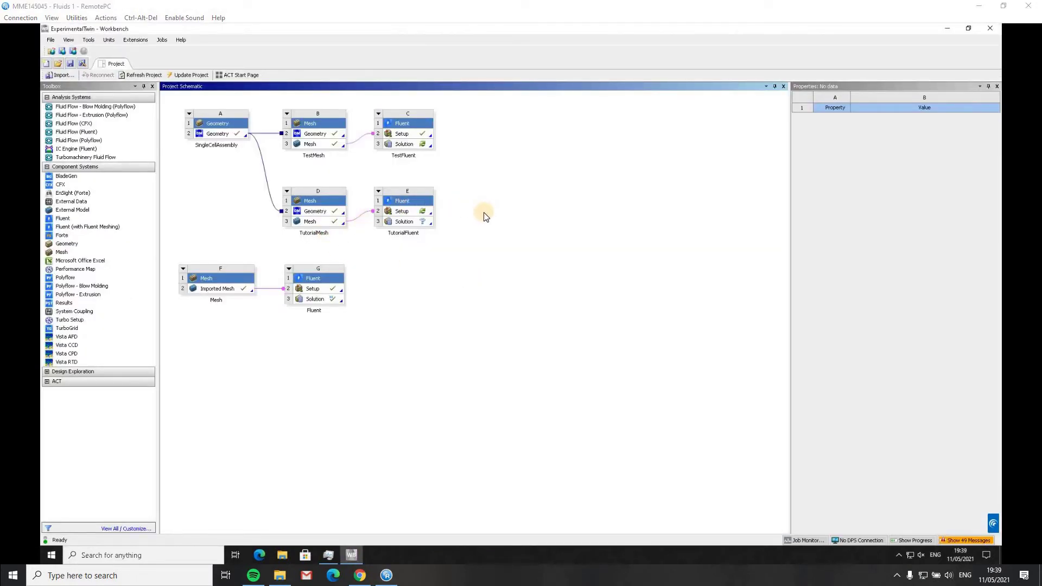
Open the TutorialFluent setup from Workbench and start Fluent in double precision with 4 solver processes
{"action": "right_click", "coordinate": [430, 213]}
{"action": "left_click", "coordinate": [428, 219]}
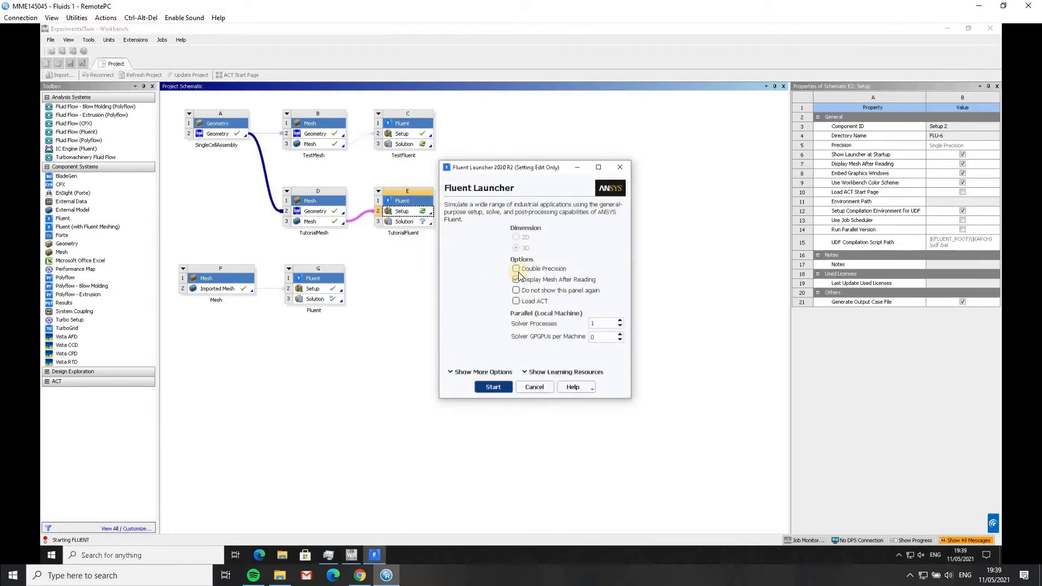
{"action": "left_click", "coordinate": [516, 268]}
{"action": "double_click", "coordinate": [602, 325]}
{"action": "type", "text": "4"}
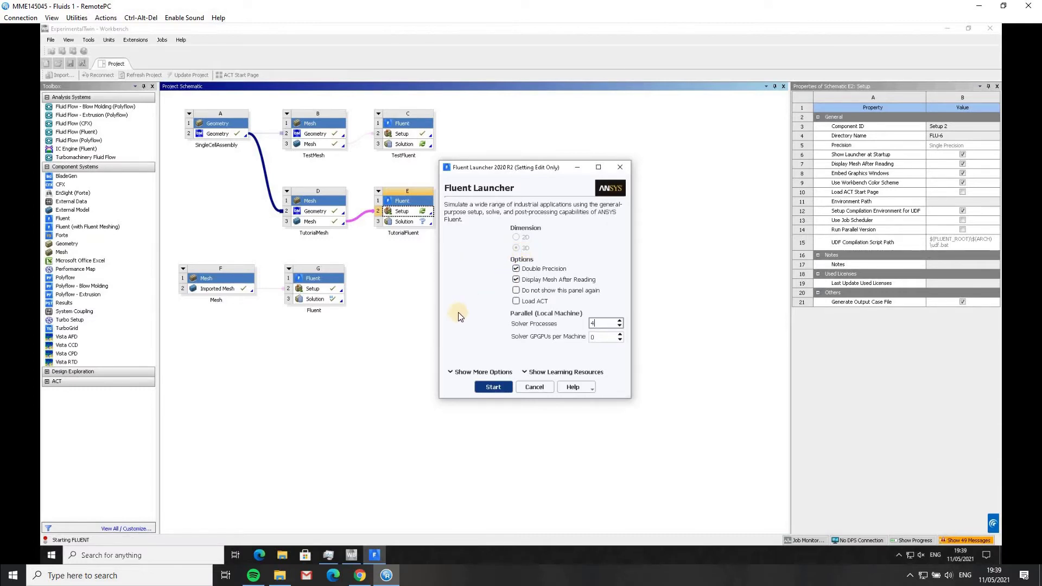
{"action": "left_click", "coordinate": [493, 388]}
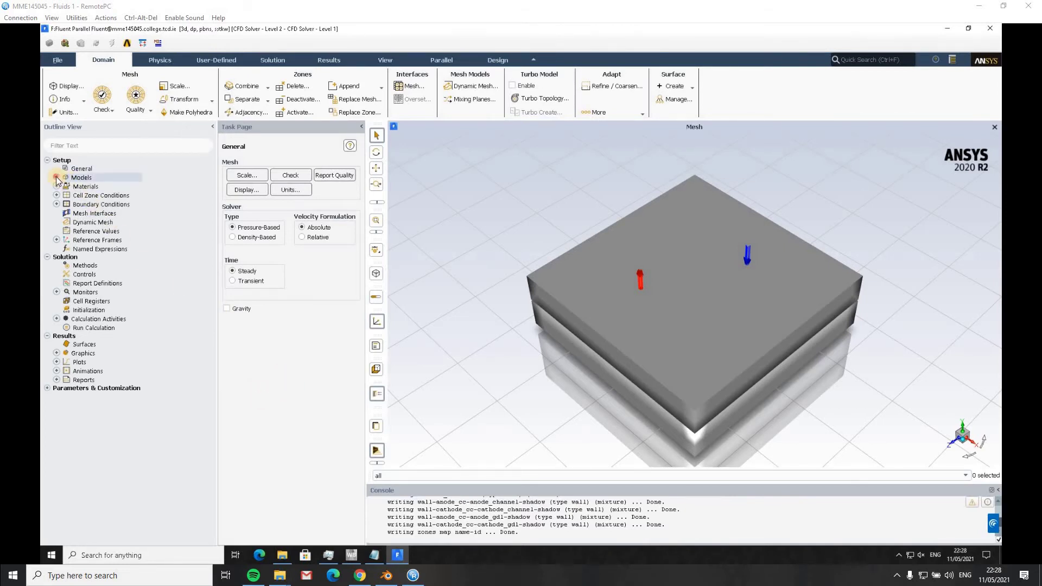
Load add-on module 9, the PEM Fuel Cell Model, through the define/models commands in the console
{"action": "double_click", "coordinate": [92, 179]}
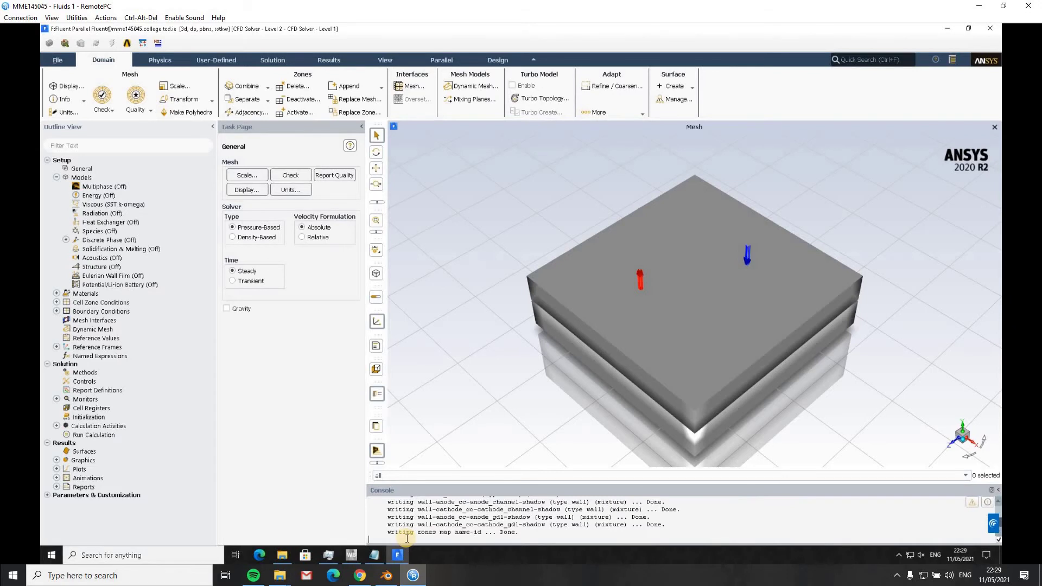
{"action": "type", "text": "define"}
{"action": "key", "text": "Return"}
{"action": "type", "text": "model"}
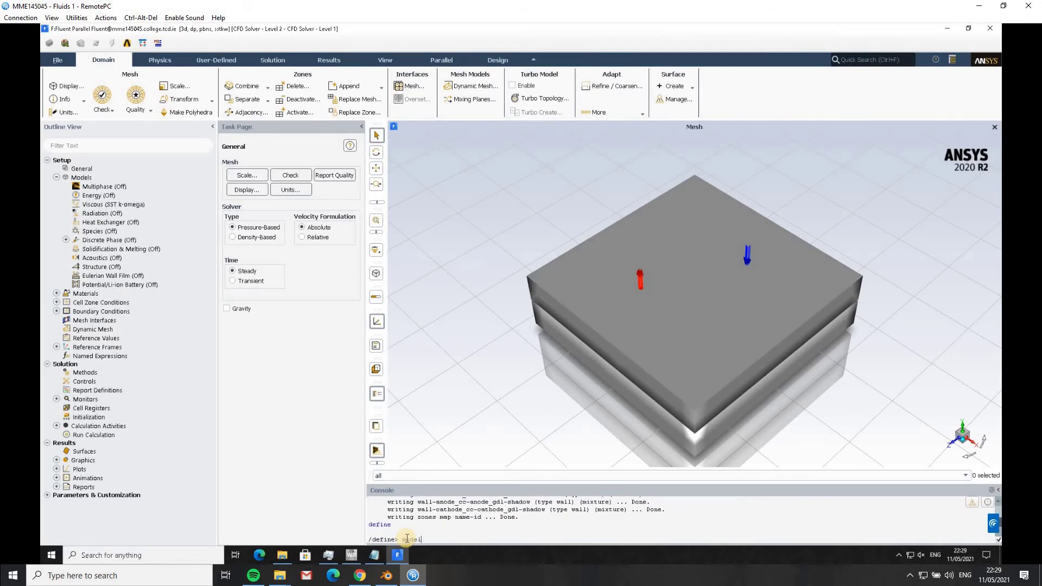
{"action": "key", "text": "Return"}
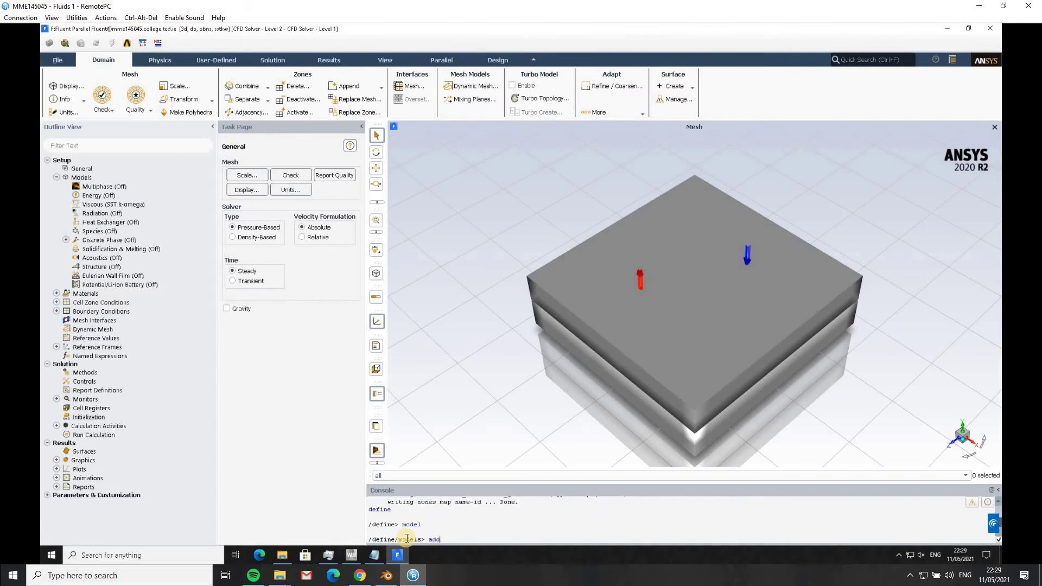
{"action": "type", "text": "add"}
{"action": "key", "text": "Return"}
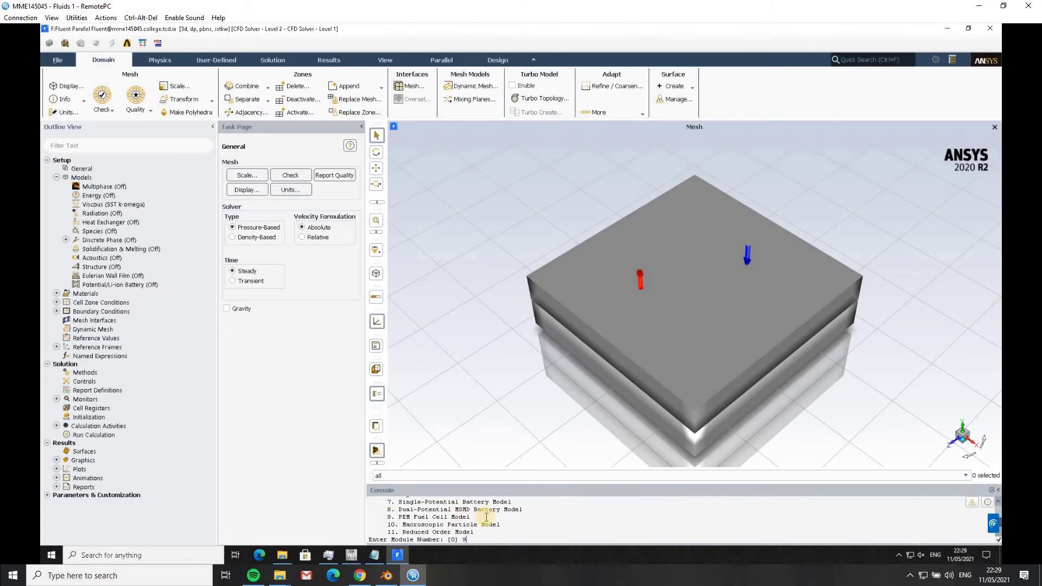
{"action": "type", "text": "9"}
{"action": "key", "text": "Return"}
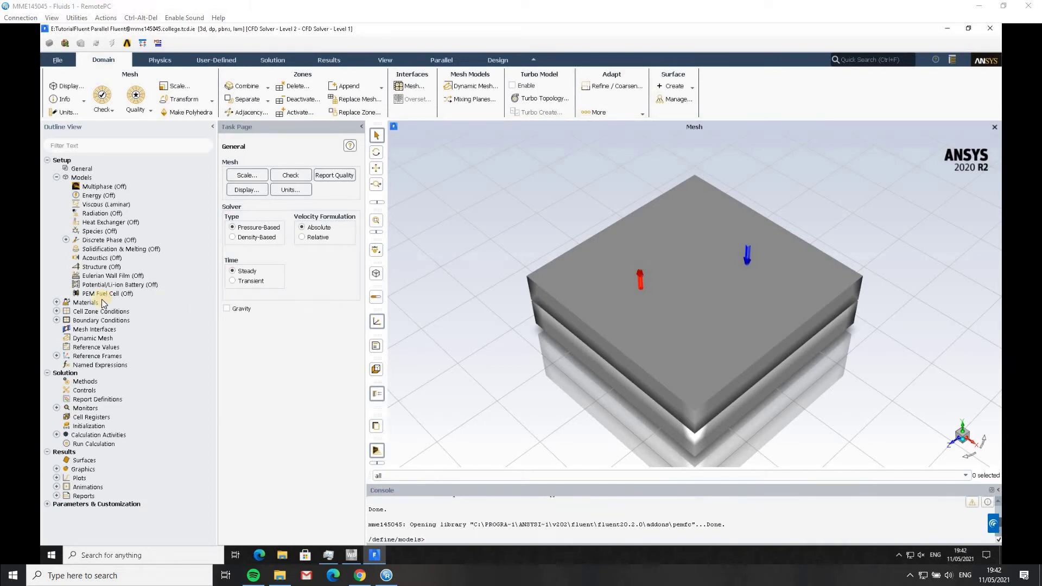
Open the PEM Fuel Cell model settings from the setup's models and enable PEMFC
{"action": "left_click", "coordinate": [103, 295]}
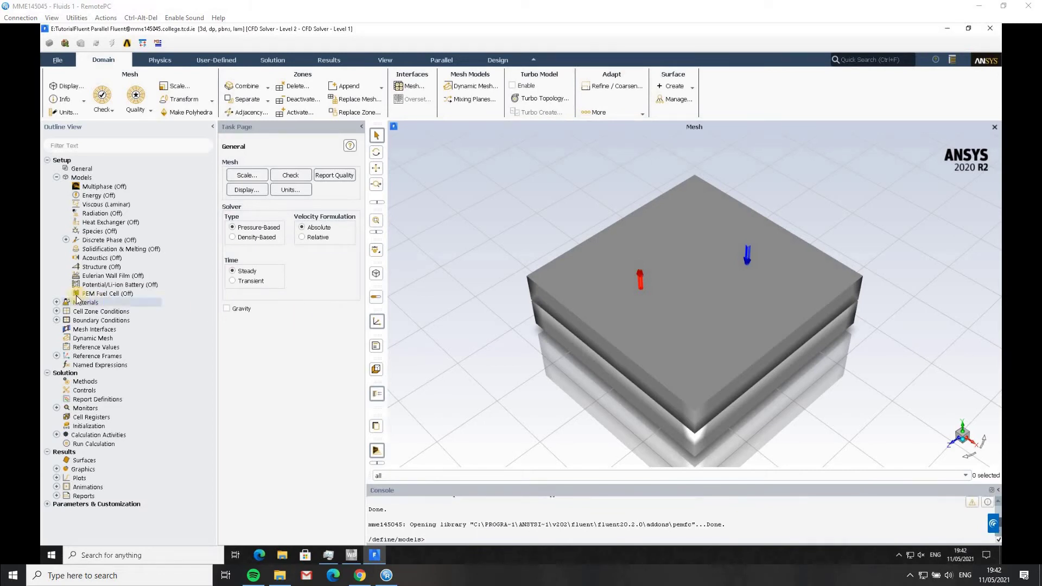
{"action": "right_click", "coordinate": [112, 294]}
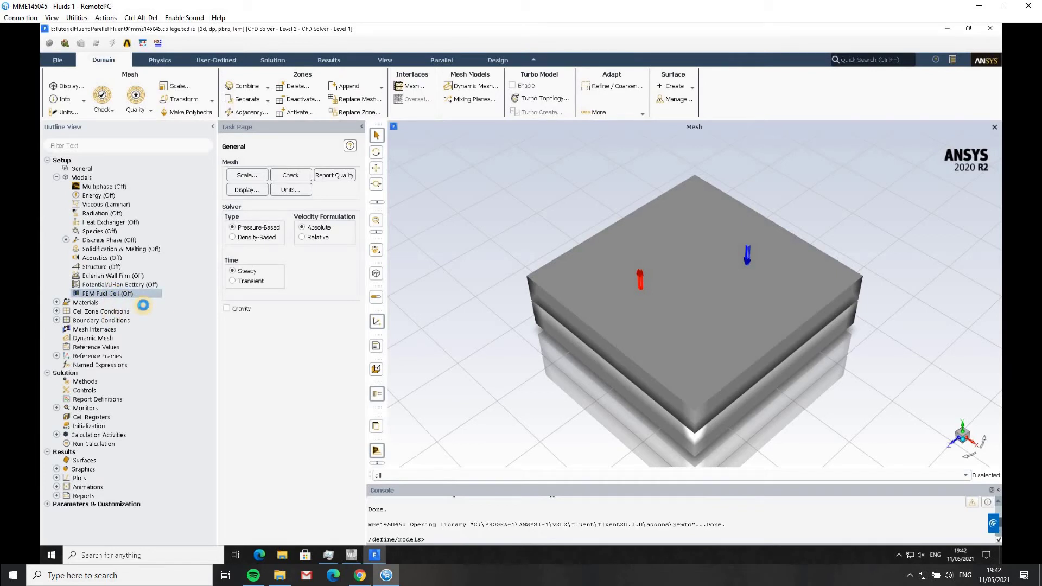
{"action": "left_click", "coordinate": [139, 301]}
{"action": "left_click", "coordinate": [229, 293]}
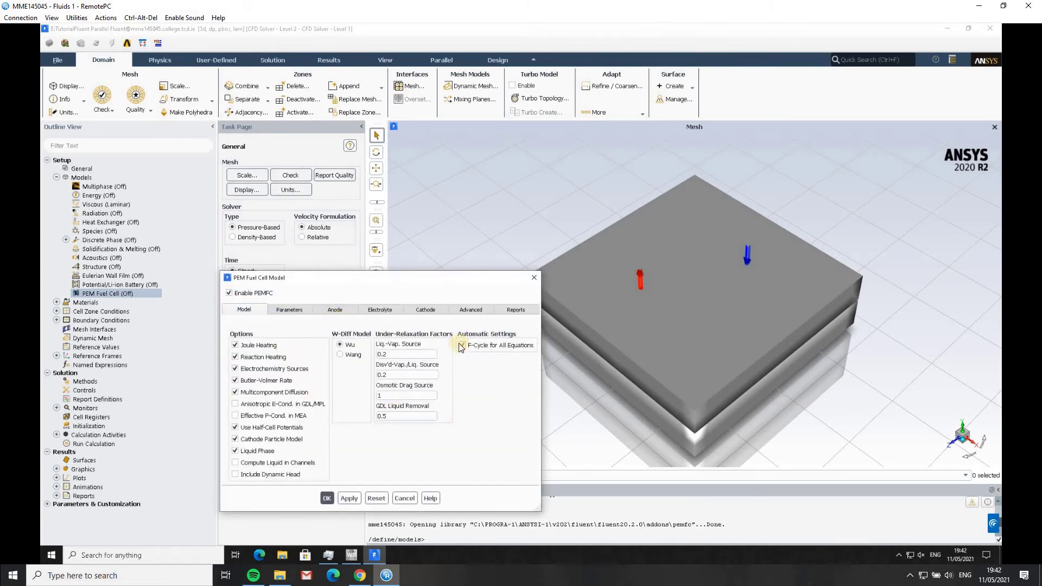
Look through the PEM fuel cell parameters and zone settings, and disable the Liquid Phase option for the model
{"action": "left_click", "coordinate": [290, 311]}
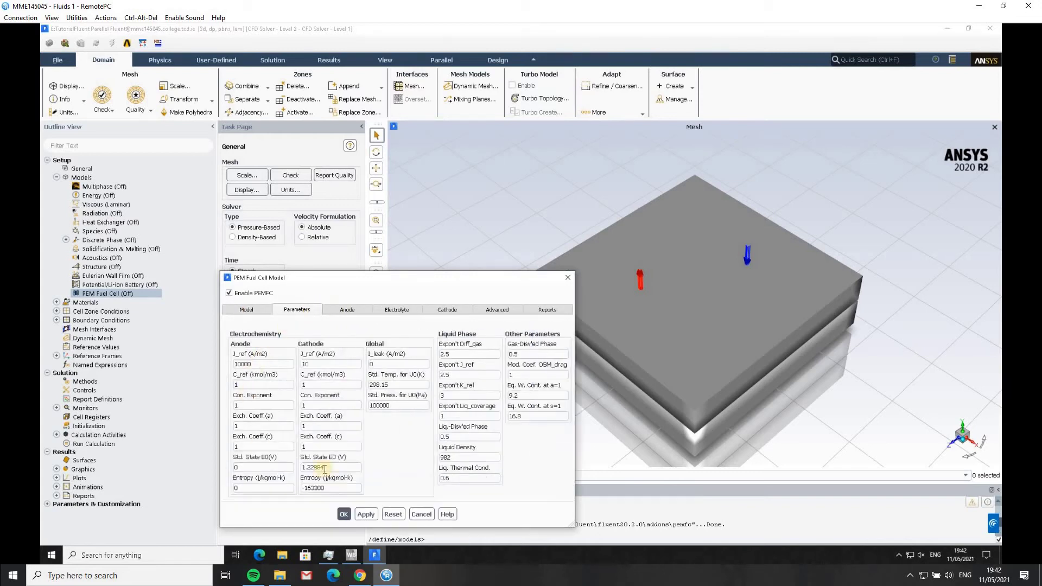
{"action": "left_click", "coordinate": [348, 311]}
{"action": "left_click", "coordinate": [397, 310]}
{"action": "left_click", "coordinate": [496, 316]}
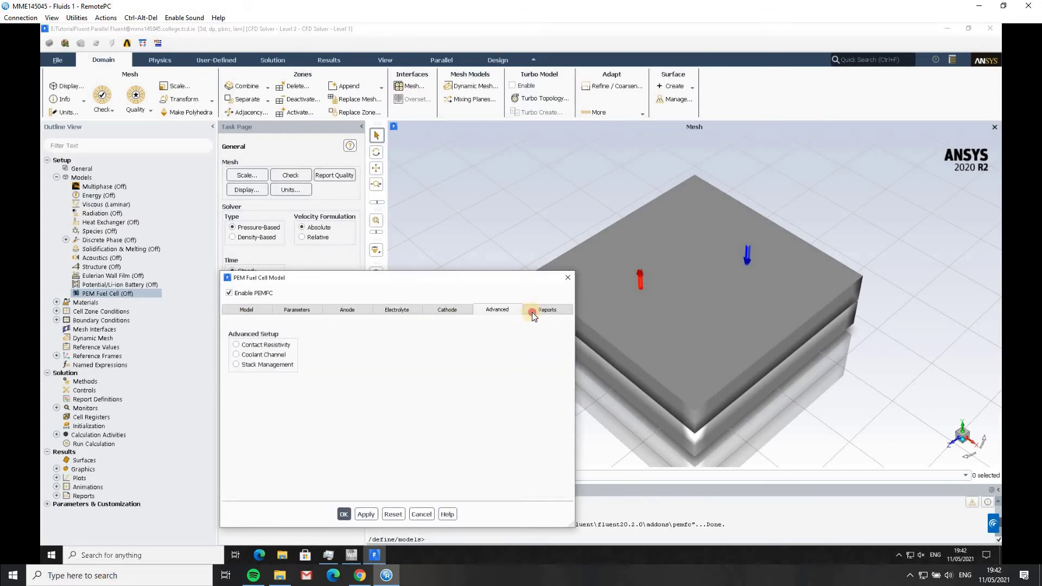
{"action": "left_click", "coordinate": [252, 312]}
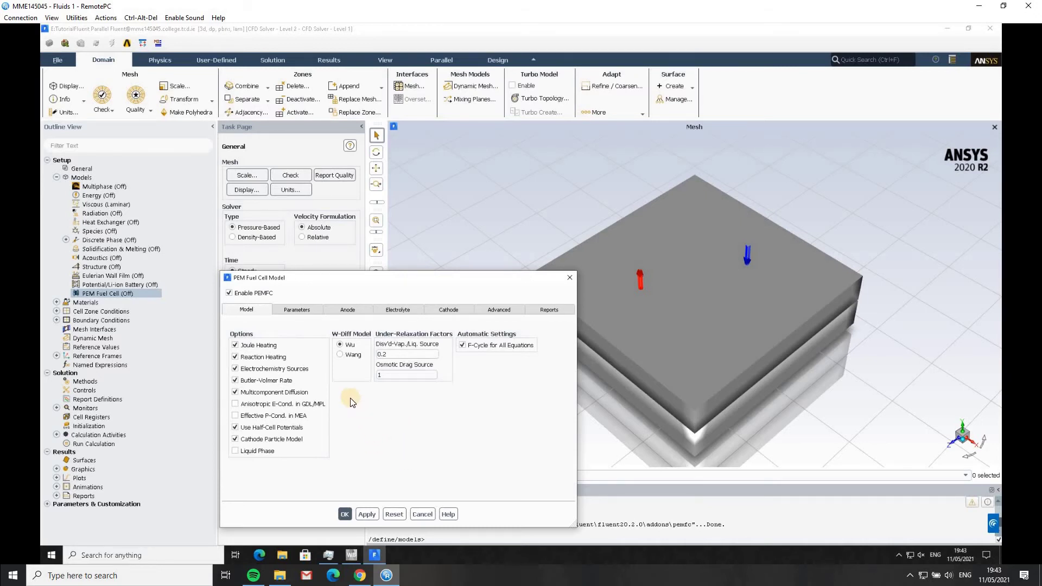
{"action": "left_click", "coordinate": [307, 313]}
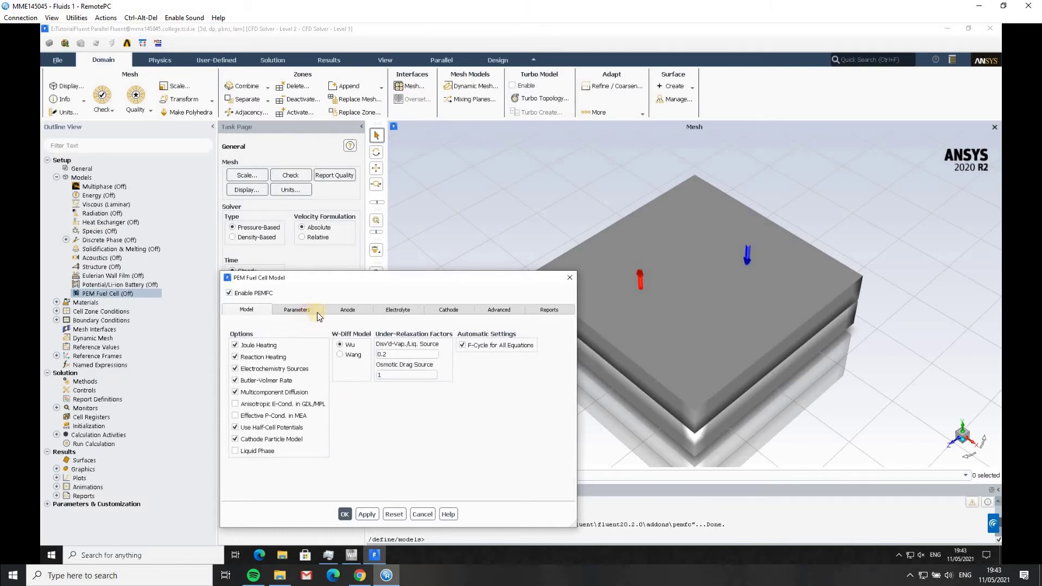
Assign anode_cc as the anode current collector and anode_channel as the anode flow channel
{"action": "left_click", "coordinate": [356, 310]}
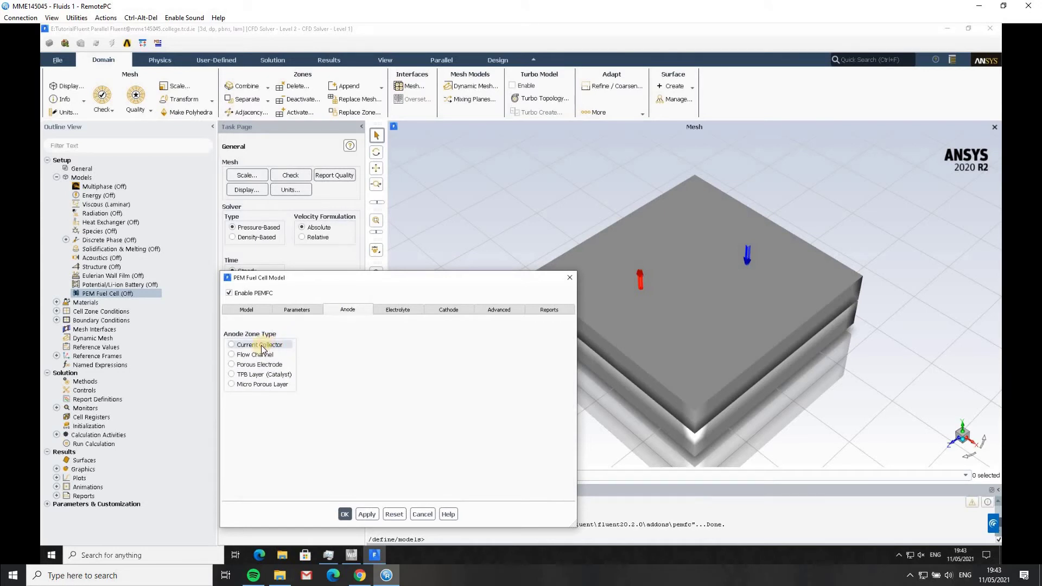
{"action": "left_click", "coordinate": [262, 345]}
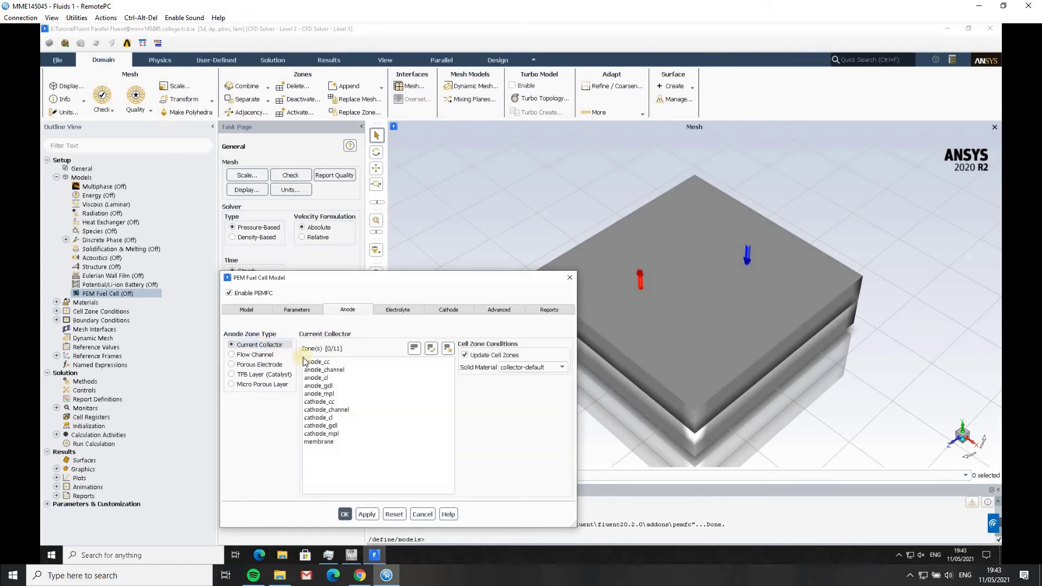
{"action": "left_click", "coordinate": [307, 362]}
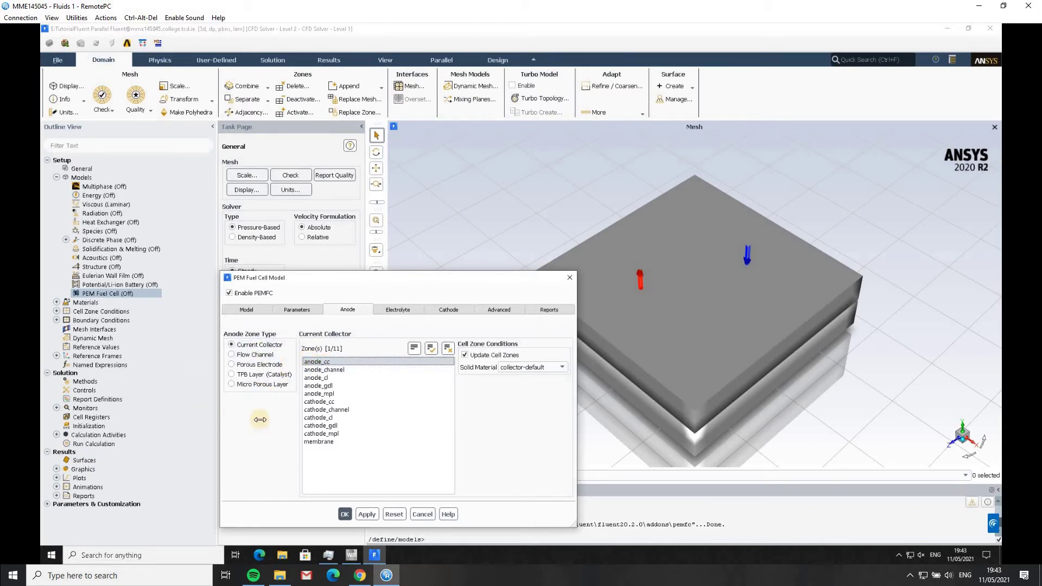
{"action": "left_click", "coordinate": [249, 356]}
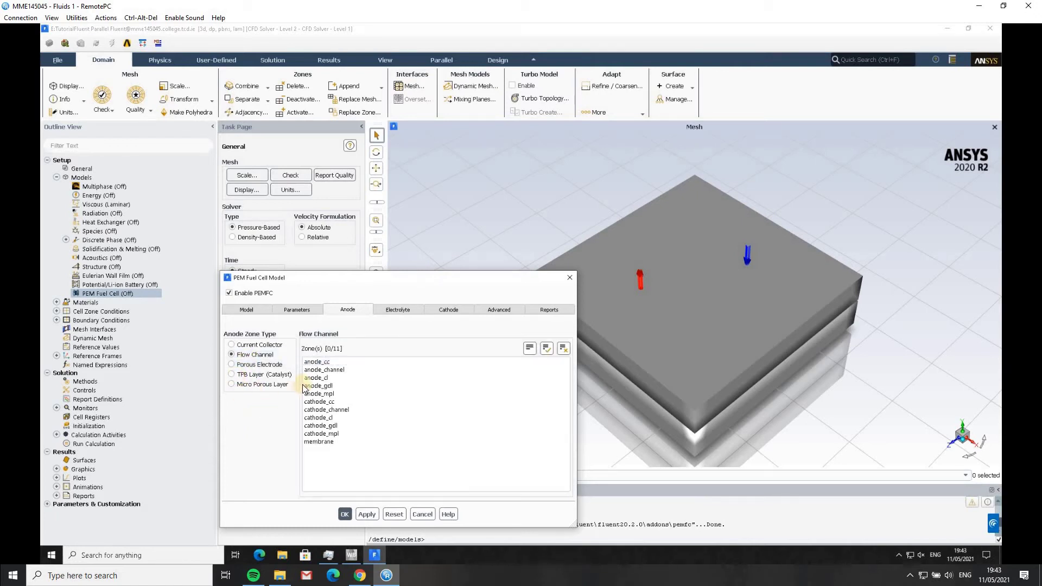
Assign anode_gdl as the anode porous electrode, anode_cl as the TPB catalyst layer and anode_mpl as the micro porous layer
{"action": "left_click", "coordinate": [252, 364]}
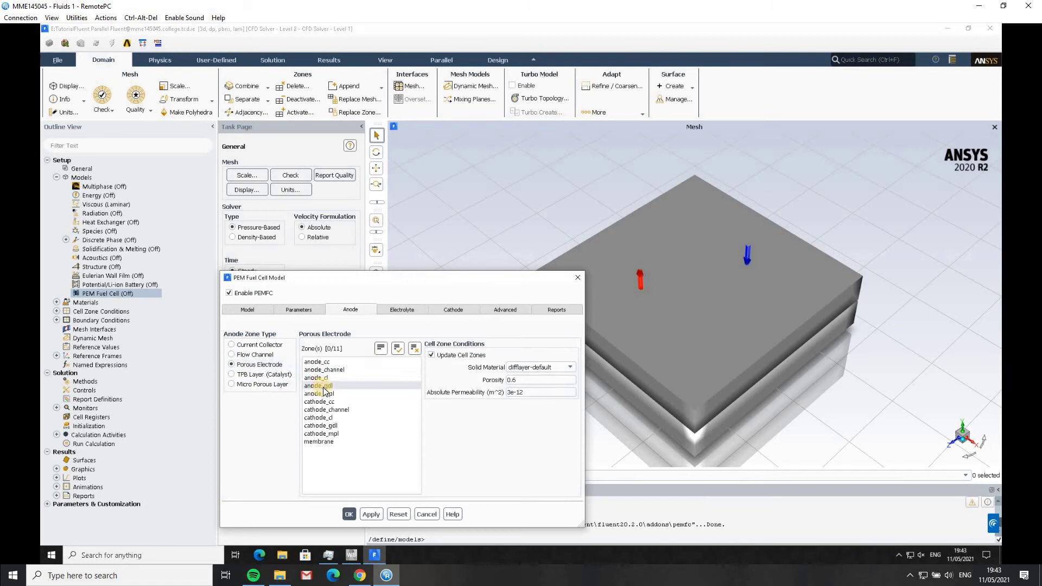
{"action": "left_click", "coordinate": [324, 386]}
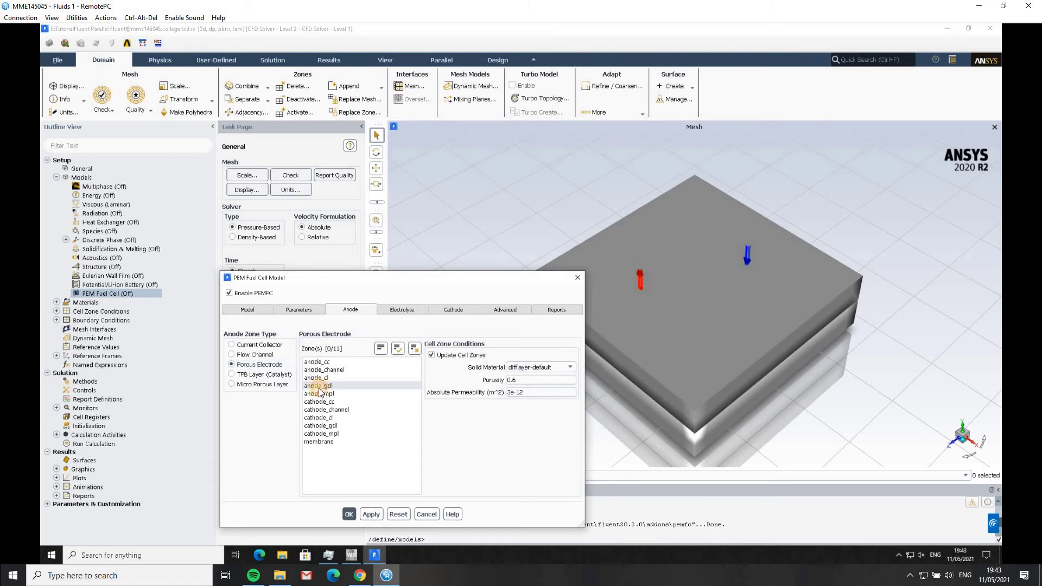
{"action": "left_click", "coordinate": [284, 374]}
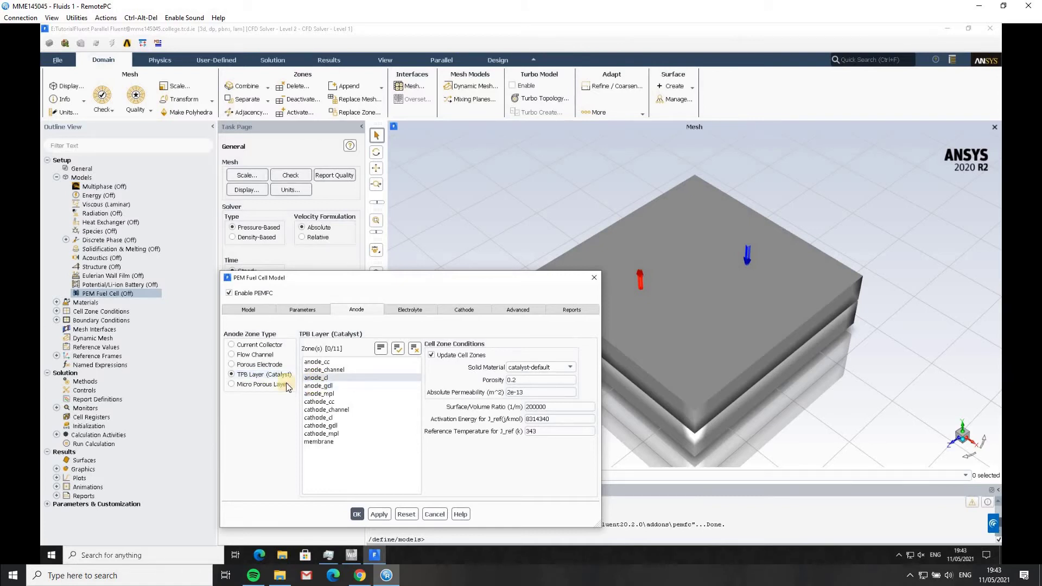
{"action": "left_click", "coordinate": [252, 384]}
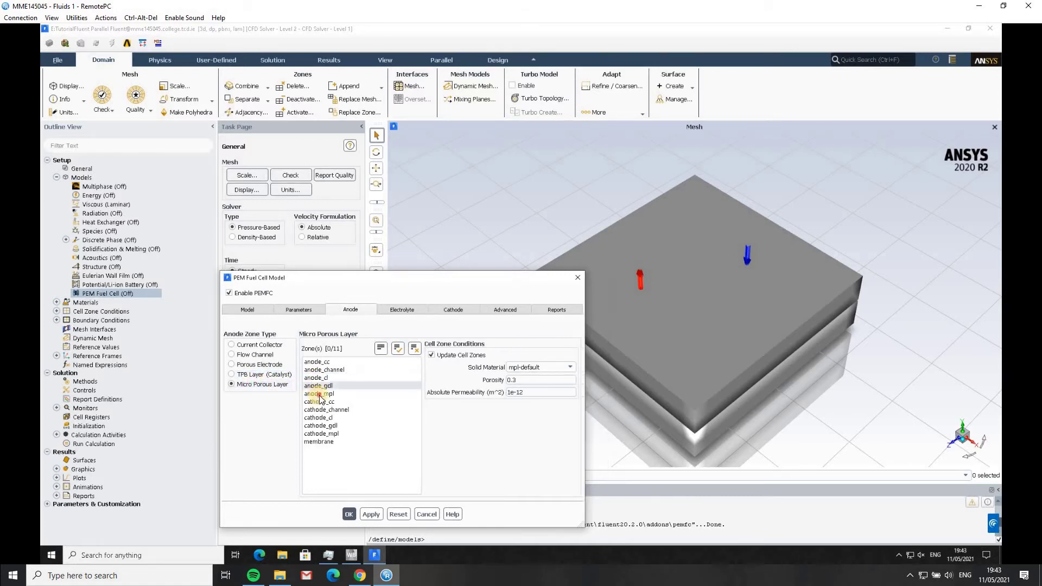
{"action": "left_click", "coordinate": [321, 395]}
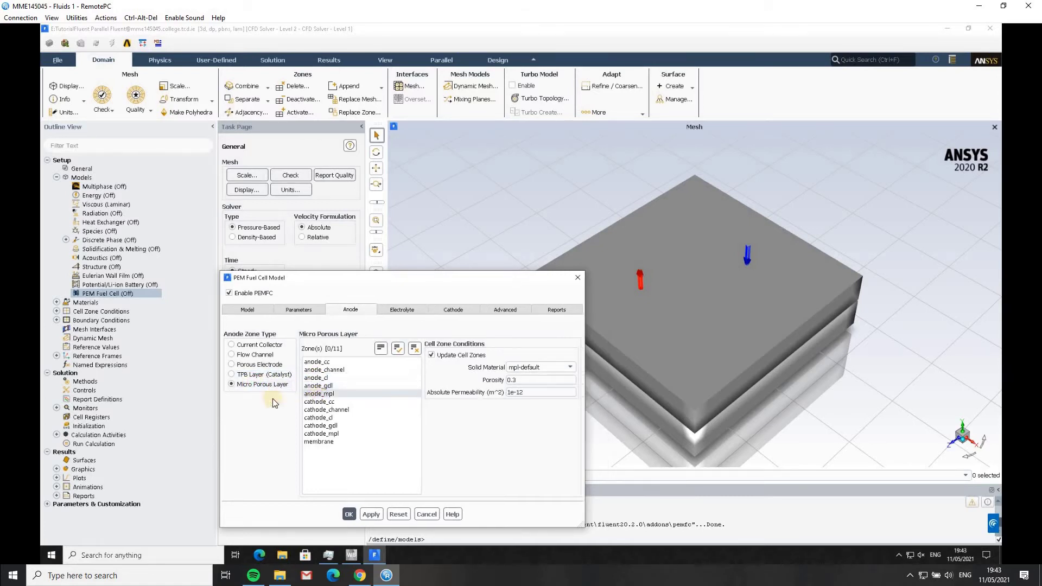
Assign the membrane zone as the electrolyte and cathode_cc as the cathode current collector
{"action": "left_click", "coordinate": [398, 307]}
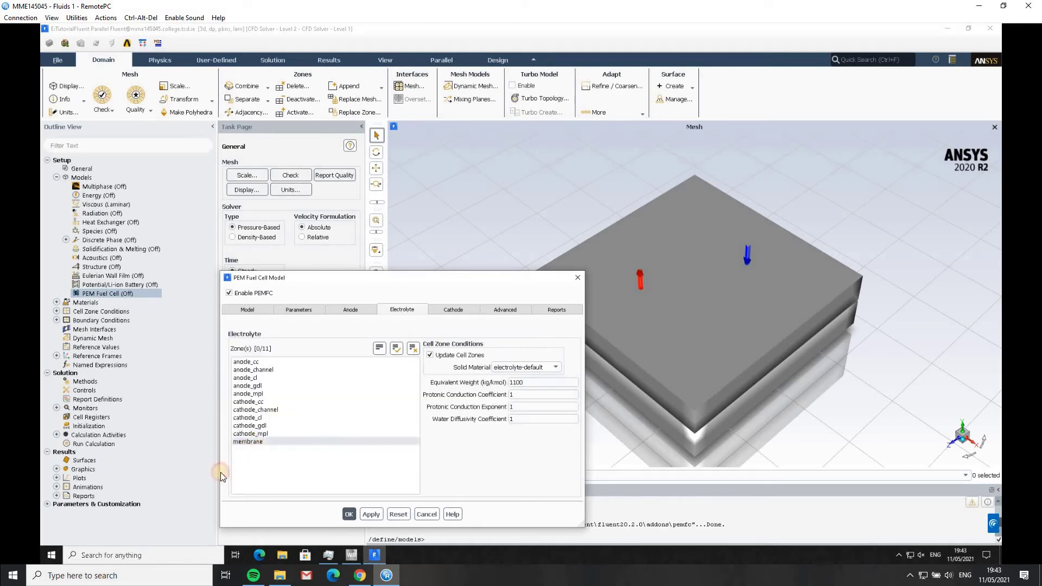
{"action": "left_click", "coordinate": [452, 307]}
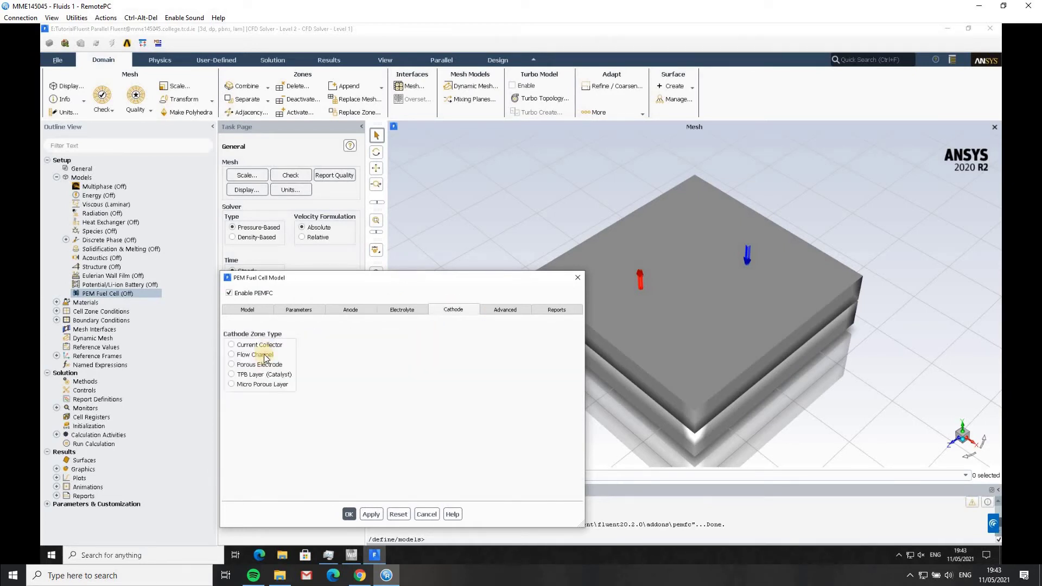
{"action": "left_click", "coordinate": [259, 345]}
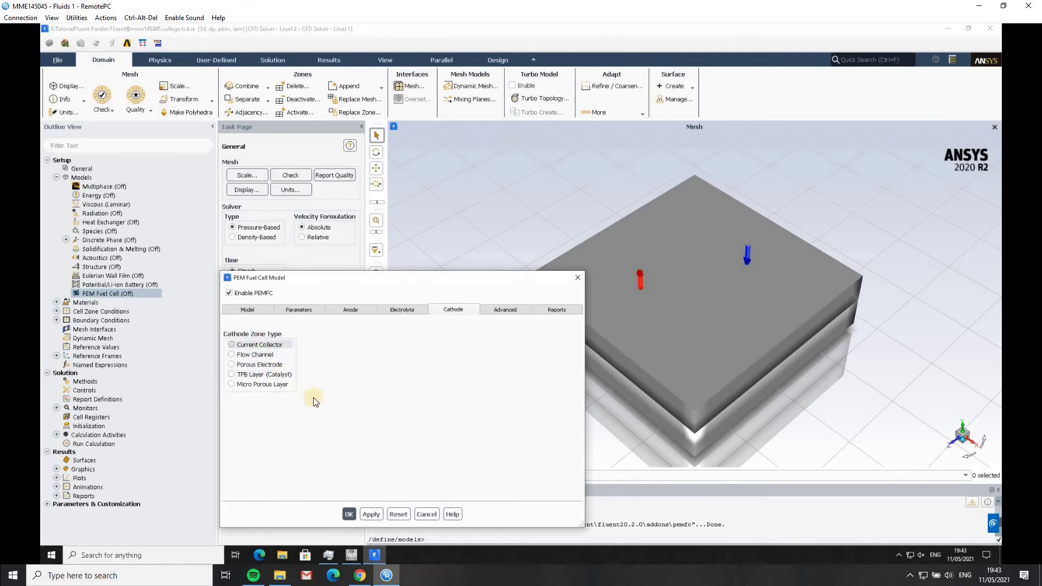
Assign the remaining cathode zones: cathode_channel as flow channel, cathode_gdl as porous electrode, cathode_cl as TPB catalyst layer and cathode_mpl as micro porous layer
{"action": "left_click", "coordinate": [249, 356]}
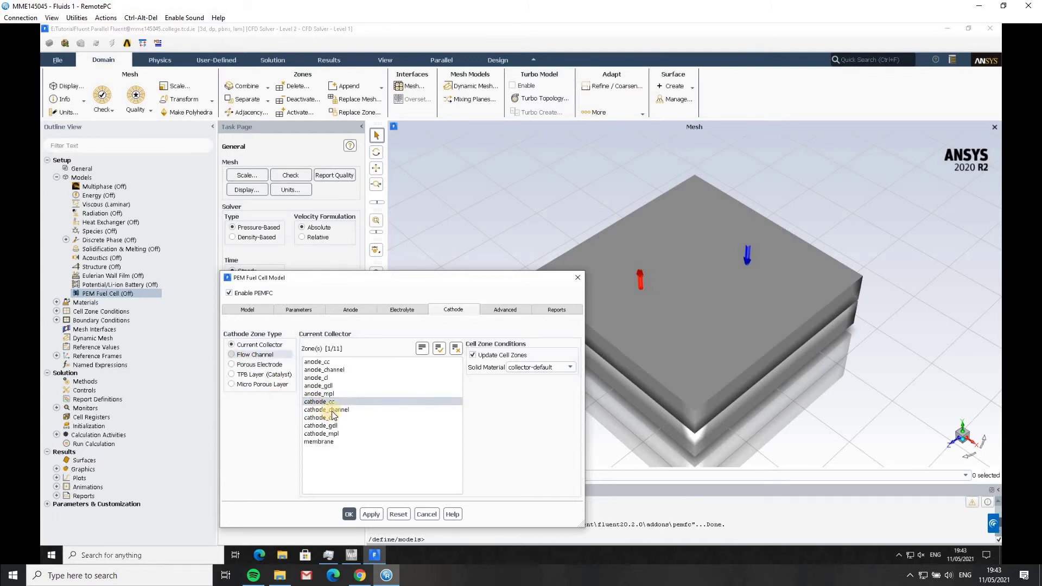
{"action": "left_click", "coordinate": [237, 365]}
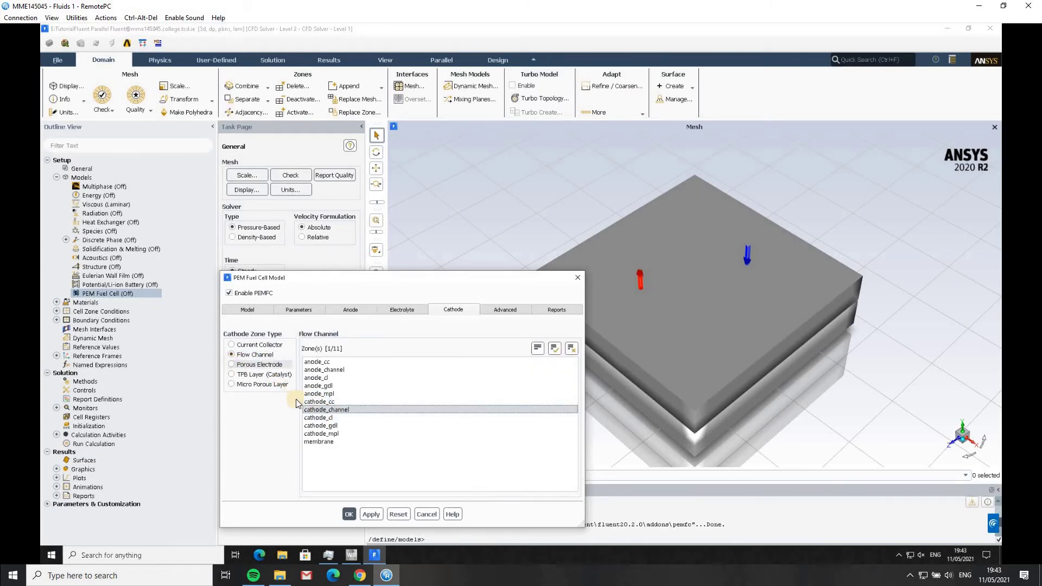
{"action": "left_click", "coordinate": [247, 375]}
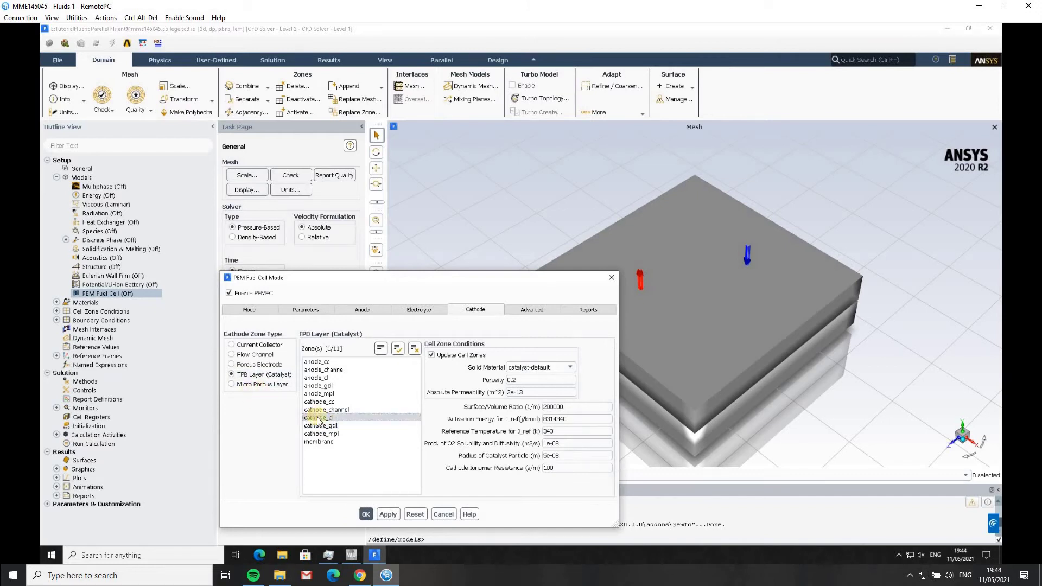
{"action": "key", "text": "Down"}
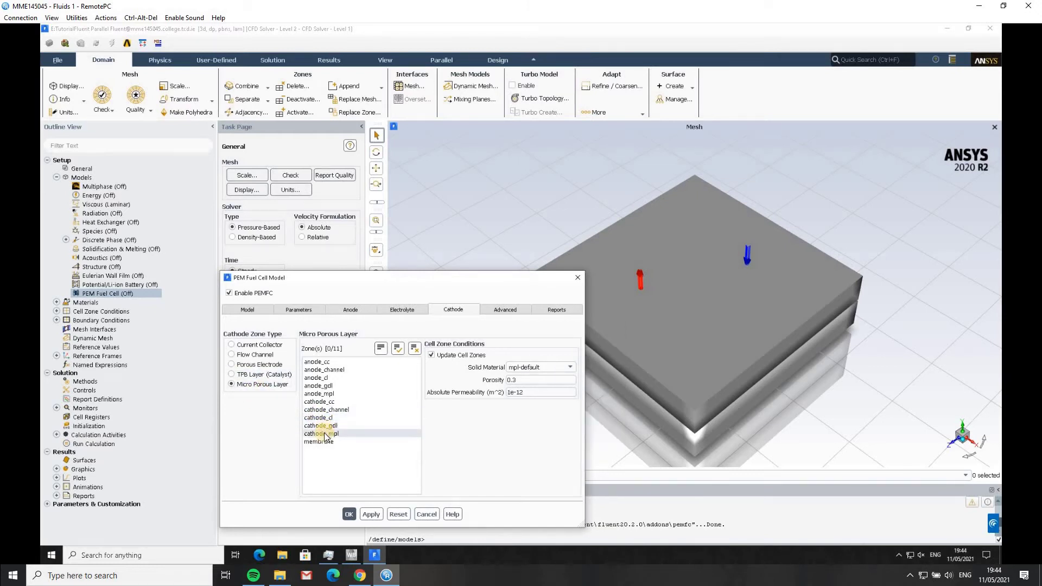
{"action": "left_click", "coordinate": [324, 434]}
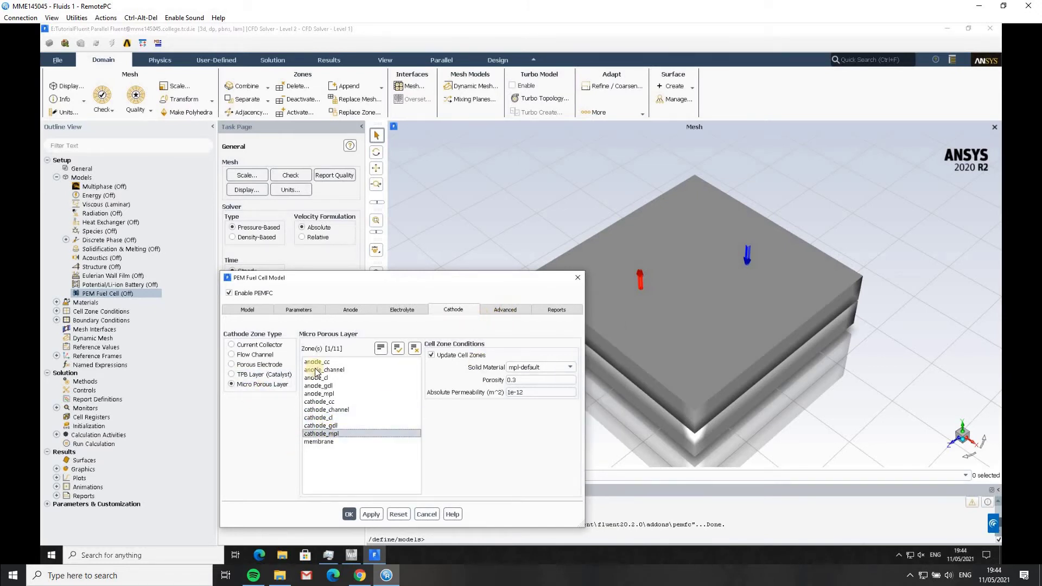
Set the contact resistivity of wall-anode_cc-anode_gdl to 1e-6 ohm-m2 and use this first value for wall-cathode_cc-cathode_gdl as well
{"action": "key", "text": "ctrl+Tab"}
{"action": "left_click", "coordinate": [269, 345]}
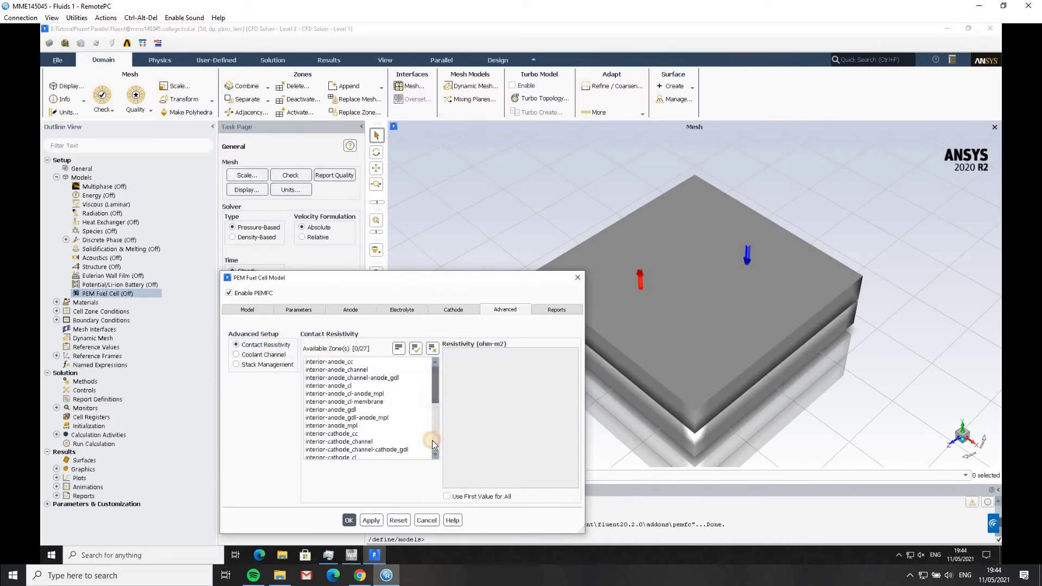
{"action": "scroll", "coordinate": [390, 420], "scroll_direction": "down", "scroll_amount": 5}
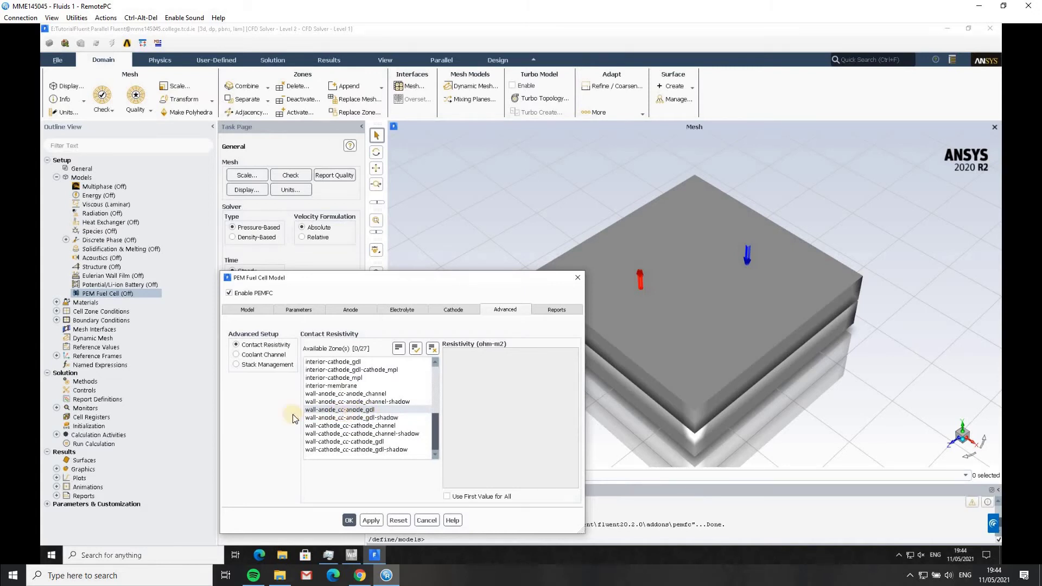
{"action": "left_click", "coordinate": [325, 410]}
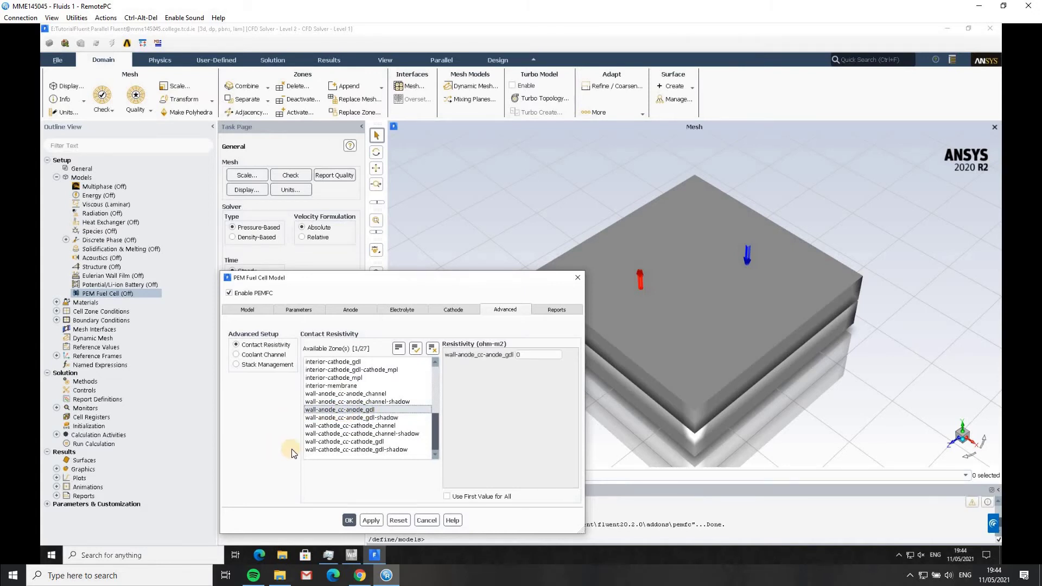
{"action": "left_click", "coordinate": [361, 442]}
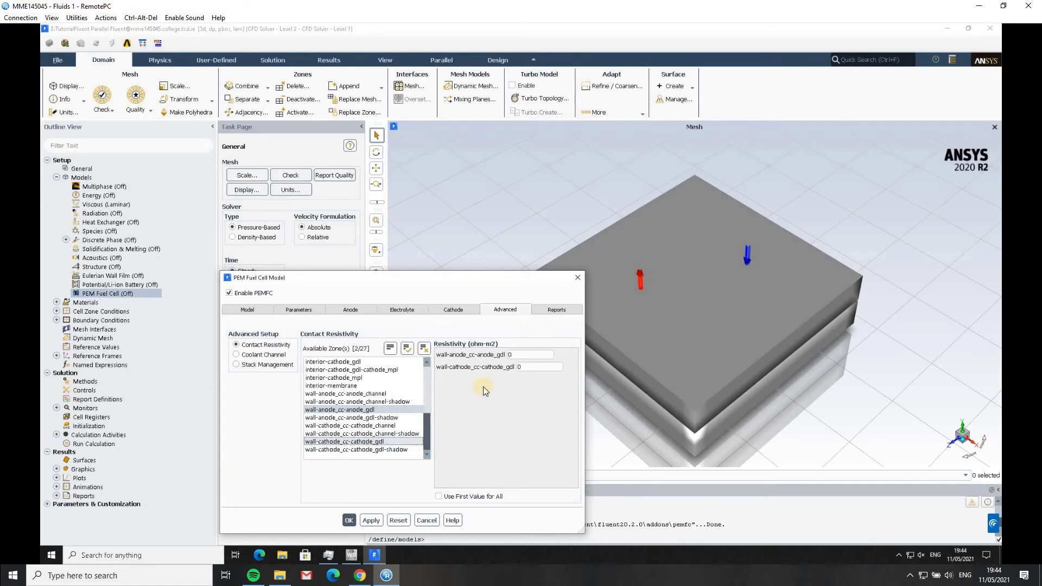
{"action": "left_click", "coordinate": [516, 356]}
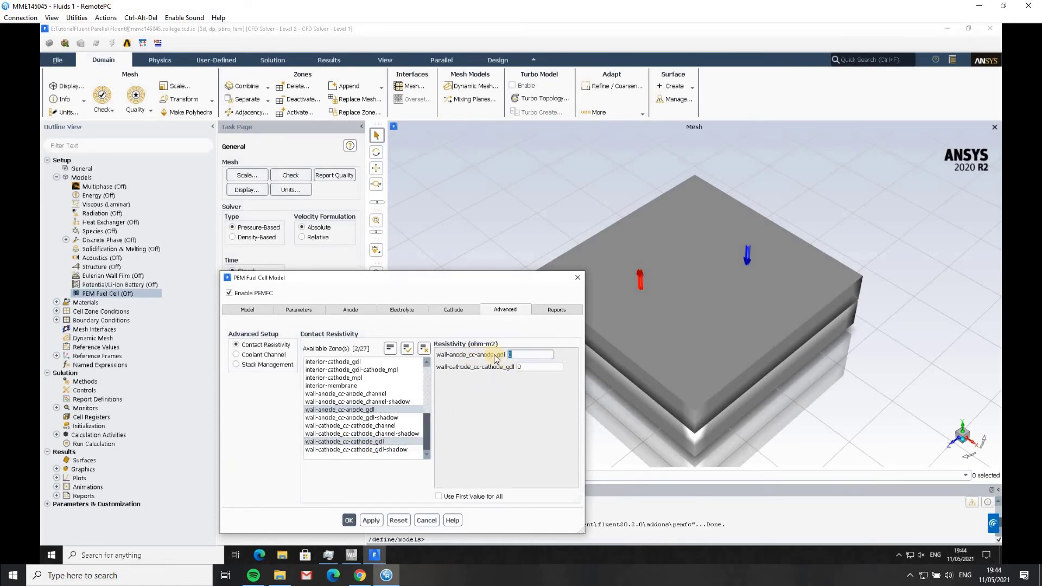
{"action": "type", "text": "1e"}
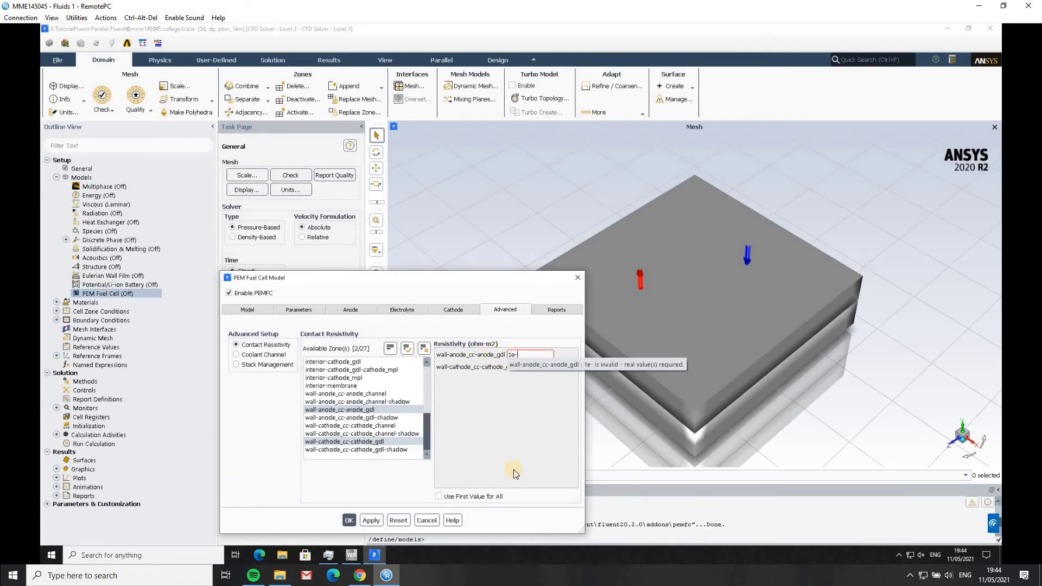
{"action": "type", "text": "-6"}
{"action": "left_click", "coordinate": [438, 496]}
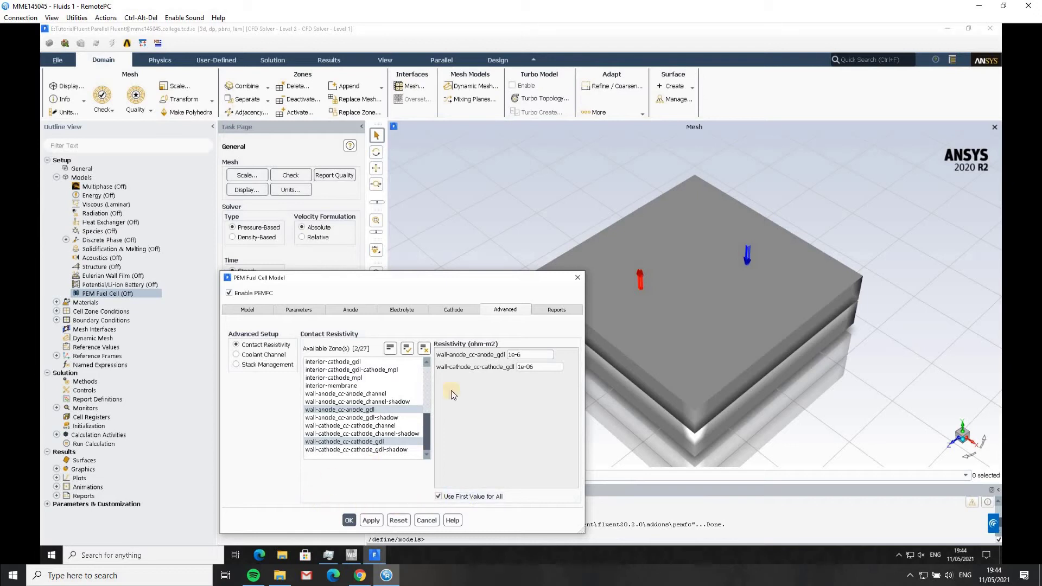
Set the electrolyte projected area to 0.000484 m2, choose anode_terminal and cathode_terminal as external contact interfaces, and apply the PEM fuel cell settings
{"action": "left_click", "coordinate": [558, 308]}
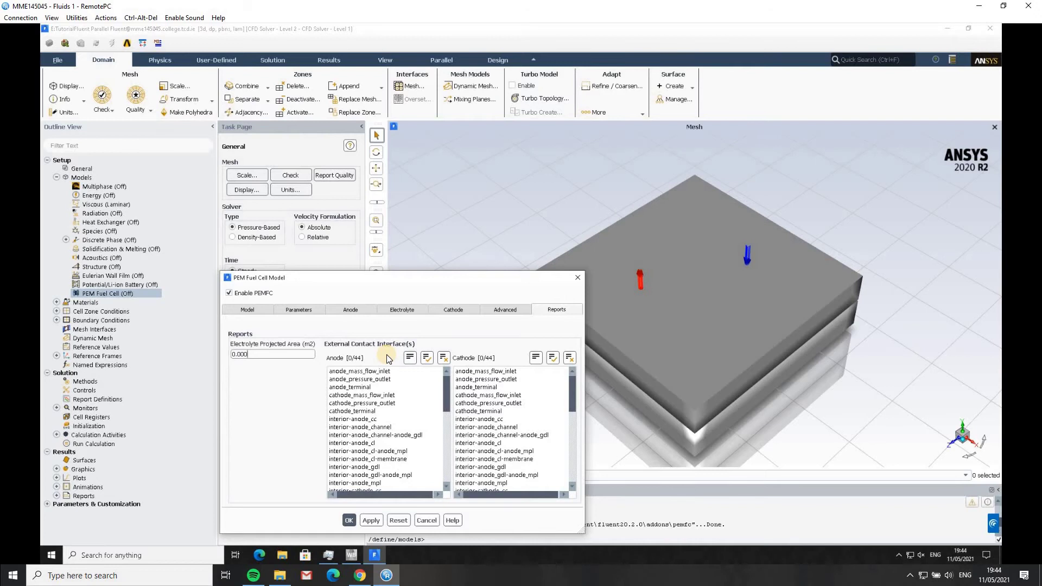
{"action": "type", "text": "484"}
{"action": "left_click", "coordinate": [350, 387]}
{"action": "left_click", "coordinate": [477, 411]}
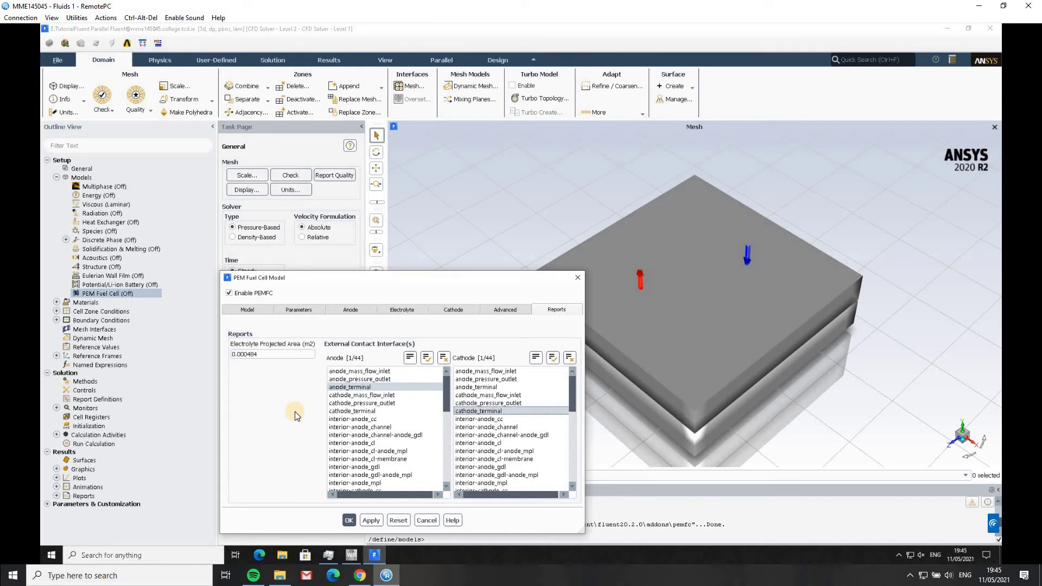
{"action": "left_click", "coordinate": [371, 520]}
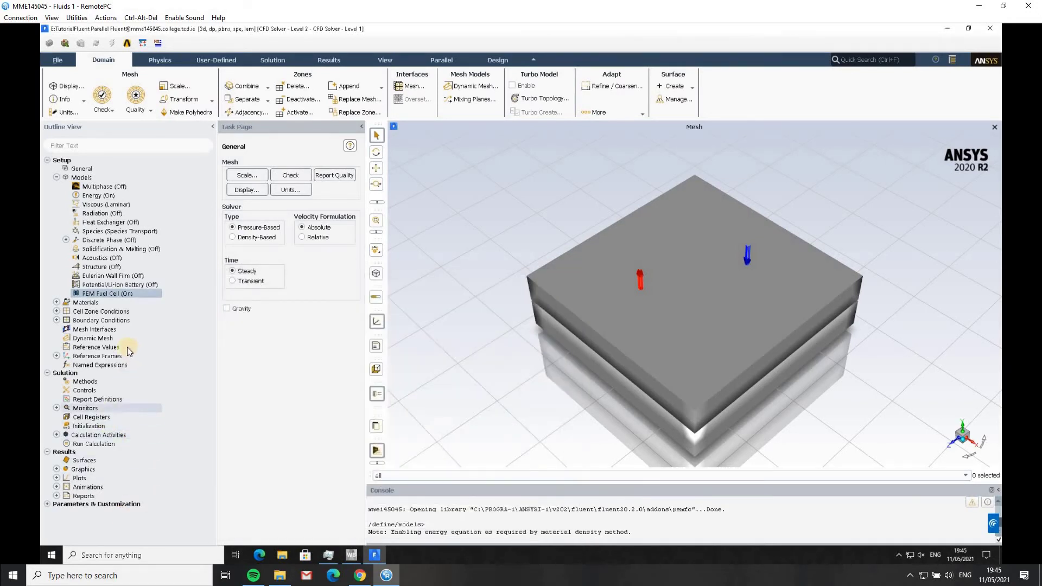
Open the operating conditions and confirm the operating pressure
{"action": "left_click", "coordinate": [160, 61]}
{"action": "left_click", "coordinate": [126, 90]}
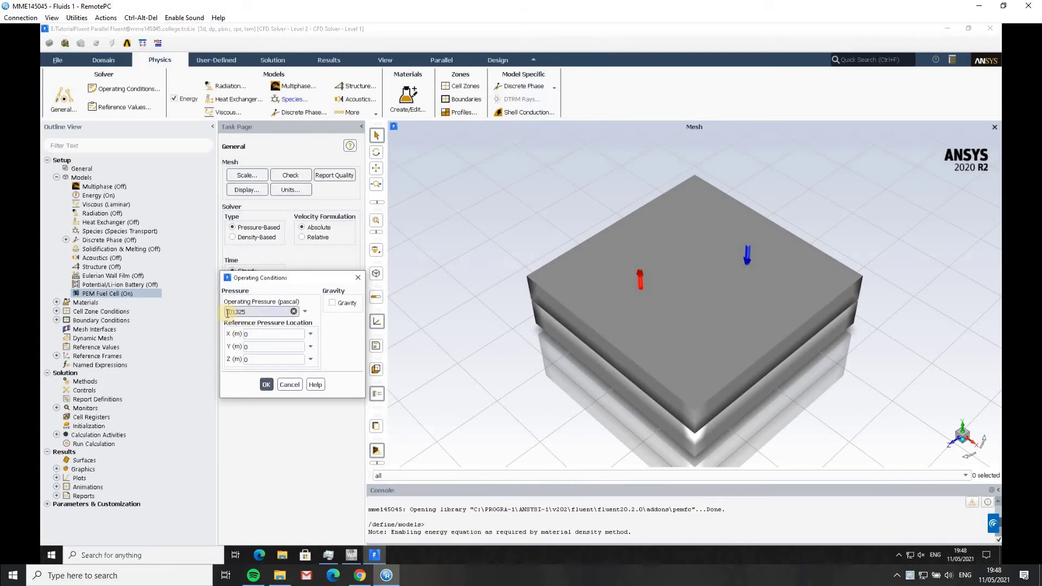
{"action": "left_click", "coordinate": [266, 384]}
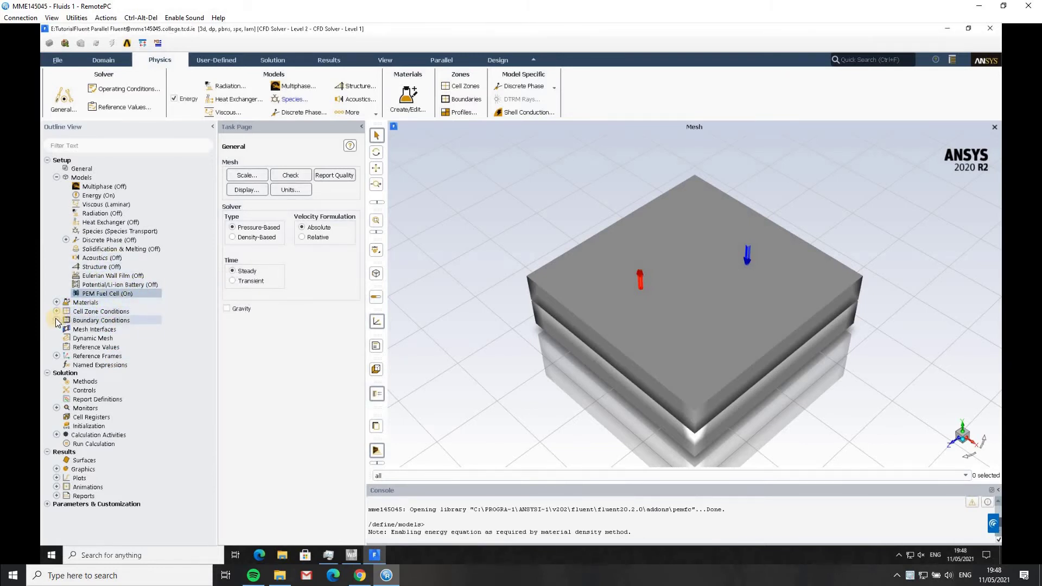
For anode_mass_flow_inlet, set the flow direction to Normal to Boundary and the mass flow rate to 1e-7 kg/s
{"action": "left_click", "coordinate": [56, 320]}
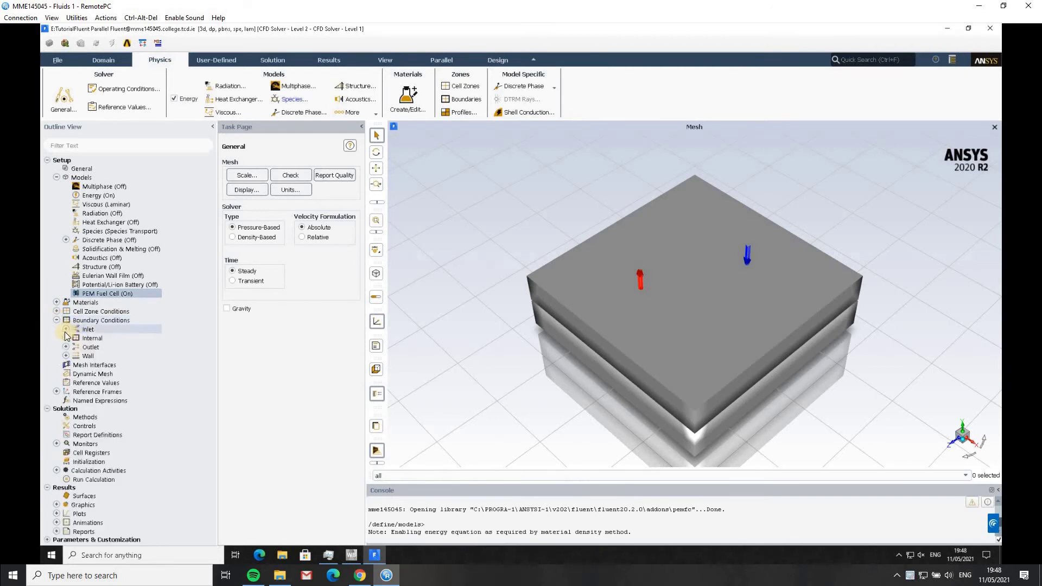
{"action": "left_click", "coordinate": [66, 329]}
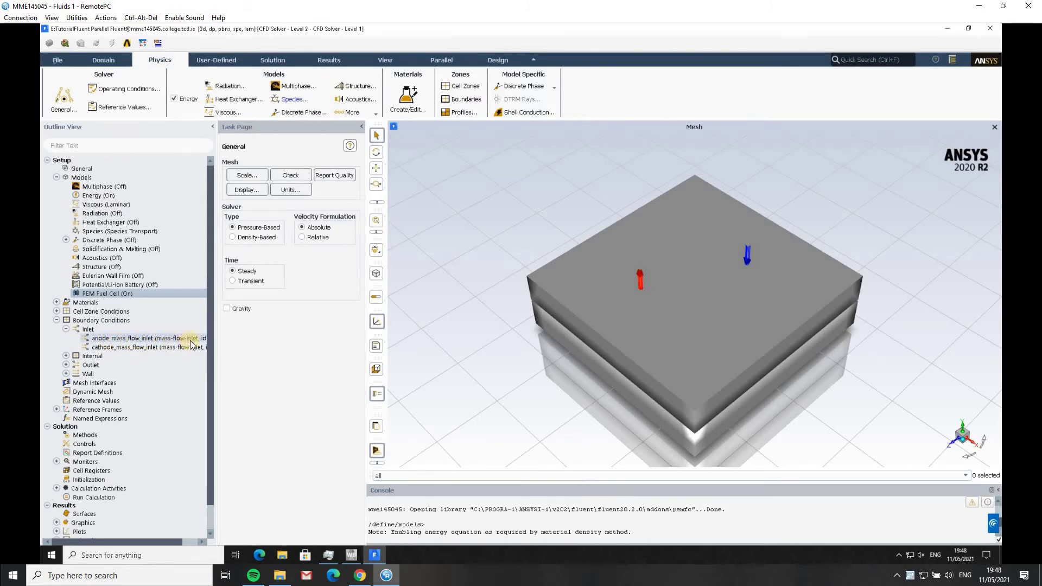
{"action": "left_click", "coordinate": [166, 338]}
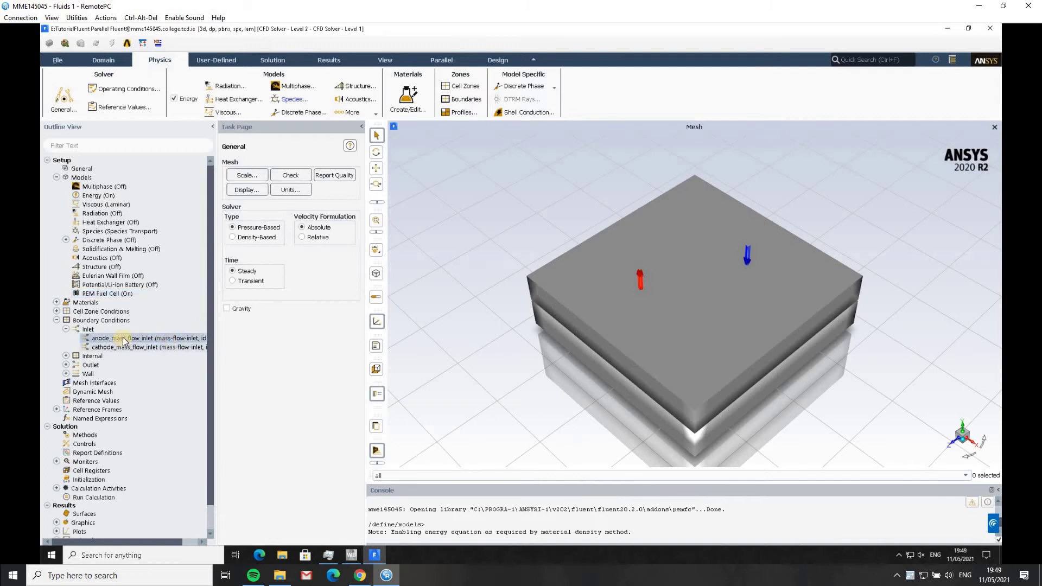
{"action": "right_click", "coordinate": [136, 340]}
{"action": "left_click", "coordinate": [147, 343]}
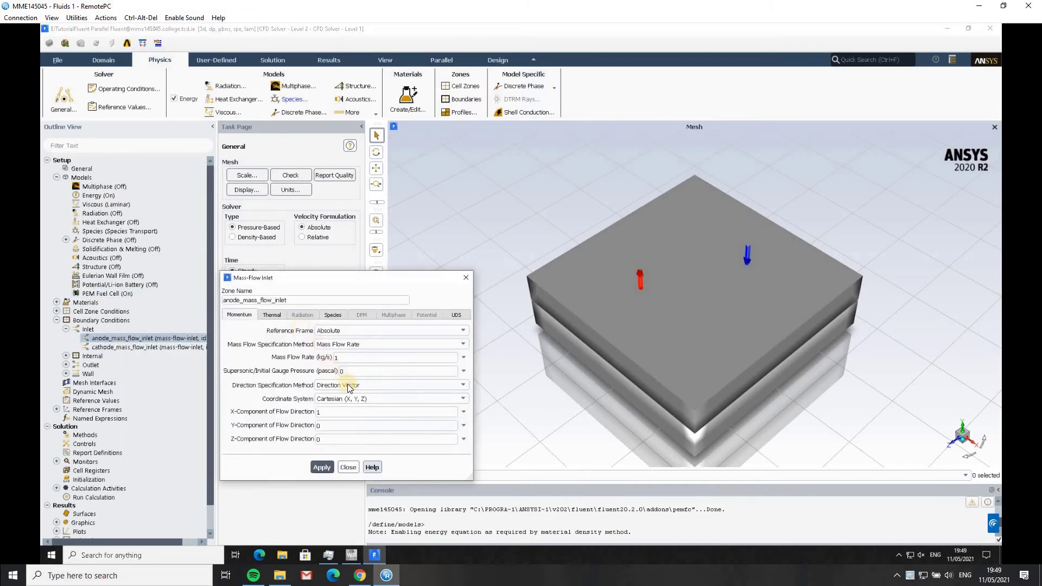
{"action": "left_click", "coordinate": [343, 385]}
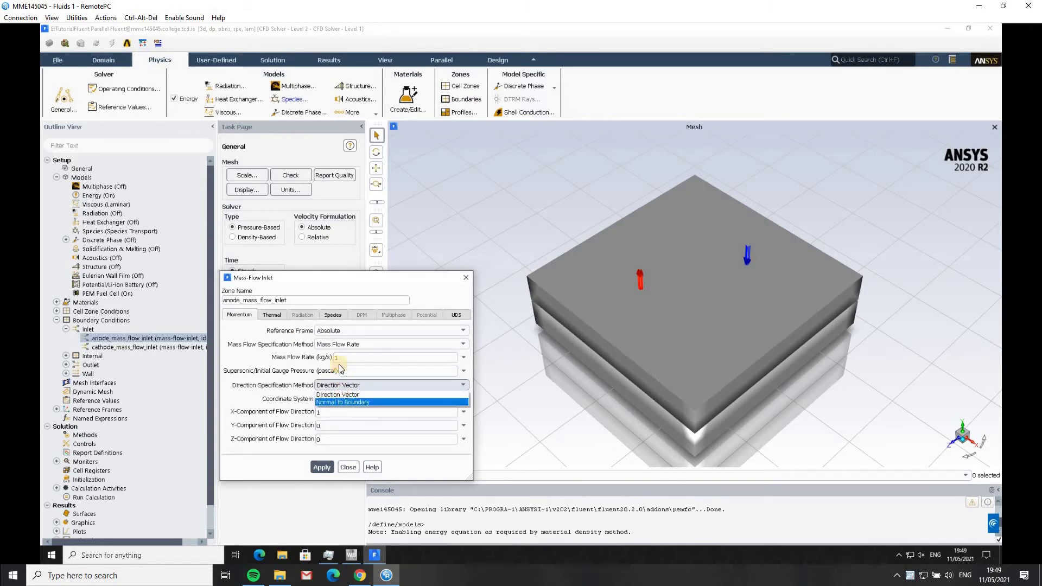
{"action": "left_click", "coordinate": [344, 404]}
{"action": "left_click", "coordinate": [358, 356]}
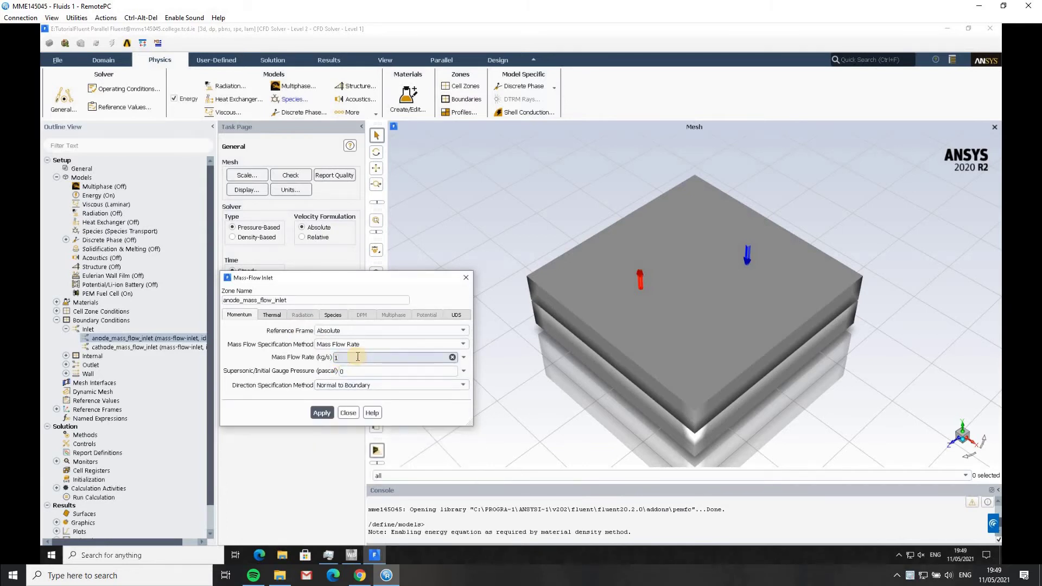
{"action": "type", "text": "e-7"}
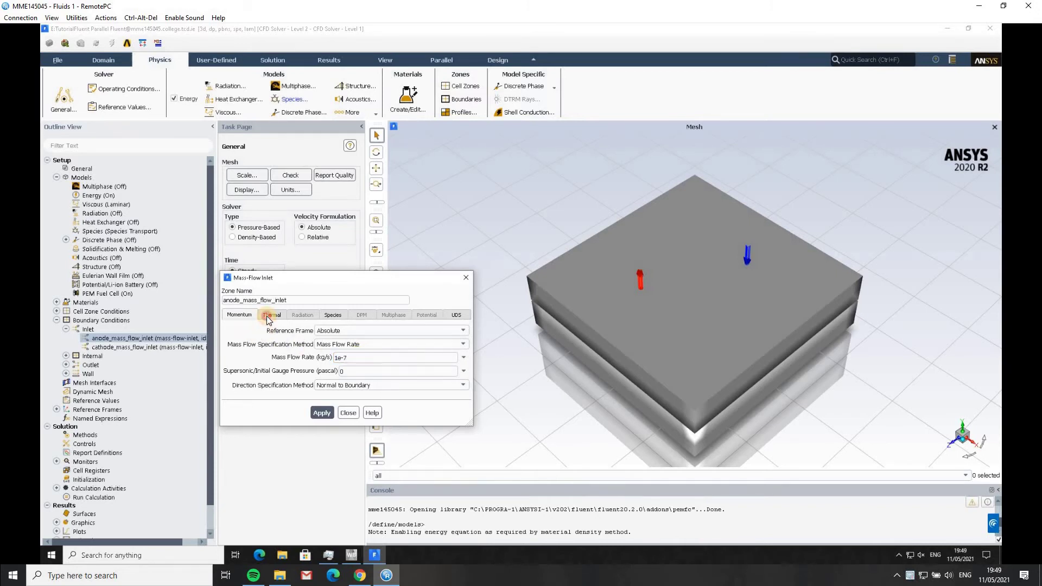
Set the anode inlet's total temperature to 353 K and its species mass fractions to 0.5 for h2 and 0.5 for h2o, and apply
{"action": "left_click", "coordinate": [266, 316]}
{"action": "double_click", "coordinate": [296, 331]}
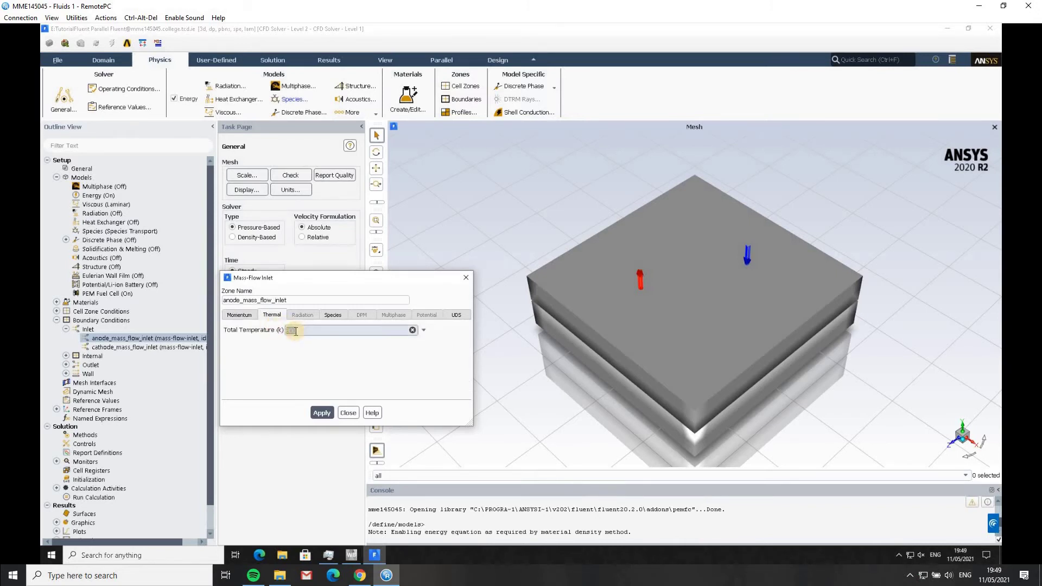
{"action": "type", "text": "353"}
{"action": "left_click", "coordinate": [333, 315]}
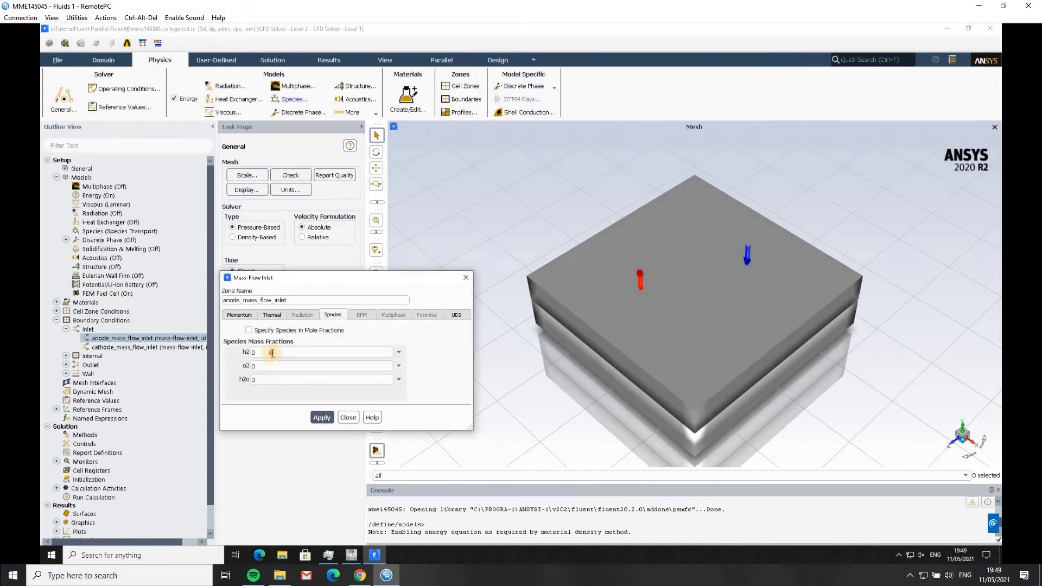
{"action": "left_click", "coordinate": [272, 352]}
{"action": "type", "text": ".5"}
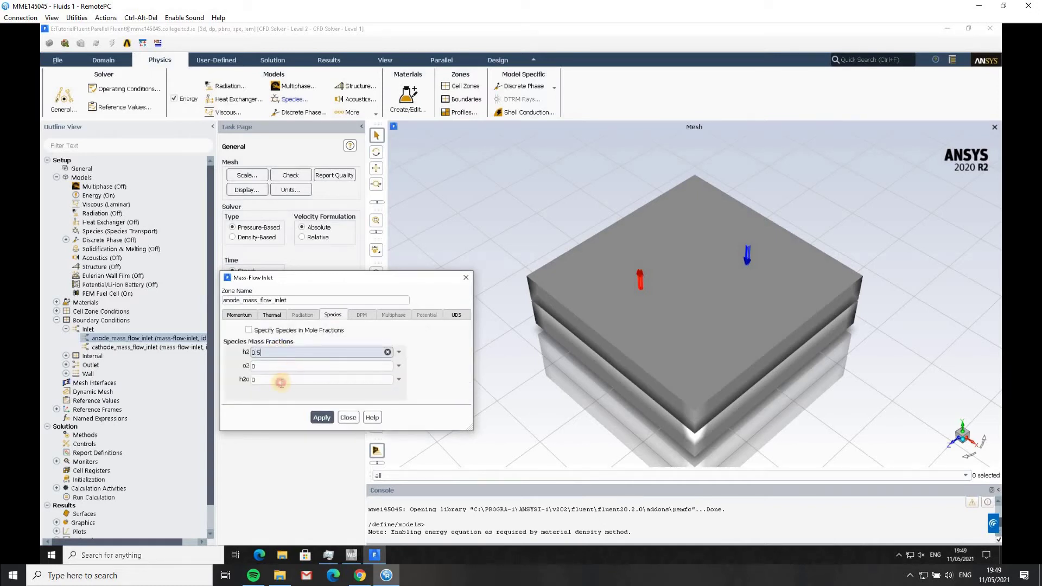
{"action": "left_click", "coordinate": [282, 381]}
{"action": "type", "text": ".5"}
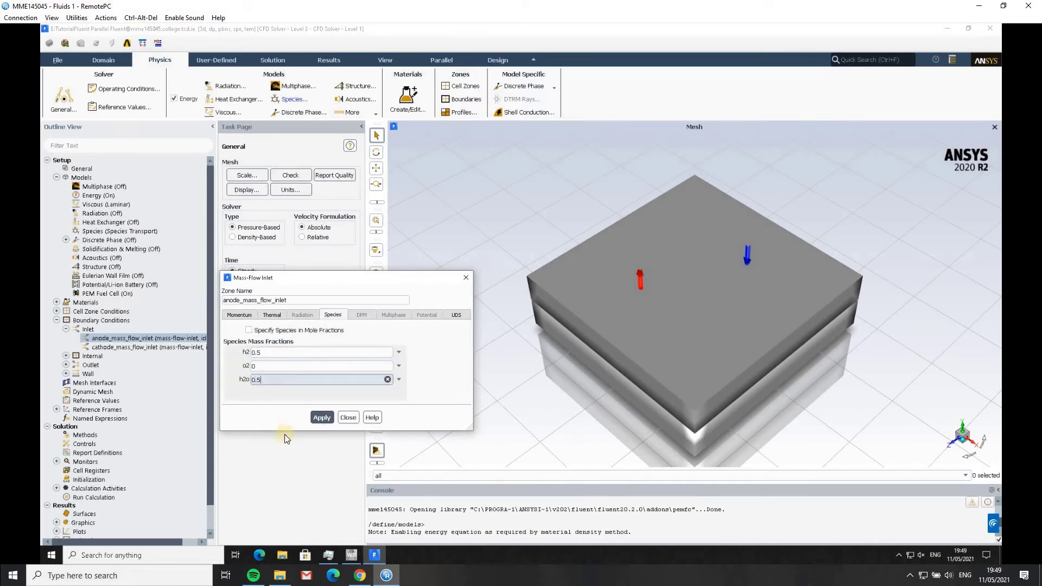
{"action": "left_click", "coordinate": [322, 419]}
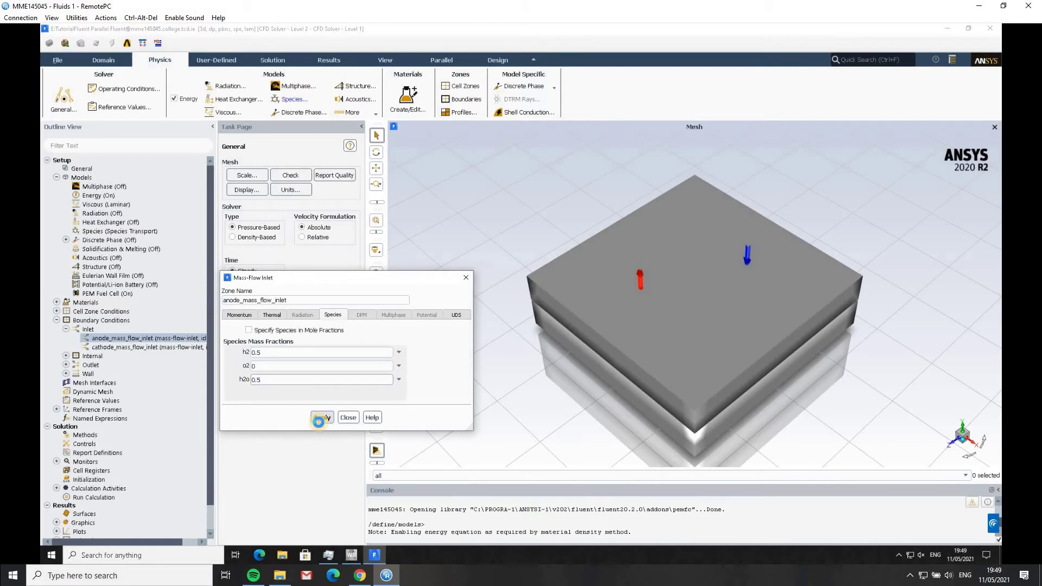
{"action": "left_click", "coordinate": [346, 416]}
For cathode_mass_flow_inlet, set the flow direction to Normal to Boundary and the mass flow rate to 1.4e-6 kg/s
{"action": "left_click", "coordinate": [136, 350]}
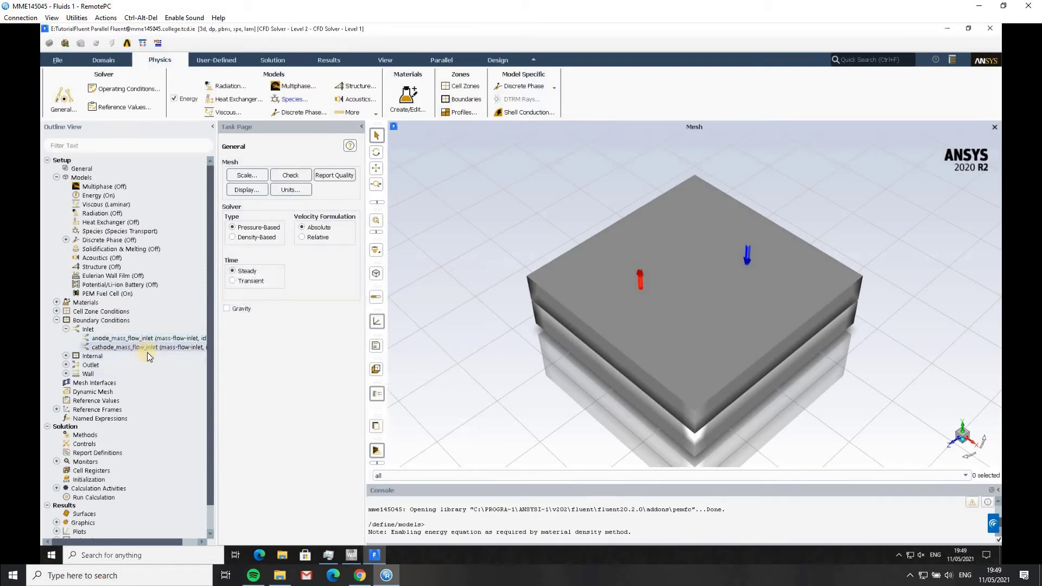
{"action": "right_click", "coordinate": [147, 353]}
{"action": "left_click", "coordinate": [136, 351]}
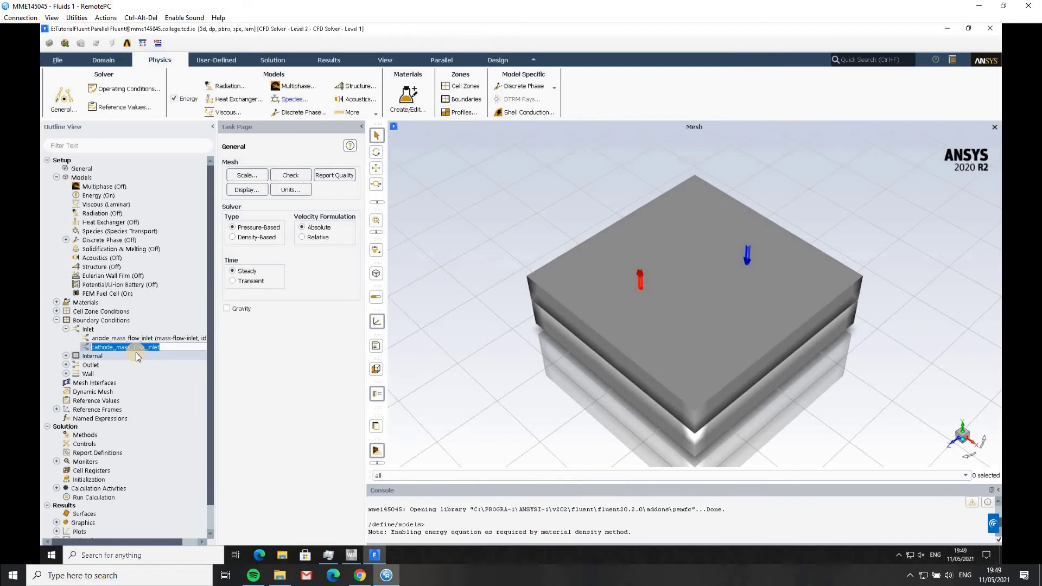
{"action": "double_click", "coordinate": [135, 353]}
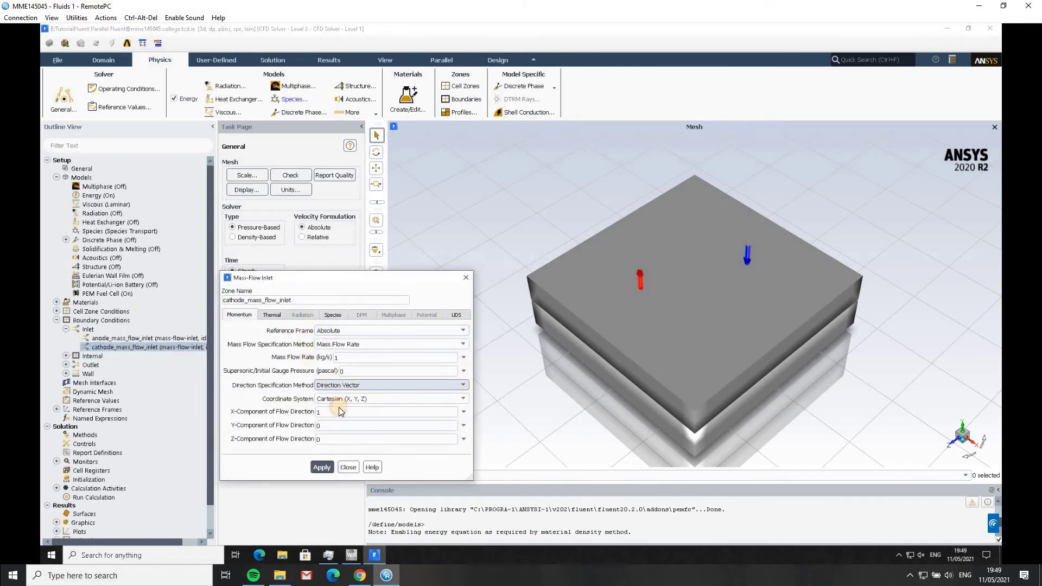
{"action": "left_click", "coordinate": [341, 402]}
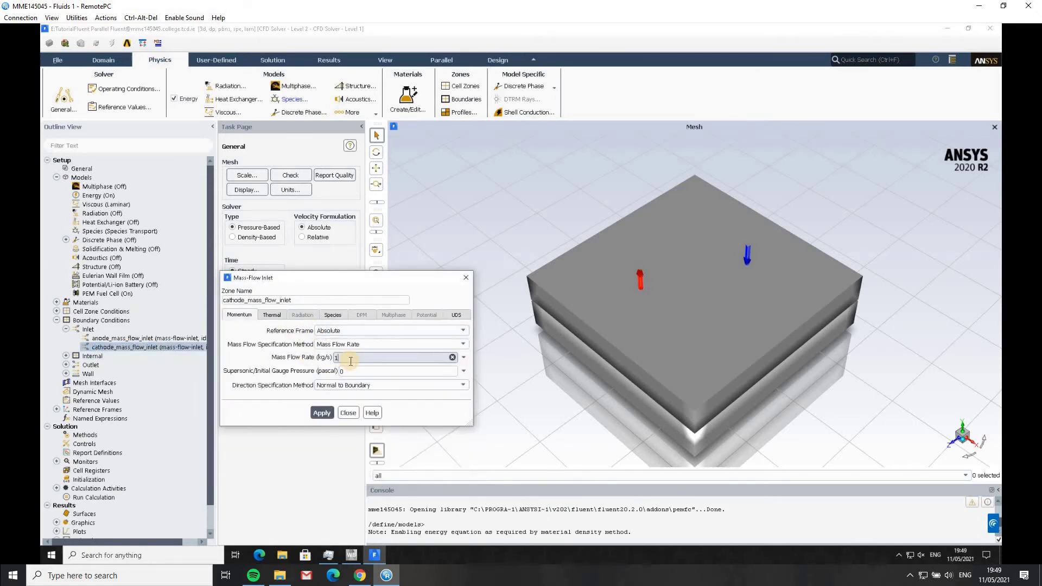
{"action": "left_click", "coordinate": [351, 361]}
{"action": "type", "text": "1.4e-6"}
Open the cathode inlet's total temperature for editing, and set and apply species mass fractions of 0.2 for o2 and 0.17 for h2o
{"action": "left_click", "coordinate": [273, 316]}
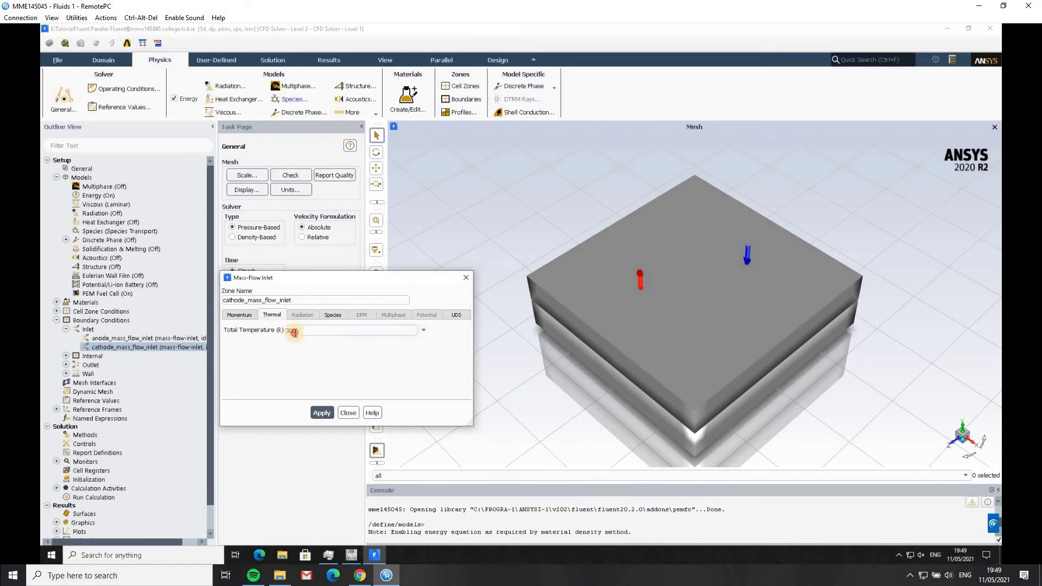
{"action": "double_click", "coordinate": [294, 332]}
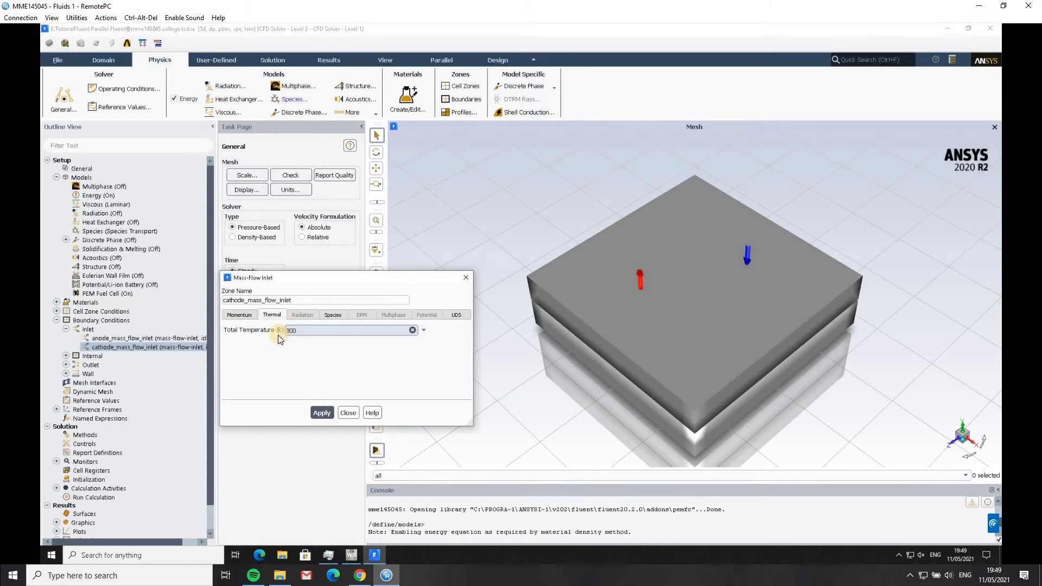
{"action": "left_click", "coordinate": [332, 315]}
{"action": "left_click", "coordinate": [275, 365]}
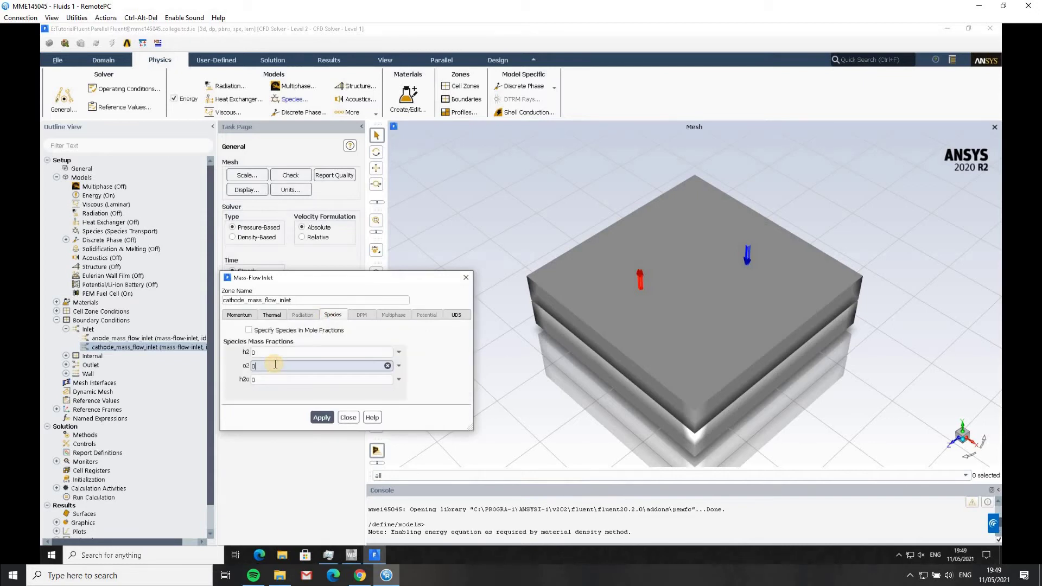
{"action": "type", "text": ".2"}
{"action": "left_click", "coordinate": [266, 379]}
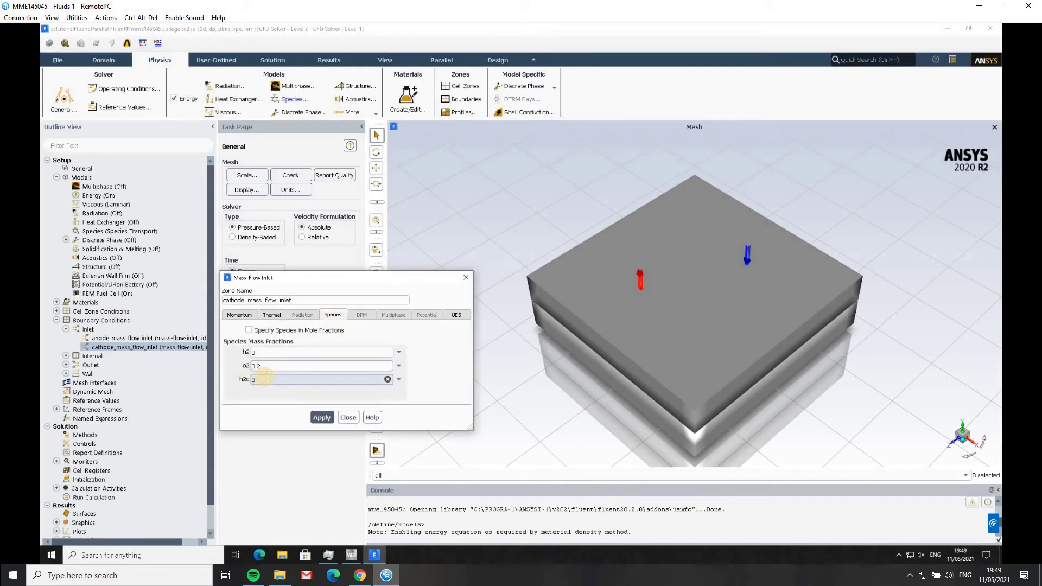
{"action": "type", "text": ".17"}
{"action": "left_click", "coordinate": [338, 418]}
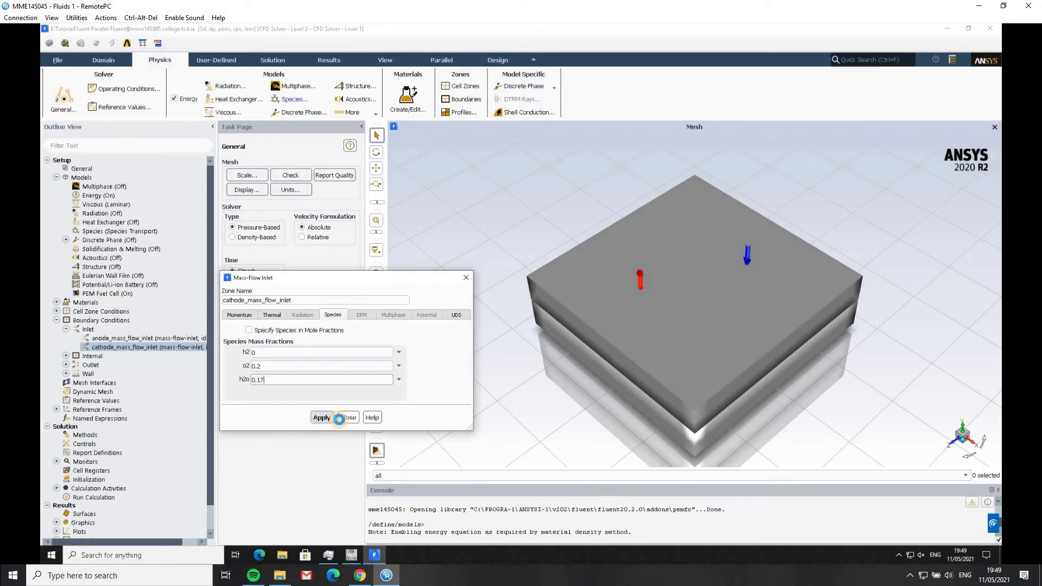
{"action": "left_click", "coordinate": [343, 417]}
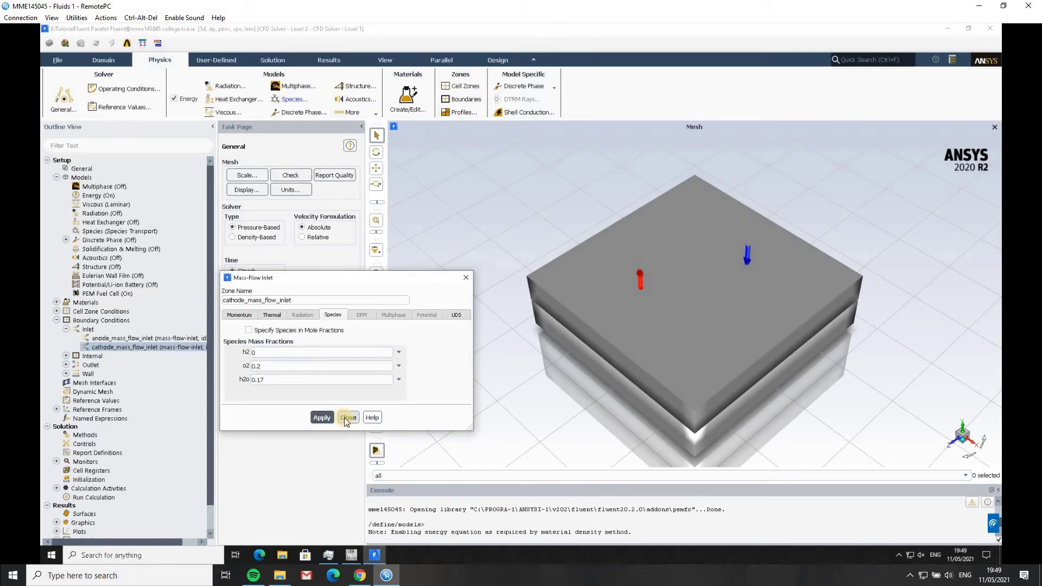
Open the backflow total temperature and the h2 backflow mass fraction of anode_pressure_outlet for editing
{"action": "left_click", "coordinate": [66, 364]}
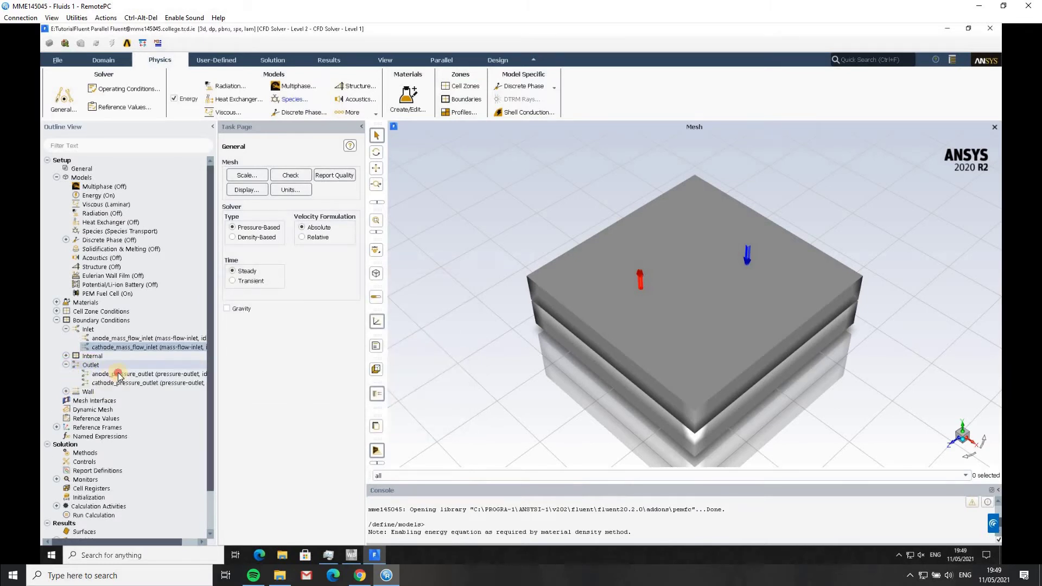
{"action": "left_click", "coordinate": [129, 375]}
{"action": "right_click", "coordinate": [130, 377]}
{"action": "left_click", "coordinate": [198, 382]}
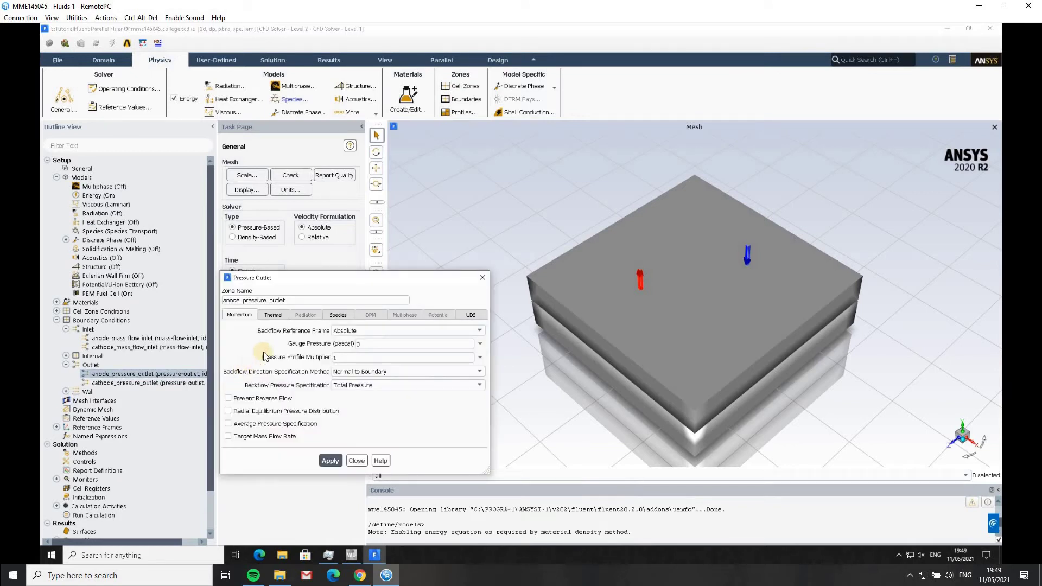
{"action": "left_click", "coordinate": [275, 314]}
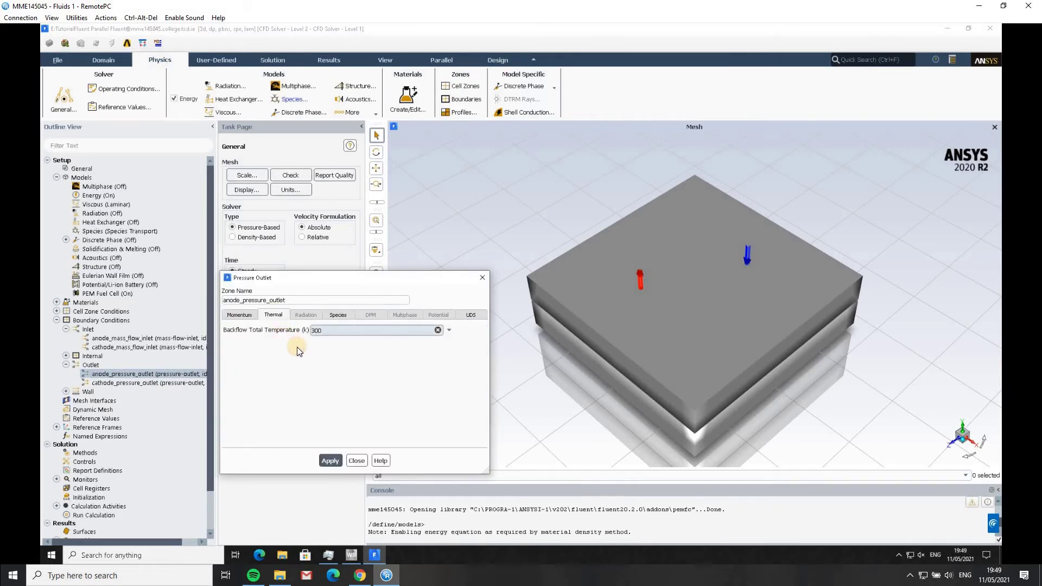
{"action": "left_click", "coordinate": [332, 315]}
{"action": "left_click", "coordinate": [264, 354]}
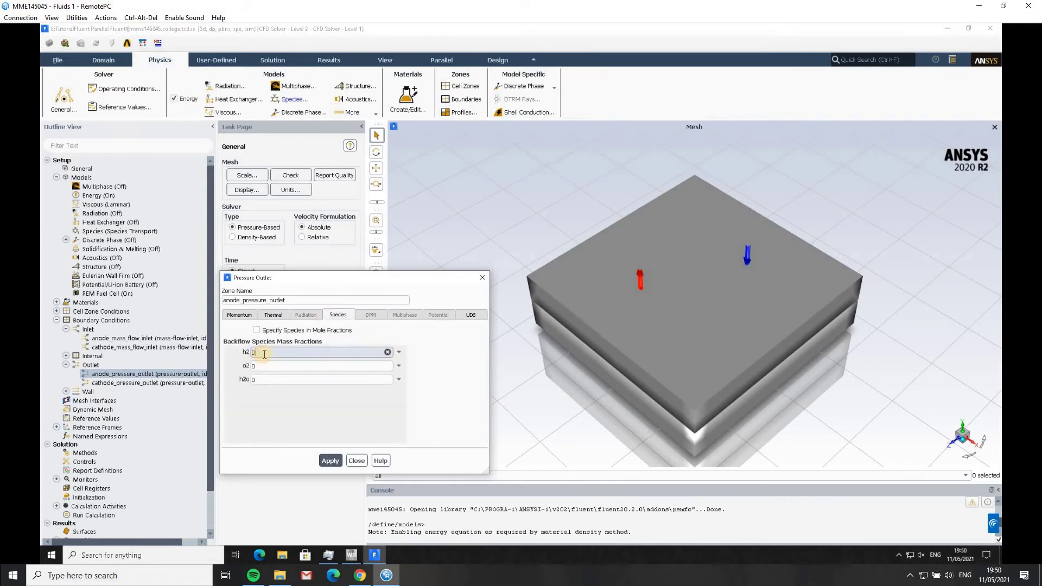
Set the anode pressure outlet's backflow species mass fractions to 0.5 for h2 and 0.5 for h2o, and apply them
{"action": "type", "text": ".5"}
{"action": "left_click", "coordinate": [266, 379]}
{"action": "type", "text": ".5"}
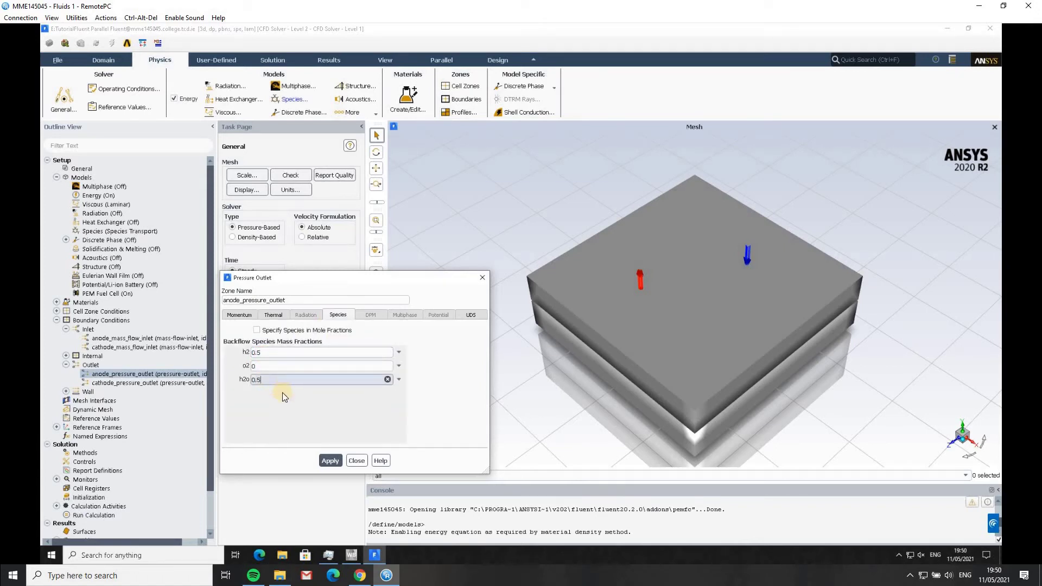
{"action": "key", "text": "shift+Tab"}
{"action": "key", "text": "shift+Tab"}
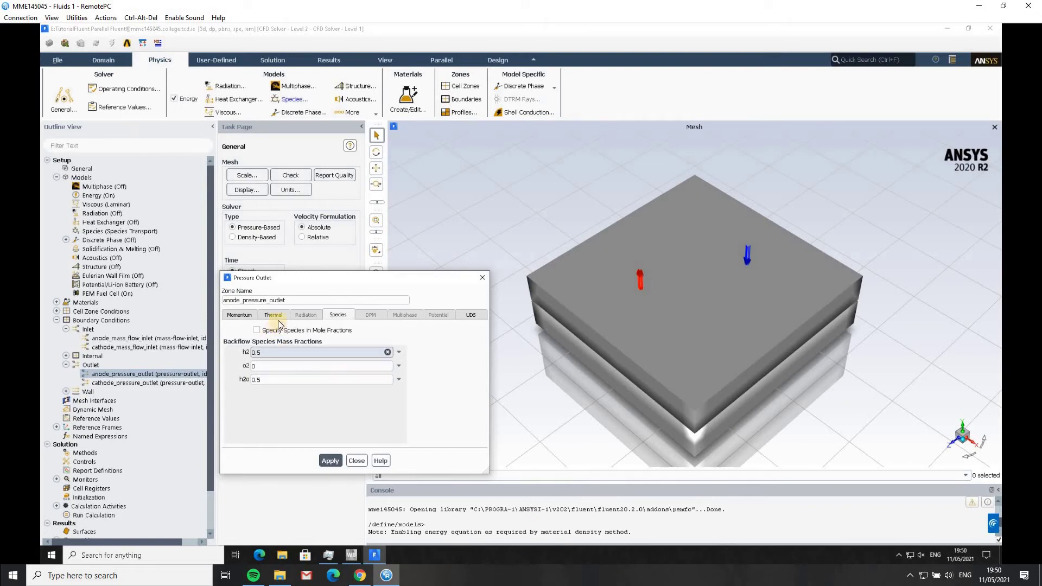
{"action": "left_click", "coordinate": [279, 319]}
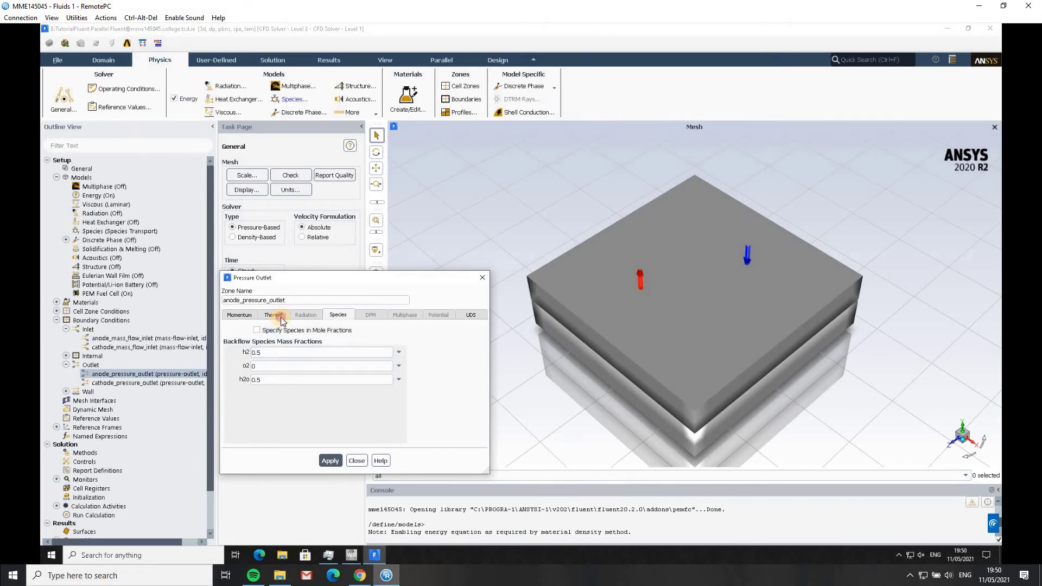
{"action": "left_click", "coordinate": [326, 460]}
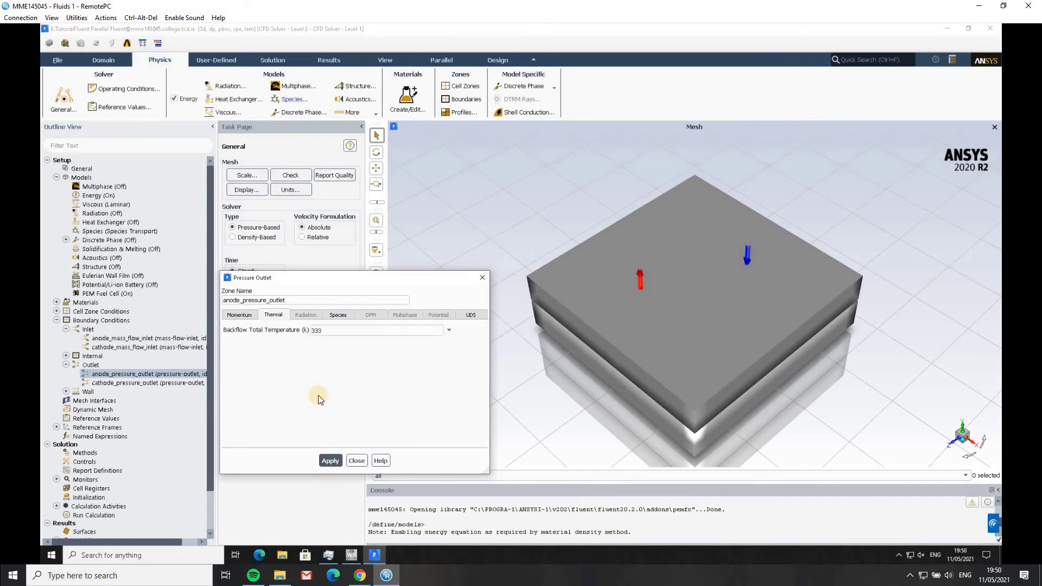
{"action": "left_click", "coordinate": [356, 461]}
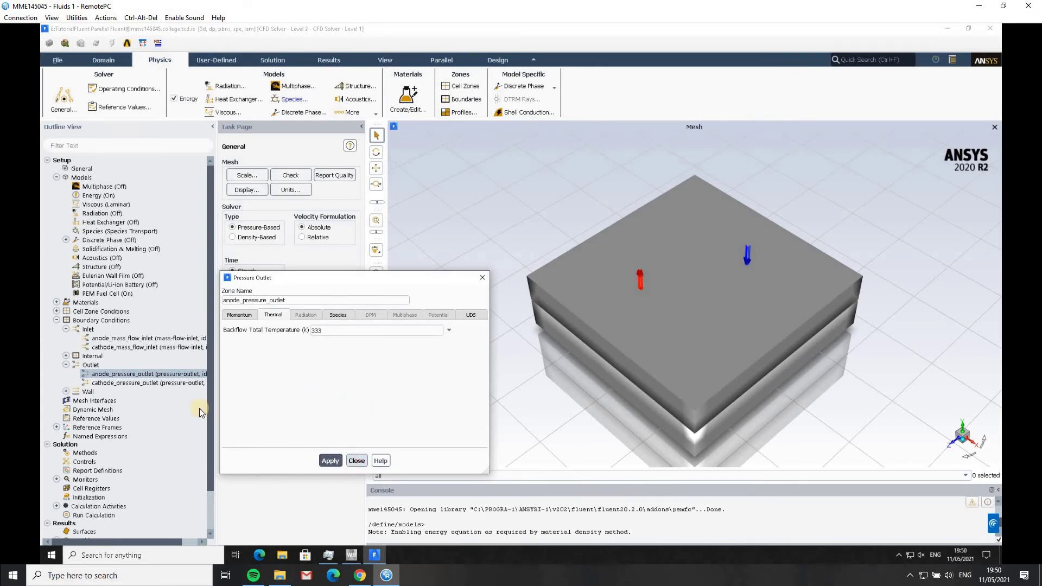
Set the cathode pressure outlet's backflow species mass fractions to 0.2 for o2 and 0.17 for h2o, and apply them
{"action": "right_click", "coordinate": [136, 384]}
{"action": "left_click", "coordinate": [158, 386]}
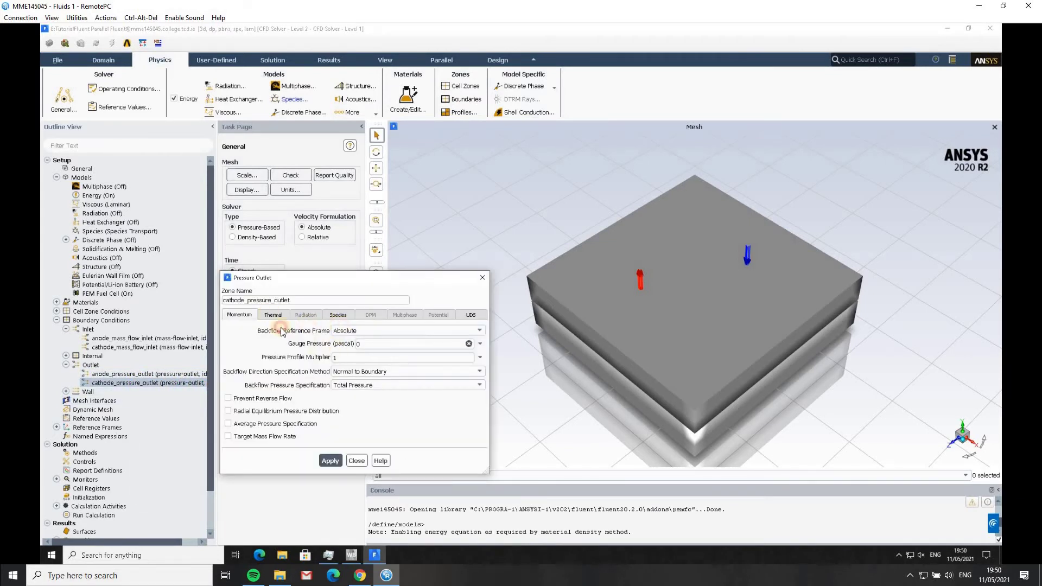
{"action": "left_click", "coordinate": [273, 315]}
{"action": "double_click", "coordinate": [308, 331]}
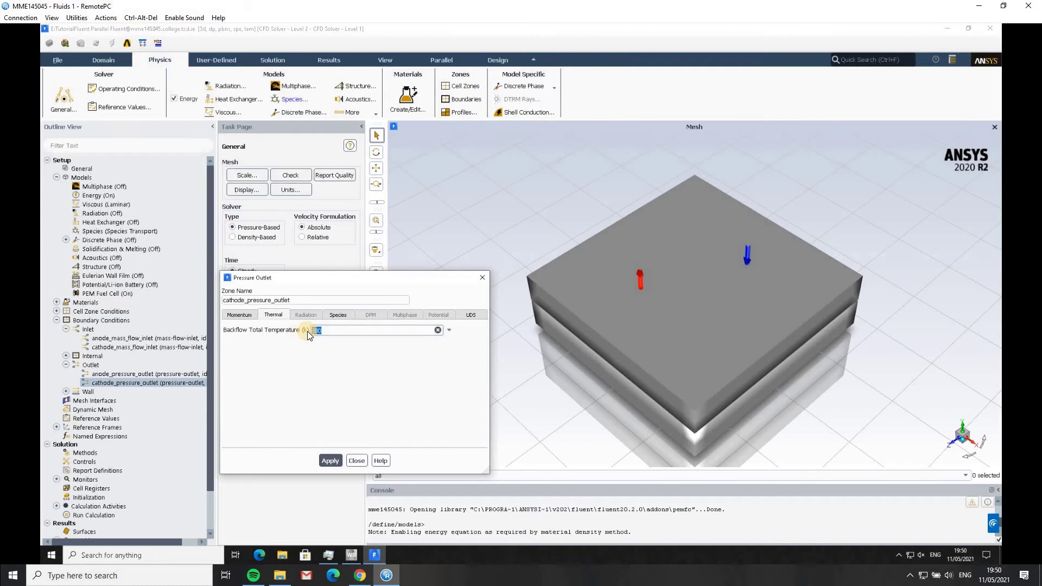
{"action": "left_click", "coordinate": [339, 315]}
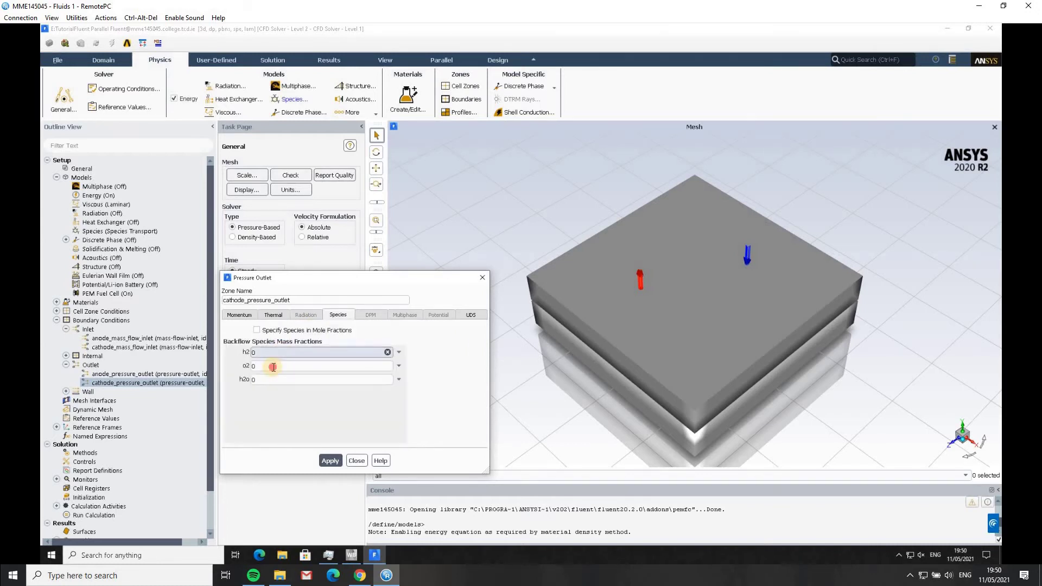
{"action": "type", "text": ".2"}
{"action": "left_click", "coordinate": [266, 379]}
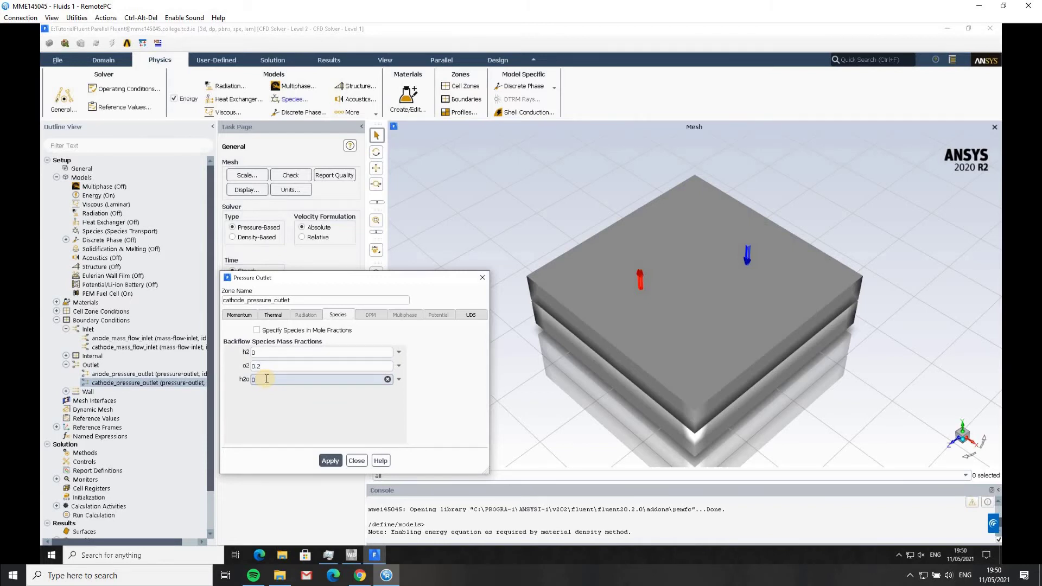
{"action": "type", "text": ".17"}
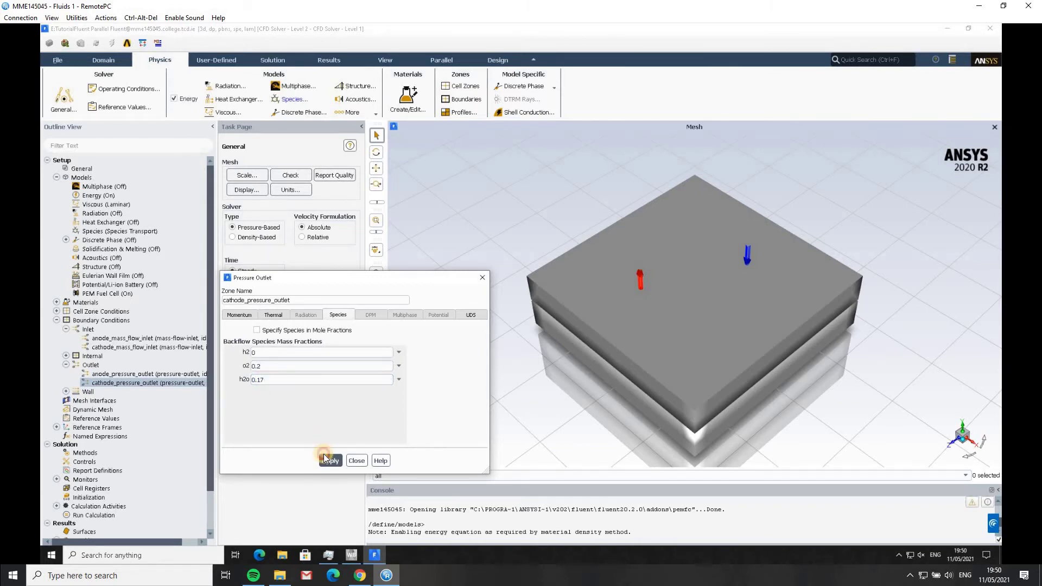
{"action": "left_click", "coordinate": [324, 455]}
{"action": "left_click", "coordinate": [340, 458]}
Give the anode_terminal wall a Temperature thermal condition of 333 K
{"action": "left_click", "coordinate": [65, 365]}
{"action": "left_click", "coordinate": [66, 374]}
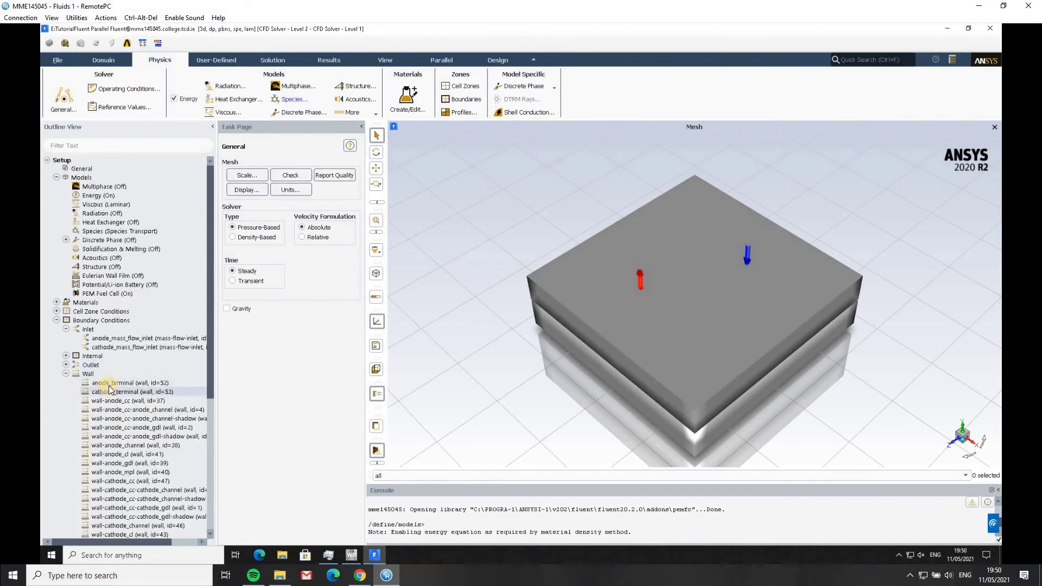
{"action": "right_click", "coordinate": [115, 386]}
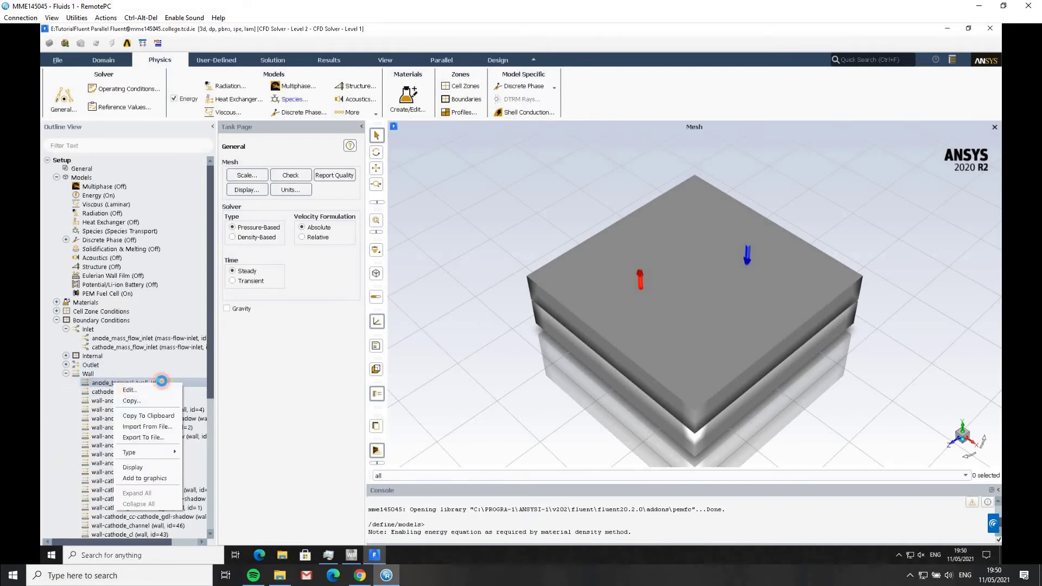
{"action": "left_click", "coordinate": [131, 393]}
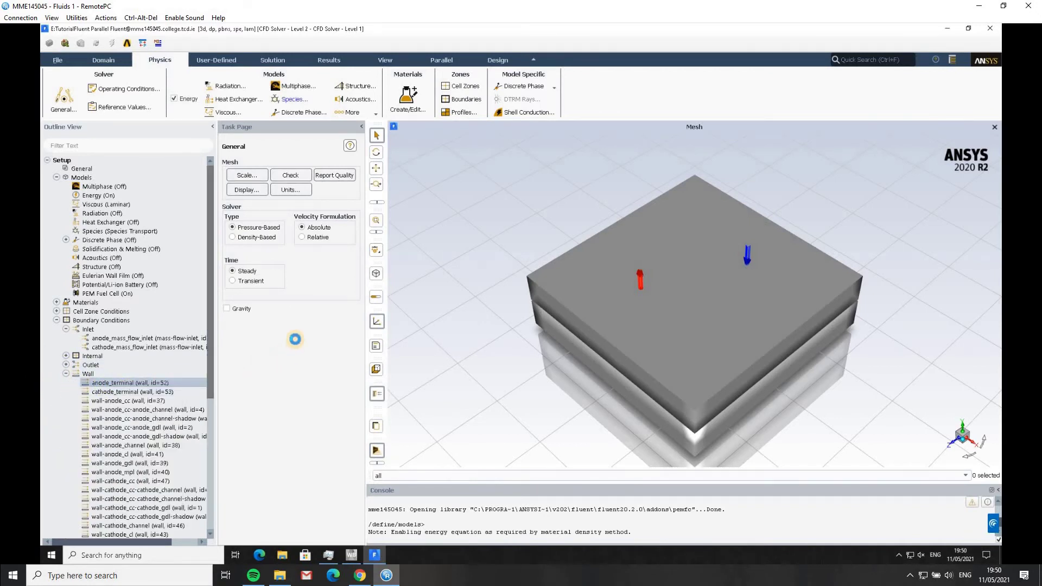
{"action": "left_click", "coordinate": [253, 368]}
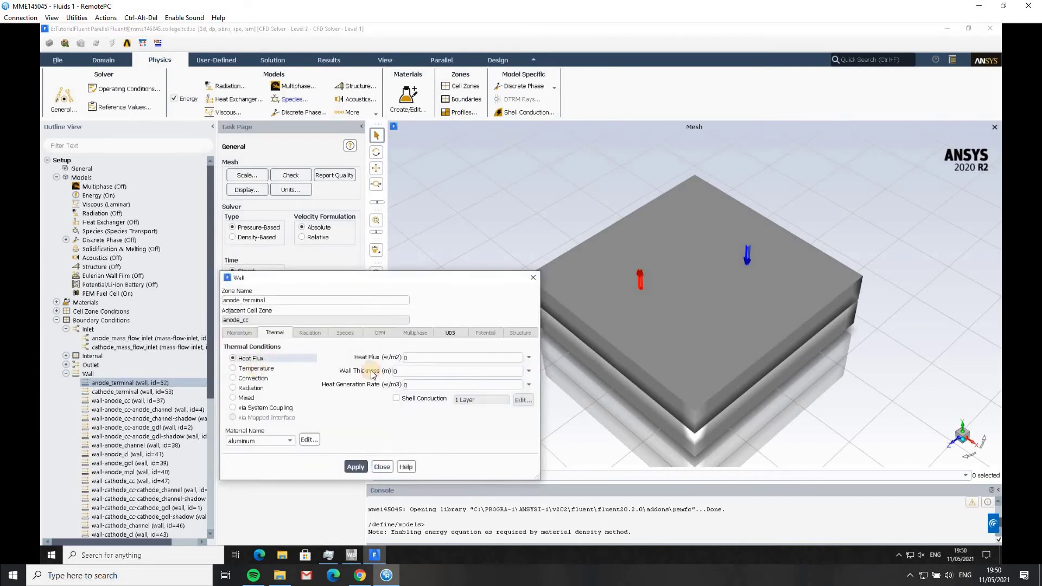
{"action": "double_click", "coordinate": [399, 357]}
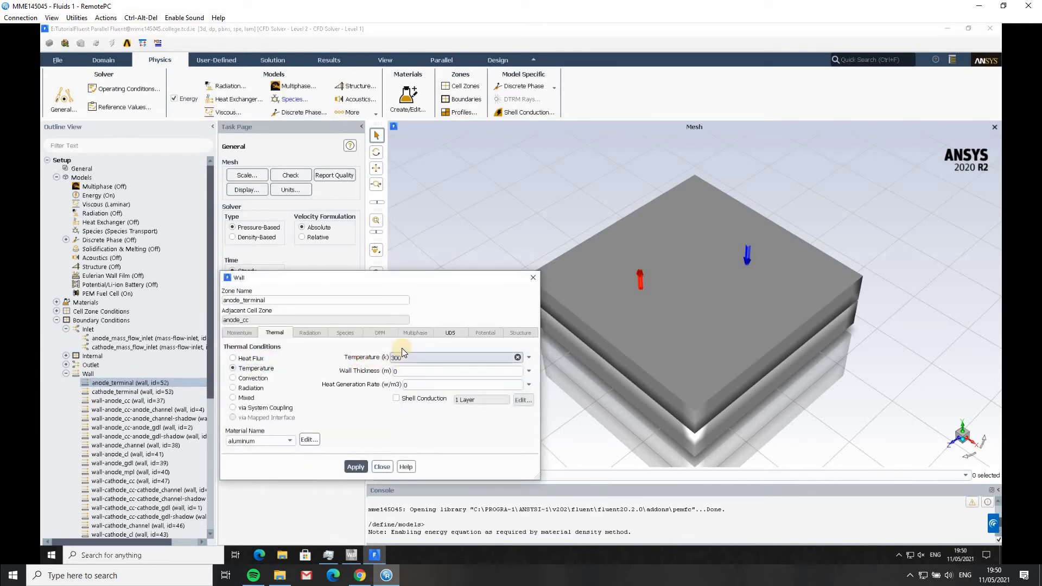
{"action": "type", "text": "333"}
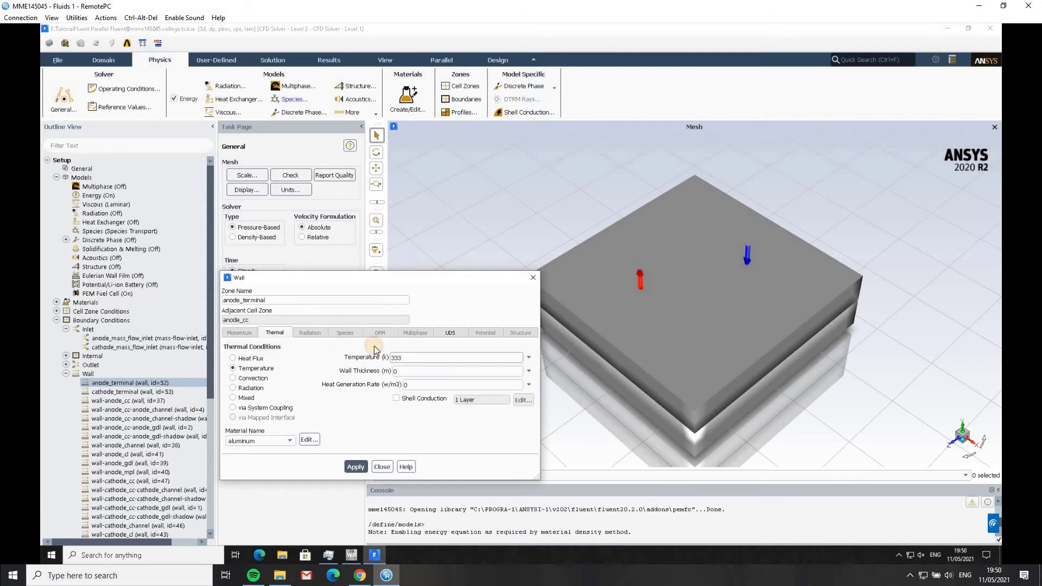
Set the anode terminal's electric potential to a Specified Value of 0 and apply the wall settings
{"action": "left_click", "coordinate": [450, 332]}
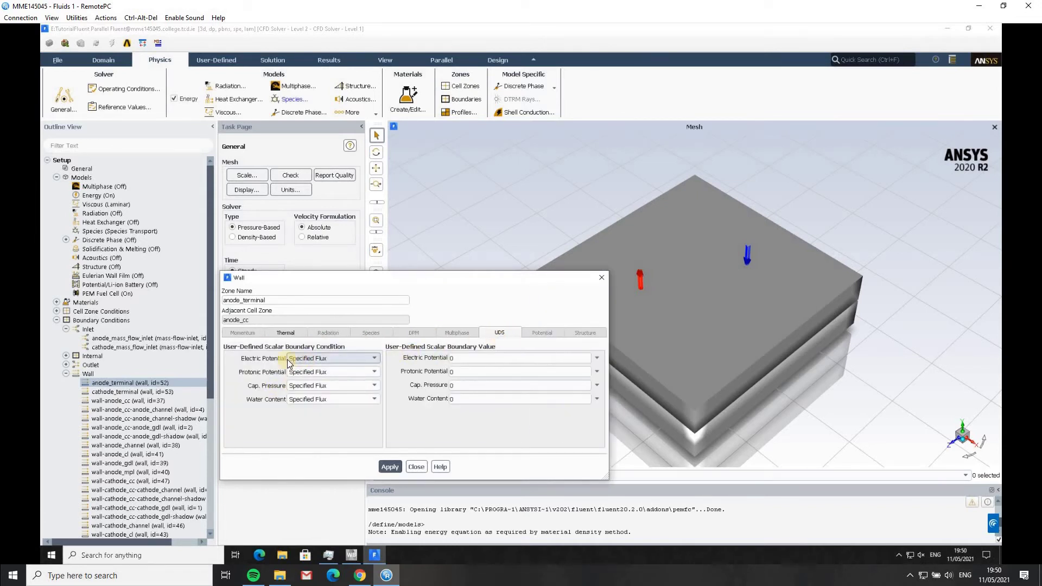
{"action": "left_click", "coordinate": [353, 358]}
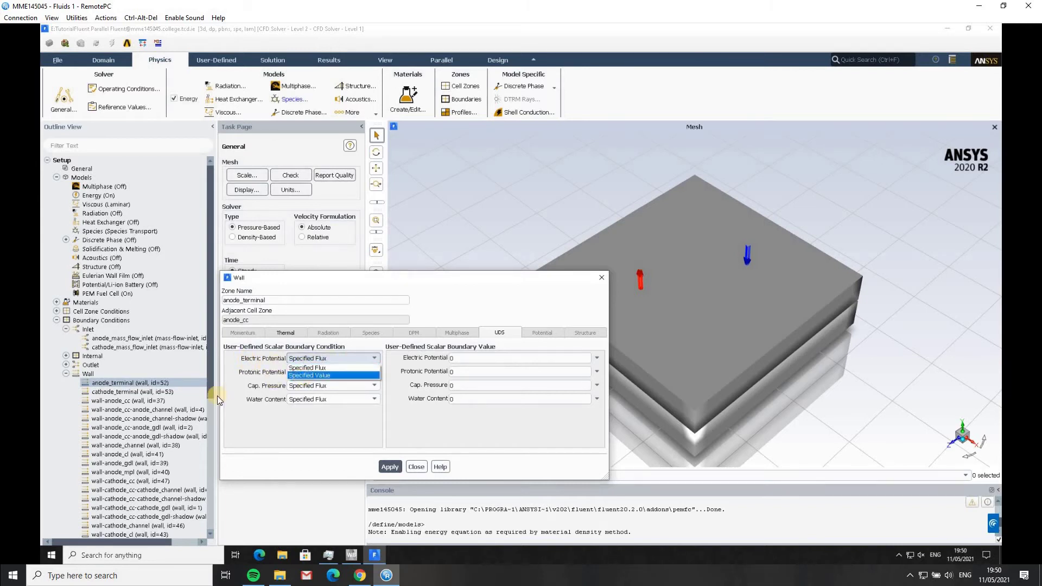
{"action": "left_click", "coordinate": [306, 376]}
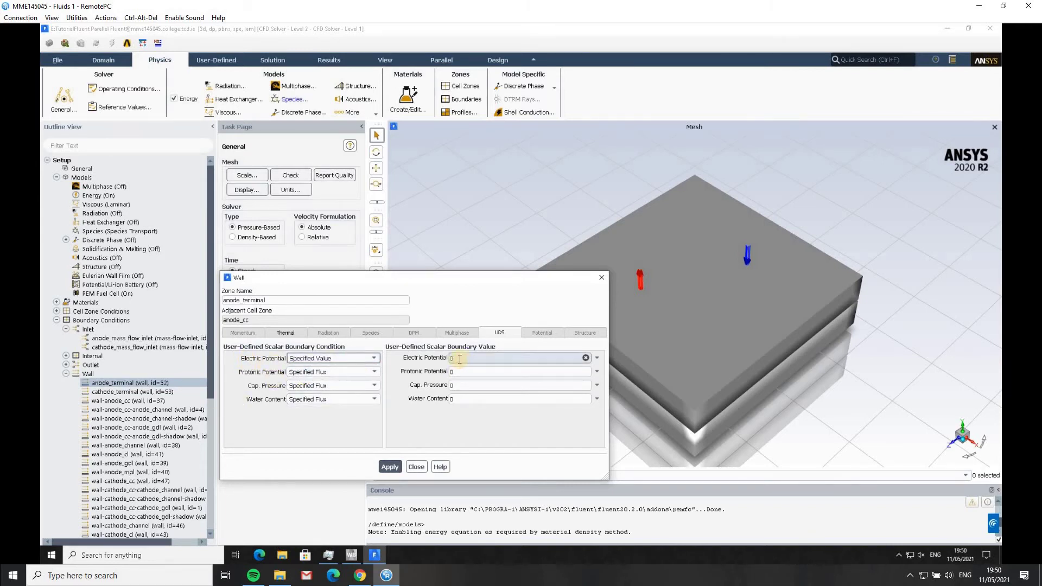
{"action": "left_click", "coordinate": [386, 468]}
{"action": "left_click", "coordinate": [414, 467]}
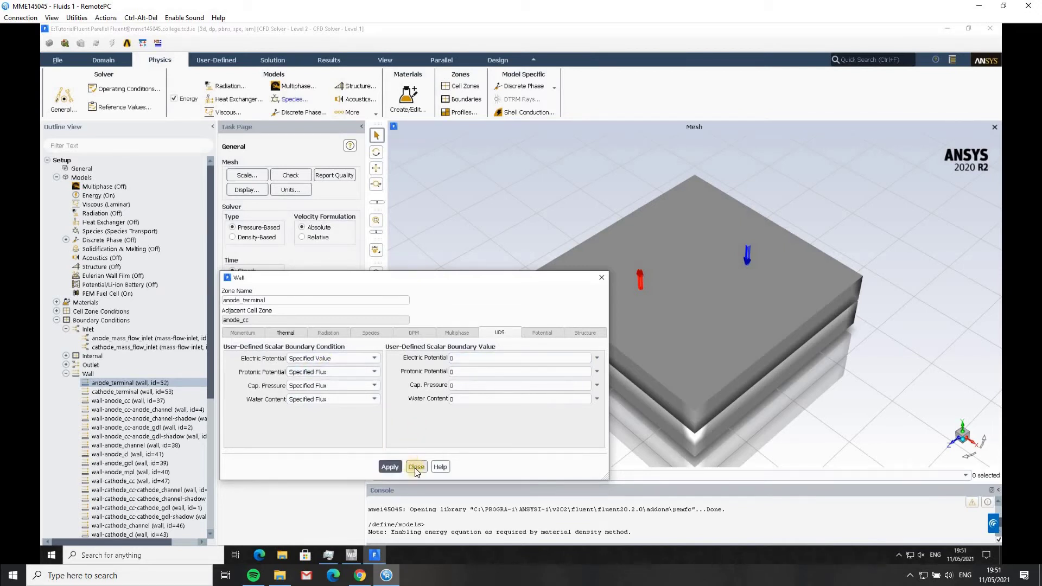
Switch the cathode_terminal wall's thermal condition to Temperature
{"action": "right_click", "coordinate": [145, 396]}
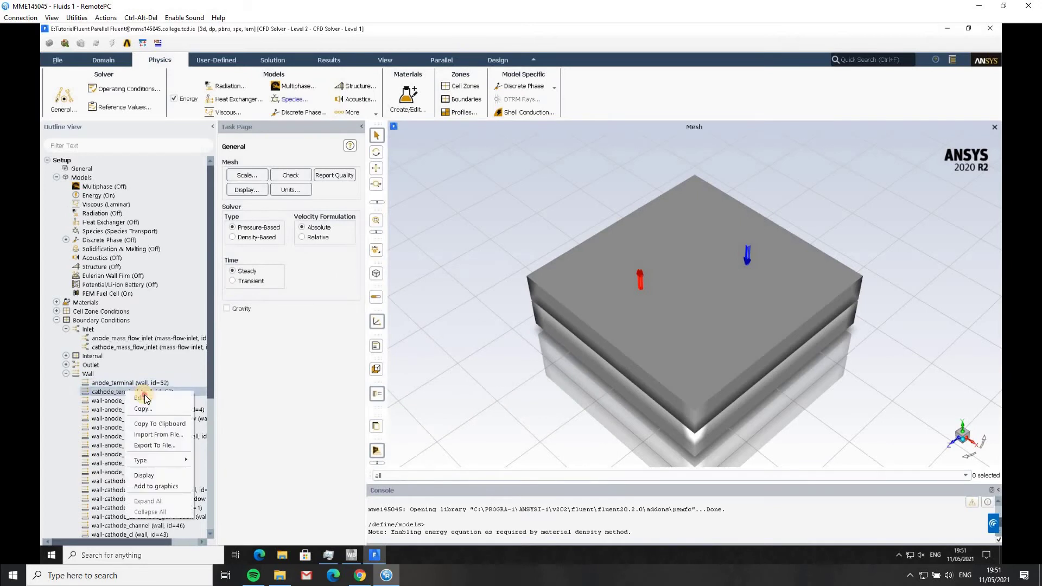
{"action": "left_click", "coordinate": [465, 378]}
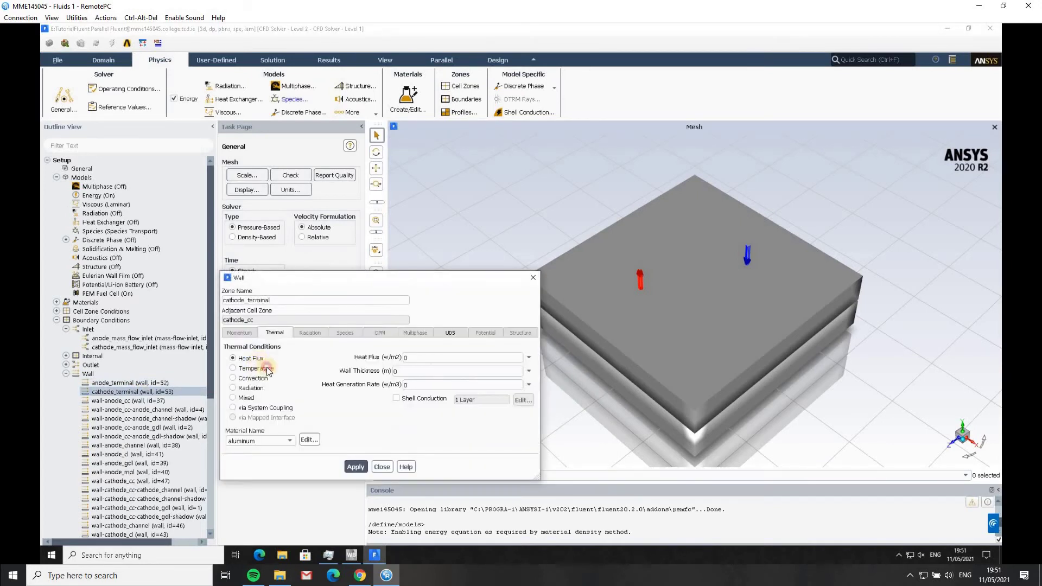
{"action": "left_click", "coordinate": [255, 368]}
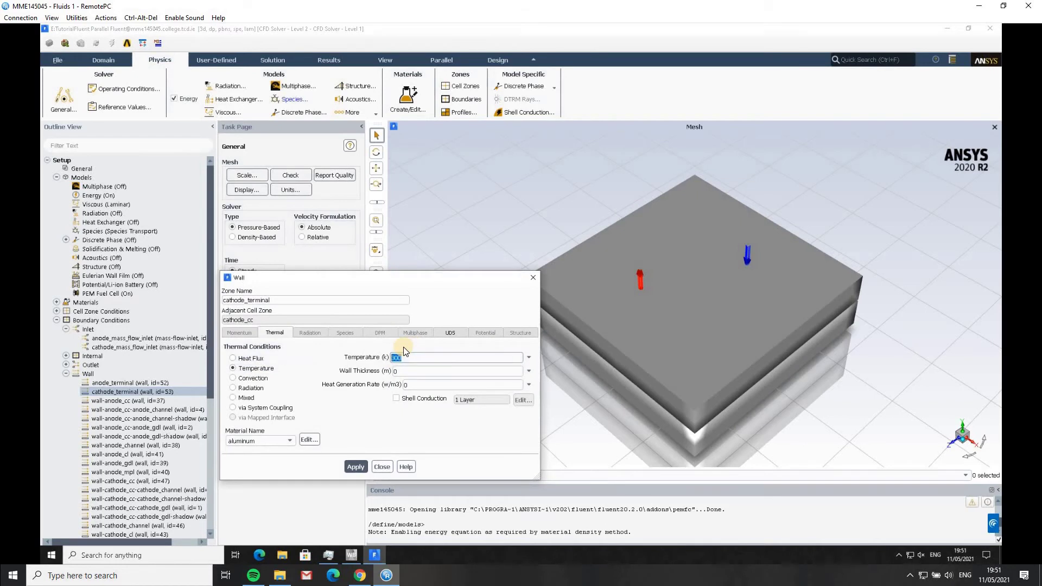
Set the cathode terminal's electric potential to a Specified Value of 0.8 and apply the wall settings
{"action": "left_click", "coordinate": [441, 333]}
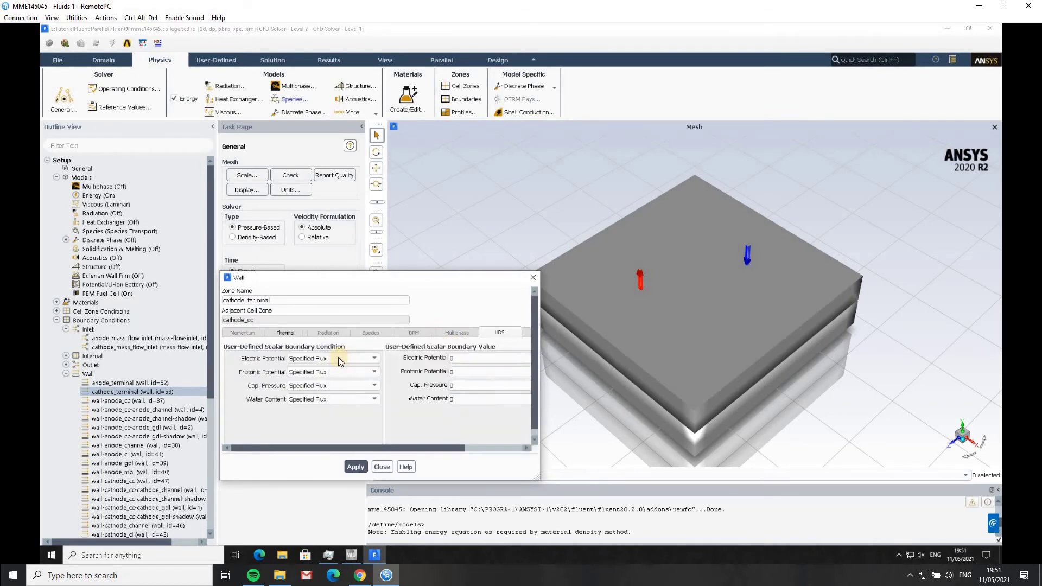
{"action": "left_click", "coordinate": [336, 359]}
{"action": "left_click", "coordinate": [315, 375]}
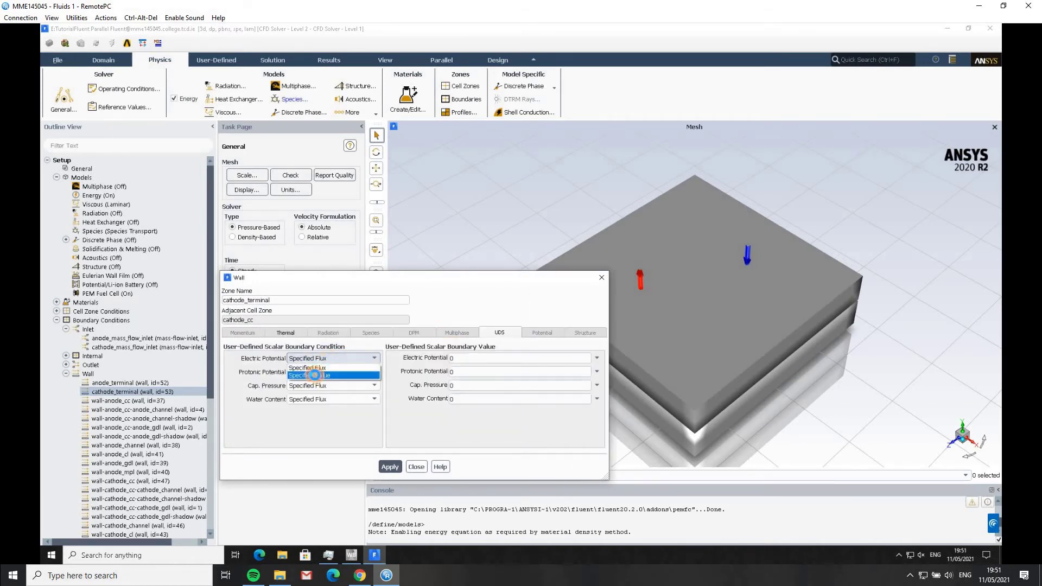
{"action": "left_click", "coordinate": [470, 359]}
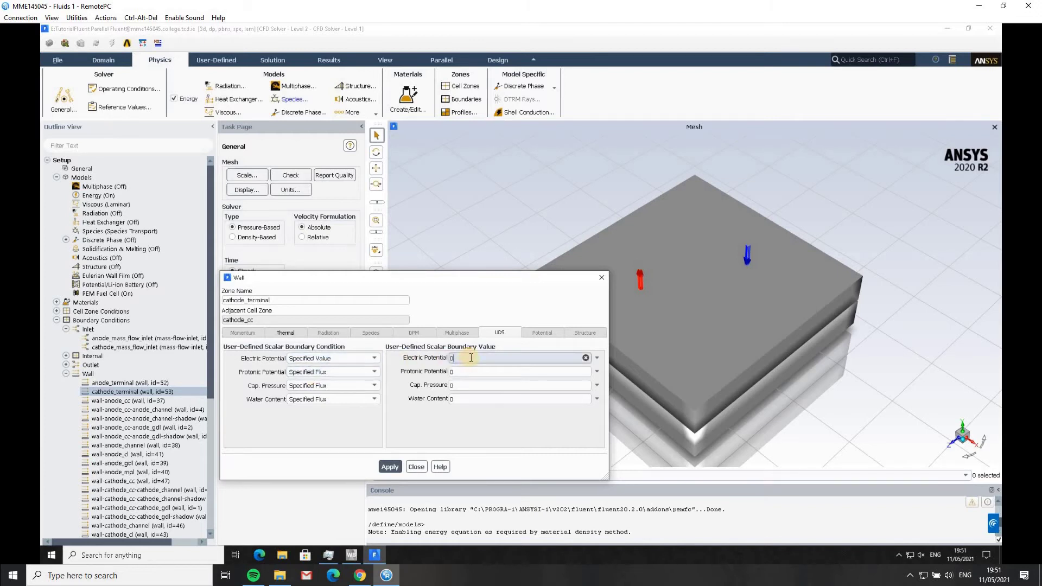
{"action": "type", "text": ".8"}
{"action": "left_click", "coordinate": [439, 424]}
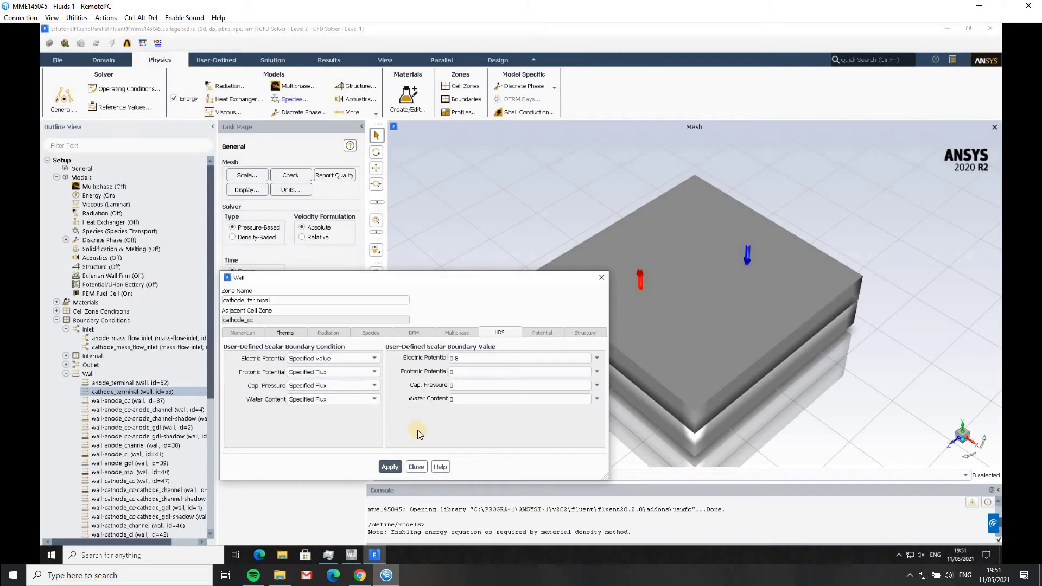
{"action": "left_click", "coordinate": [392, 468]}
{"action": "left_click", "coordinate": [415, 466]}
Review the solid materials defined for the fuel cell, including the default collector material
{"action": "left_click", "coordinate": [65, 373]}
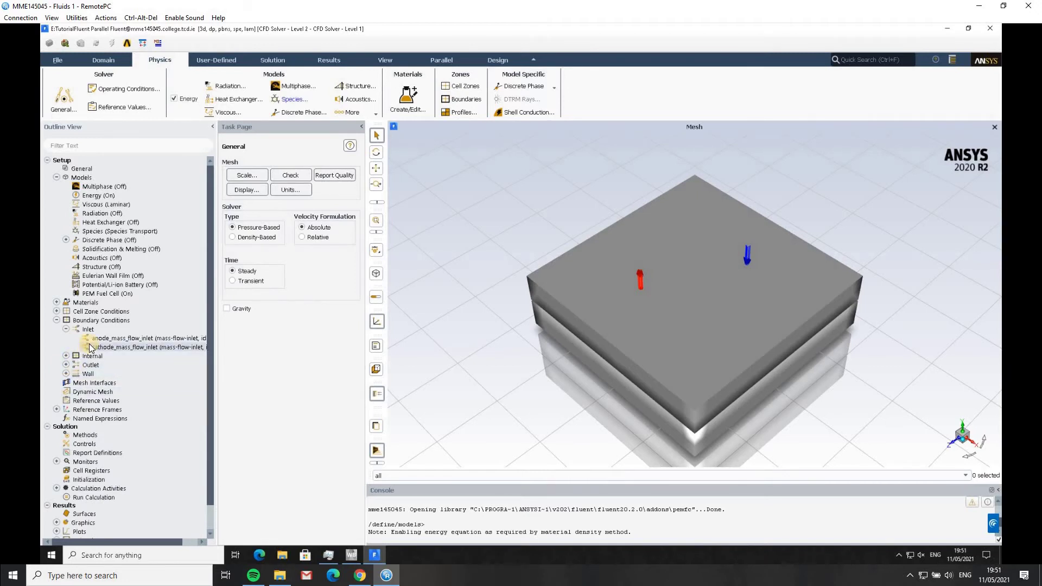
{"action": "left_click", "coordinate": [56, 303]}
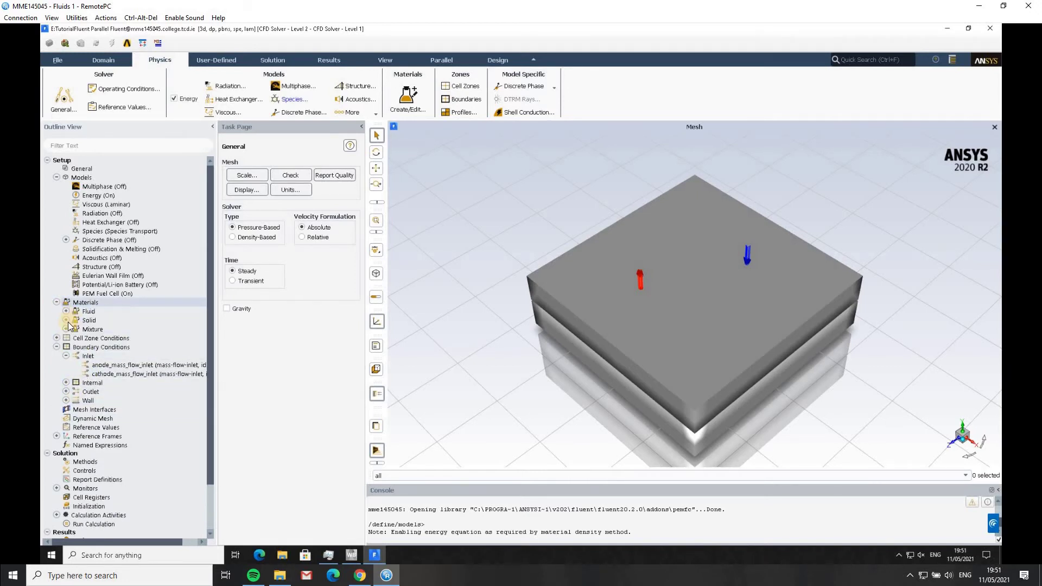
{"action": "left_click", "coordinate": [66, 321]}
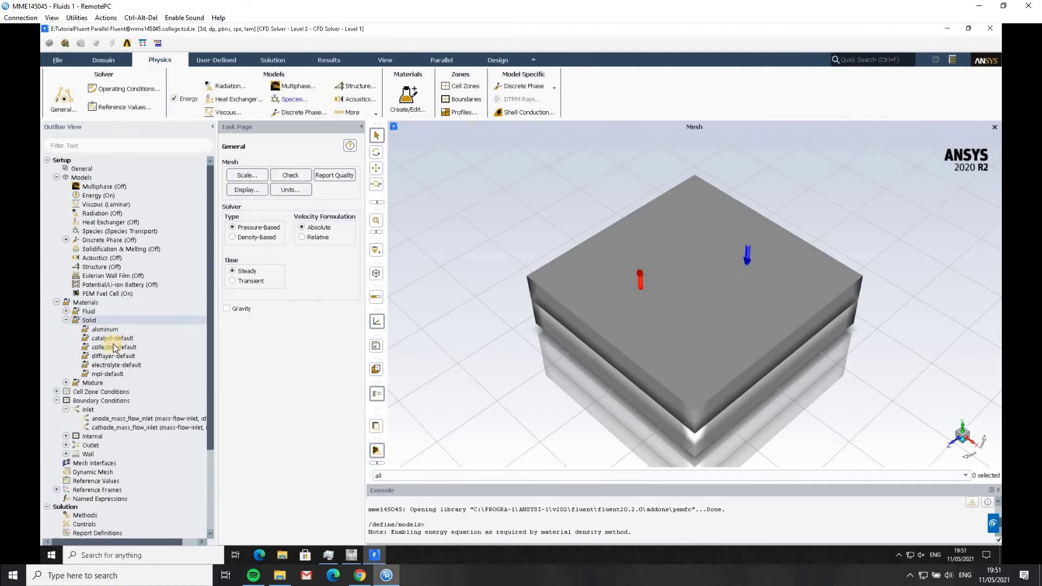
{"action": "left_click", "coordinate": [113, 346]}
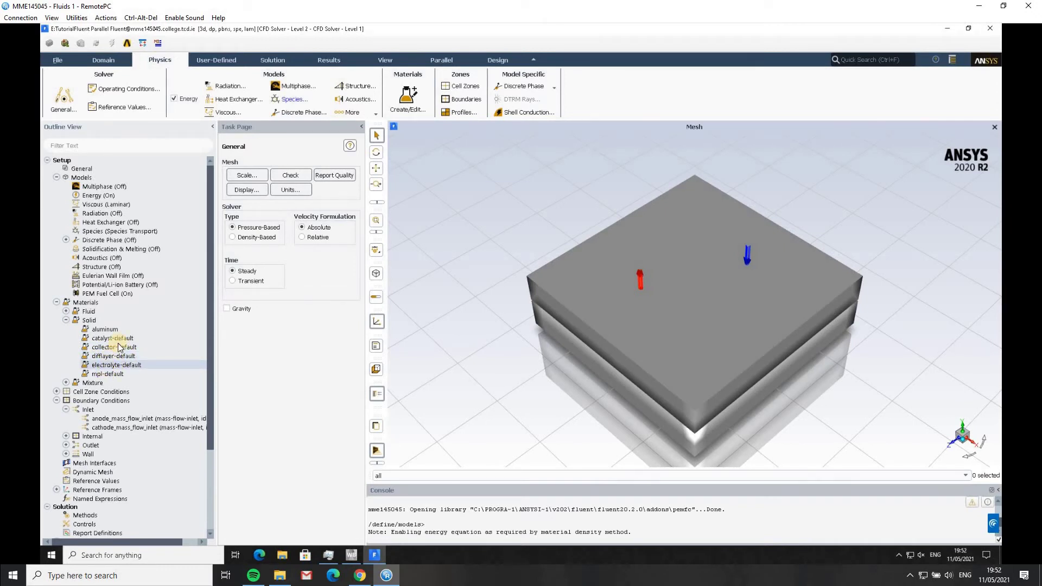
{"action": "left_click", "coordinate": [117, 347]}
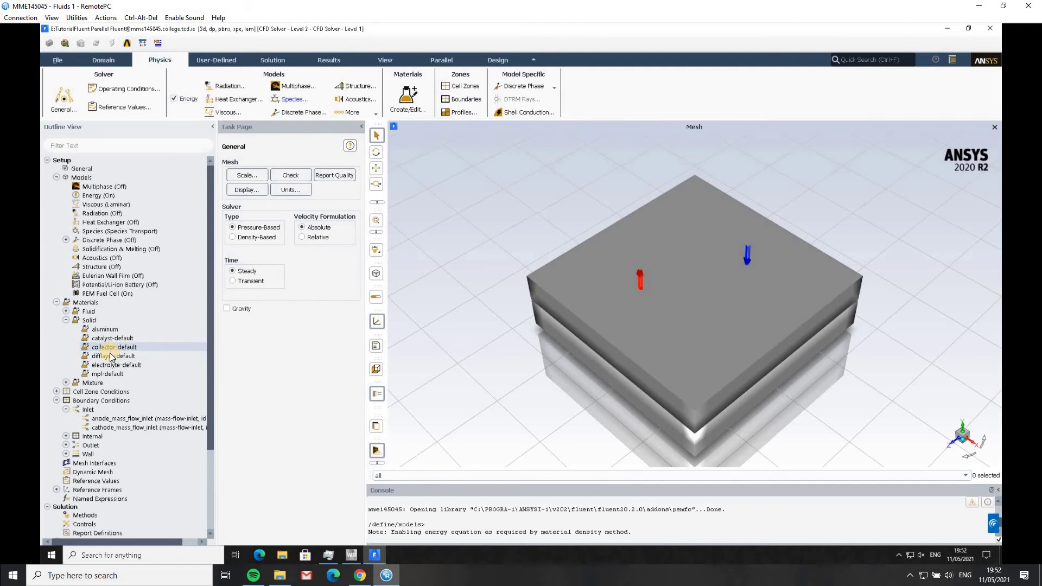
{"action": "left_click", "coordinate": [66, 319]}
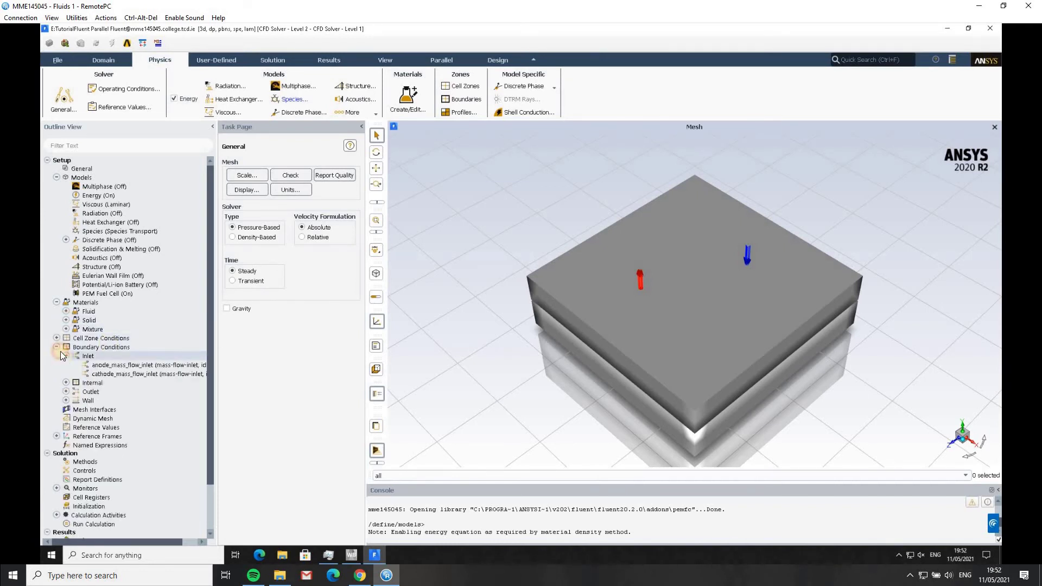
Set the pressure-velocity coupling scheme to Coupled in the solution methods
{"action": "left_click", "coordinate": [66, 355]}
{"action": "double_click", "coordinate": [98, 346]}
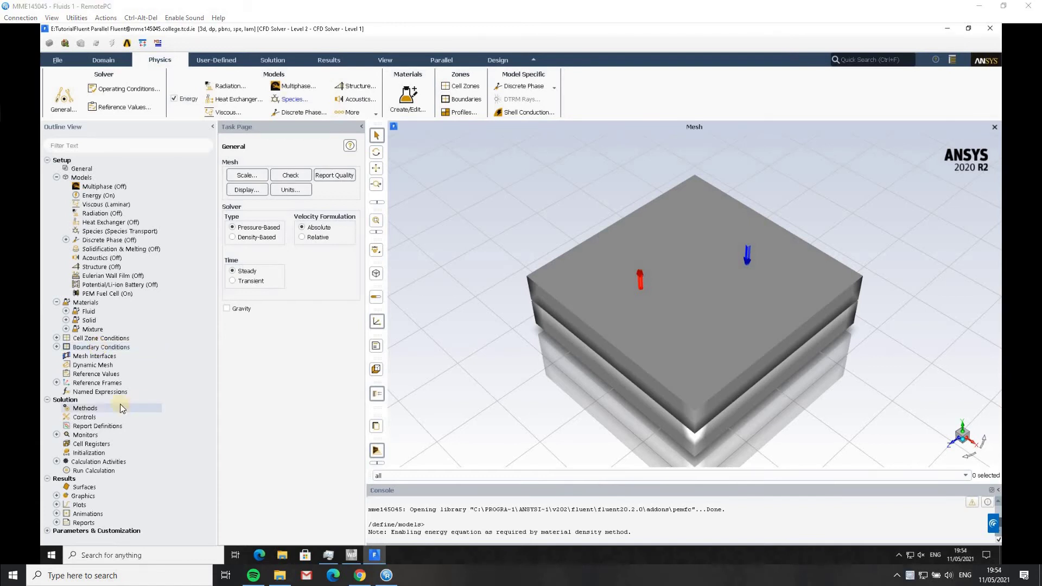
{"action": "left_click", "coordinate": [87, 409]}
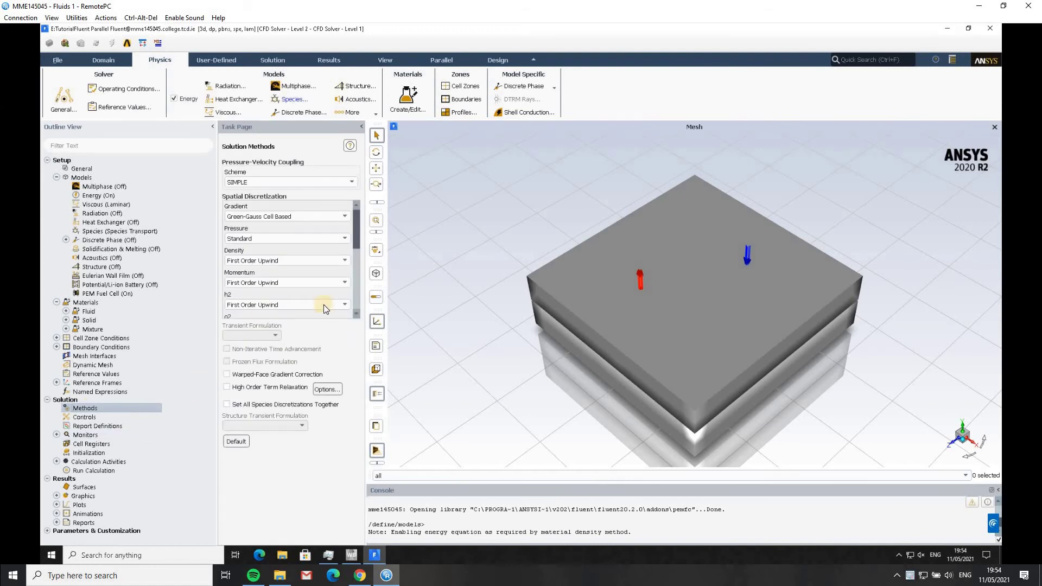
{"action": "left_click", "coordinate": [348, 182]}
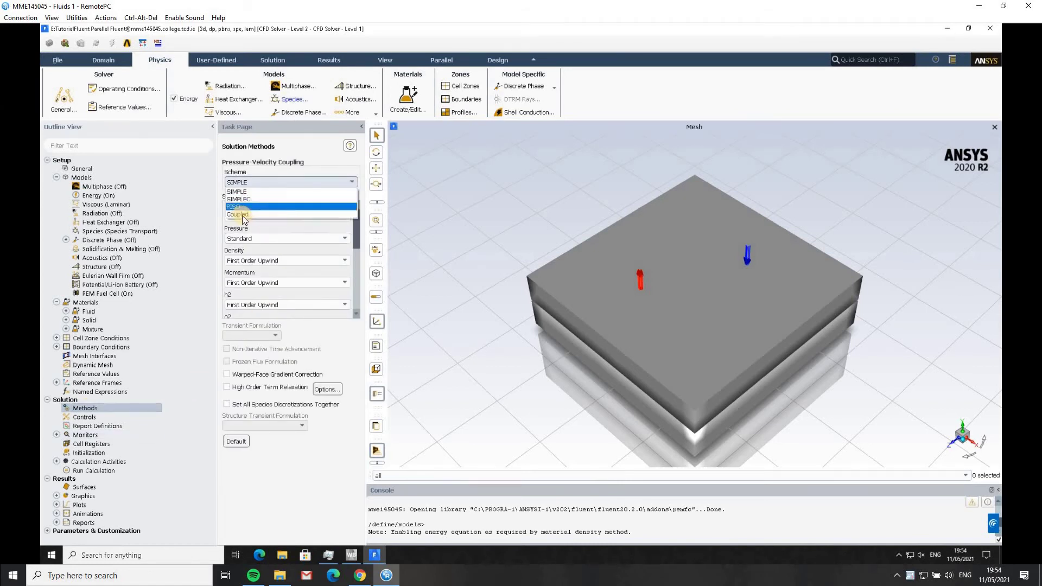
{"action": "left_click", "coordinate": [238, 214]}
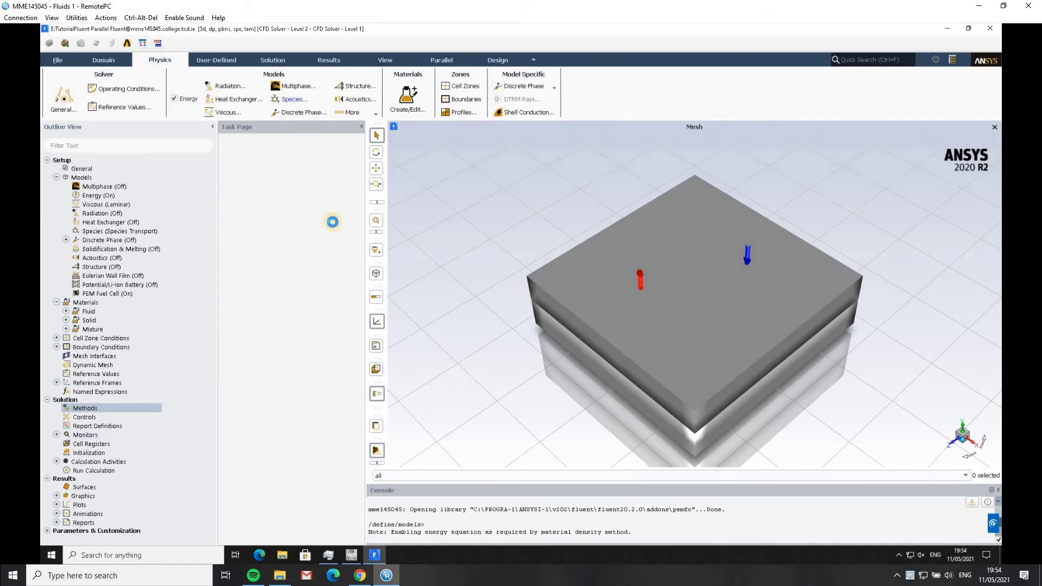
Set the spatial discretization to Least Squares Cell Based for the gradient and Second Order for the pressure
{"action": "left_click", "coordinate": [344, 217]}
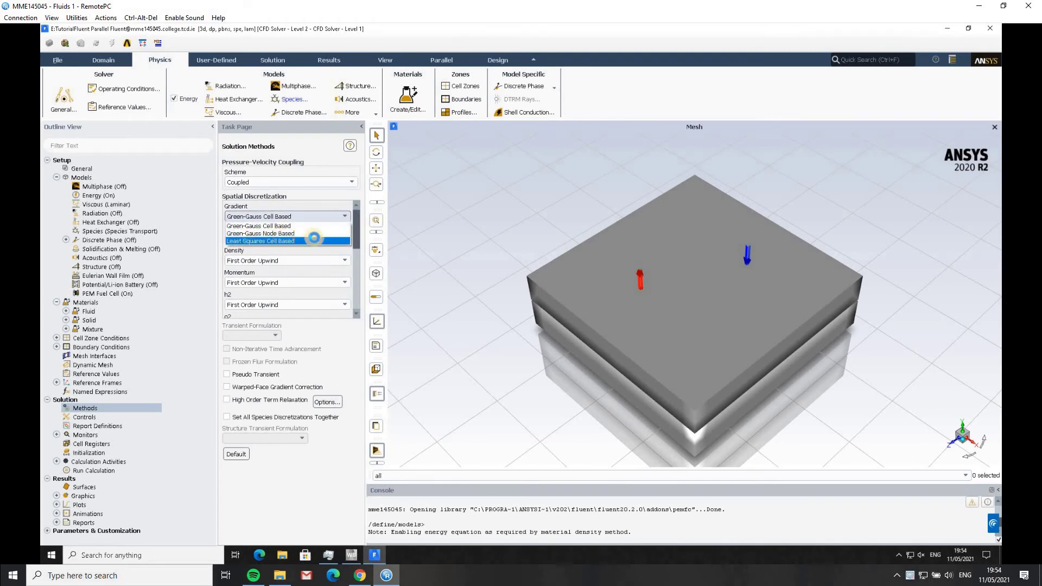
{"action": "left_click", "coordinate": [320, 237]}
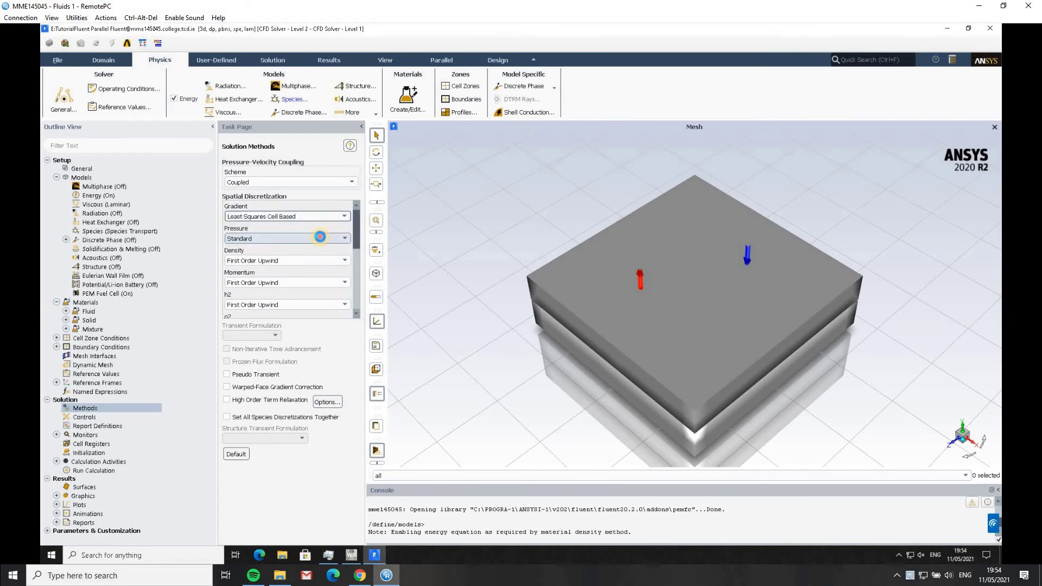
{"action": "left_click", "coordinate": [268, 239]}
{"action": "left_click", "coordinate": [266, 250]}
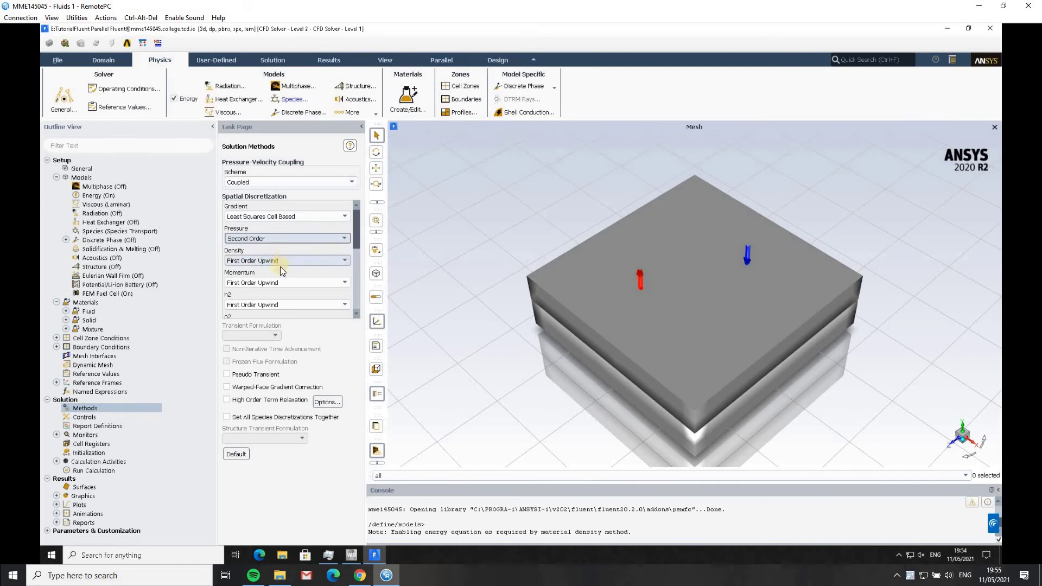
Set all species discretizations together and use Second Order Upwind for species, energy, electric potential, protonic potential and capillary pressure
{"action": "left_click", "coordinate": [227, 417]}
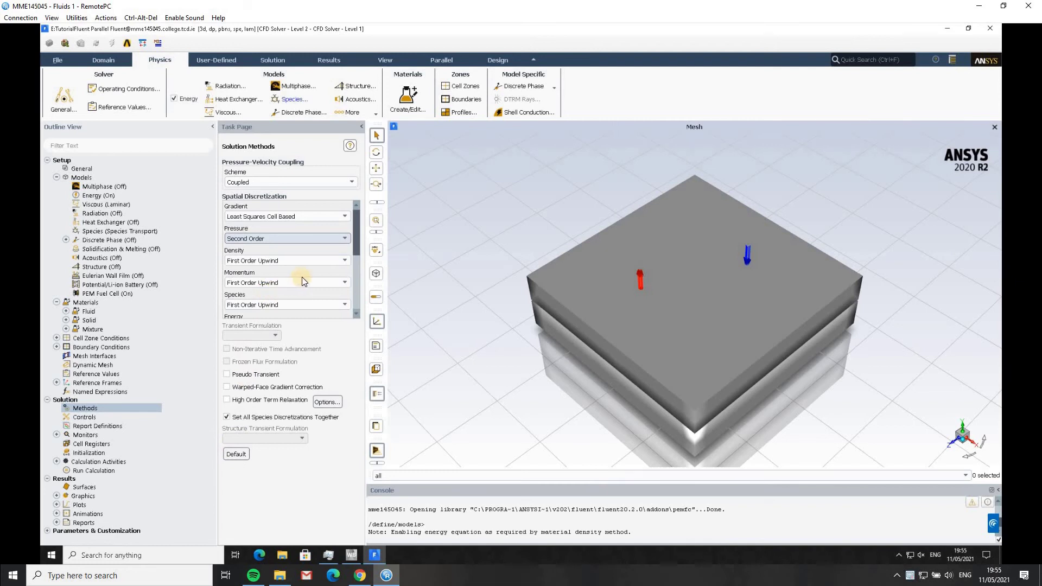
{"action": "scroll", "coordinate": [300, 279], "scroll_direction": "down", "scroll_amount": 1}
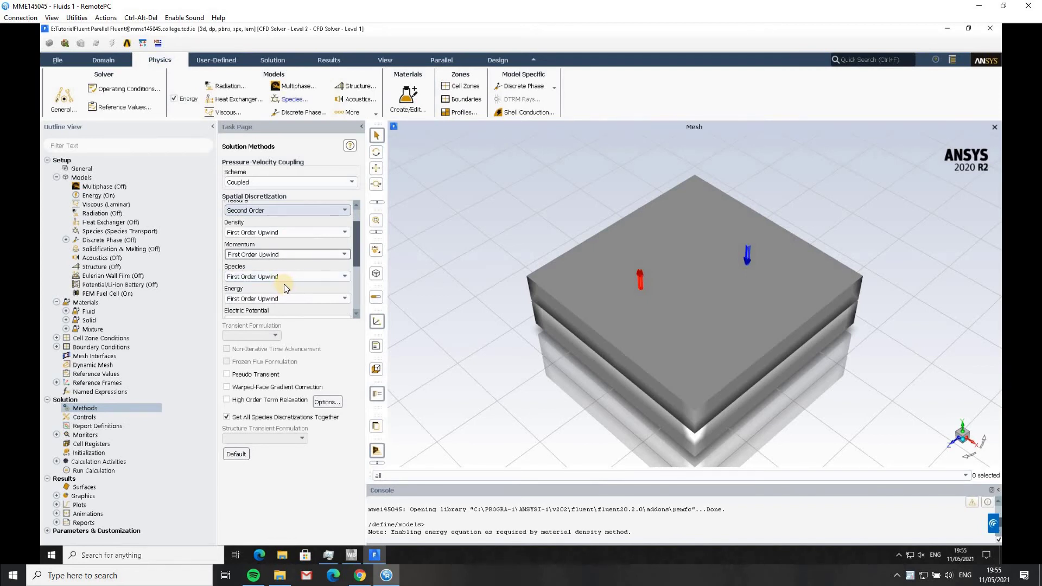
{"action": "scroll", "coordinate": [287, 271], "scroll_direction": "down", "scroll_amount": 5}
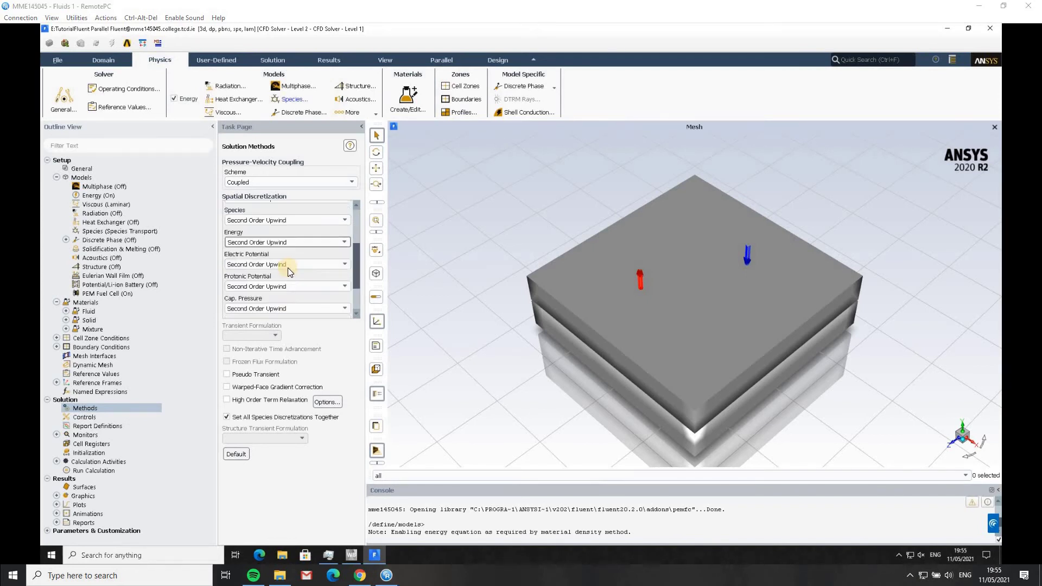
Set the explicit relaxation factors in the solution controls to 0.3 for momentum and 0.7 for pressure
{"action": "left_click", "coordinate": [84, 417]}
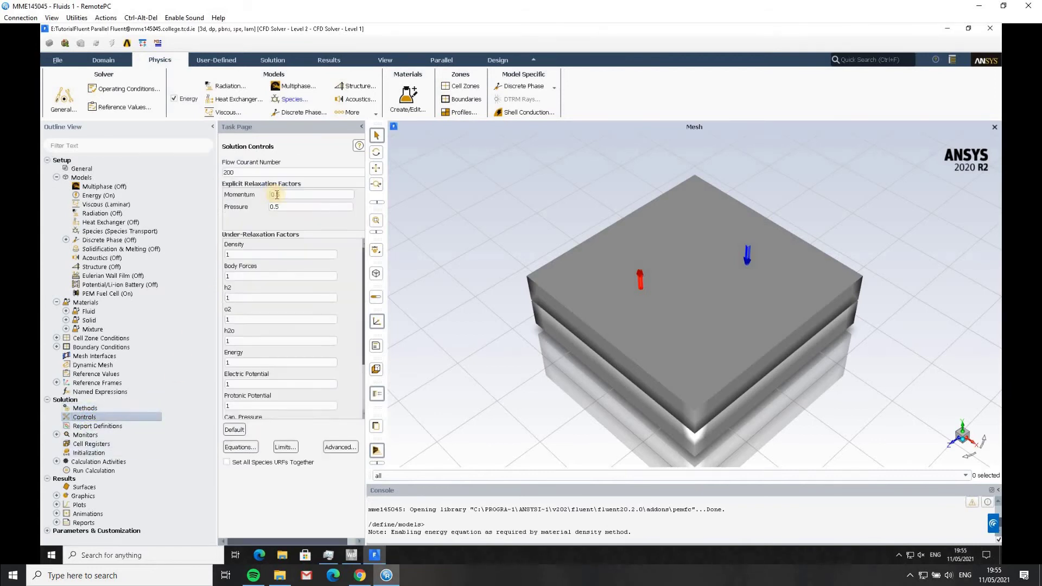
{"action": "left_click", "coordinate": [315, 208]}
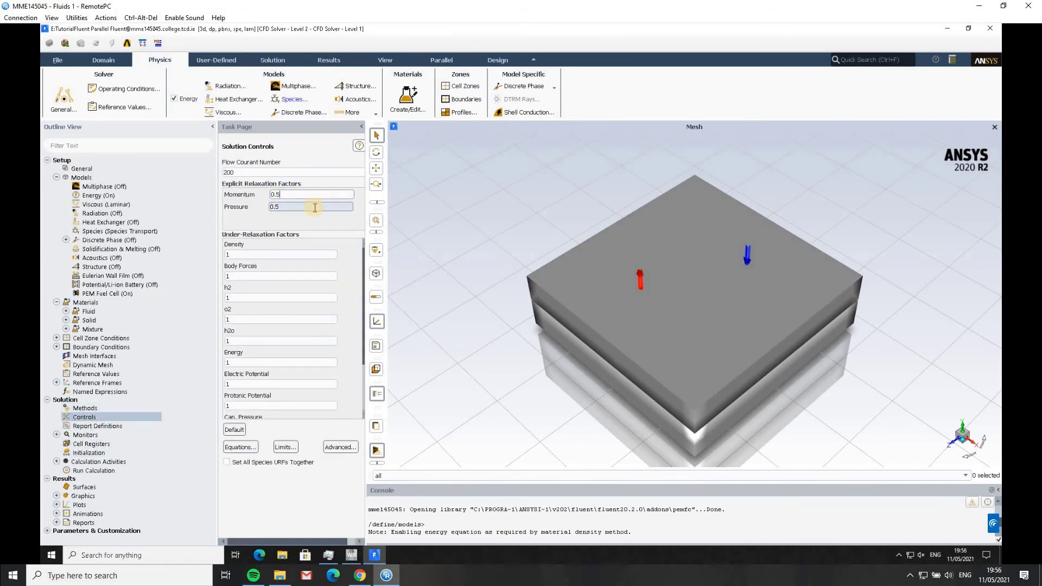
{"action": "key", "text": "BackSpace"}
{"action": "type", "text": "3"}
{"action": "left_click", "coordinate": [313, 208]}
{"action": "key", "text": "BackSpace"}
{"action": "type", "text": "7"}
{"action": "left_click", "coordinate": [277, 234]}
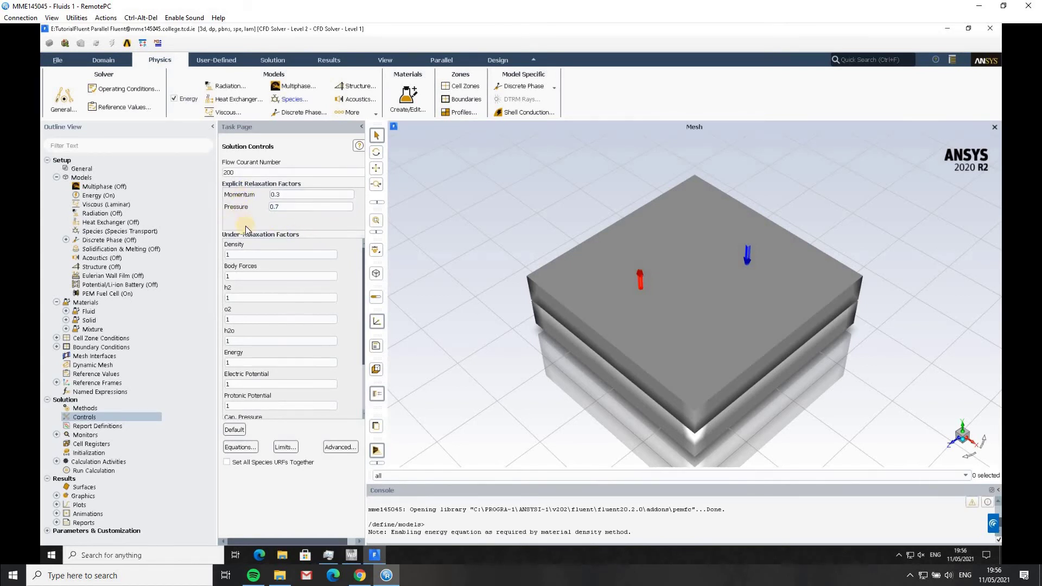
Set the energy under-relaxation factor to 0.95
{"action": "left_click", "coordinate": [272, 276]}
{"action": "left_click", "coordinate": [242, 364]}
{"action": "left_click", "coordinate": [242, 342]}
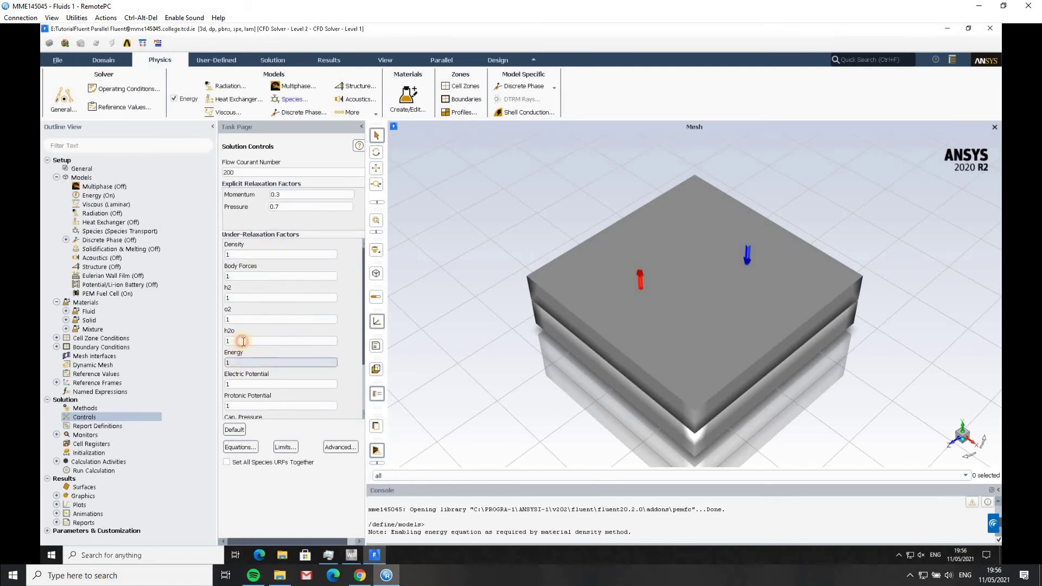
{"action": "left_click", "coordinate": [237, 384]}
{"action": "left_click", "coordinate": [250, 362]}
{"action": "key", "text": "BackSpace"}
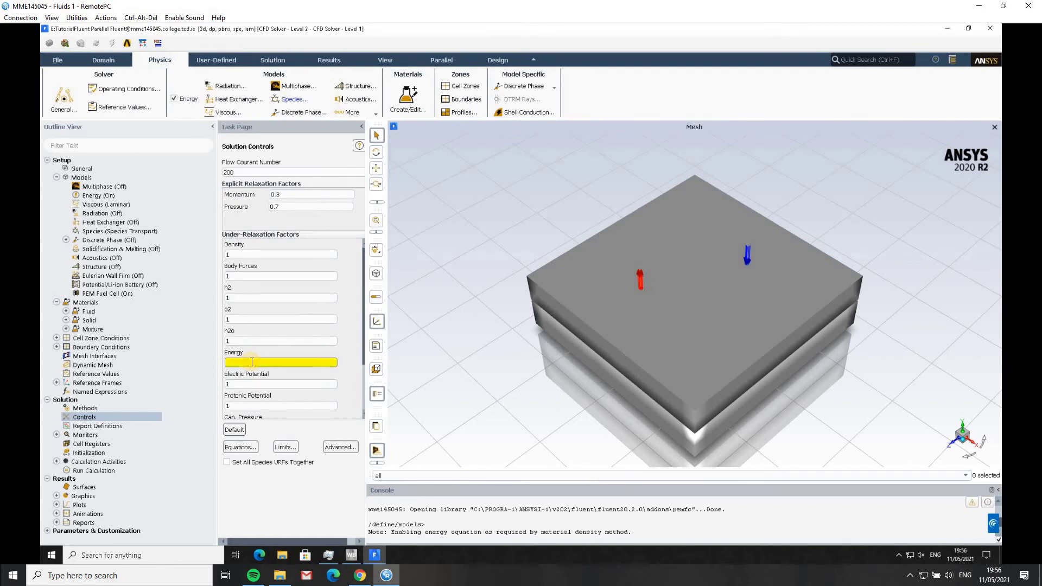
{"action": "type", "text": "0.95"}
Set all species under-relaxation factors together, using a value of 0.95
{"action": "left_click", "coordinate": [232, 461]}
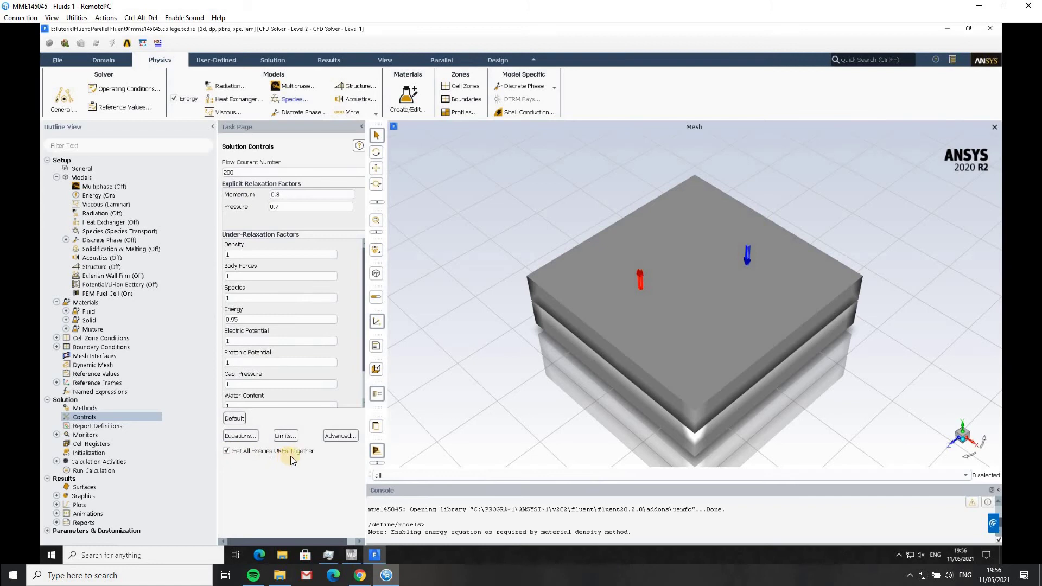
{"action": "left_click", "coordinate": [266, 299]}
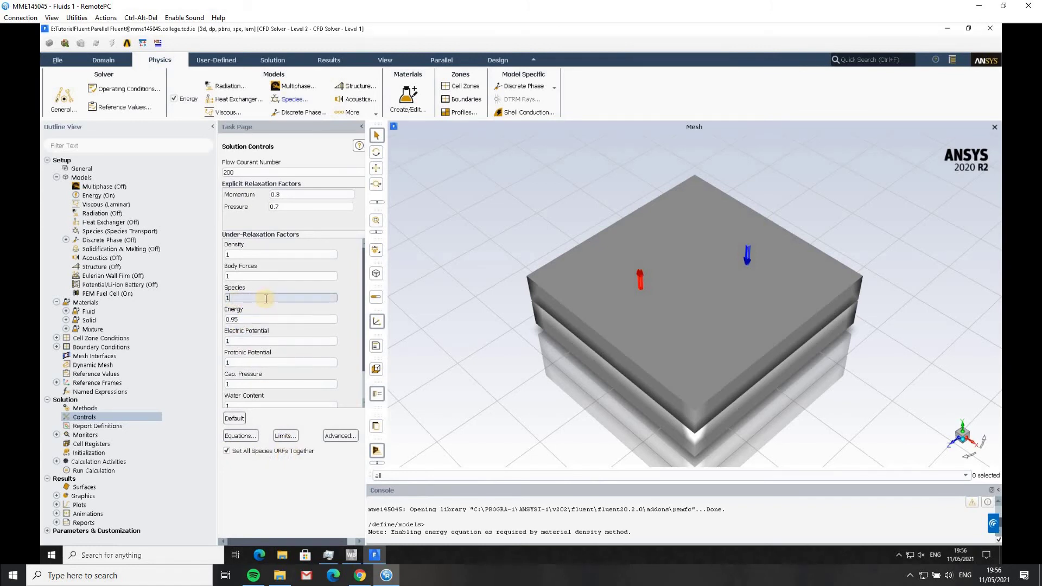
{"action": "key", "text": "BackSpace"}
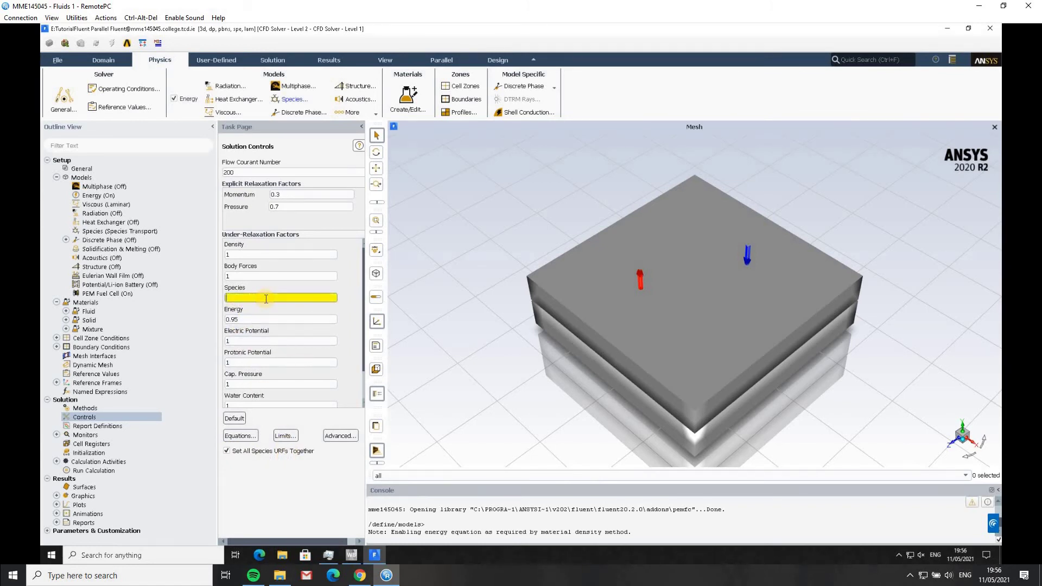
{"action": "type", "text": "0.95"}
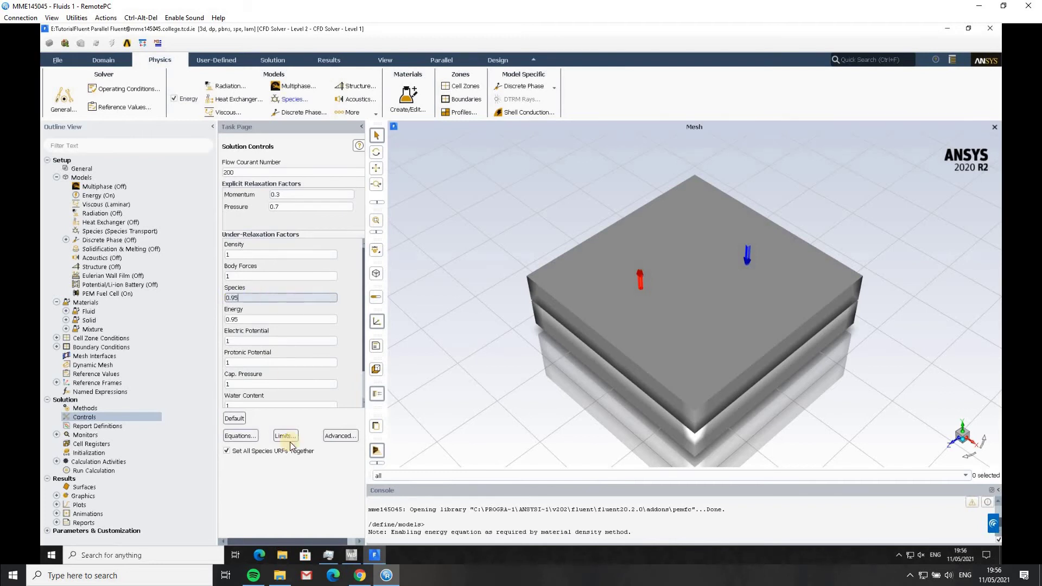
{"action": "key", "text": "Tab"}
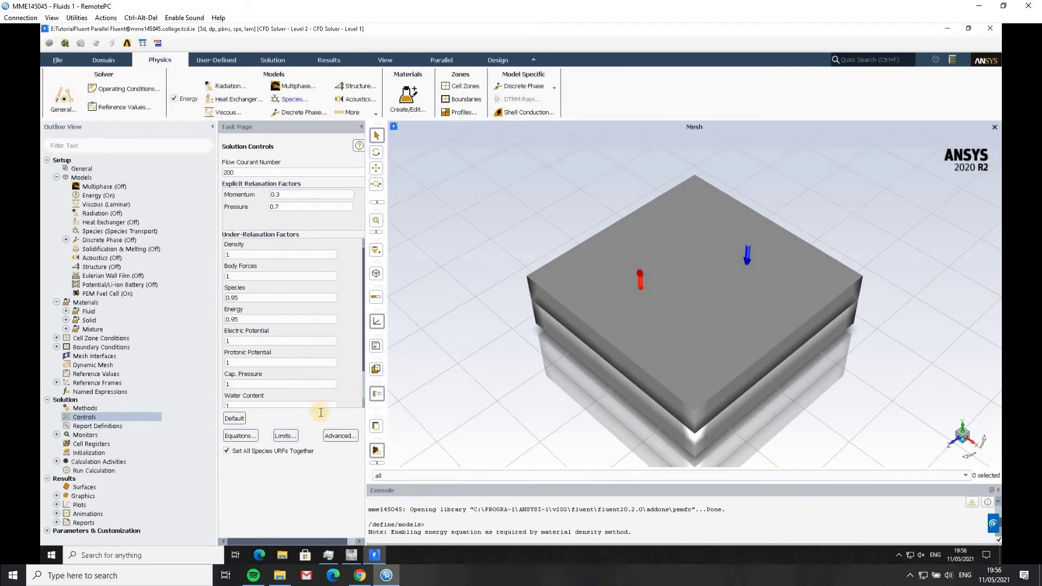
Switch the multigrid cycle type of h2, o2 and h2o to F-Cycle in the advanced solution controls
{"action": "left_click", "coordinate": [341, 436]}
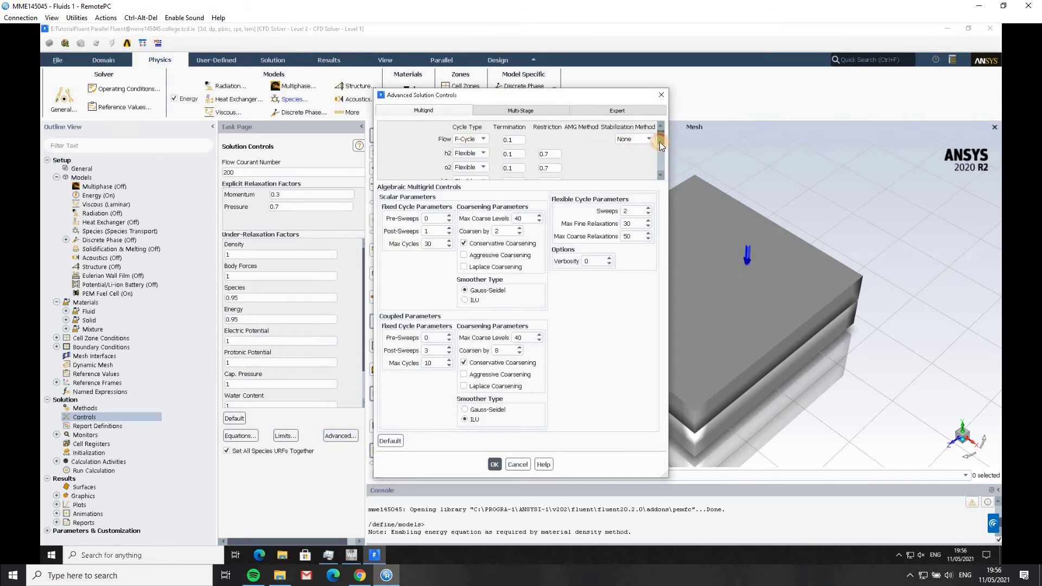
{"action": "scroll", "coordinate": [660, 141], "scroll_direction": "down", "scroll_amount": 2}
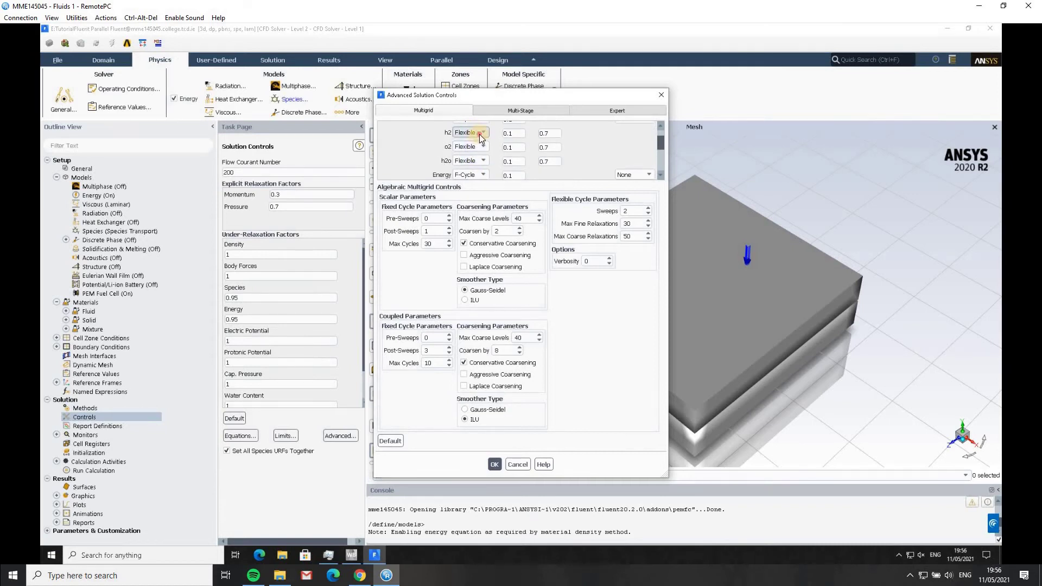
{"action": "left_click", "coordinate": [479, 135]}
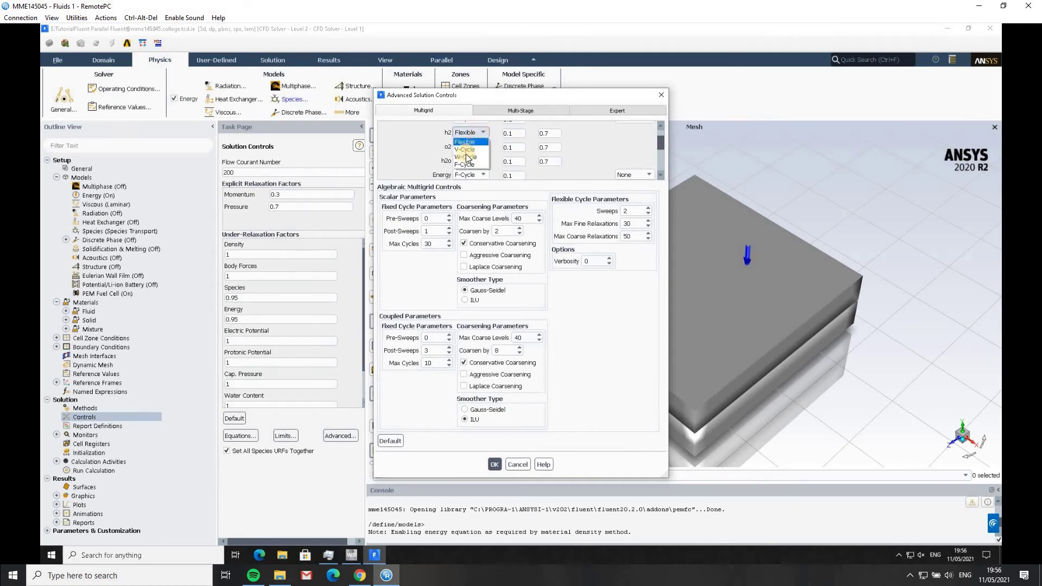
{"action": "left_click", "coordinate": [466, 163]}
{"action": "left_click", "coordinate": [470, 146]}
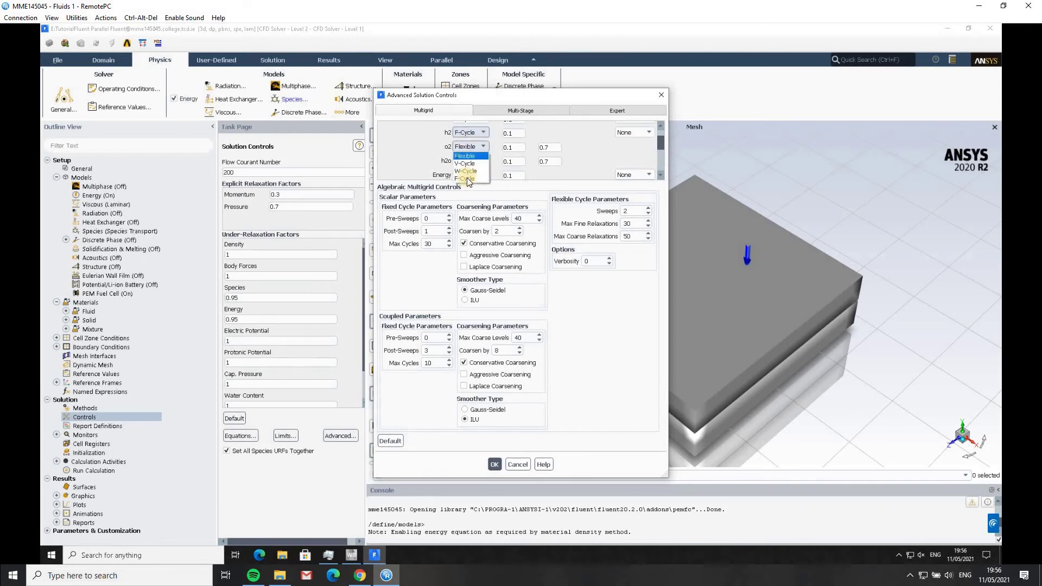
{"action": "left_click", "coordinate": [467, 177]}
{"action": "left_click", "coordinate": [470, 161]}
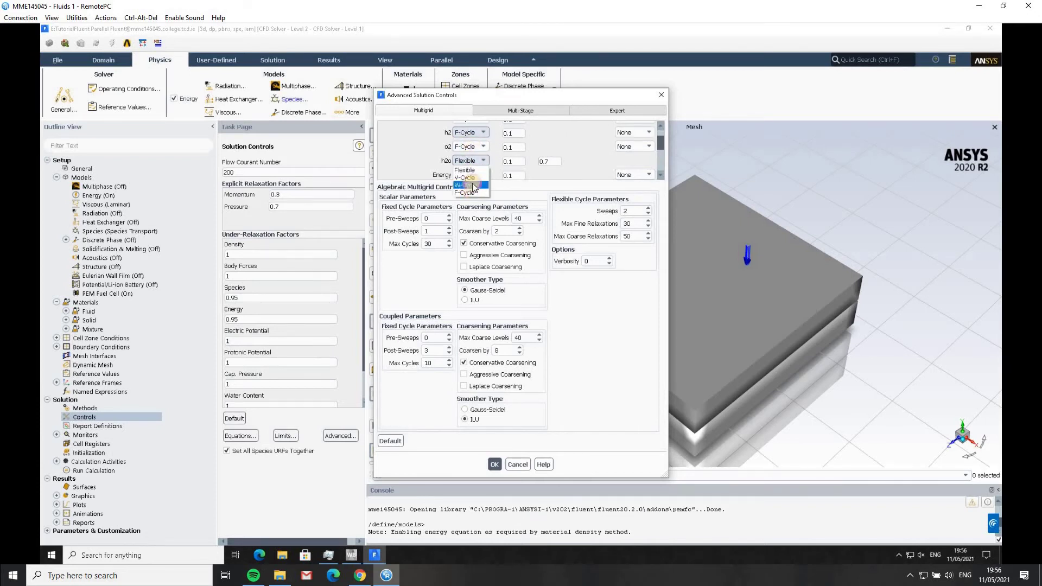
{"action": "left_click", "coordinate": [470, 190]}
Set the multigrid stabilization method of h2, o2 and h2o to BCGSTAB
{"action": "left_click", "coordinate": [633, 133]}
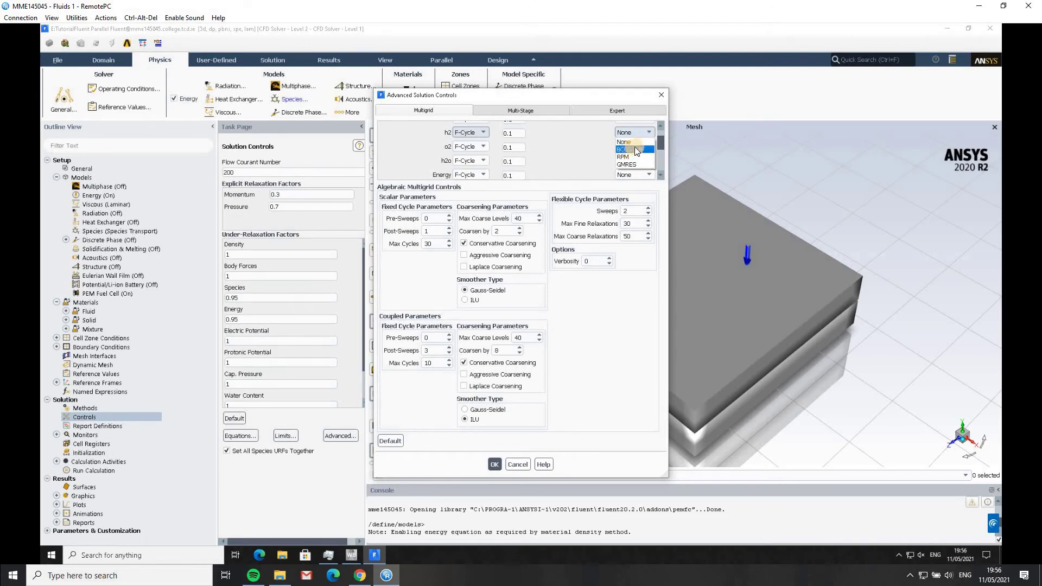
{"action": "left_click", "coordinate": [635, 149]}
{"action": "left_click", "coordinate": [633, 147]}
{"action": "left_click", "coordinate": [631, 163]}
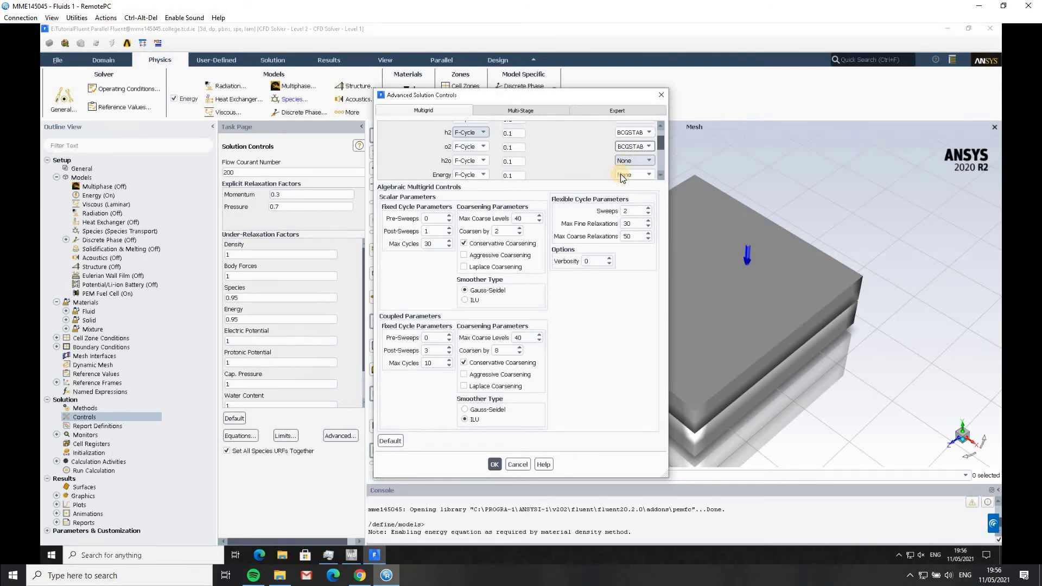
{"action": "left_click", "coordinate": [633, 161]}
{"action": "left_click", "coordinate": [624, 177]}
Set the multigrid termination criterion of h2, o2 and h2o to 0.001
{"action": "left_click", "coordinate": [509, 134]}
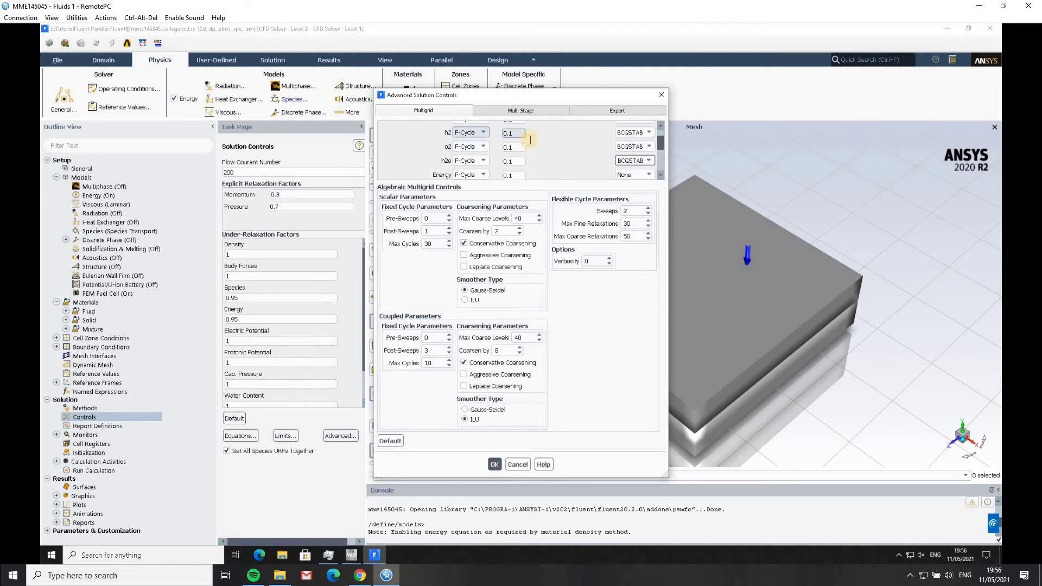
{"action": "scroll", "coordinate": [547, 151], "scroll_direction": "up", "scroll_amount": 1}
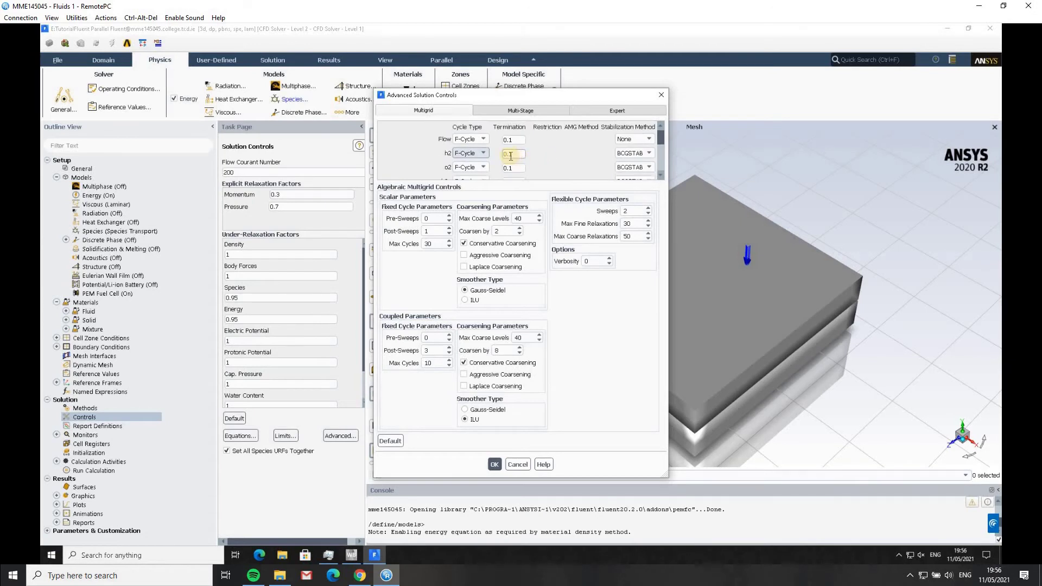
{"action": "double_click", "coordinate": [522, 160]}
{"action": "scroll", "coordinate": [513, 157], "scroll_direction": "down", "scroll_amount": 1}
{"action": "left_click", "coordinate": [510, 154]}
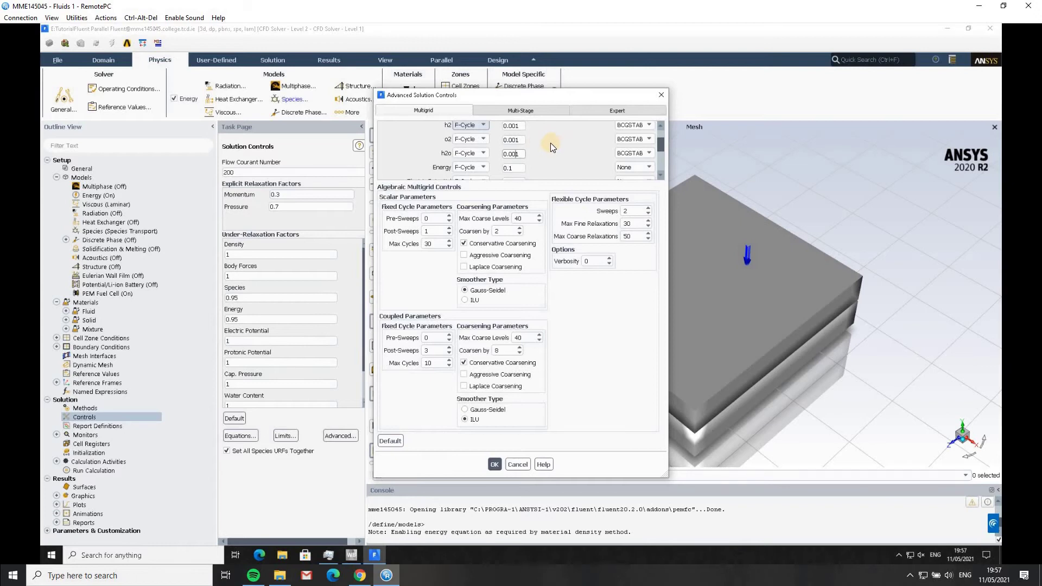
Set the stabilization method of the electric potential and protonic potential to BCGSTAB
{"action": "scroll", "coordinate": [546, 143], "scroll_direction": "down", "scroll_amount": 1}
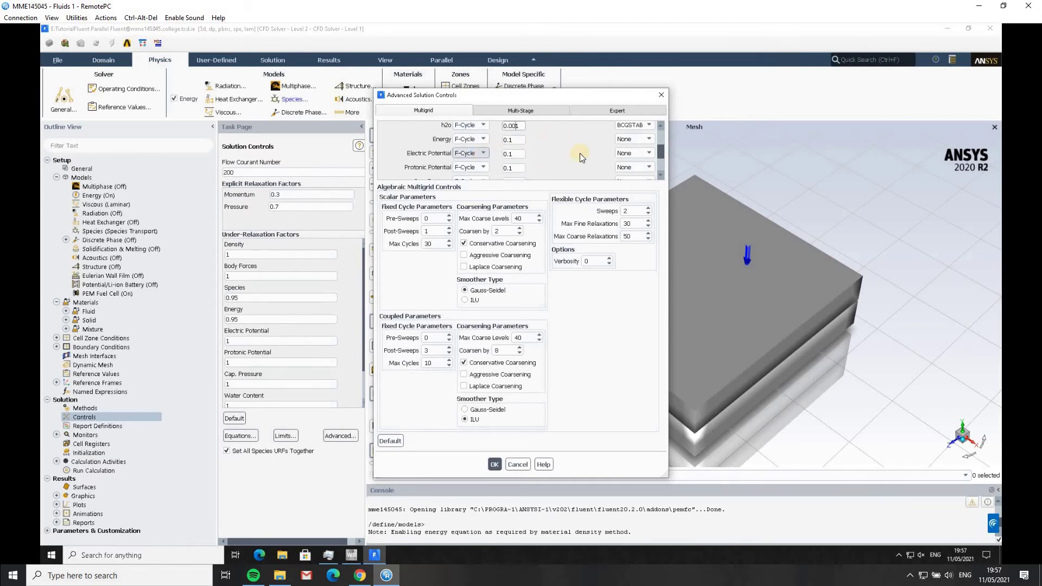
{"action": "left_click", "coordinate": [637, 153]}
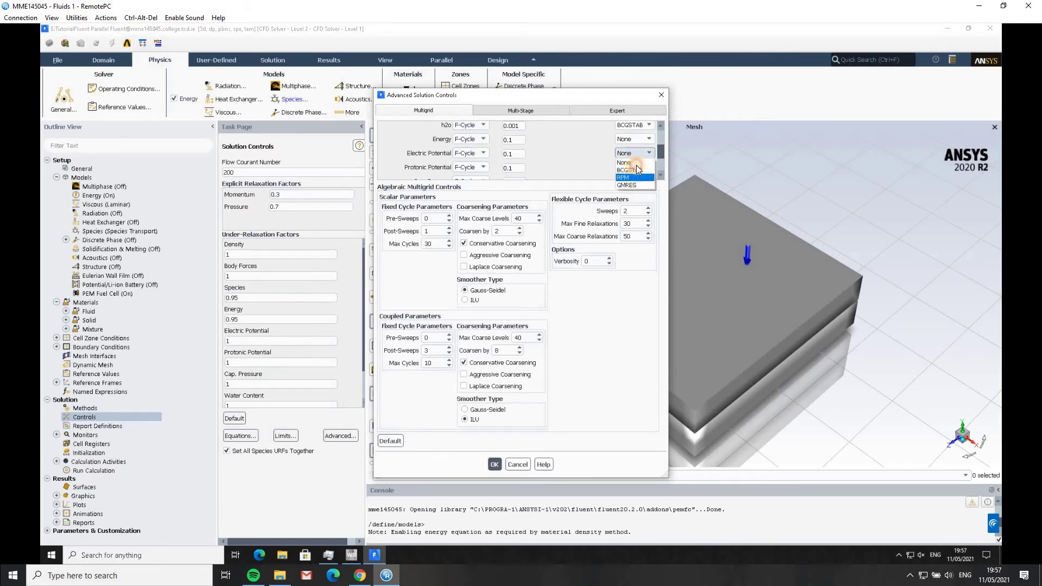
{"action": "left_click", "coordinate": [626, 182]}
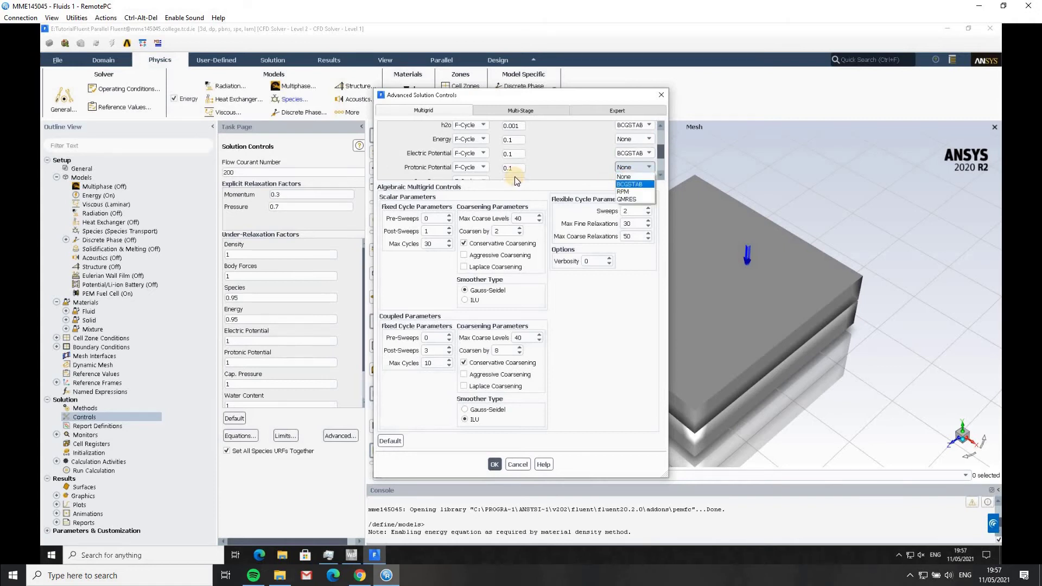
Set the multigrid termination criterion of the electric potential and protonic potential to 0.0001
{"action": "left_click", "coordinate": [507, 154]}
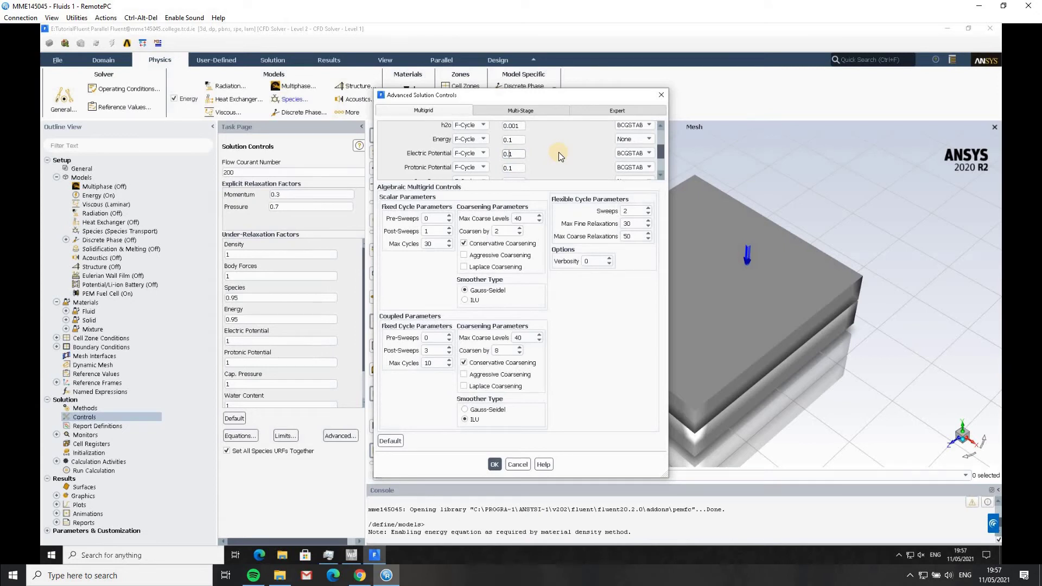
{"action": "type", "text": "000"}
{"action": "left_click", "coordinate": [507, 169]}
{"action": "scroll", "coordinate": [552, 149], "scroll_direction": "down", "scroll_amount": 2}
{"action": "key", "text": "Tab"}
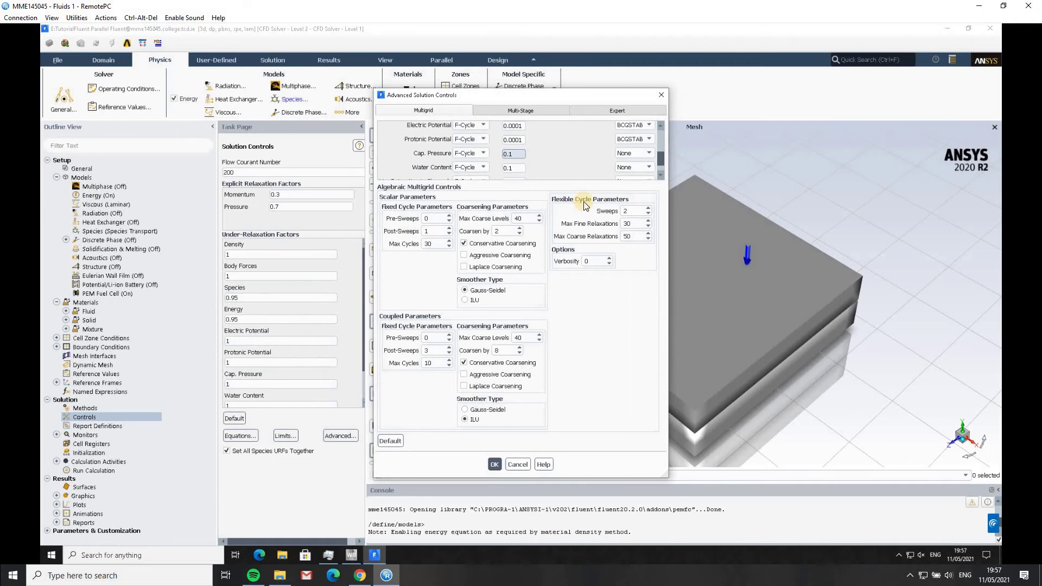
Set the multigrid termination criterion of capillary pressure to 0.001 and water content to 0.01, and accept the advanced solution controls
{"action": "type", "text": "00"}
{"action": "left_click", "coordinate": [511, 170]}
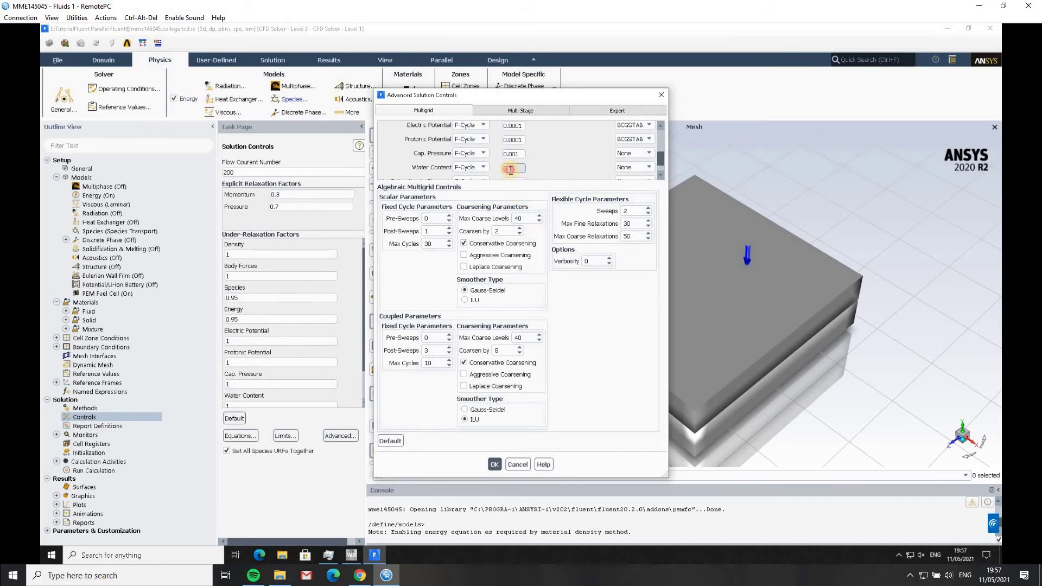
{"action": "type", "text": "0"}
{"action": "left_click", "coordinate": [556, 159]}
{"action": "scroll", "coordinate": [569, 152], "scroll_direction": "up", "scroll_amount": 2}
{"action": "scroll", "coordinate": [569, 152], "scroll_direction": "down", "scroll_amount": 2}
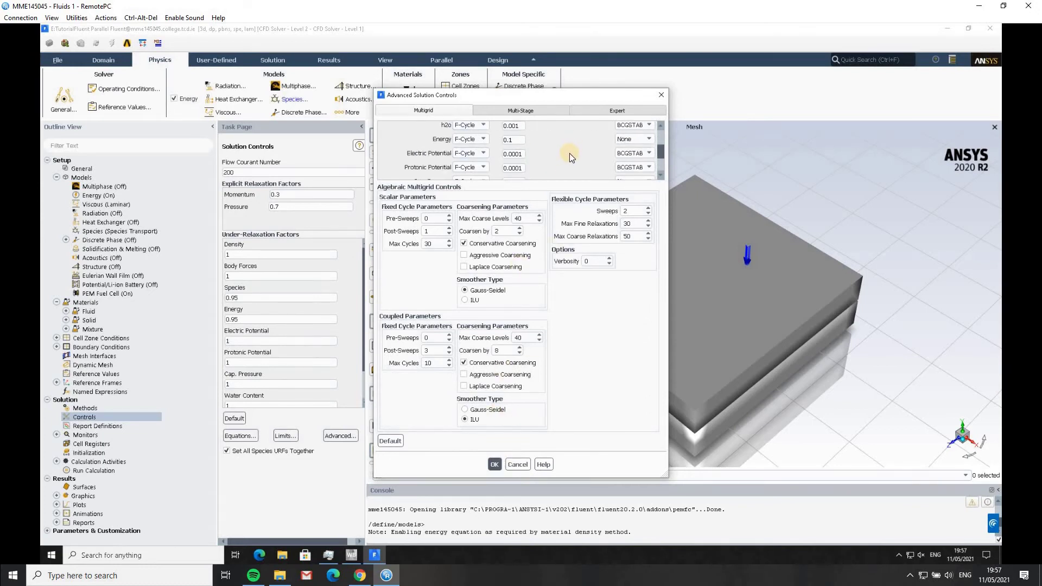
{"action": "scroll", "coordinate": [568, 154], "scroll_direction": "up", "scroll_amount": 2}
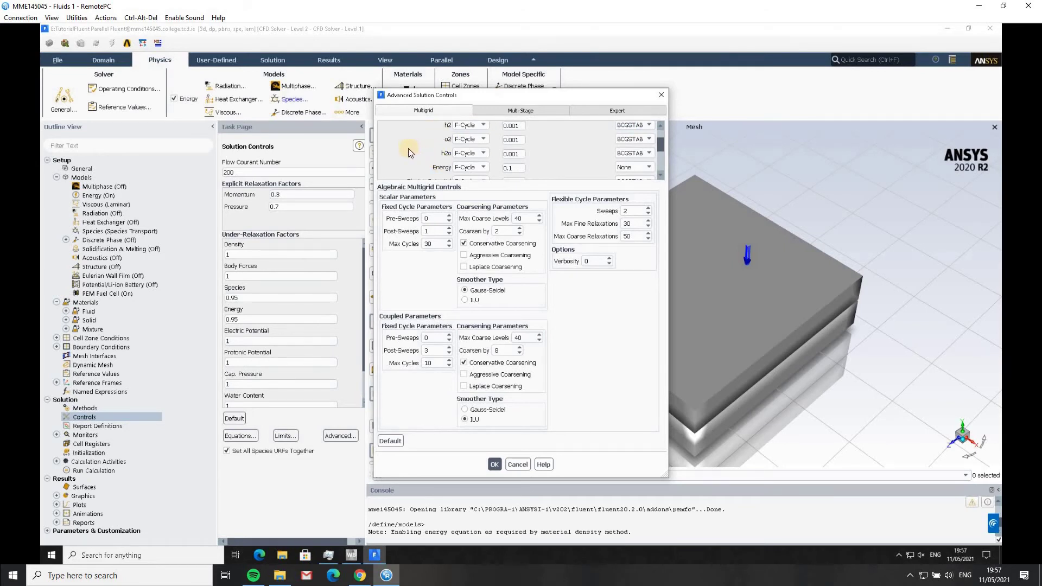
{"action": "scroll", "coordinate": [408, 153], "scroll_direction": "down", "scroll_amount": 1}
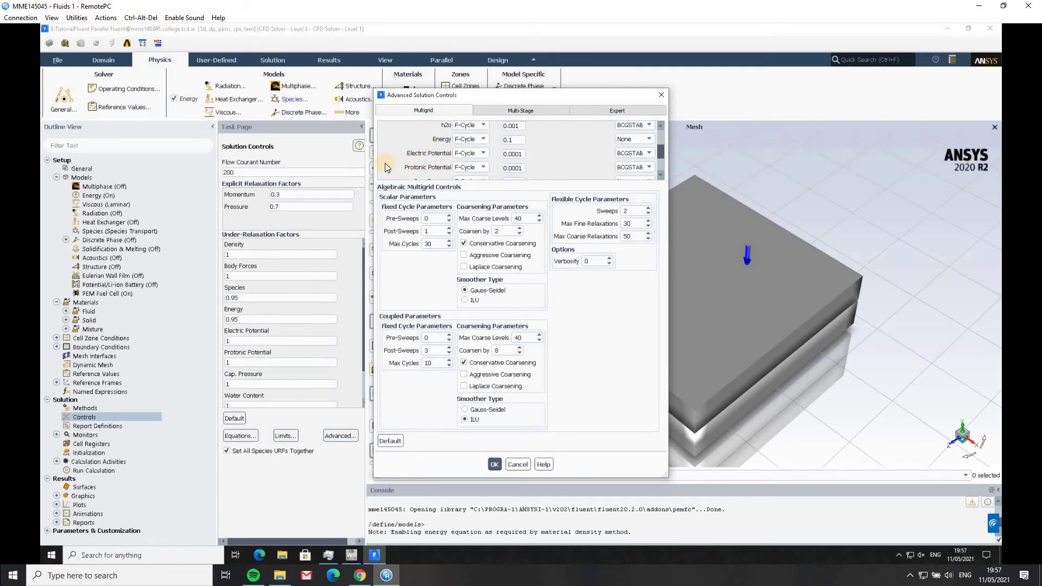
{"action": "scroll", "coordinate": [418, 151], "scroll_direction": "down", "scroll_amount": 1}
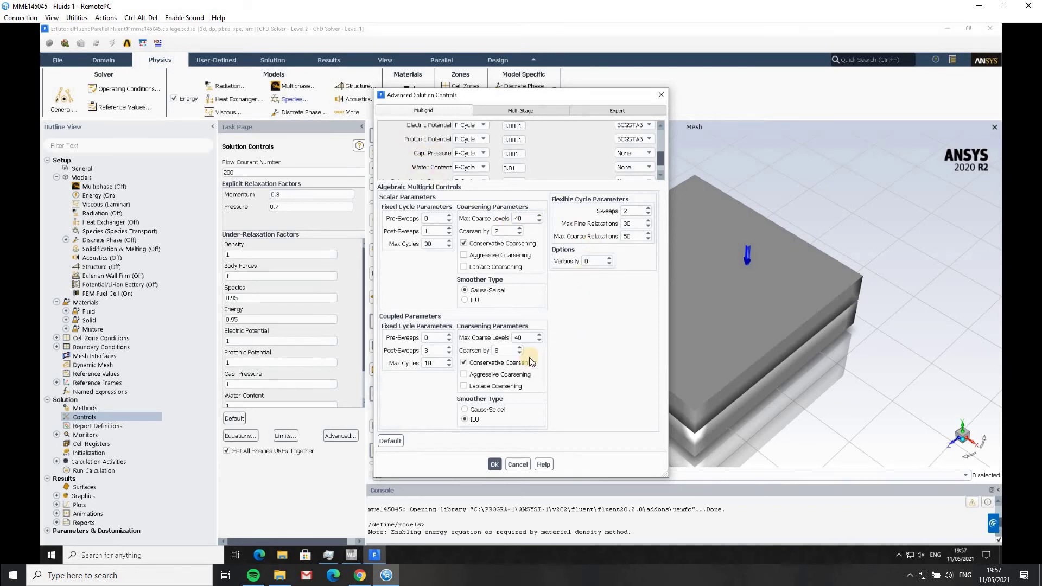
{"action": "left_click", "coordinate": [493, 464]}
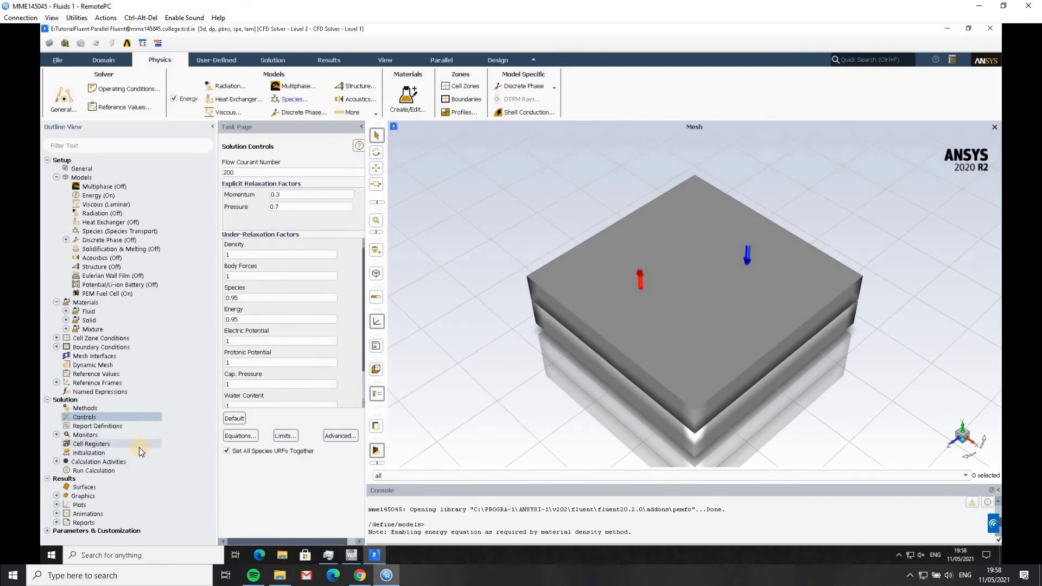
Choose standard initialization for the solution and set the initial temperature to 333 K
{"action": "left_click", "coordinate": [87, 454]}
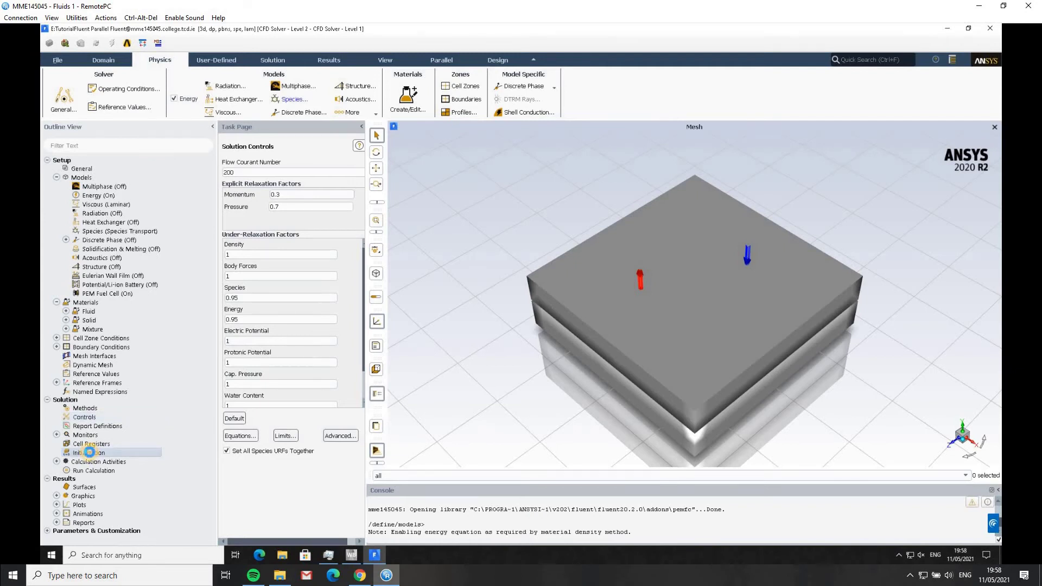
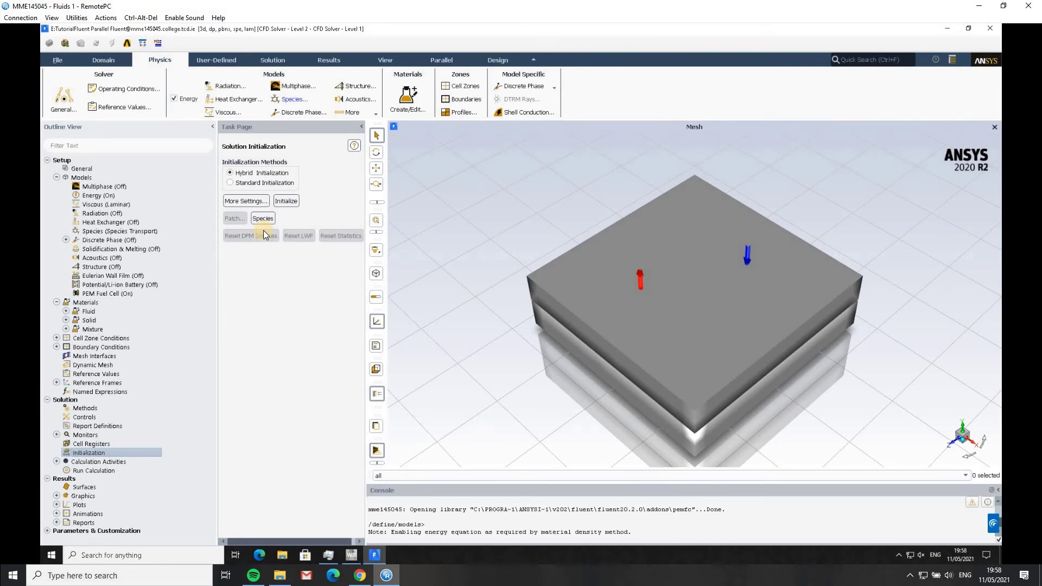
{"action": "left_click", "coordinate": [243, 185]}
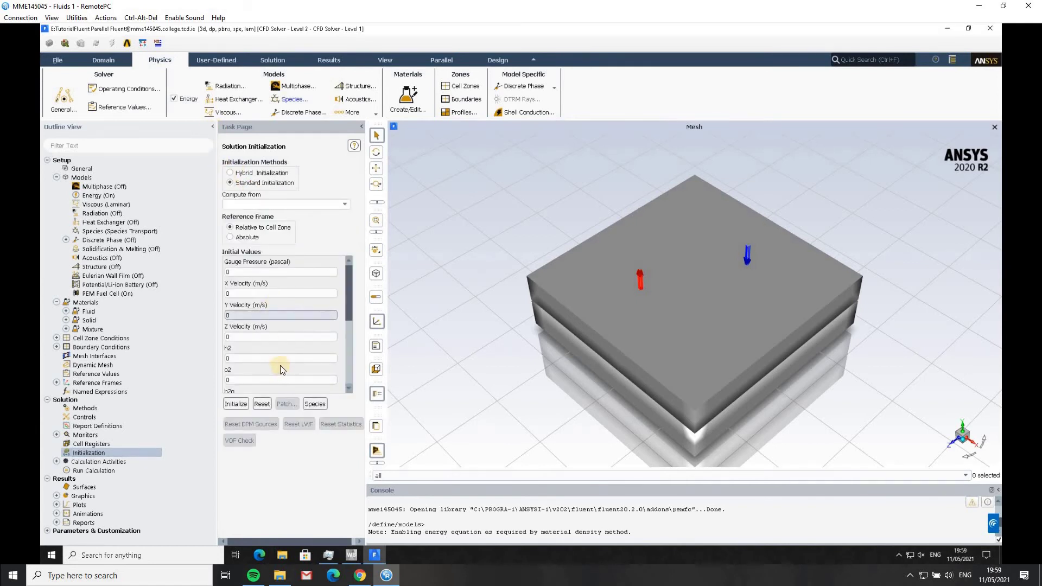
{"action": "scroll", "coordinate": [274, 356], "scroll_direction": "down", "scroll_amount": 2}
{"action": "scroll", "coordinate": [274, 356], "scroll_direction": "down", "scroll_amount": 2}
{"action": "double_click", "coordinate": [250, 339]}
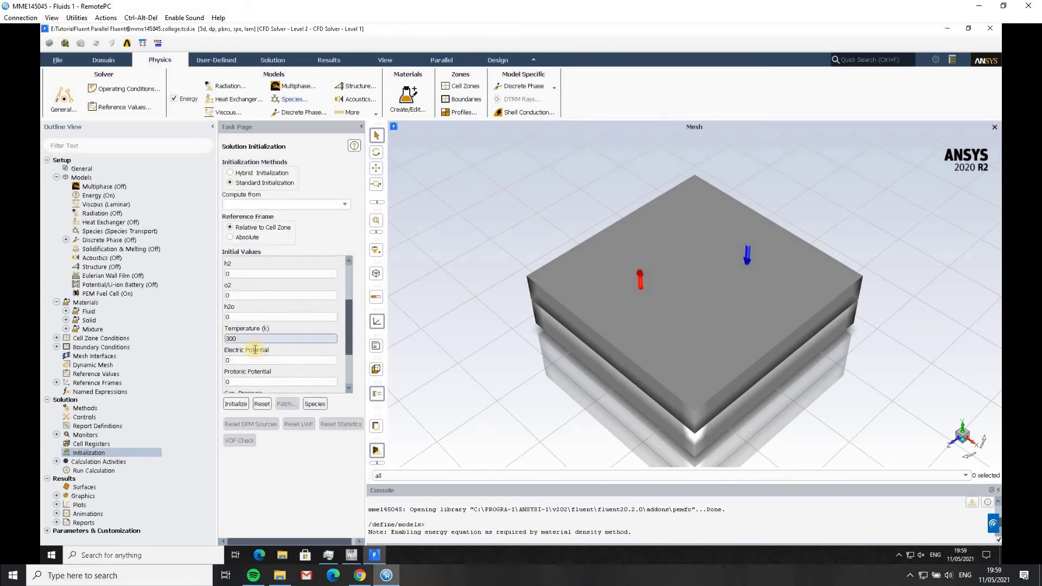
{"action": "type", "text": "333"}
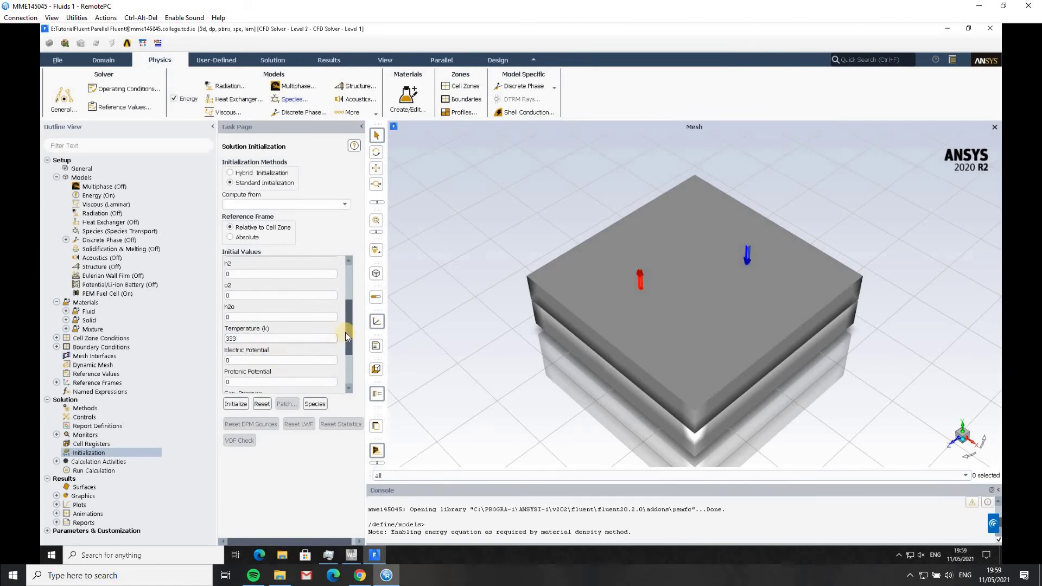
{"action": "left_click", "coordinate": [346, 379]}
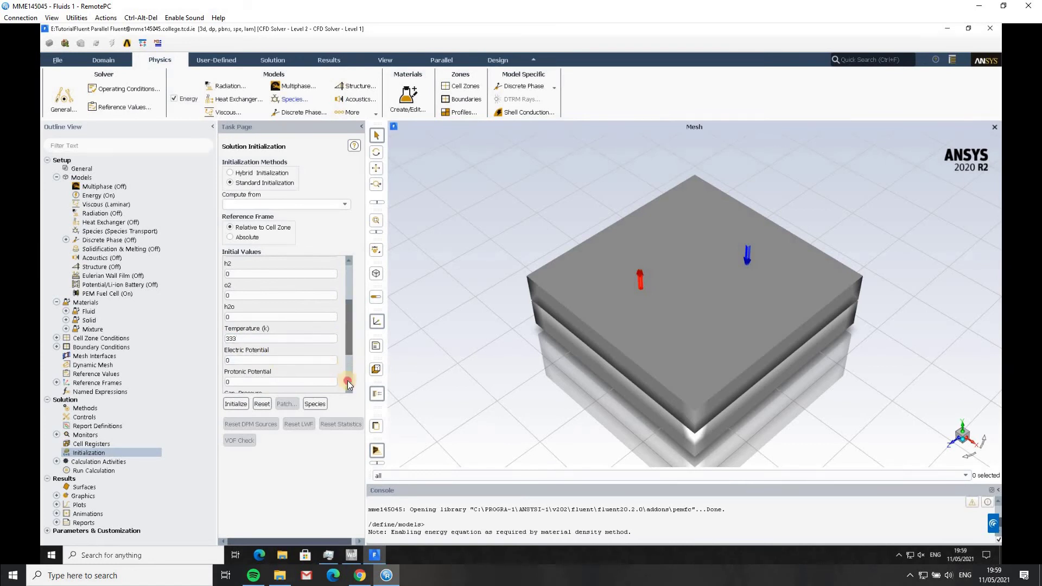
{"action": "scroll", "coordinate": [345, 292], "scroll_direction": "up", "scroll_amount": 4}
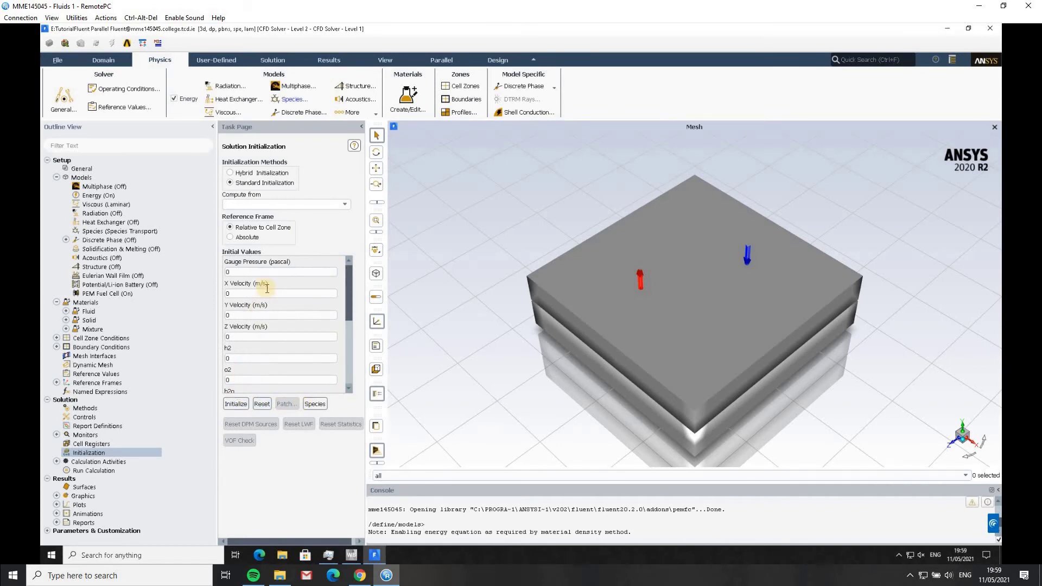
Switch to hybrid initialization, accept its general settings with 10 iterations, and initialize the solution
{"action": "left_click", "coordinate": [230, 173]}
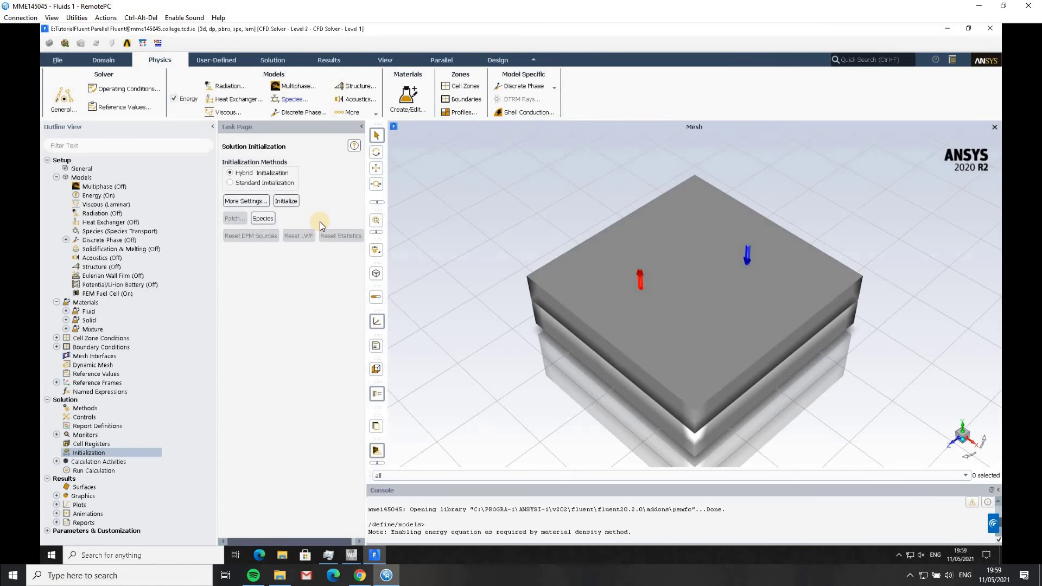
{"action": "left_click", "coordinate": [250, 204]}
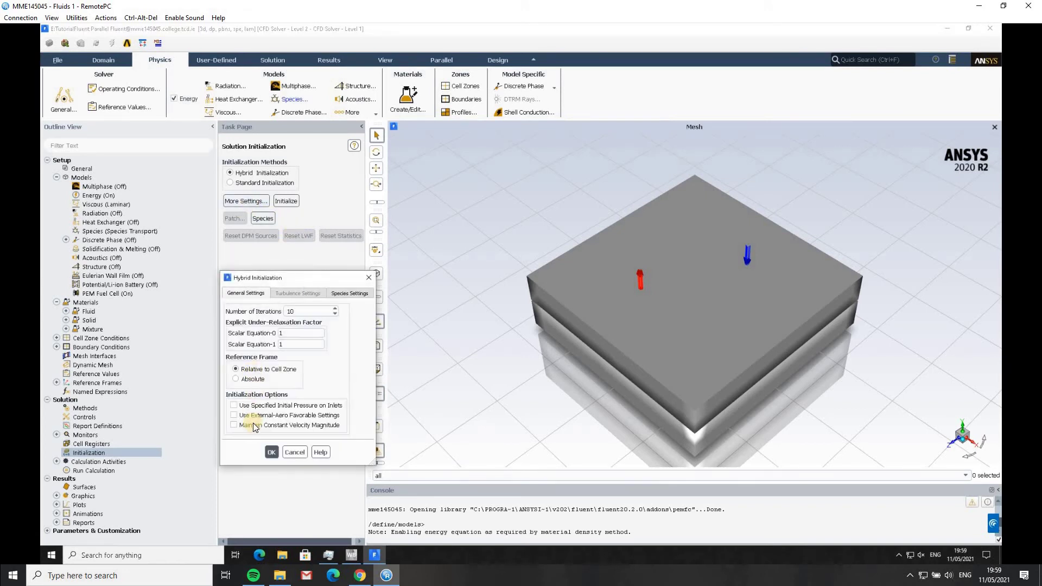
{"action": "left_click", "coordinate": [269, 452]}
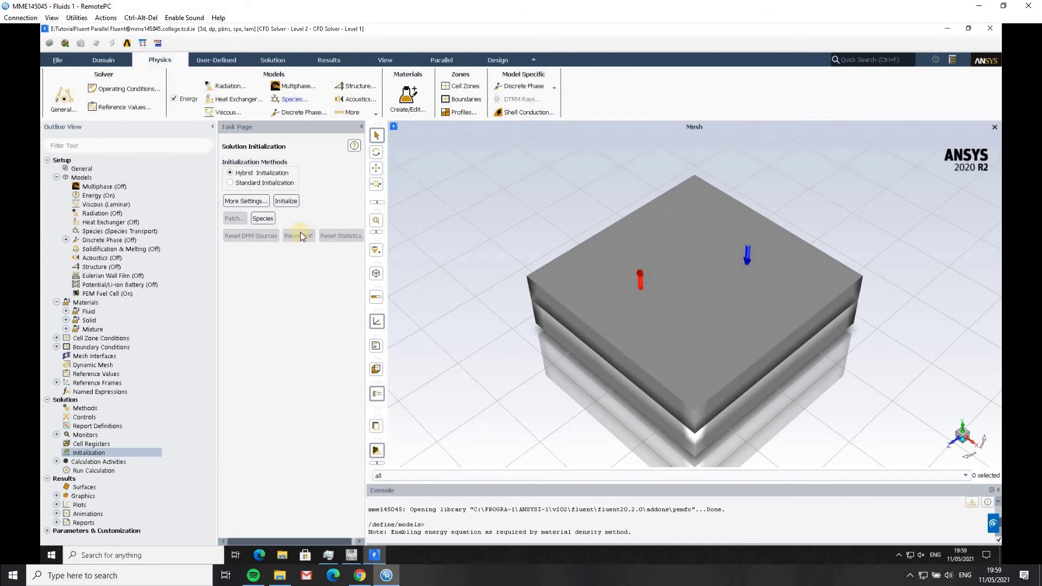
{"action": "left_click", "coordinate": [290, 202]}
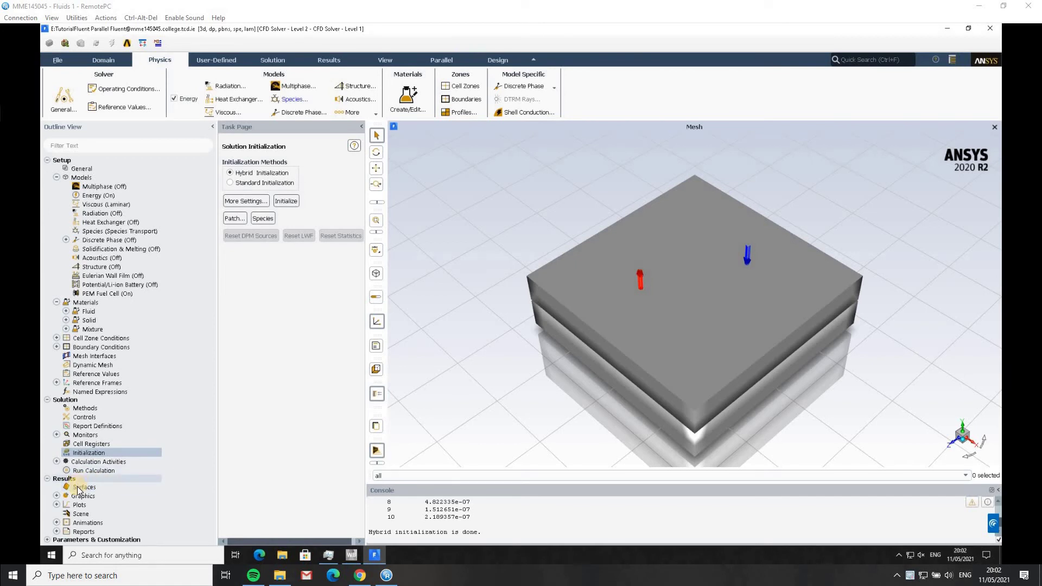
Create a YZ plane surface at X = 0.05 m named plane-mid-yz
{"action": "left_click", "coordinate": [57, 496]}
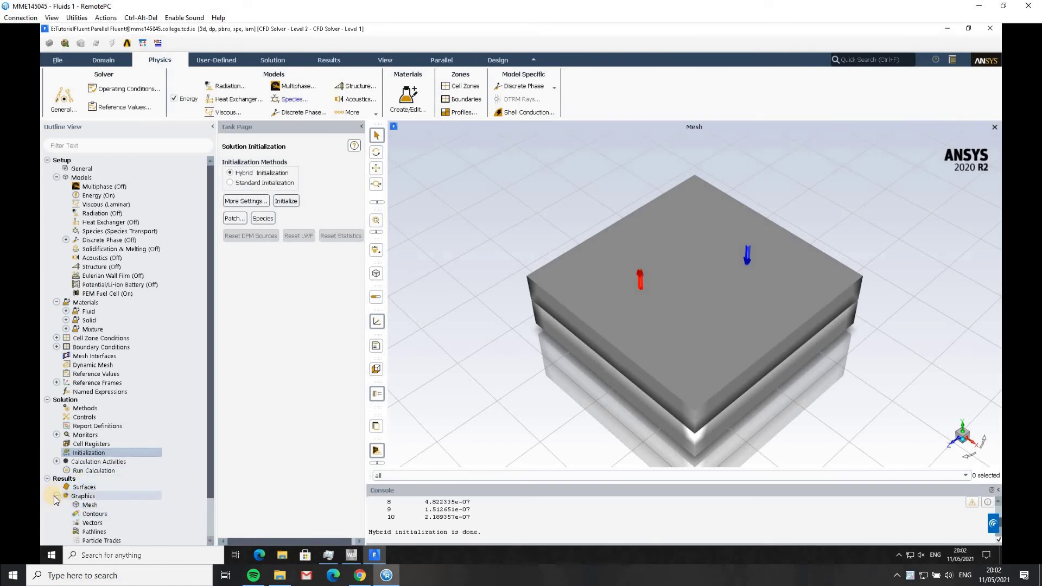
{"action": "left_click", "coordinate": [57, 496]}
{"action": "right_click", "coordinate": [77, 486]}
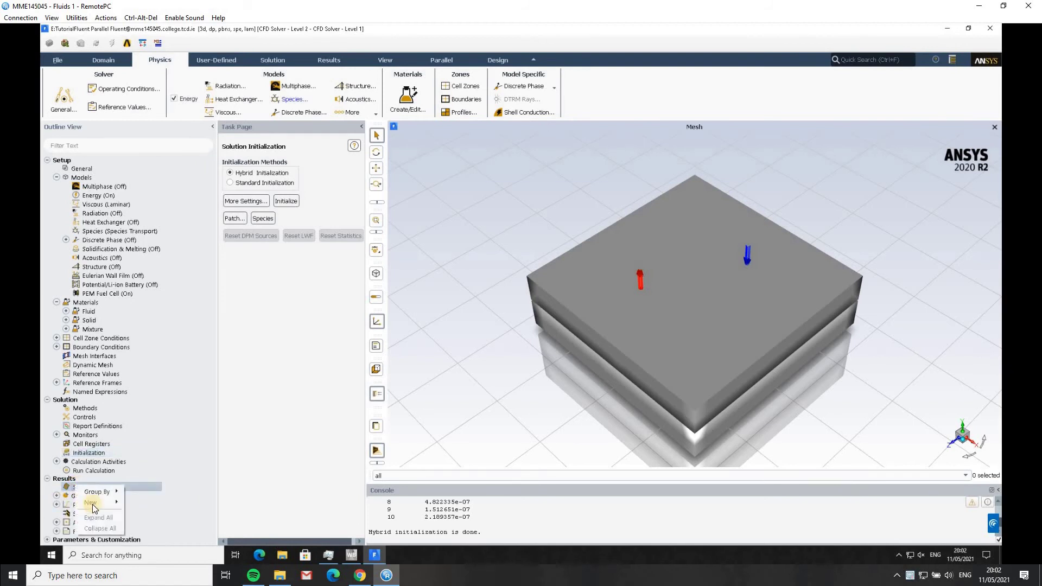
{"action": "mouse_move", "coordinate": [93, 504]}
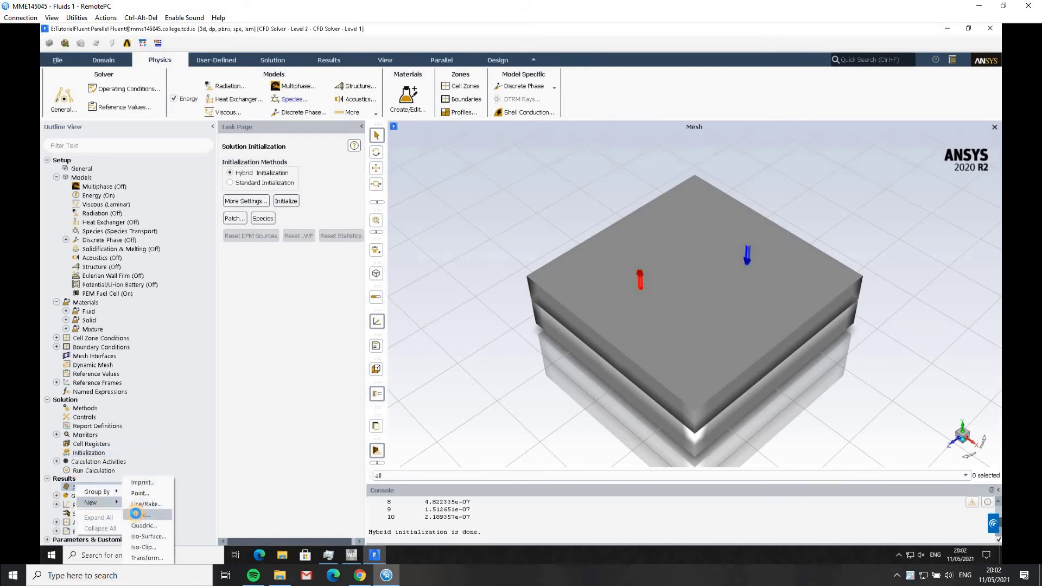
{"action": "left_click", "coordinate": [138, 515]}
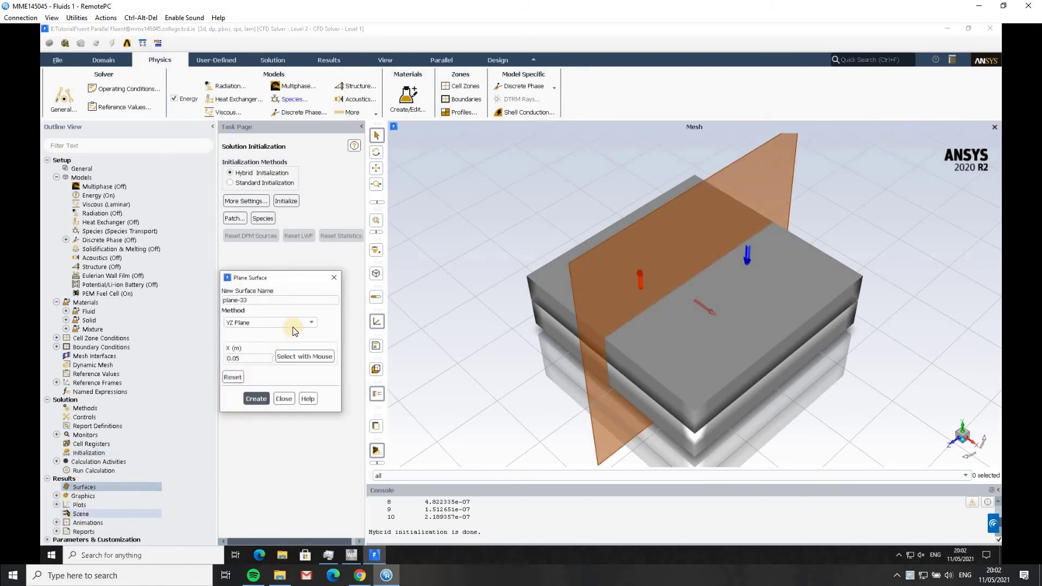
{"action": "left_click", "coordinate": [264, 302]}
{"action": "key", "text": "BackSpace"}
{"action": "key", "text": "BackSpace"}
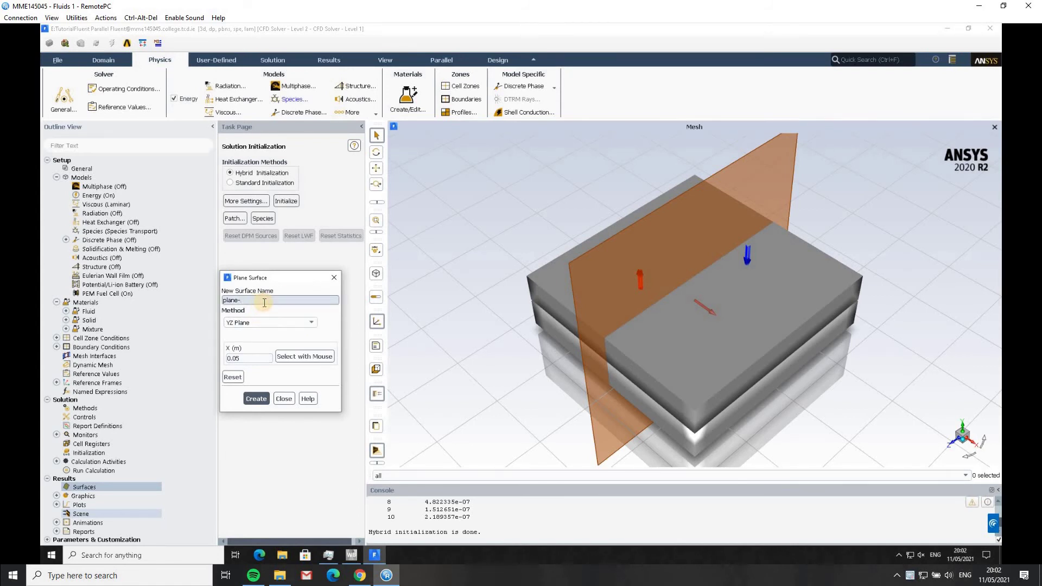
{"action": "type", "text": "mid-yz"}
{"action": "left_click", "coordinate": [256, 399]}
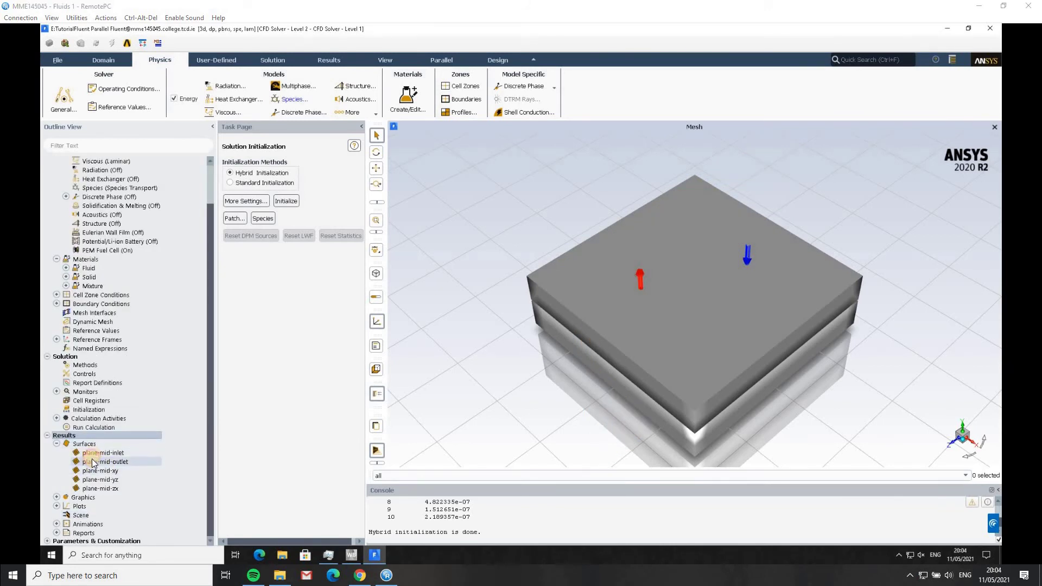
{"action": "left_click", "coordinate": [93, 461]}
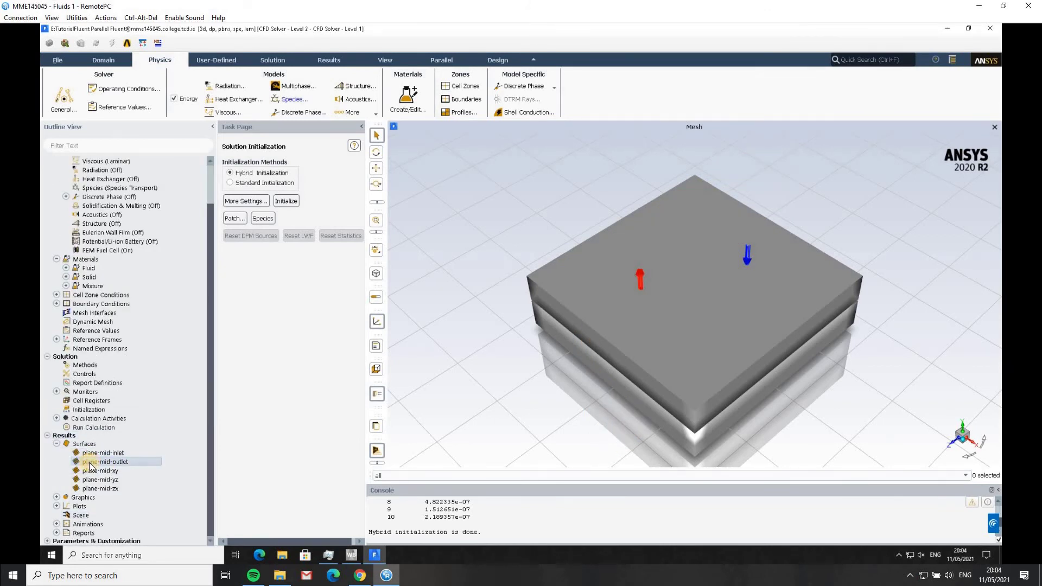
{"action": "left_click", "coordinate": [106, 471]}
{"action": "left_click", "coordinate": [103, 489]}
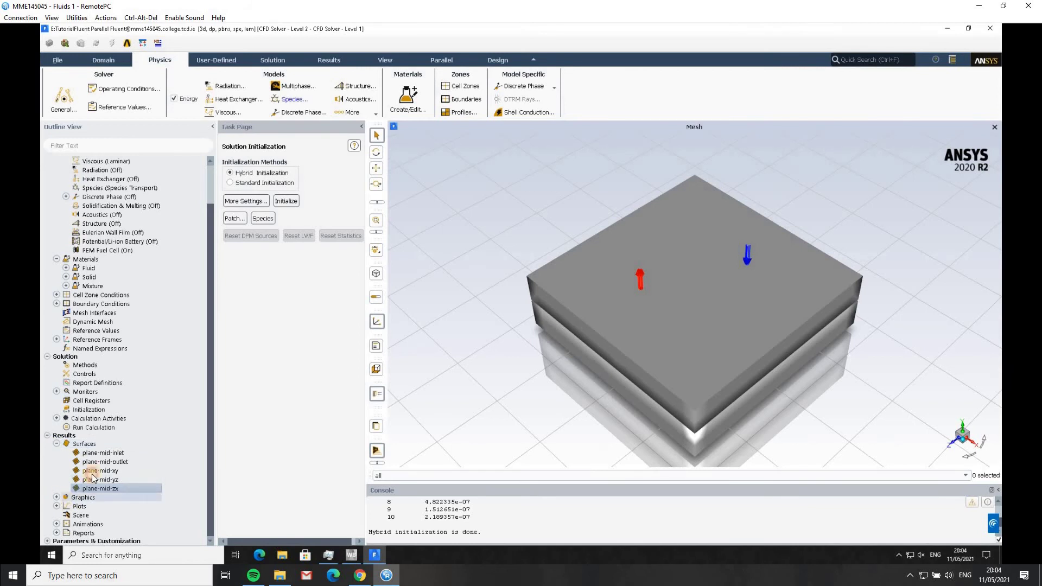
Start a new contour plot in the results graphics and name it contour-pressure
{"action": "left_click", "coordinate": [56, 497]}
{"action": "scroll", "coordinate": [100, 492], "scroll_direction": "down", "scroll_amount": 2}
{"action": "right_click", "coordinate": [100, 472]}
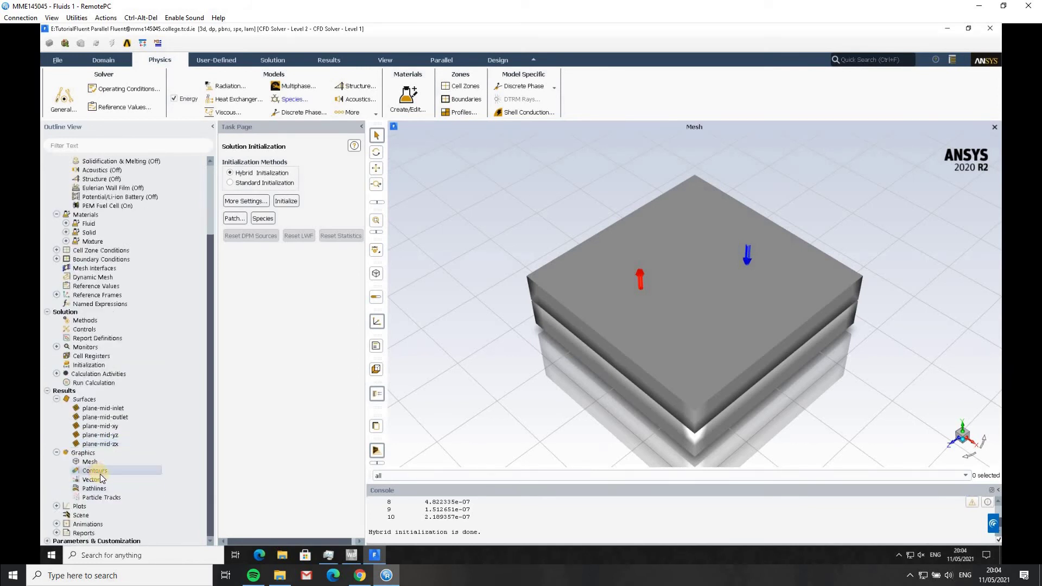
{"action": "left_click", "coordinate": [111, 489]}
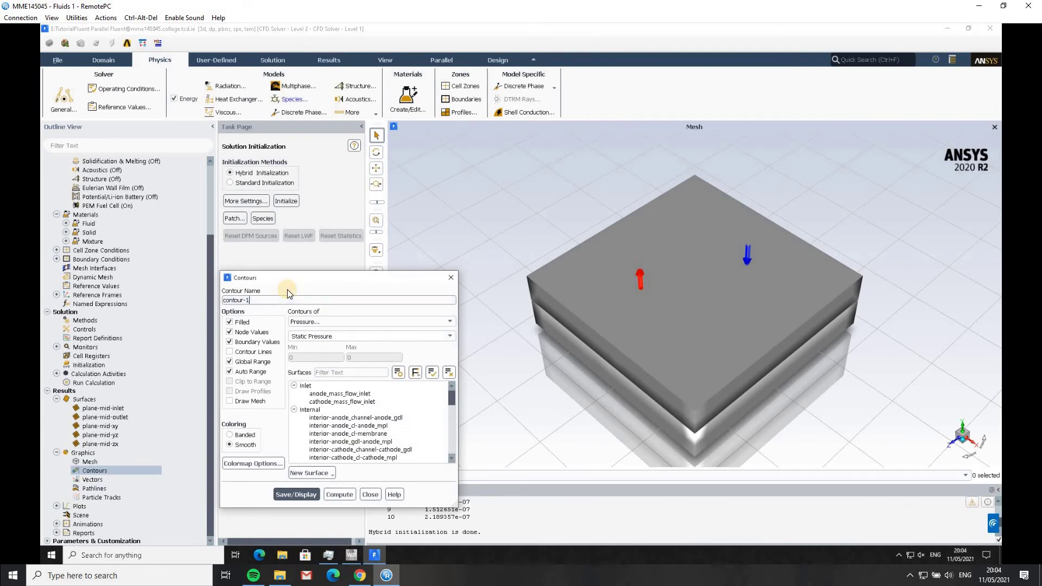
{"action": "key", "text": "BackSpace"}
{"action": "type", "text": "pressure"}
Assign all plane surfaces to the static pressure contour, save and display it, inspect the plot, and close the contour settings
{"action": "left_click", "coordinate": [451, 409]}
{"action": "left_click", "coordinate": [452, 409]}
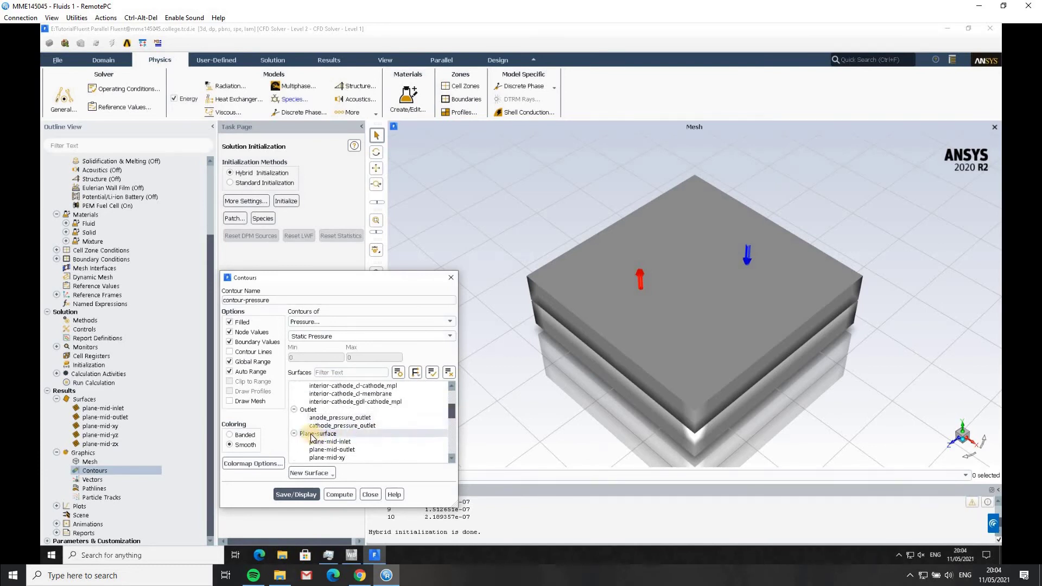
{"action": "left_click", "coordinate": [305, 434]}
{"action": "scroll", "coordinate": [371, 432], "scroll_direction": "down", "scroll_amount": 2}
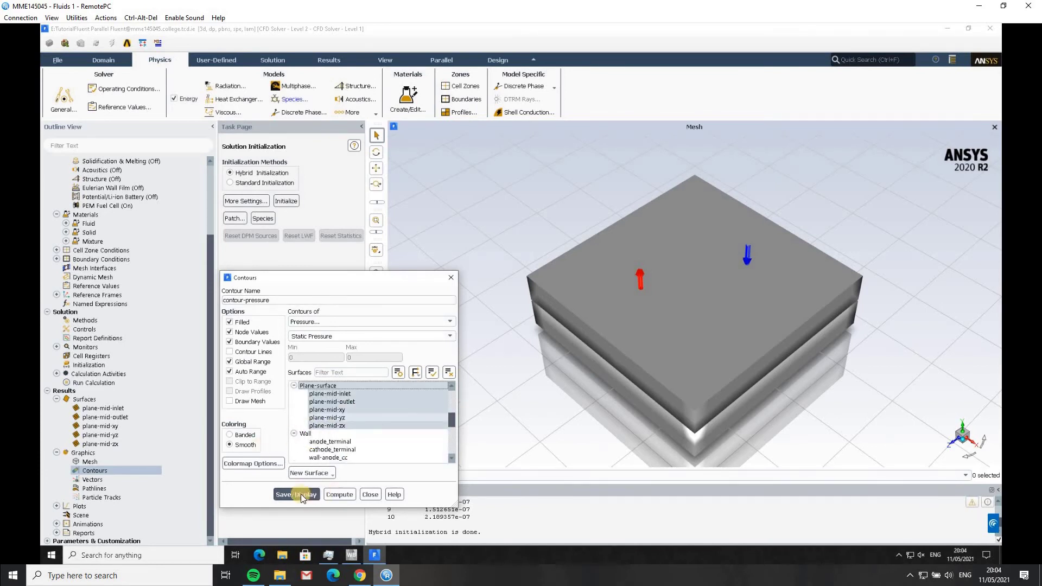
{"action": "left_click", "coordinate": [298, 494]}
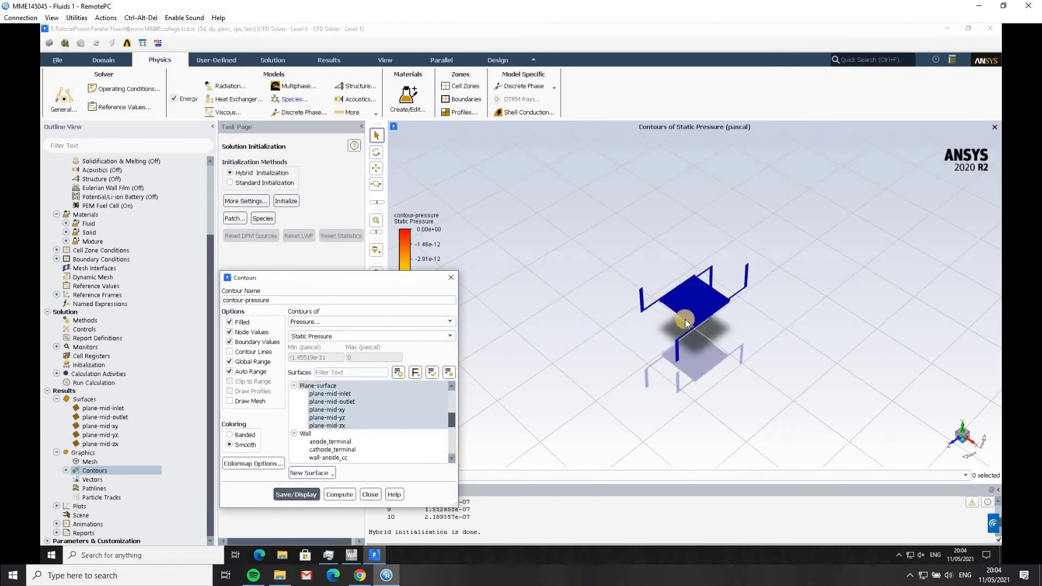
{"action": "scroll", "coordinate": [685, 324], "scroll_direction": "up", "scroll_amount": 5}
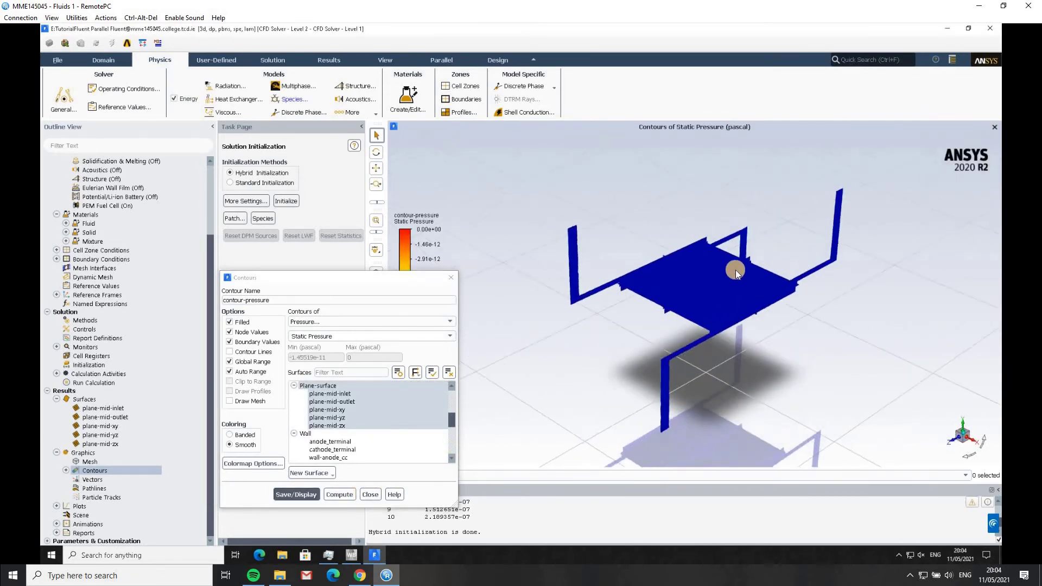
{"action": "left_click_drag", "start_coordinate": [796, 256], "coordinate": [659, 296]}
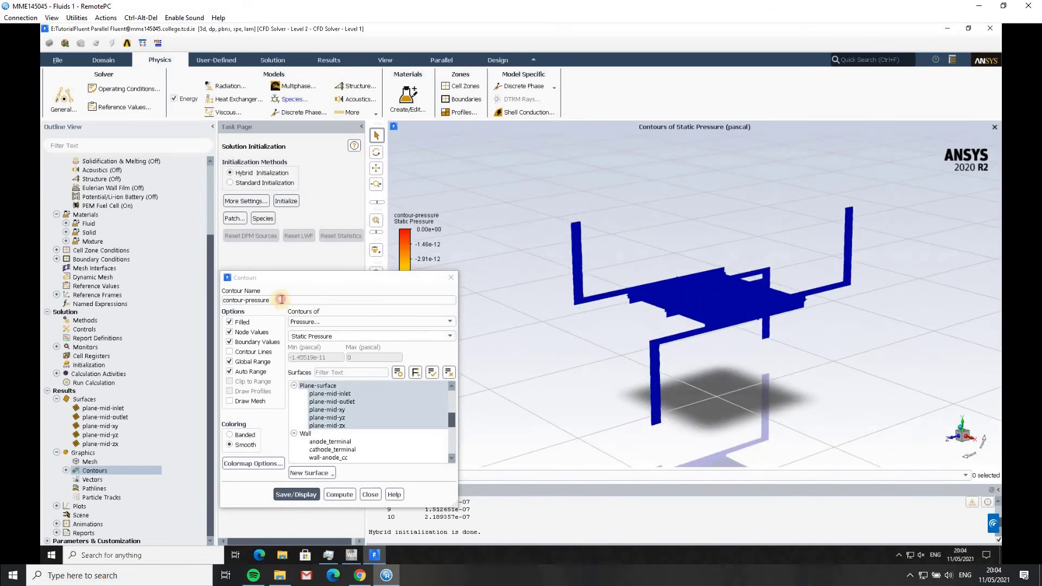
{"action": "left_click", "coordinate": [301, 295]}
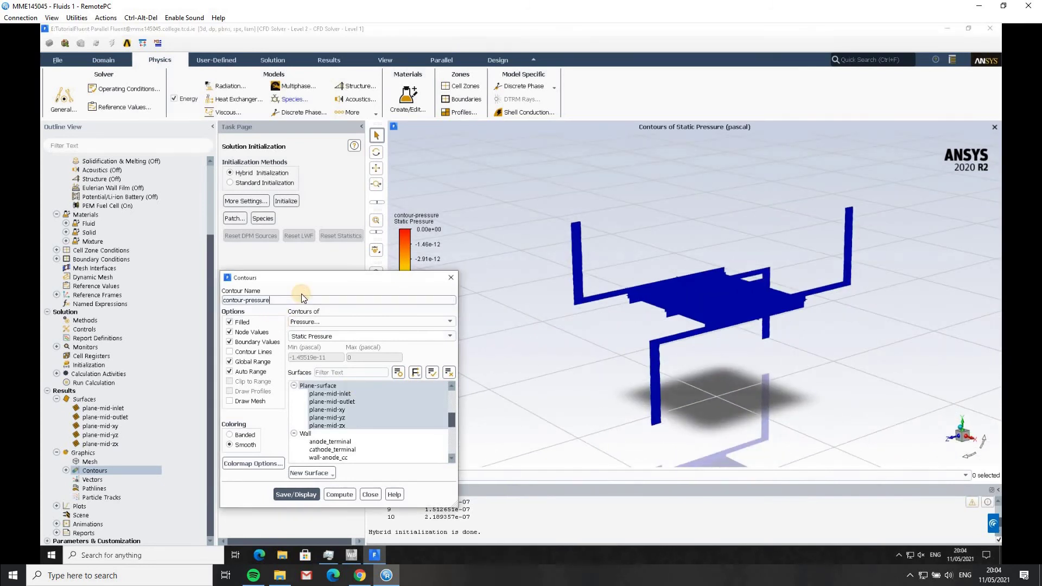
{"action": "left_click", "coordinate": [369, 494]}
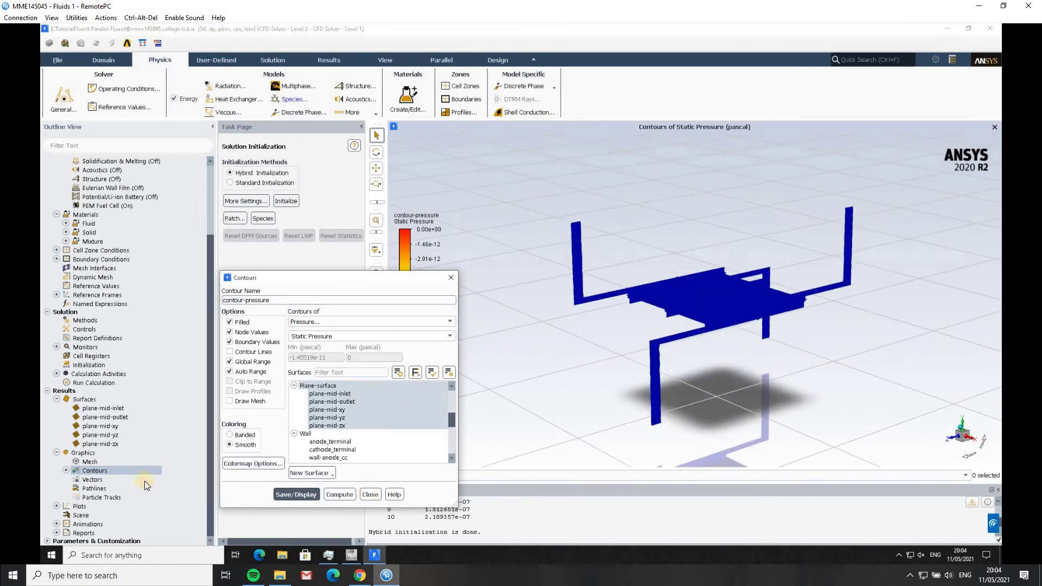
Create a new contour plot named contour-temperature and set its variable to static temperature
{"action": "left_click", "coordinate": [65, 470]}
{"action": "right_click", "coordinate": [94, 471]}
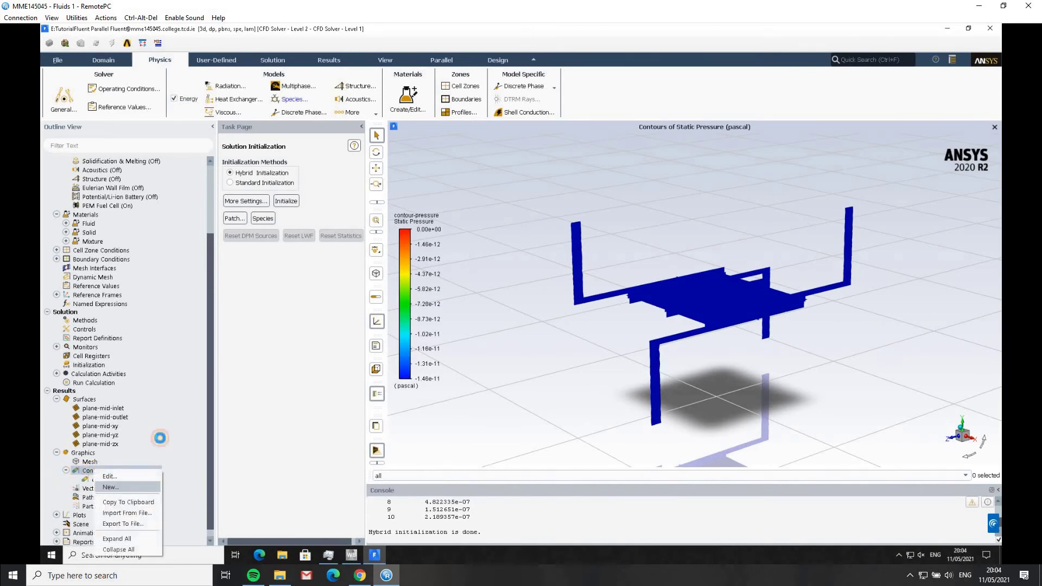
{"action": "left_click", "coordinate": [111, 487]}
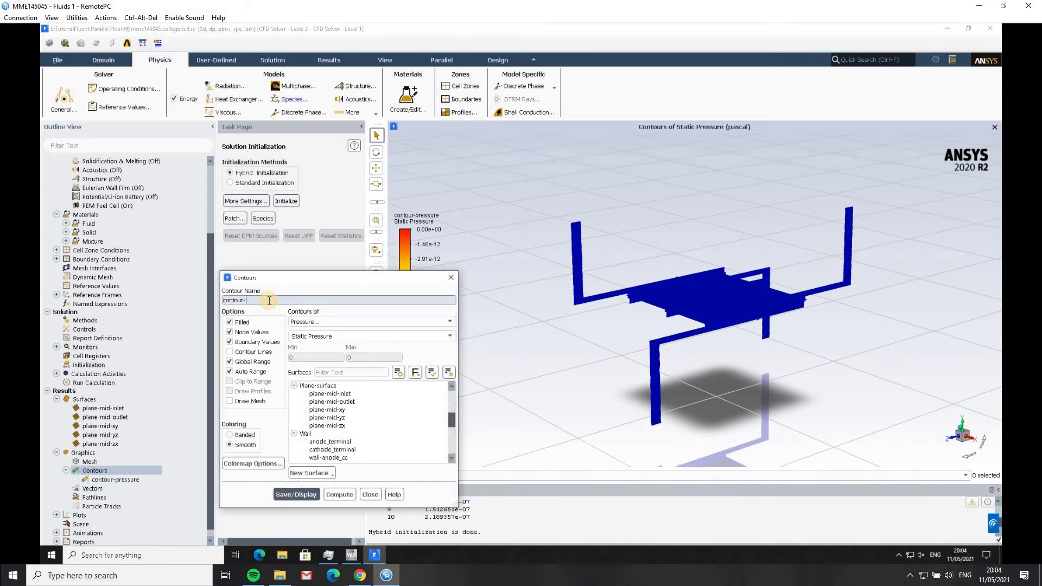
{"action": "type", "text": "temperature"}
{"action": "left_click", "coordinate": [346, 323]}
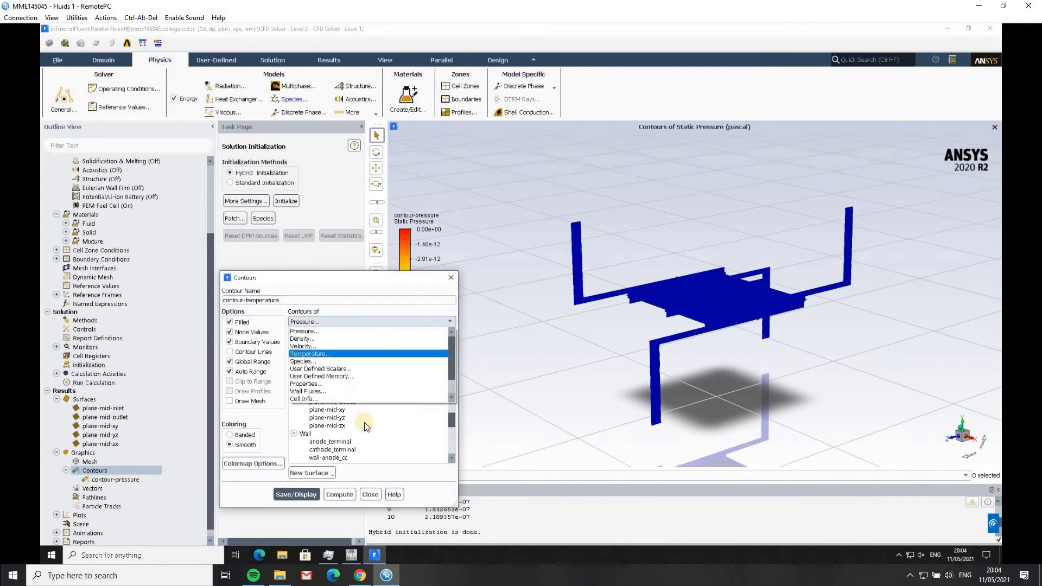
{"action": "left_click", "coordinate": [309, 354]}
Assign all plane surfaces to the temperature contour, save and display it, close its settings, and inspect the plot from several angles
{"action": "scroll", "coordinate": [379, 424], "scroll_direction": "down", "scroll_amount": 6}
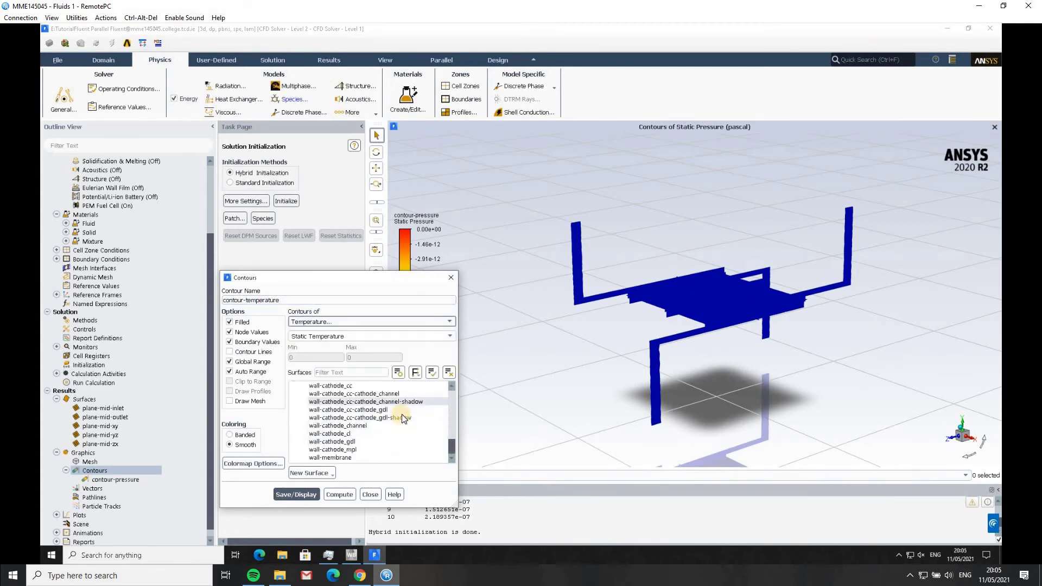
{"action": "scroll", "coordinate": [337, 429], "scroll_direction": "up", "scroll_amount": 8}
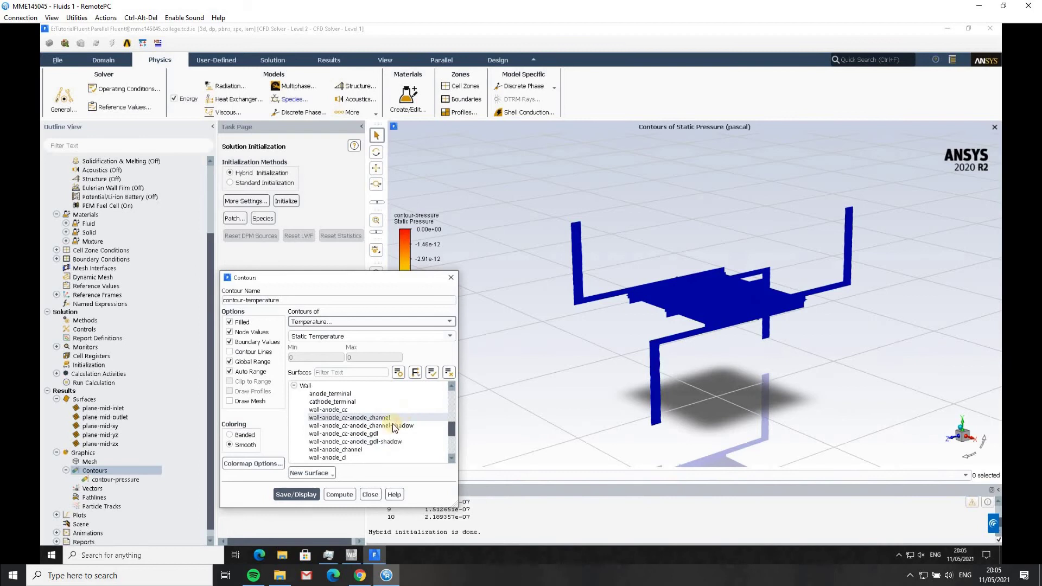
{"action": "left_click", "coordinate": [291, 494]}
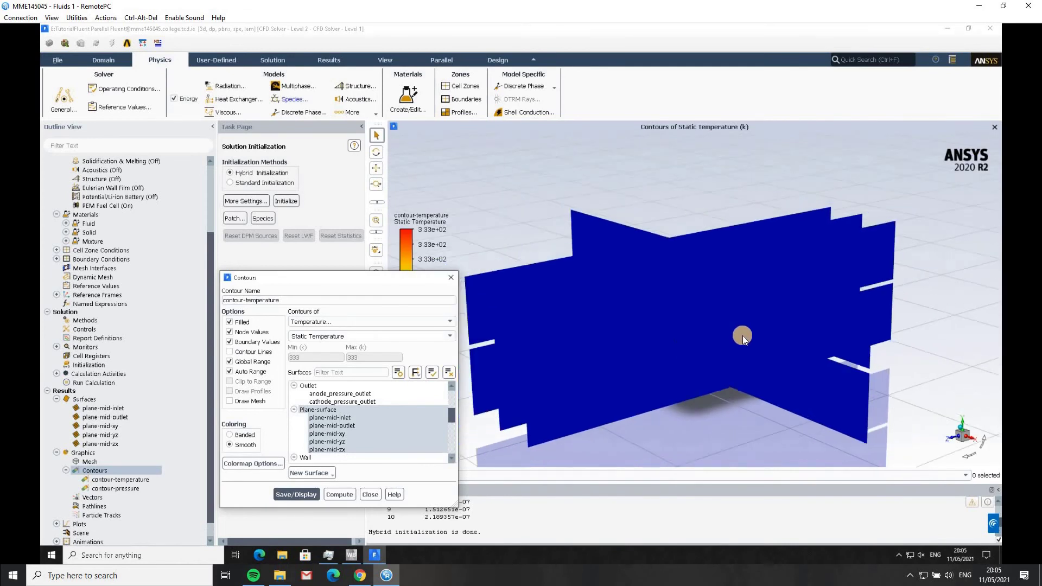
{"action": "left_click_drag", "start_coordinate": [743, 336], "coordinate": [804, 341]}
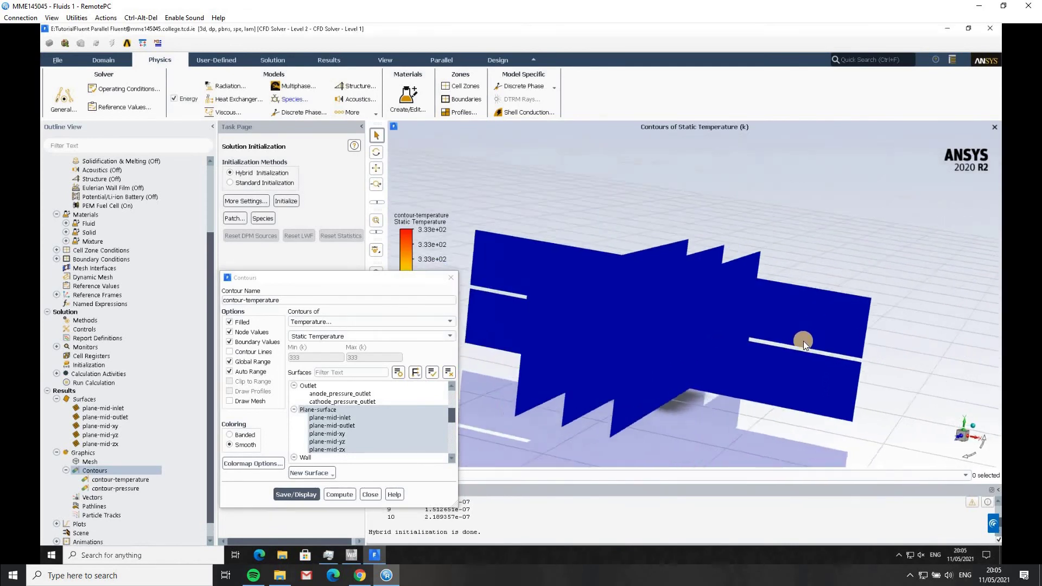
{"action": "left_click", "coordinate": [367, 494]}
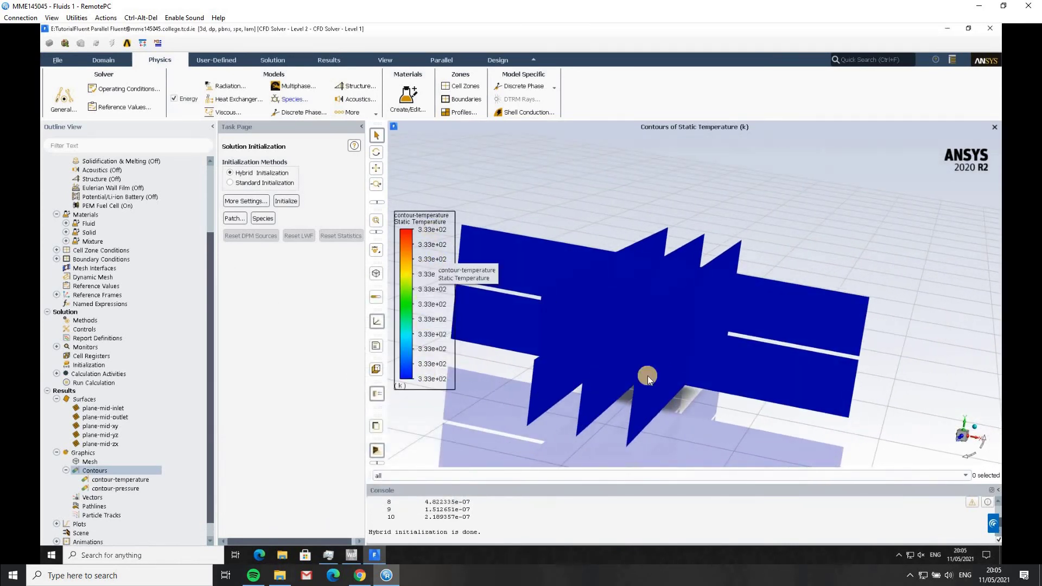
{"action": "left_click_drag", "start_coordinate": [677, 421], "coordinate": [649, 270]}
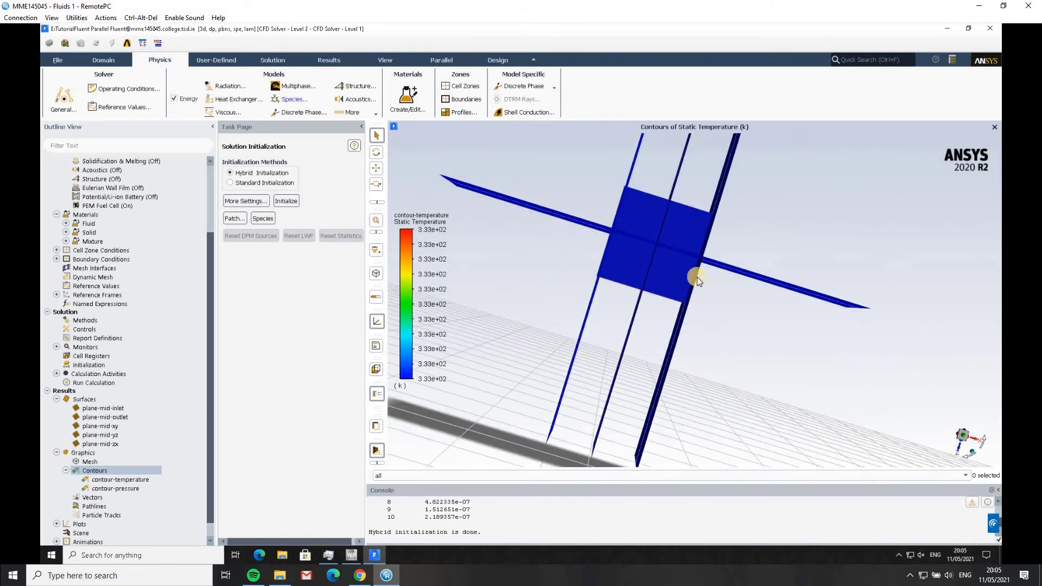
{"action": "left_click_drag", "start_coordinate": [709, 225], "coordinate": [681, 350]}
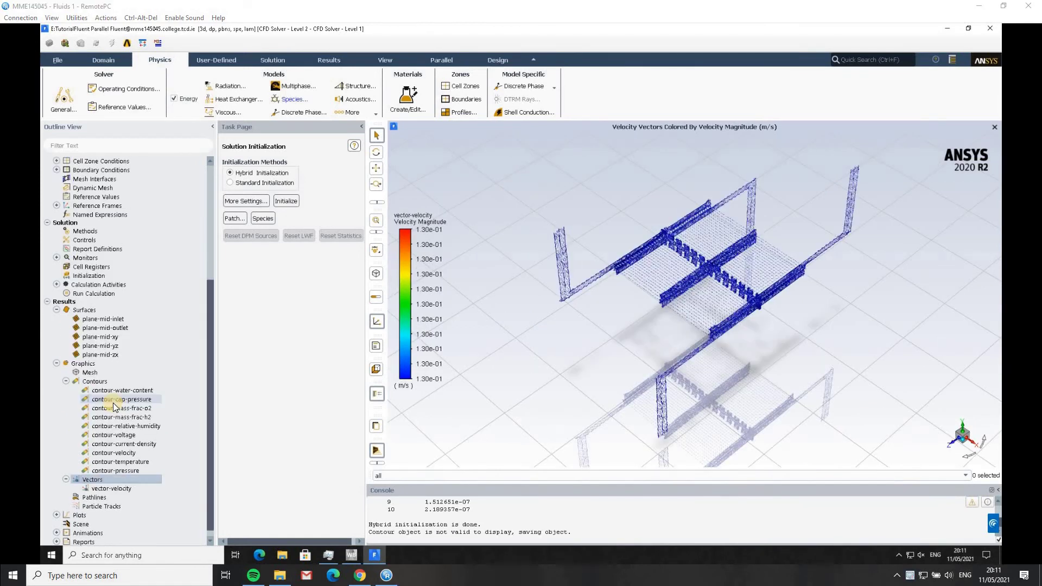
Display the contour-current-density plot and inspect it on the mid-planes
{"action": "right_click", "coordinate": [126, 444]}
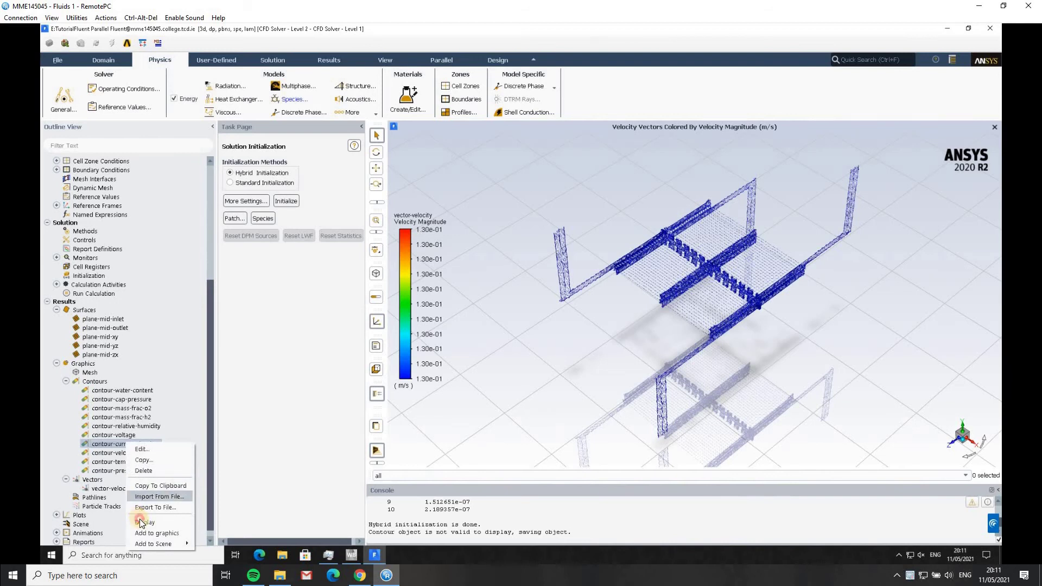
{"action": "left_click", "coordinate": [145, 522]}
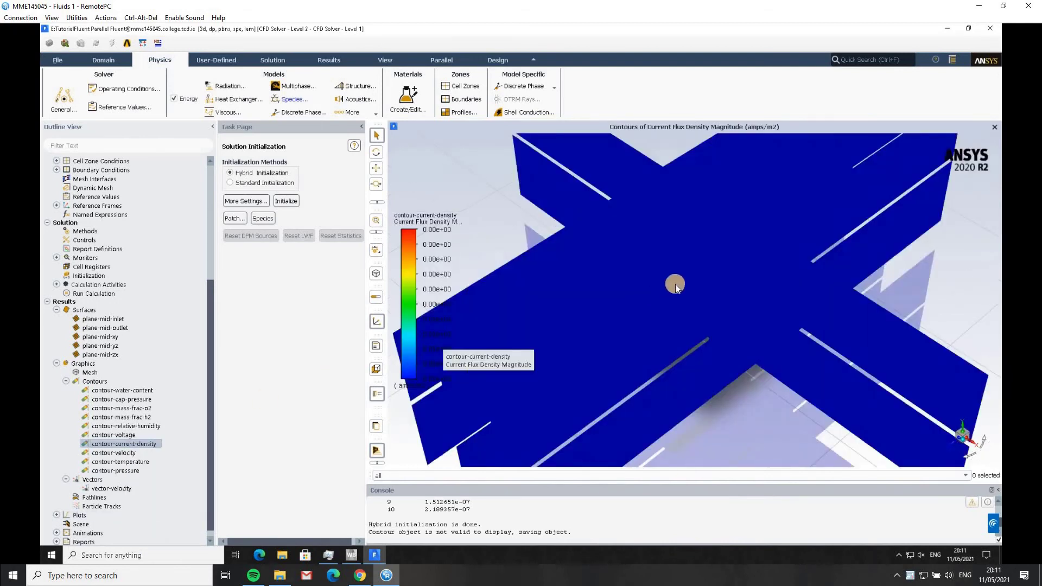
{"action": "left_click_drag", "start_coordinate": [760, 277], "coordinate": [342, 422]}
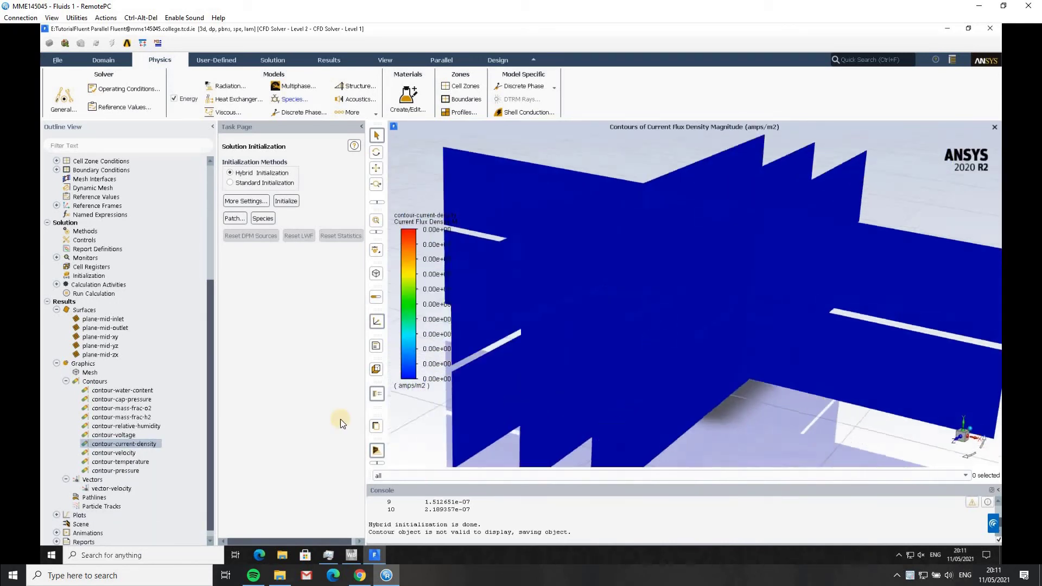
Display the contour-velocity plot and examine the velocity magnitude around the channels and inlet and outlet pipes
{"action": "right_click", "coordinate": [111, 454]}
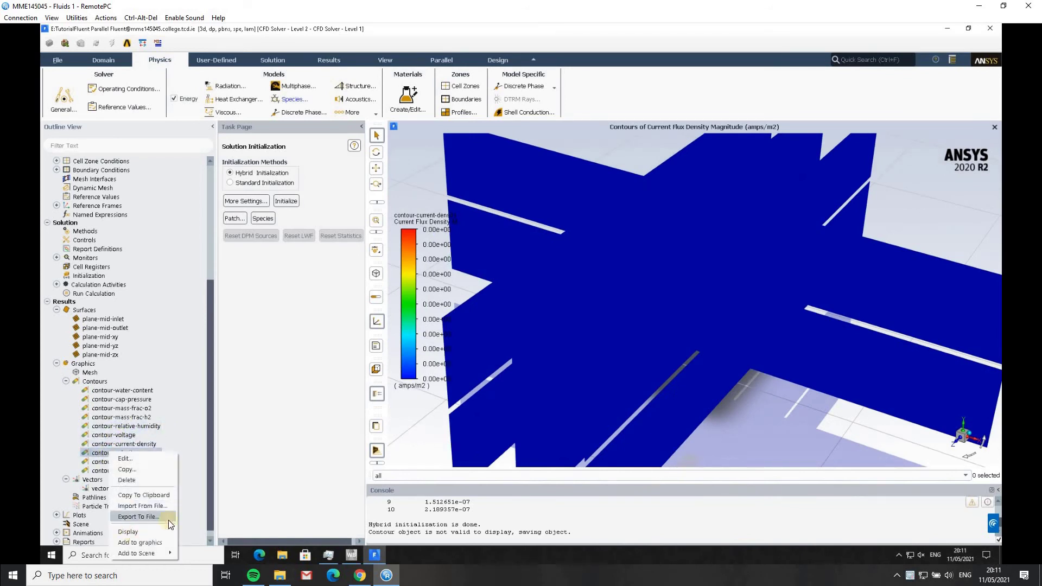
{"action": "left_click", "coordinate": [566, 346]}
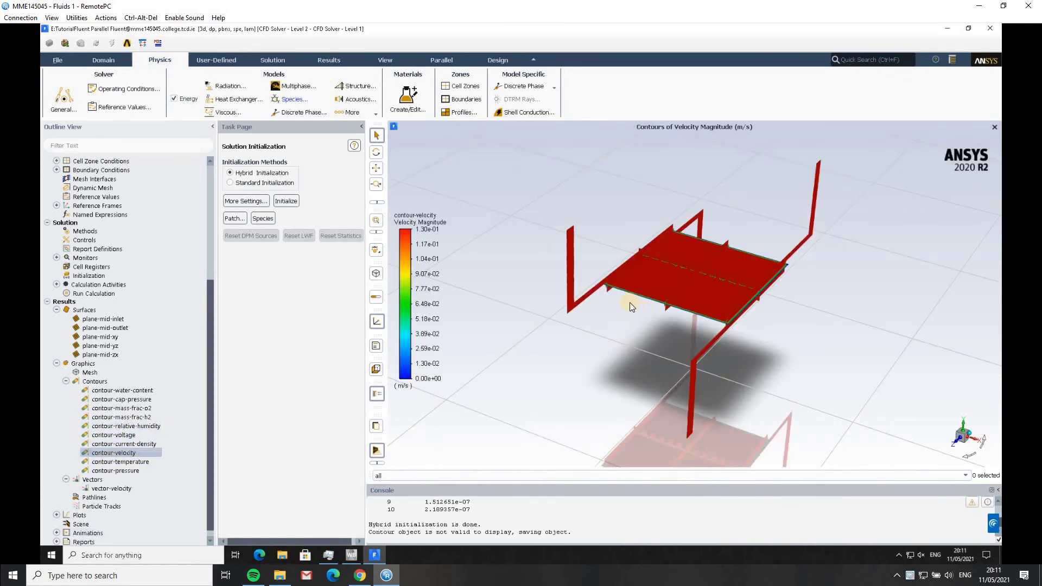
{"action": "left_click_drag", "start_coordinate": [565, 289], "coordinate": [660, 312]}
{"action": "scroll", "coordinate": [660, 292], "scroll_direction": "up", "scroll_amount": 5}
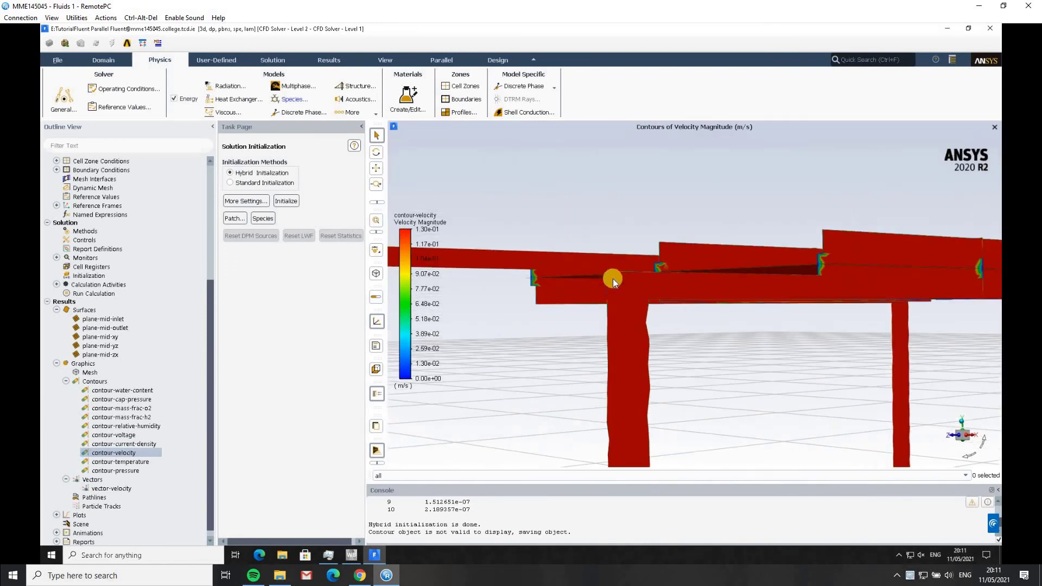
{"action": "left_click_drag", "start_coordinate": [594, 290], "coordinate": [534, 245]}
{"action": "scroll", "coordinate": [625, 334], "scroll_direction": "down", "scroll_amount": 5}
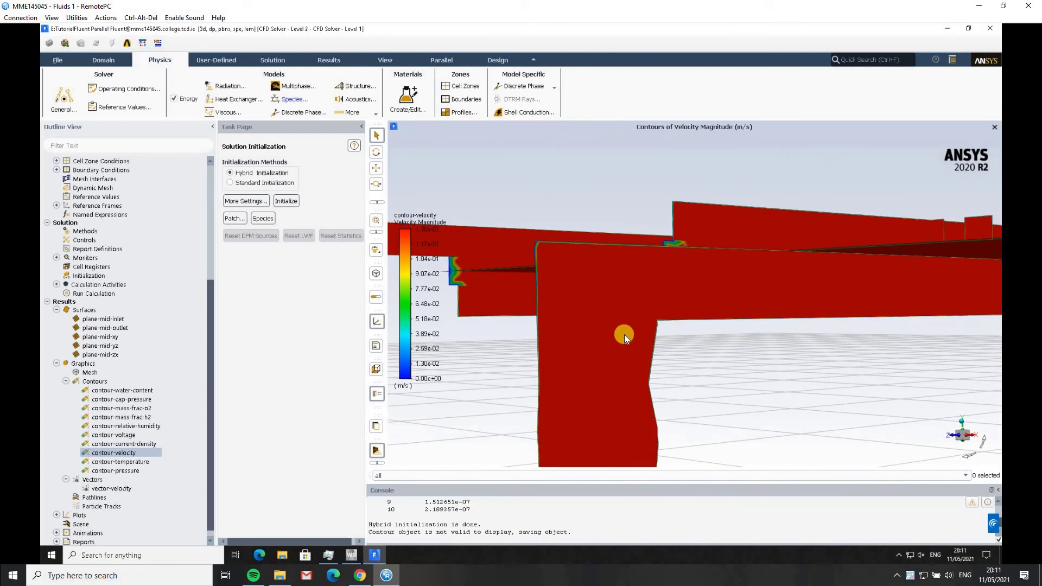
{"action": "scroll", "coordinate": [652, 321], "scroll_direction": "down", "scroll_amount": 2}
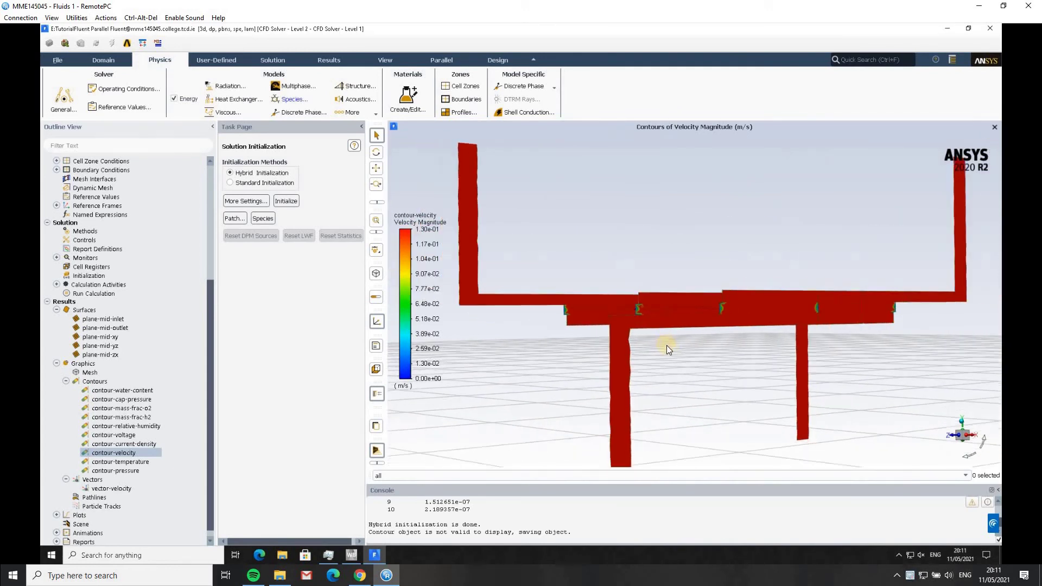
{"action": "mouse_move", "coordinate": [666, 345]}
{"action": "left_mouse_down"}
{"action": "mouse_move", "coordinate": [667, 322]}
{"action": "mouse_move", "coordinate": [662, 339]}
{"action": "left_mouse_up"}
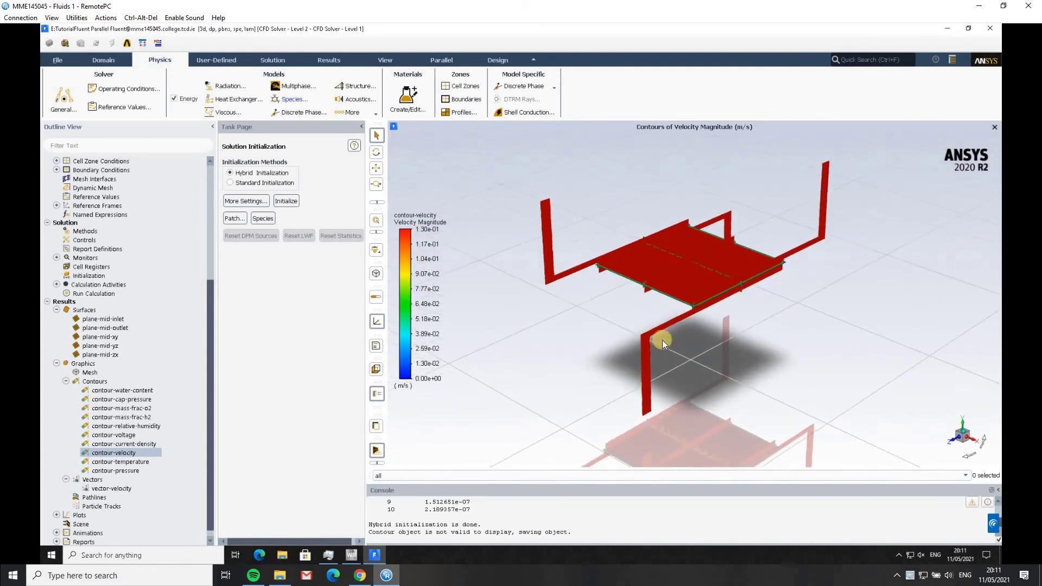
Display the vector-velocity plot and examine the flow arrows along the pipes and channels up close
{"action": "left_click", "coordinate": [109, 488]}
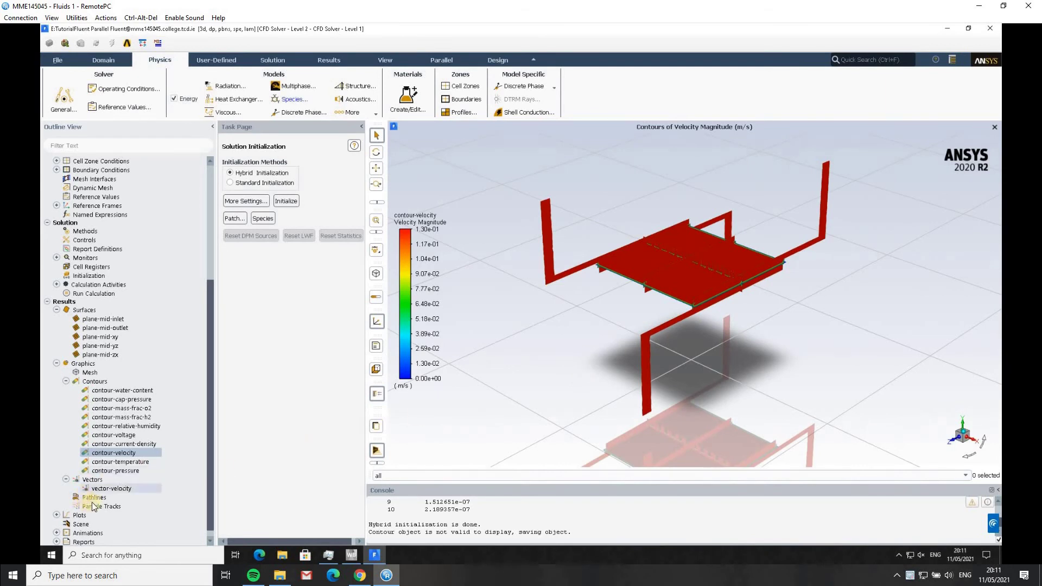
{"action": "right_click", "coordinate": [108, 486]}
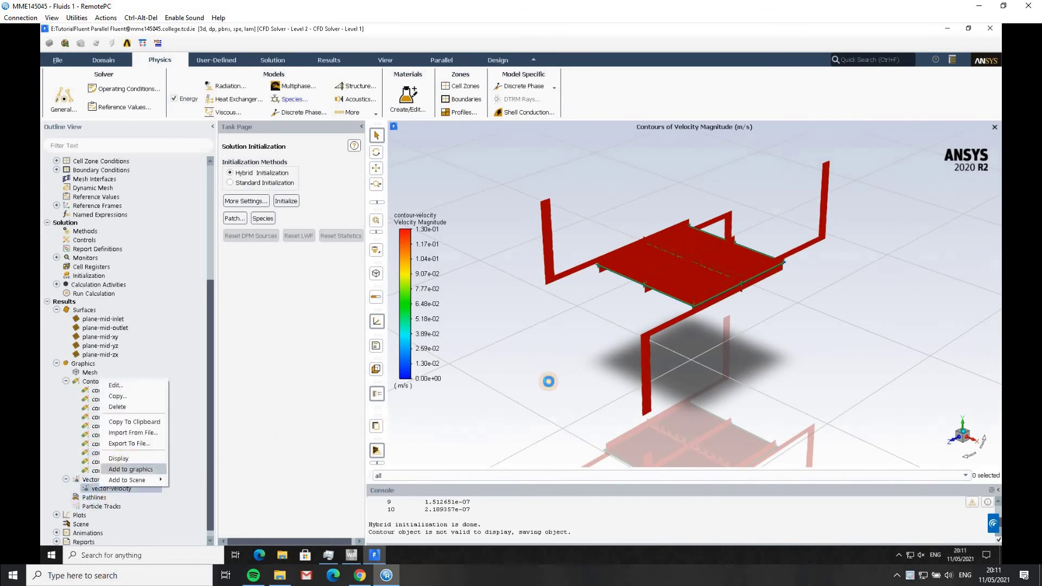
{"action": "left_click", "coordinate": [120, 460]}
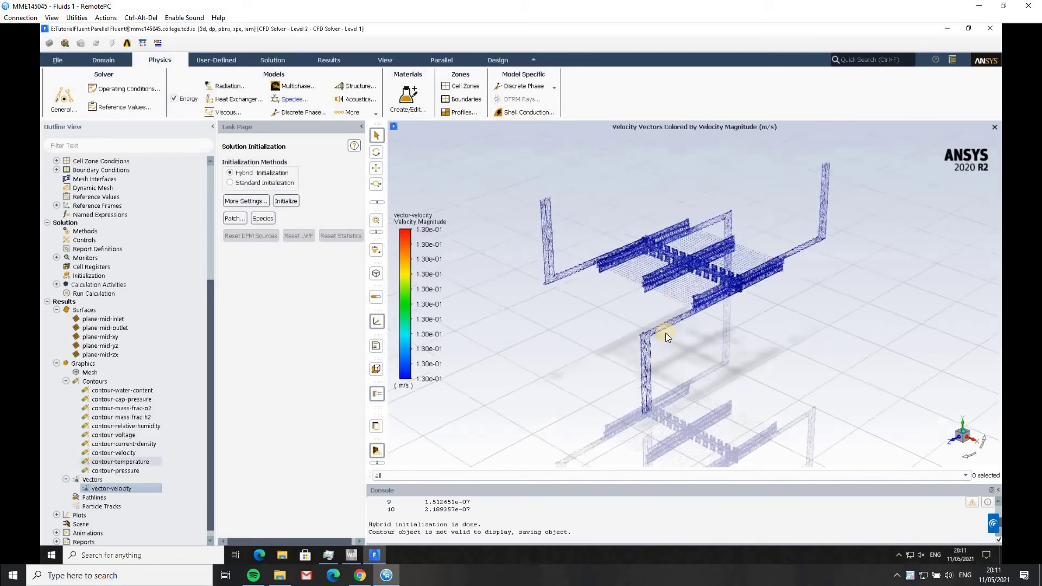
{"action": "scroll", "coordinate": [651, 331], "scroll_direction": "up", "scroll_amount": 5}
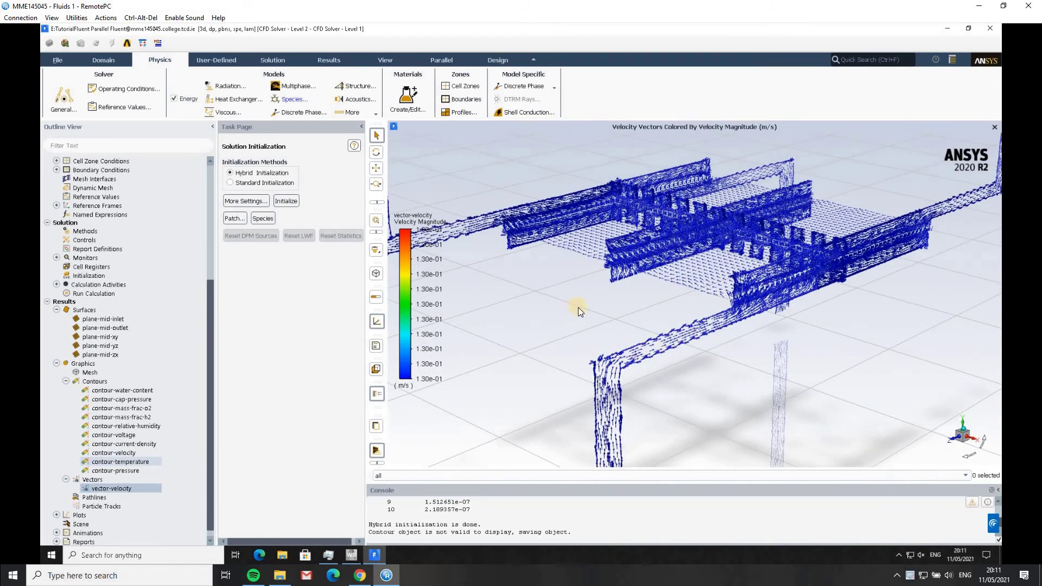
{"action": "left_click_drag", "start_coordinate": [593, 320], "coordinate": [611, 227]}
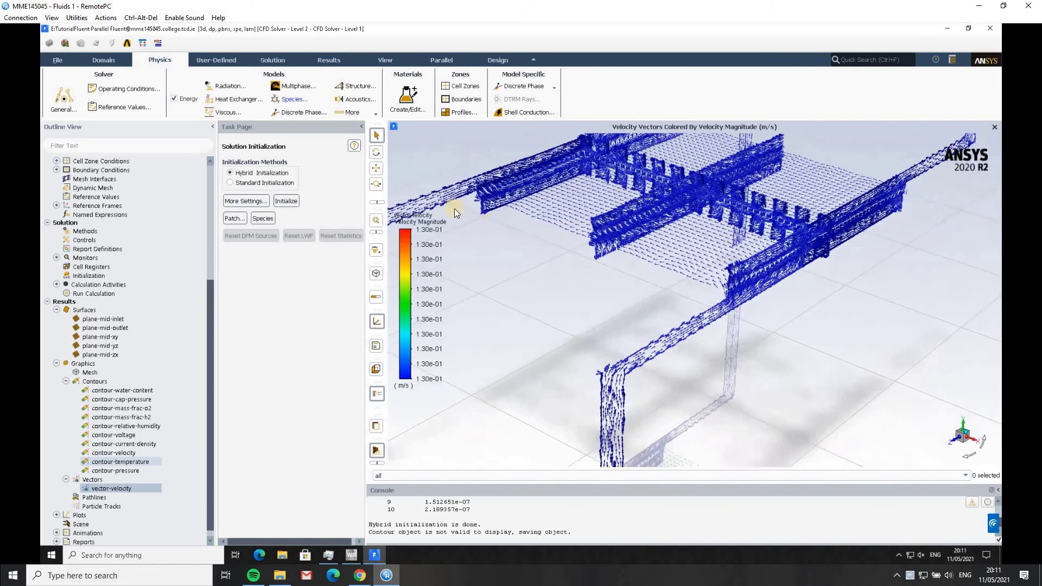
{"action": "left_click_drag", "start_coordinate": [780, 363], "coordinate": [500, 232]}
{"action": "scroll", "coordinate": [505, 227], "scroll_direction": "up", "scroll_amount": 3}
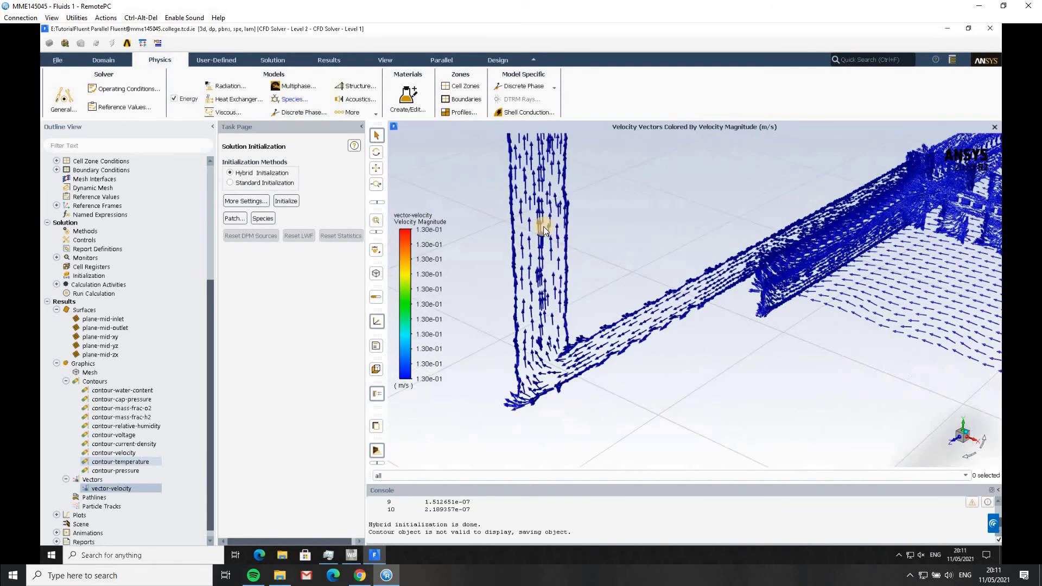
{"action": "scroll", "coordinate": [549, 235], "scroll_direction": "up", "scroll_amount": 1}
{"action": "scroll", "coordinate": [553, 249], "scroll_direction": "down", "scroll_amount": 5}
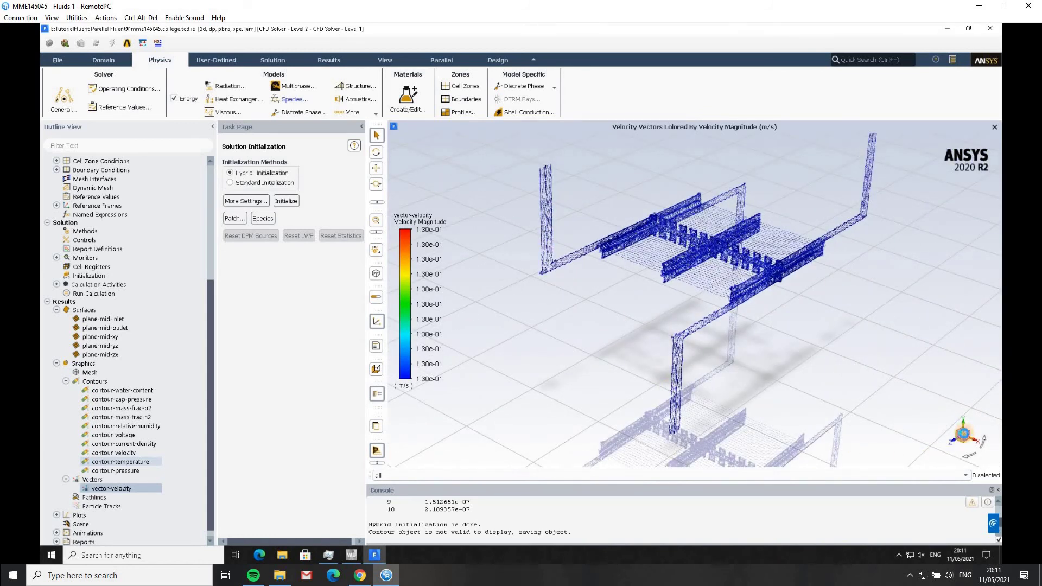
{"action": "left_click", "coordinate": [941, 432]}
{"action": "scroll", "coordinate": [695, 312], "scroll_direction": "up", "scroll_amount": 3}
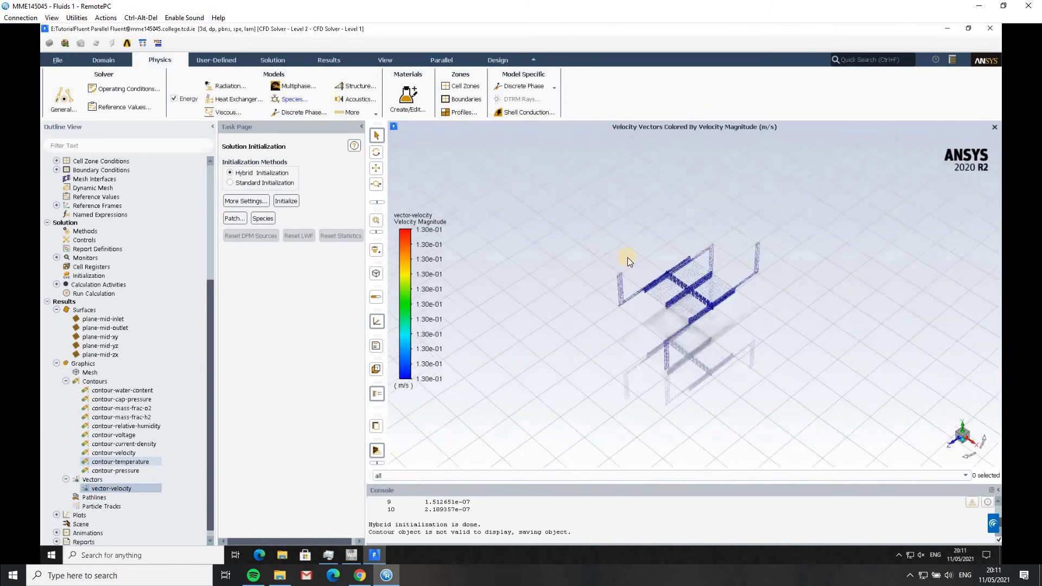
Display the contour-water-content, contour-cap-pressure and contour-mass-frac-o2 plots one after another
{"action": "left_click", "coordinate": [136, 390]}
{"action": "right_click", "coordinate": [139, 390]}
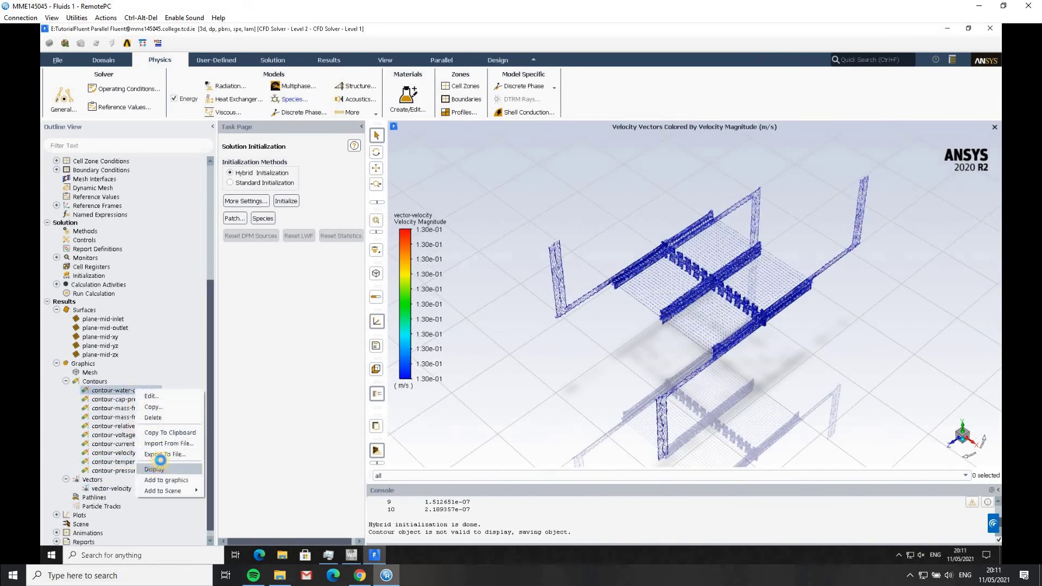
{"action": "left_click", "coordinate": [161, 458]}
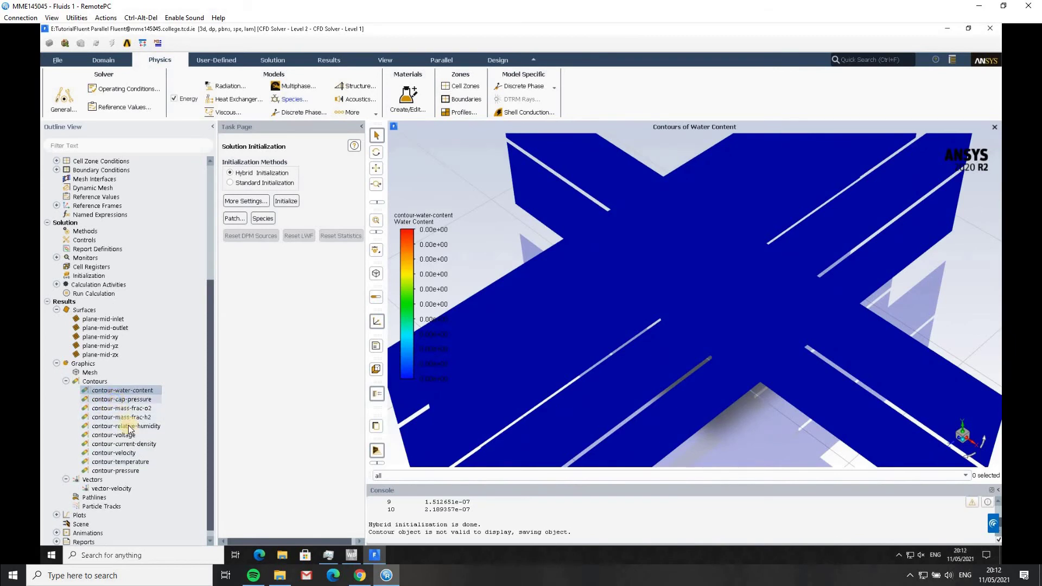
{"action": "right_click", "coordinate": [115, 399]}
{"action": "left_click", "coordinate": [132, 478]}
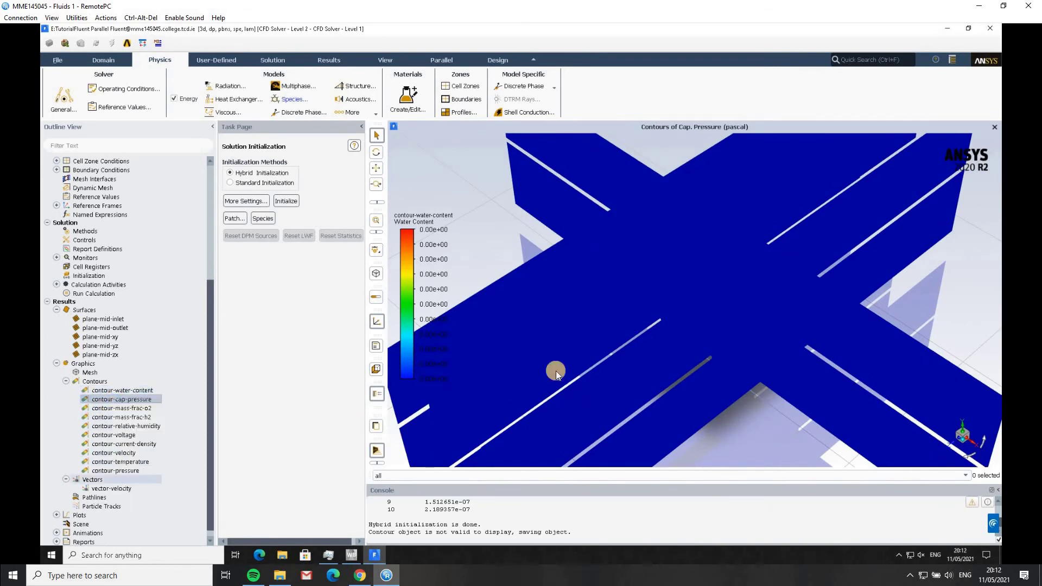
{"action": "left_click", "coordinate": [128, 408]}
{"action": "left_click", "coordinate": [137, 487]}
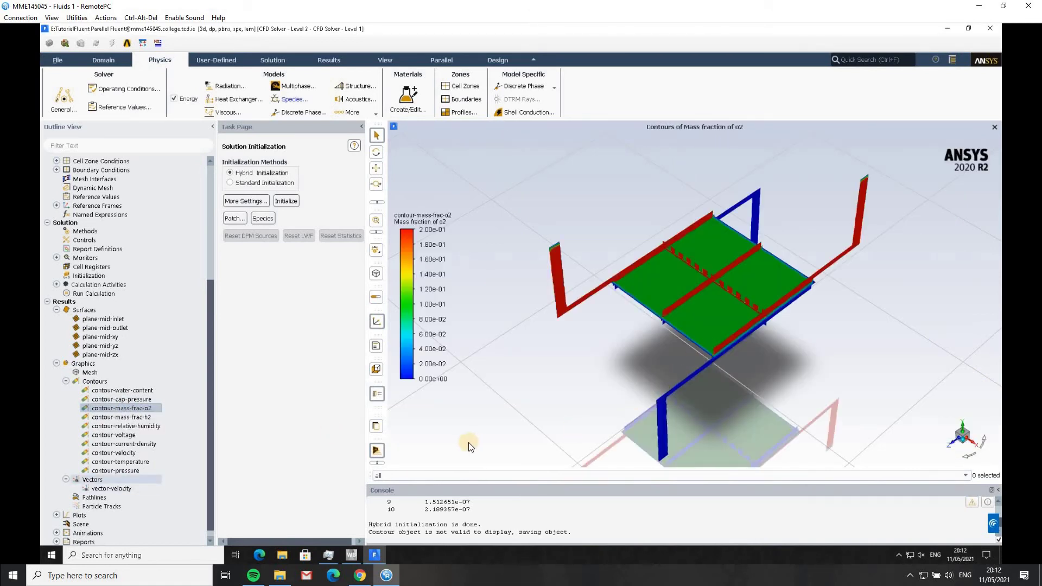
Display the contour-relative-humidity plot, inspect it, and collapse the vectors and contours groups in the outline
{"action": "right_click", "coordinate": [152, 428]}
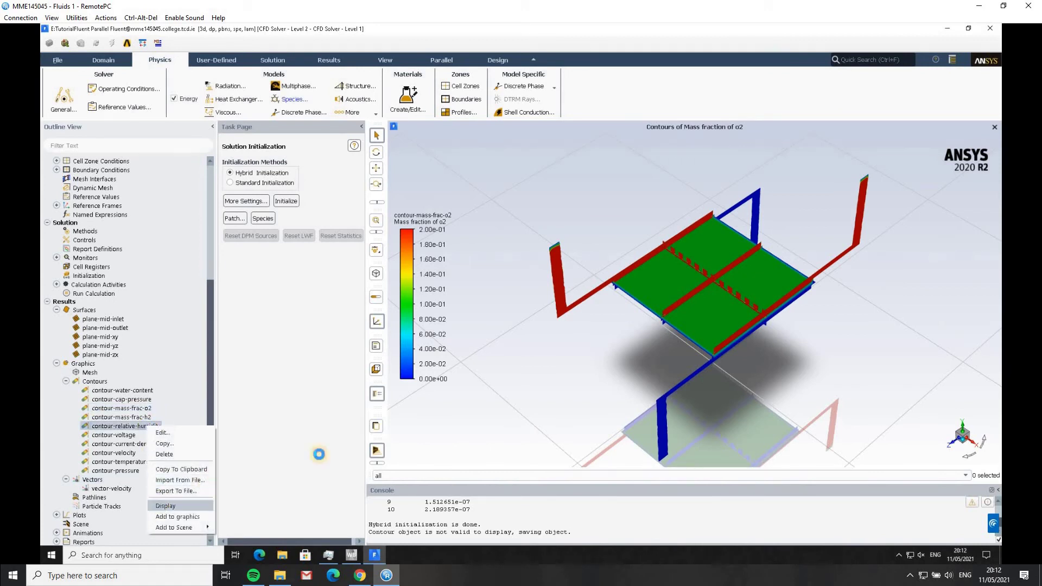
{"action": "left_click", "coordinate": [165, 505]}
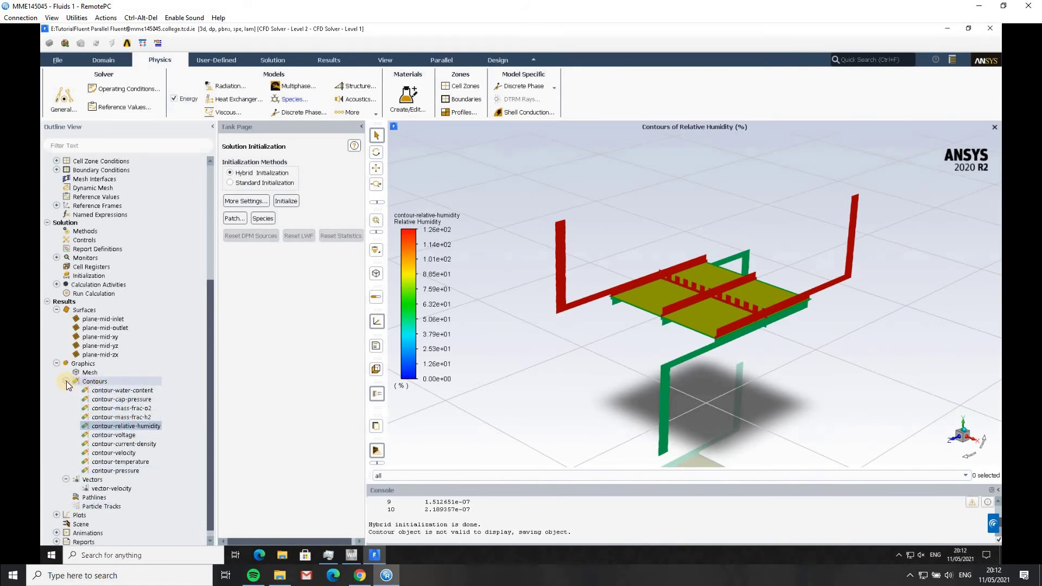
{"action": "left_click", "coordinate": [66, 479]}
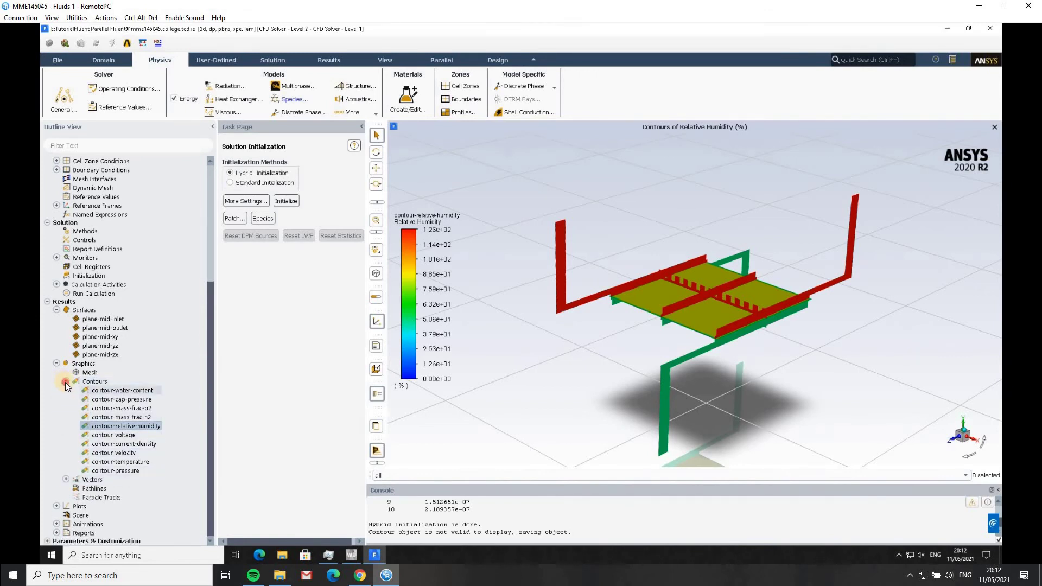
{"action": "left_click", "coordinate": [65, 381]}
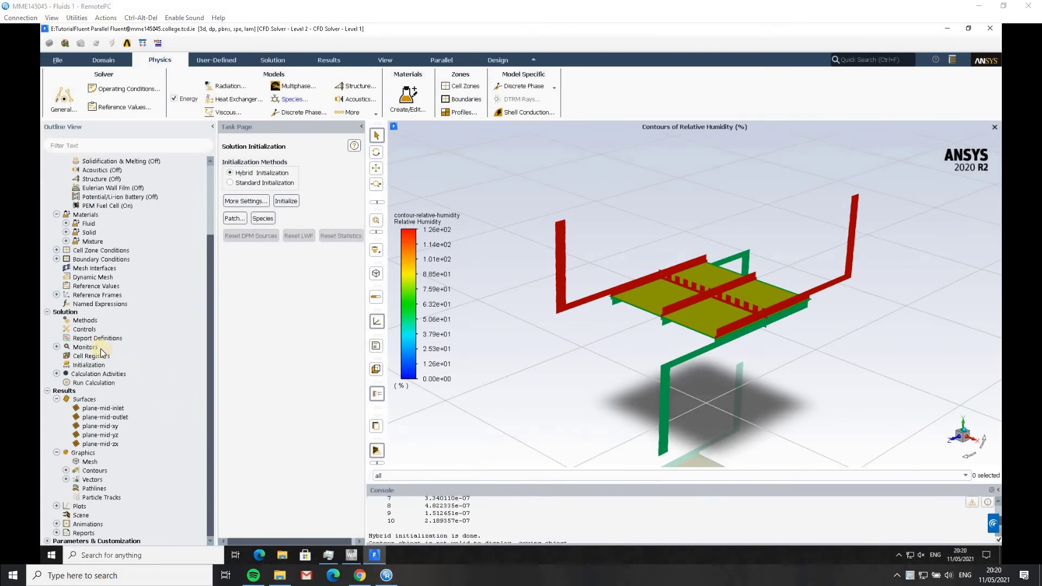
Create an integral surface report definition and name it report-current-cathode
{"action": "right_click", "coordinate": [80, 339]}
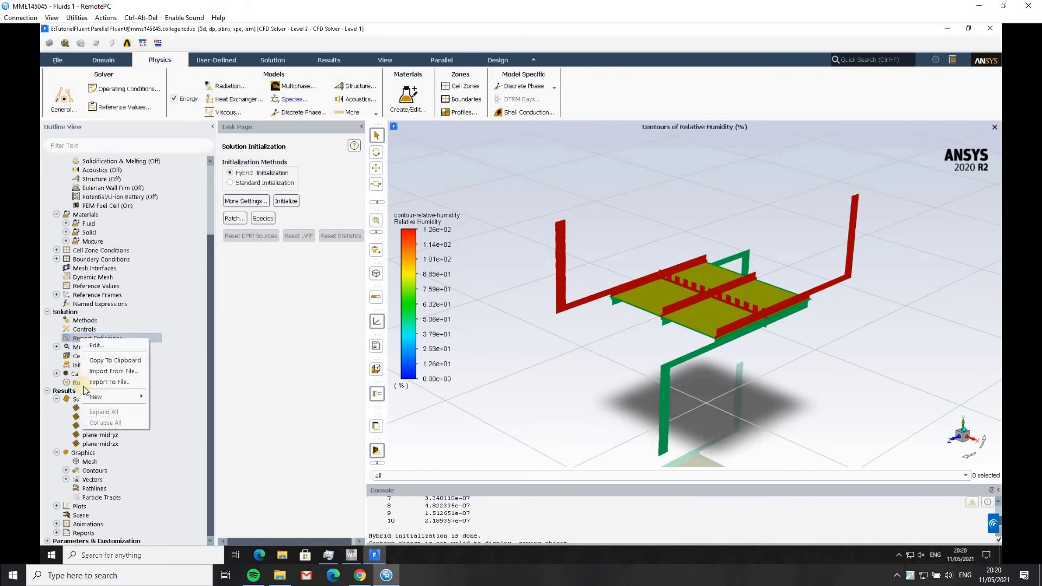
{"action": "mouse_move", "coordinate": [103, 395]}
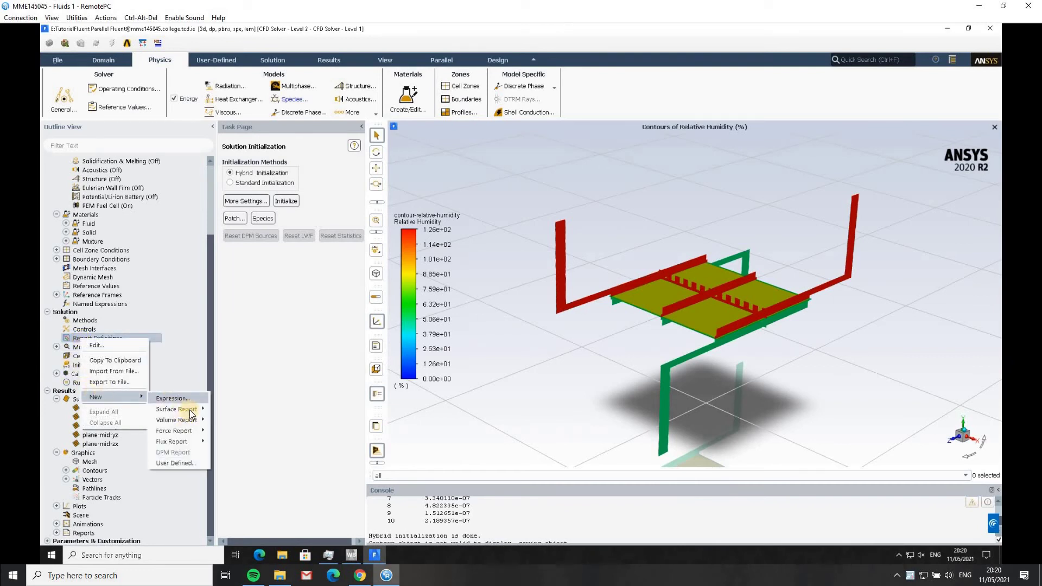
{"action": "mouse_move", "coordinate": [203, 410]}
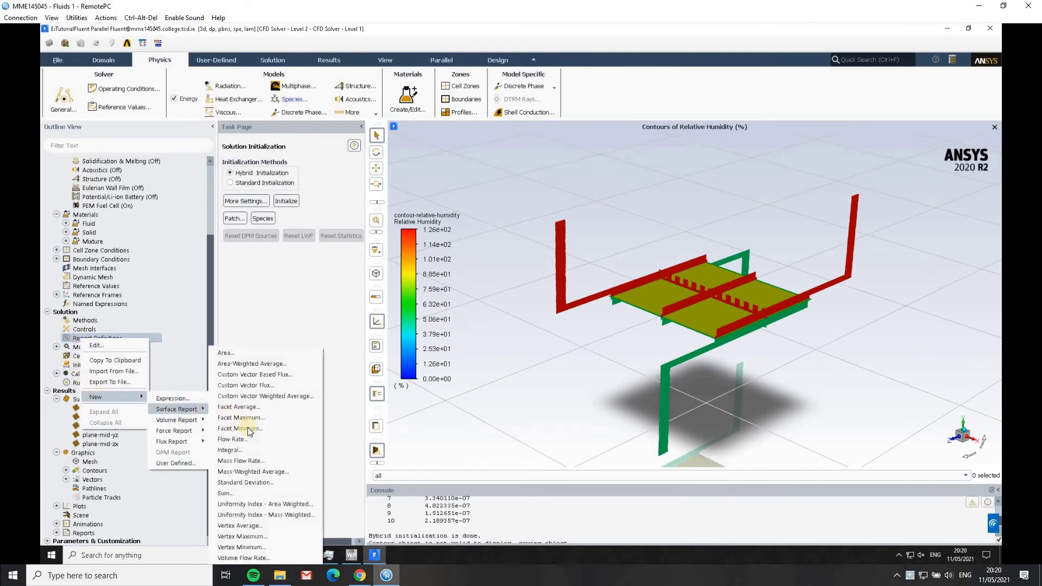
{"action": "left_click", "coordinate": [232, 451]}
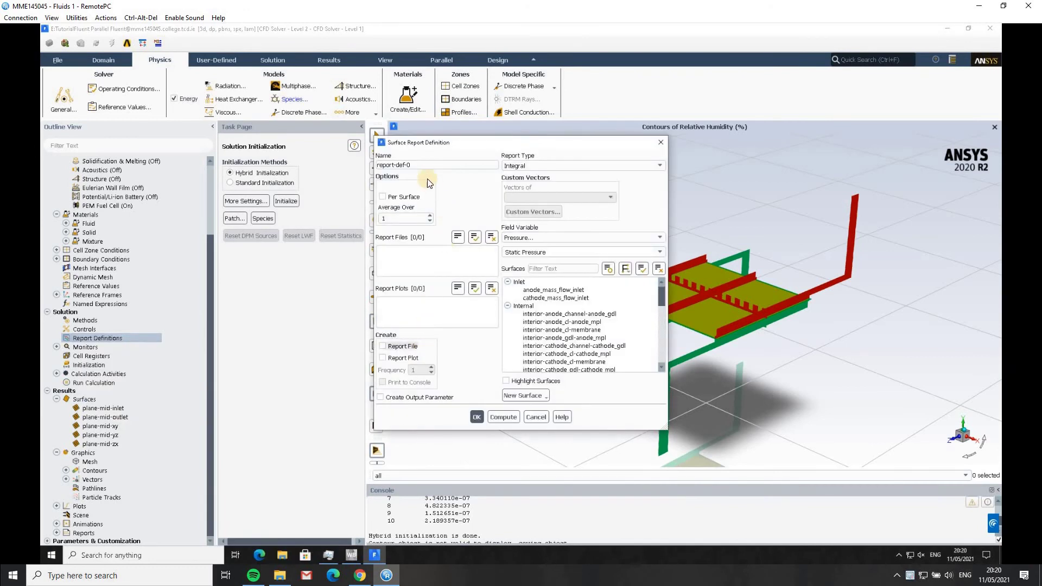
{"action": "left_click", "coordinate": [416, 166]}
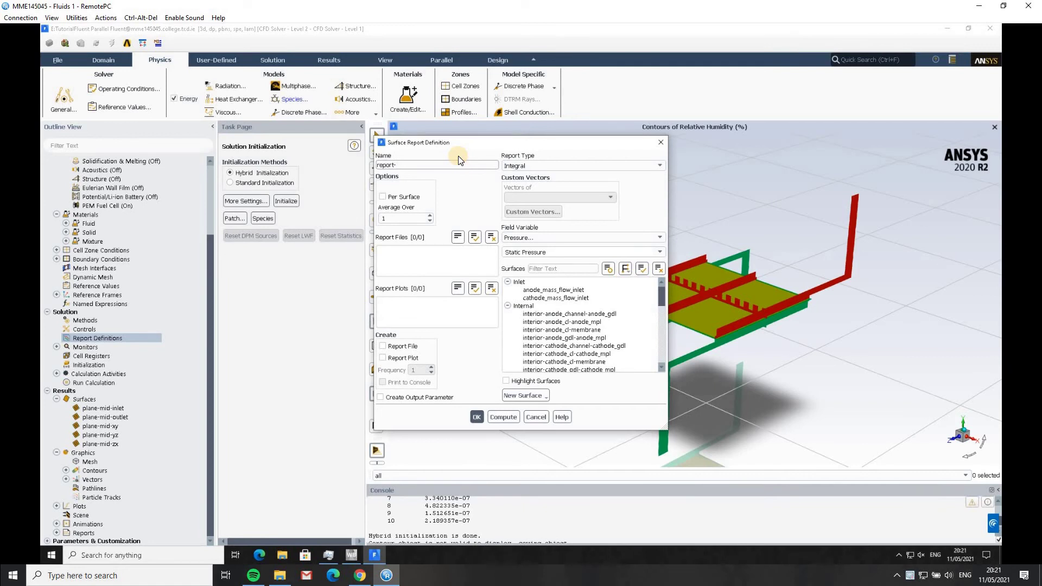
{"action": "type", "text": "current-cathode"}
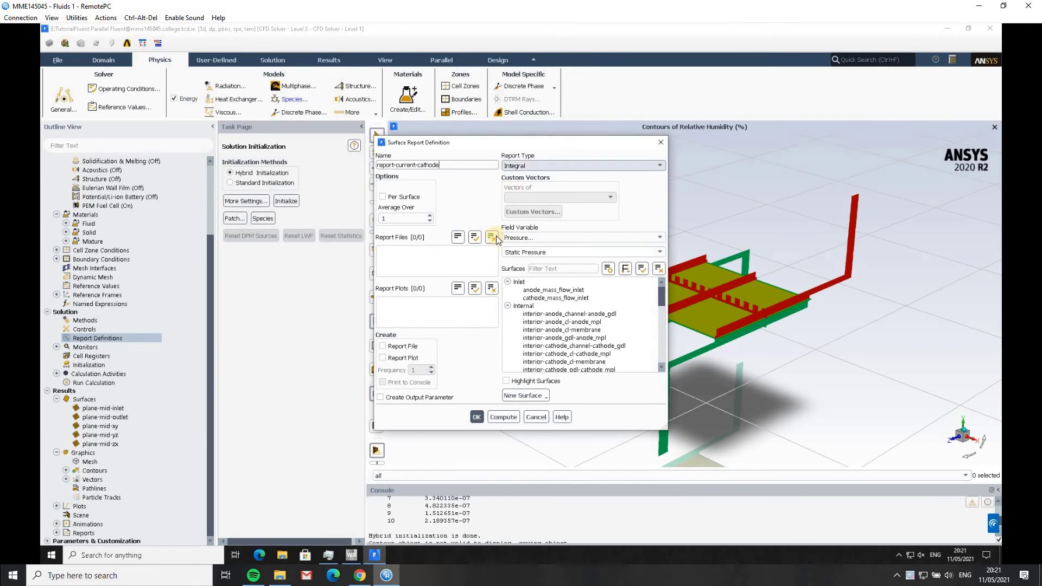
Set the report's field variable to User Defined Memory with Y Current Flux Density
{"action": "left_click", "coordinate": [611, 239]}
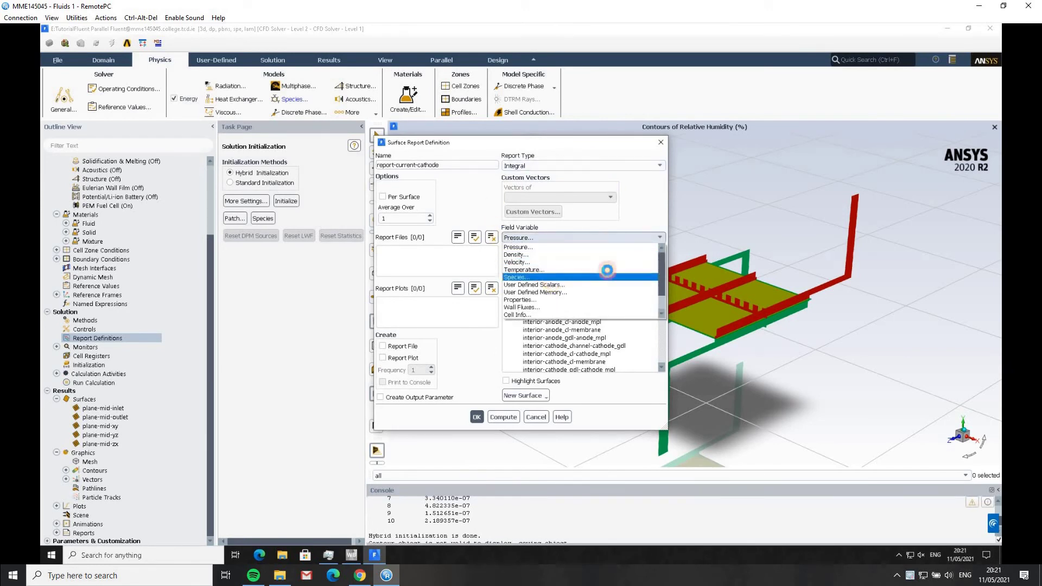
{"action": "left_click", "coordinate": [552, 285]}
{"action": "left_click", "coordinate": [624, 238]}
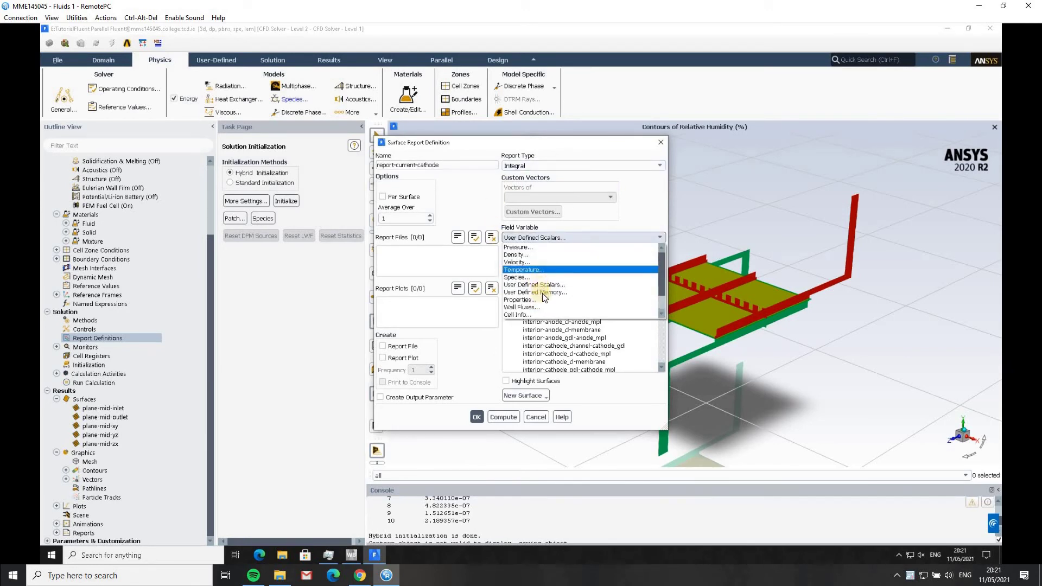
{"action": "left_click", "coordinate": [650, 262]}
{"action": "left_click", "coordinate": [663, 252]}
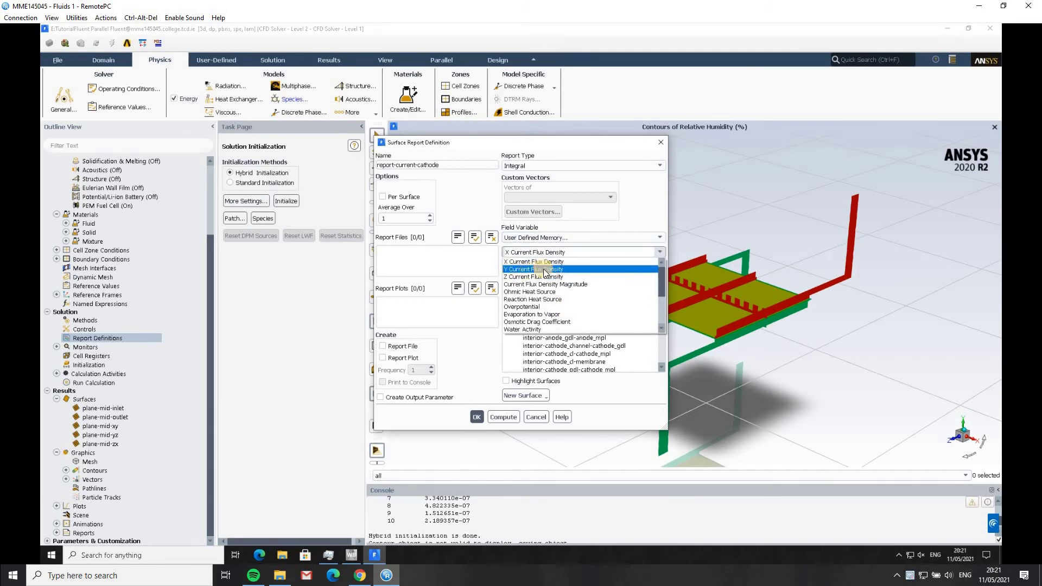
{"action": "left_click", "coordinate": [543, 269]}
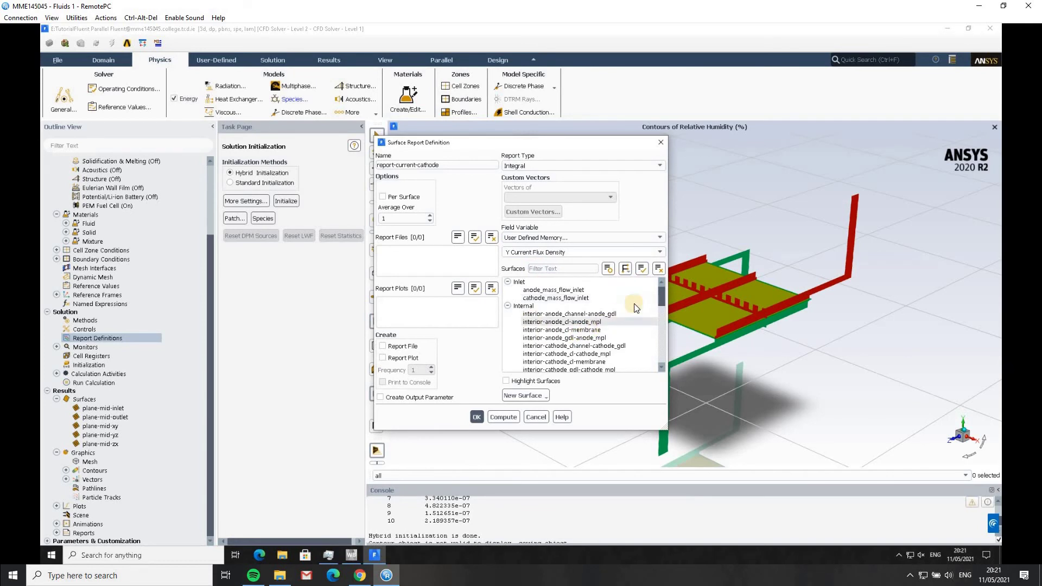
Assign the cathode_terminal wall as the report surface, compute the integral and save the definition
{"action": "left_click", "coordinate": [662, 296]}
{"action": "left_click_drag", "start_coordinate": [662, 305], "coordinate": [658, 320]}
{"action": "left_click", "coordinate": [565, 362]}
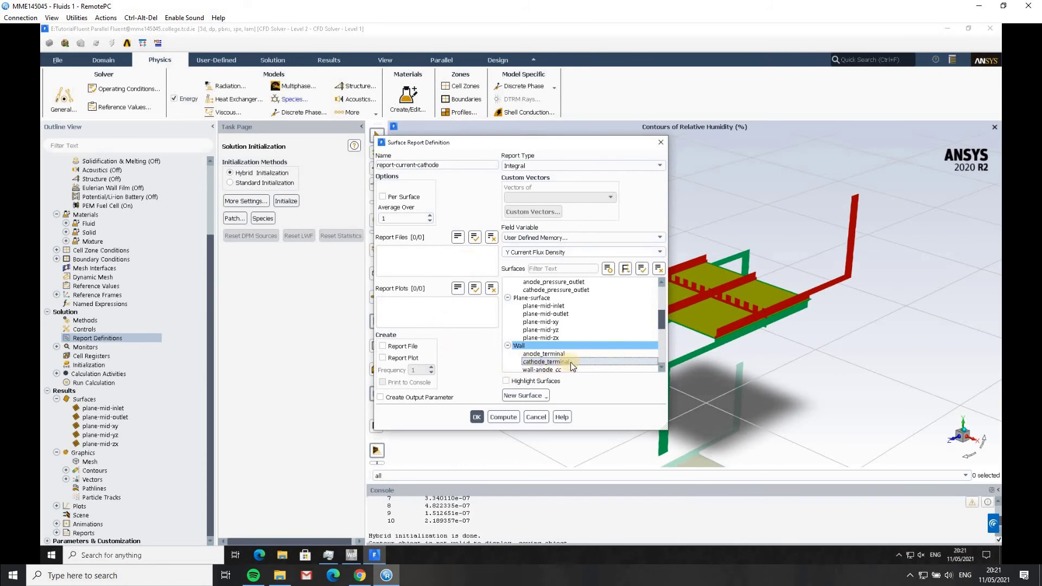
{"action": "left_click", "coordinate": [497, 416]}
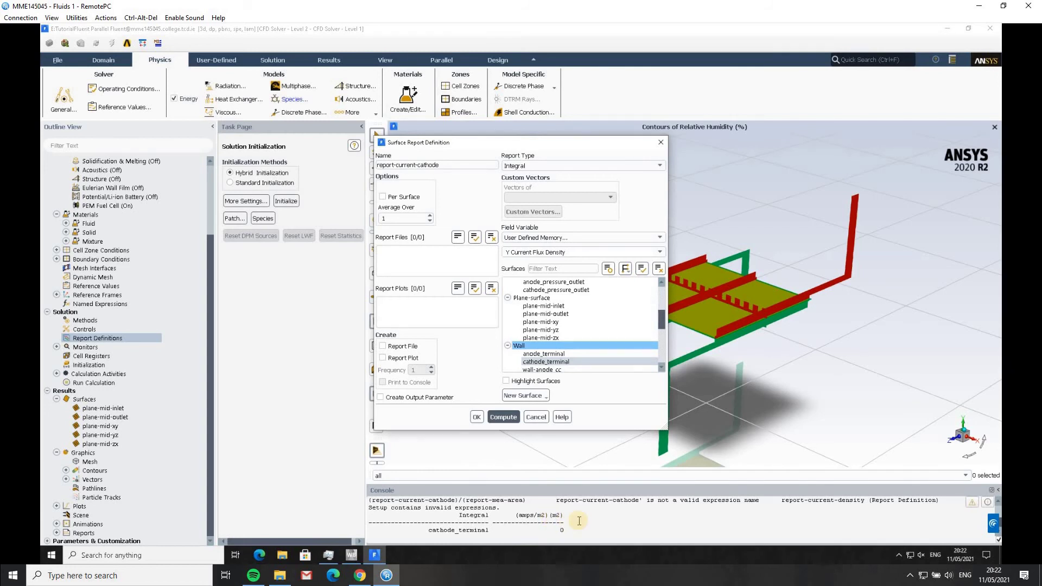
{"action": "left_click", "coordinate": [477, 417]}
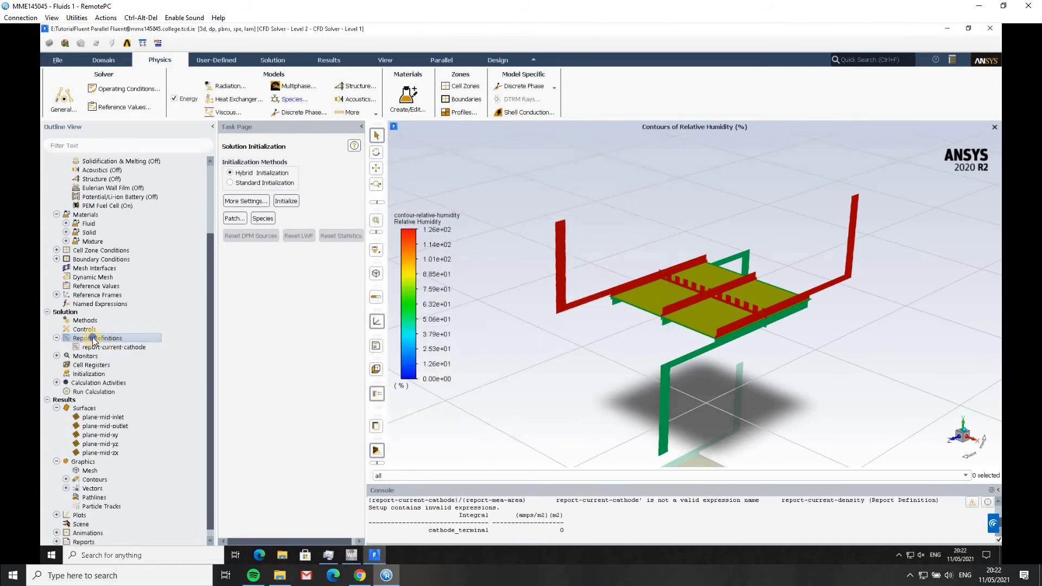
Create an area surface report definition and name it report-mea-area
{"action": "right_click", "coordinate": [94, 338]}
{"action": "mouse_move", "coordinate": [135, 395]}
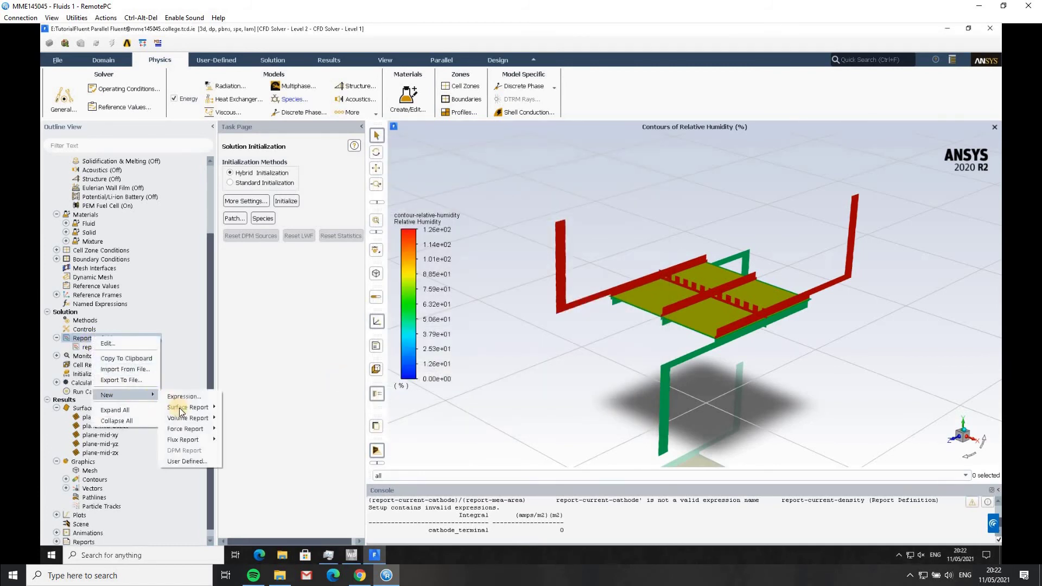
{"action": "mouse_move", "coordinate": [190, 409]}
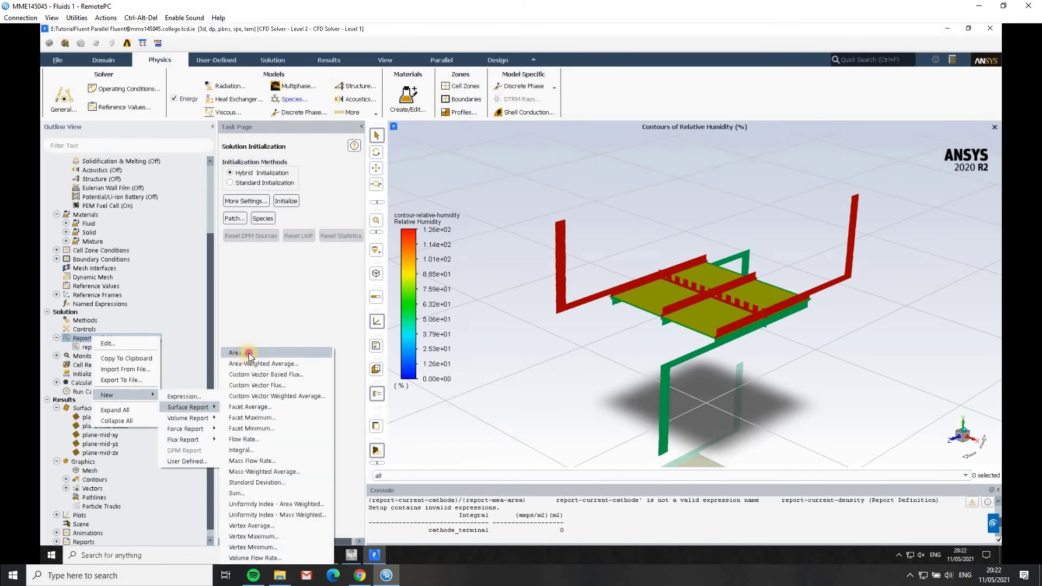
{"action": "left_click", "coordinate": [326, 353]}
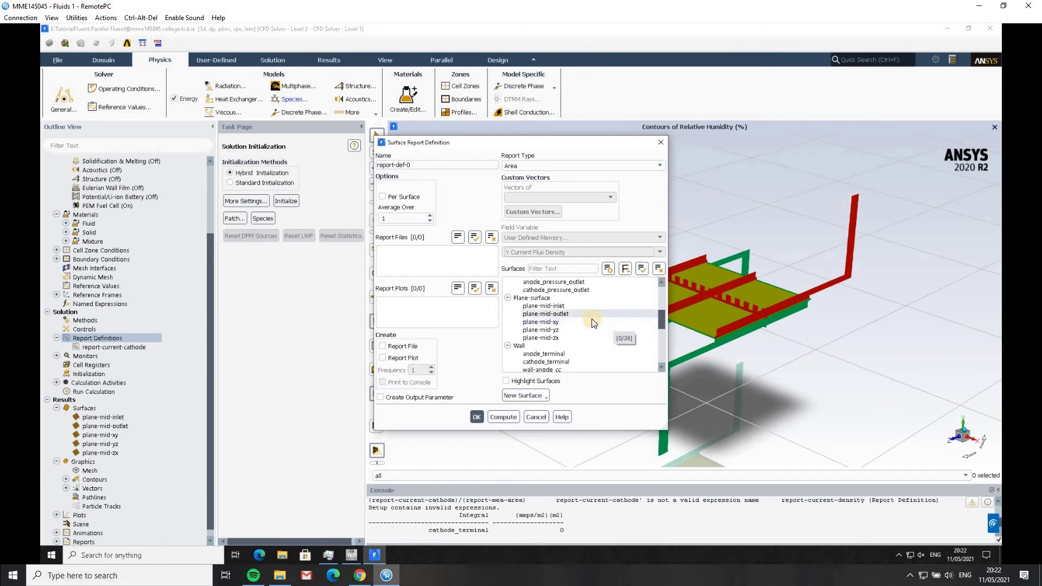
{"action": "left_click", "coordinate": [413, 165]}
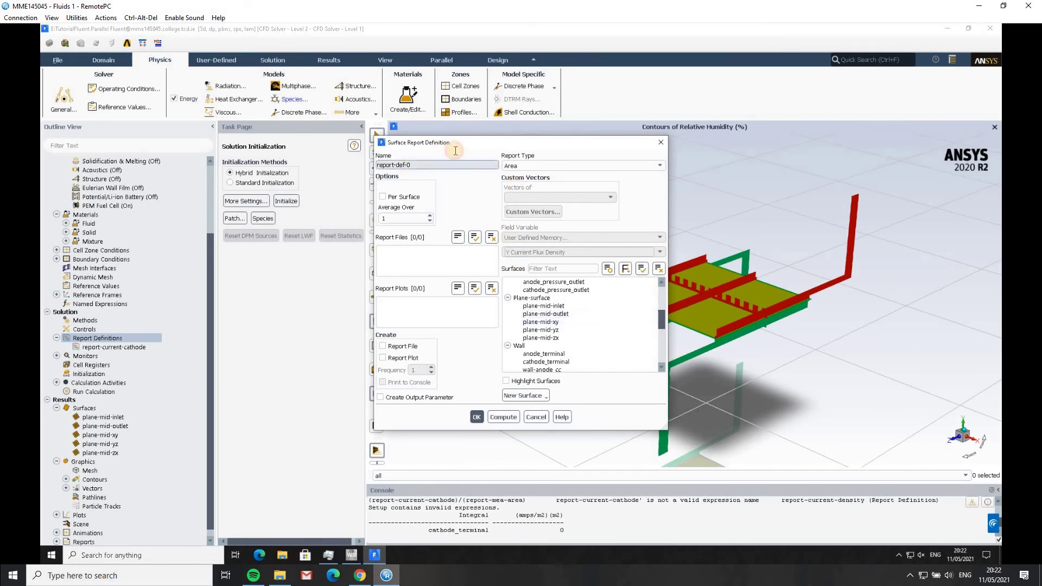
{"action": "key", "text": "BackSpace"}
{"action": "key", "text": "BackSpace"}
{"action": "key", "text": "BackSpace"}
{"action": "key", "text": "BackSpace"}
{"action": "key", "text": "BackSpace"}
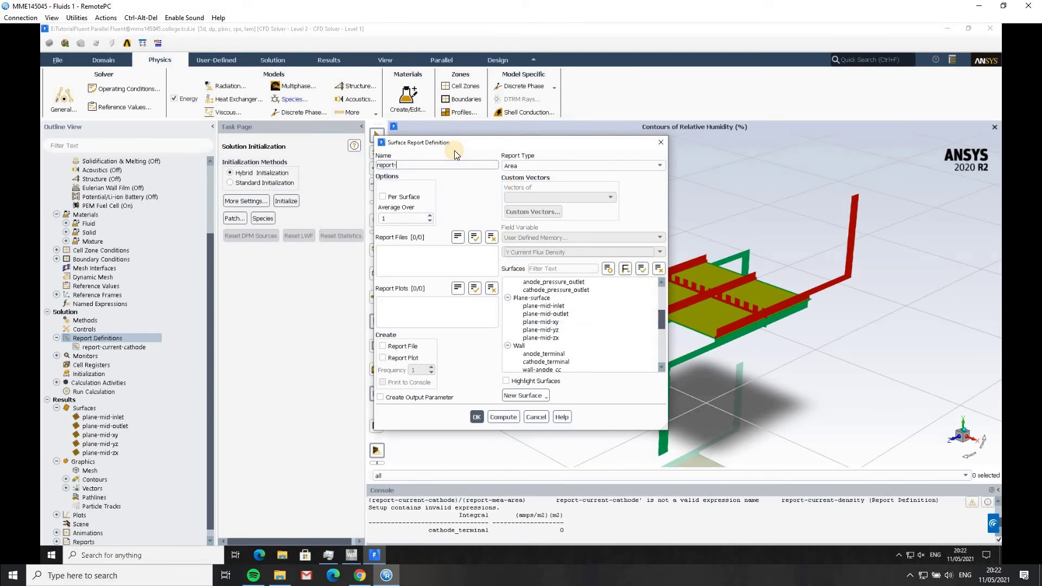
{"action": "type", "text": "mea-area"}
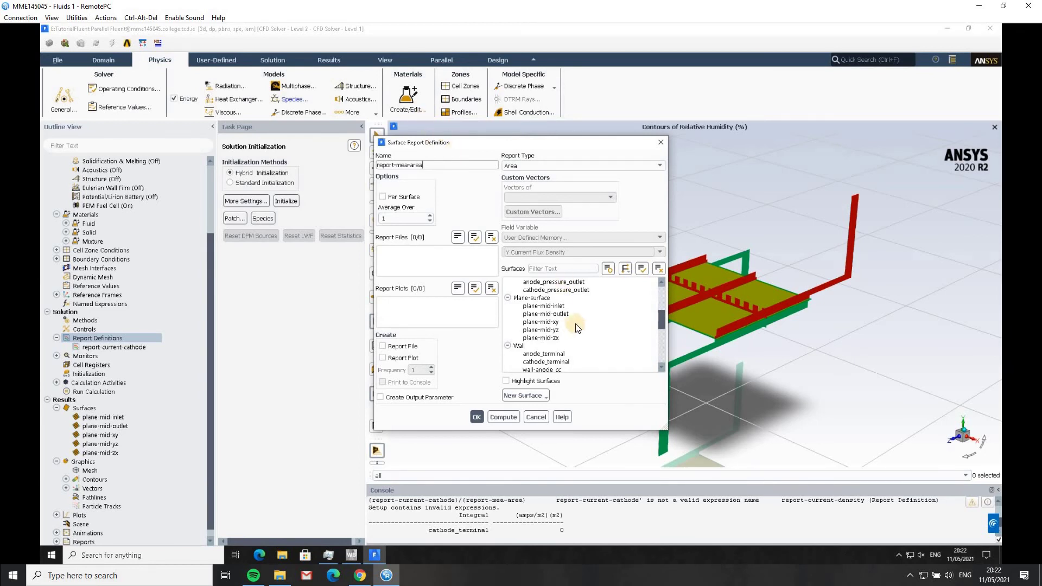
Assign interior-anode_gdl-anode_mpl as the area report's surface, compute the area and save the definition
{"action": "scroll", "coordinate": [586, 326], "scroll_direction": "down", "scroll_amount": 1}
{"action": "scroll", "coordinate": [585, 328], "scroll_direction": "down", "scroll_amount": 1}
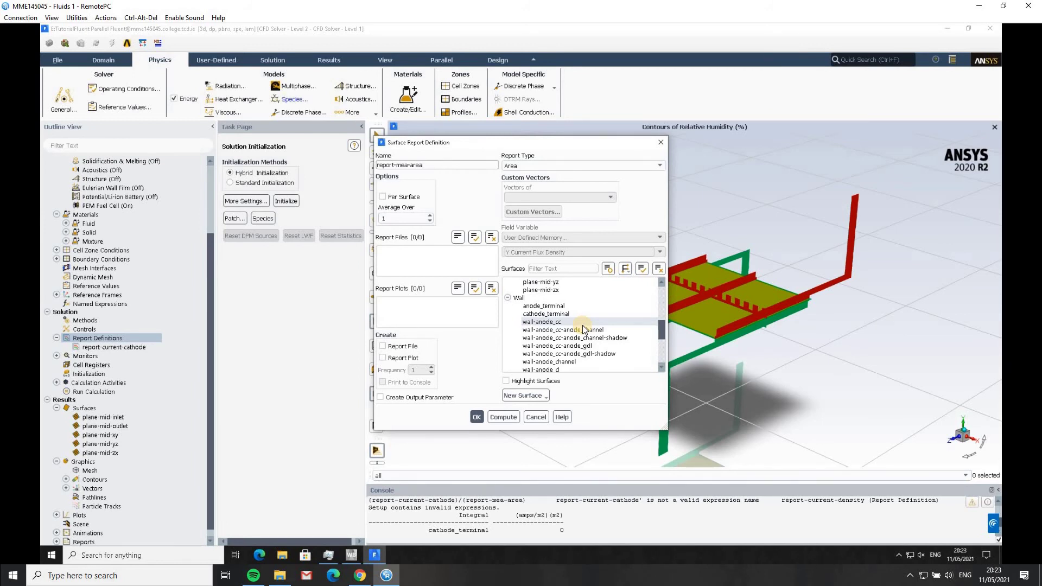
{"action": "scroll", "coordinate": [588, 329], "scroll_direction": "up", "scroll_amount": 3}
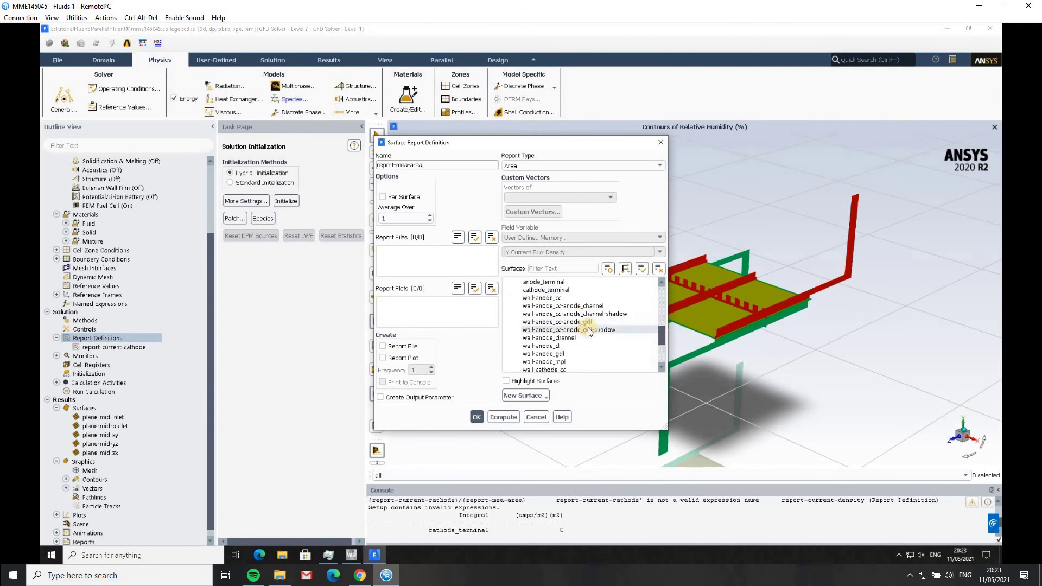
{"action": "scroll", "coordinate": [590, 329], "scroll_direction": "up", "scroll_amount": 3}
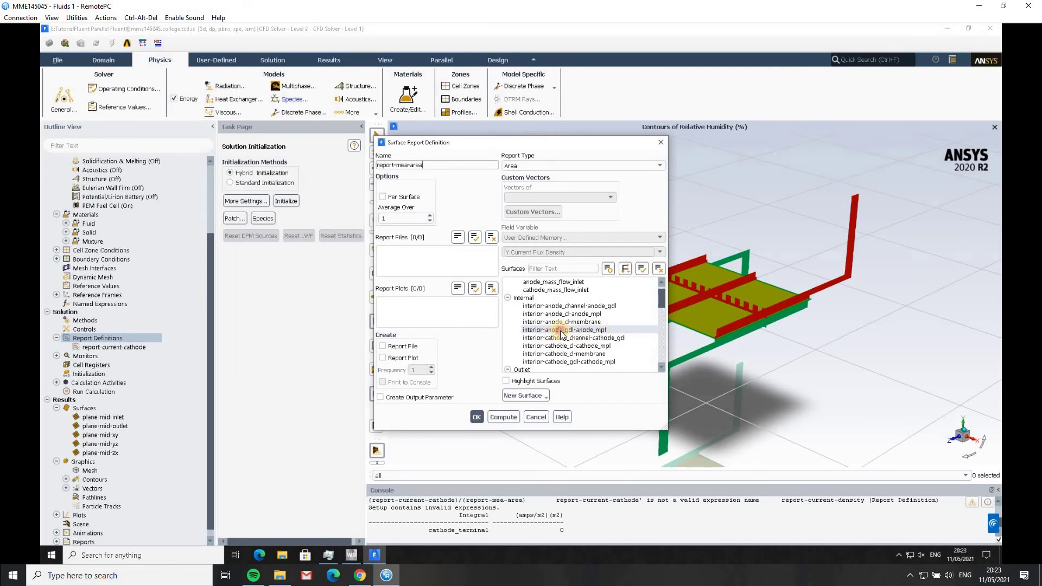
{"action": "left_click", "coordinate": [571, 330]}
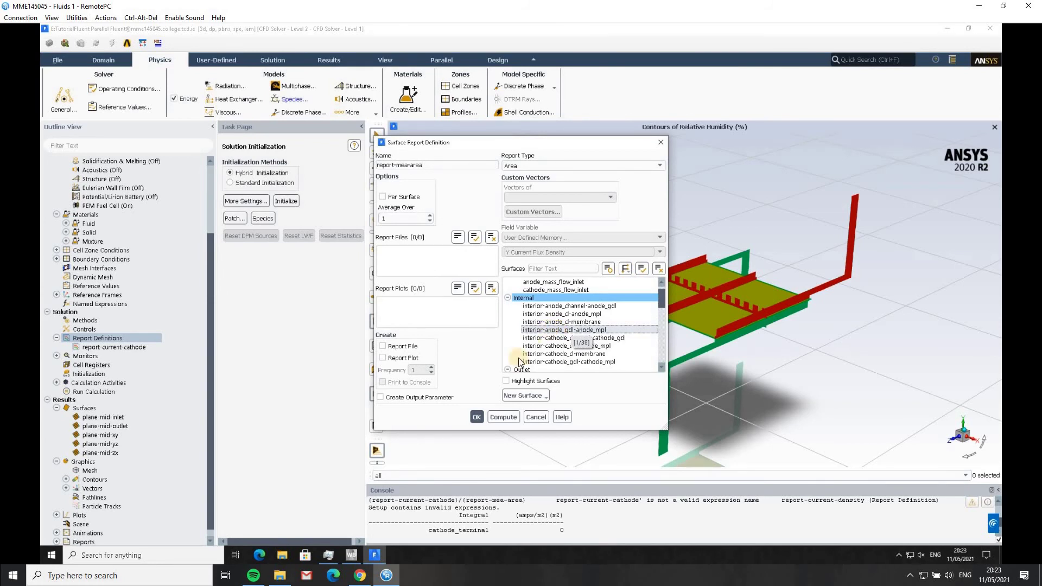
{"action": "left_click", "coordinate": [497, 417]}
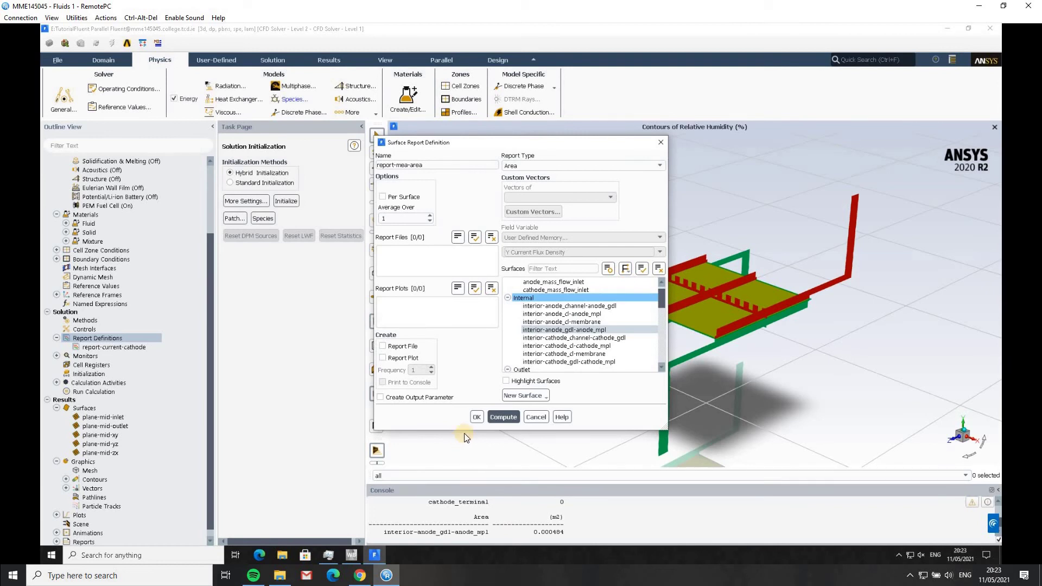
{"action": "left_click", "coordinate": [477, 418]}
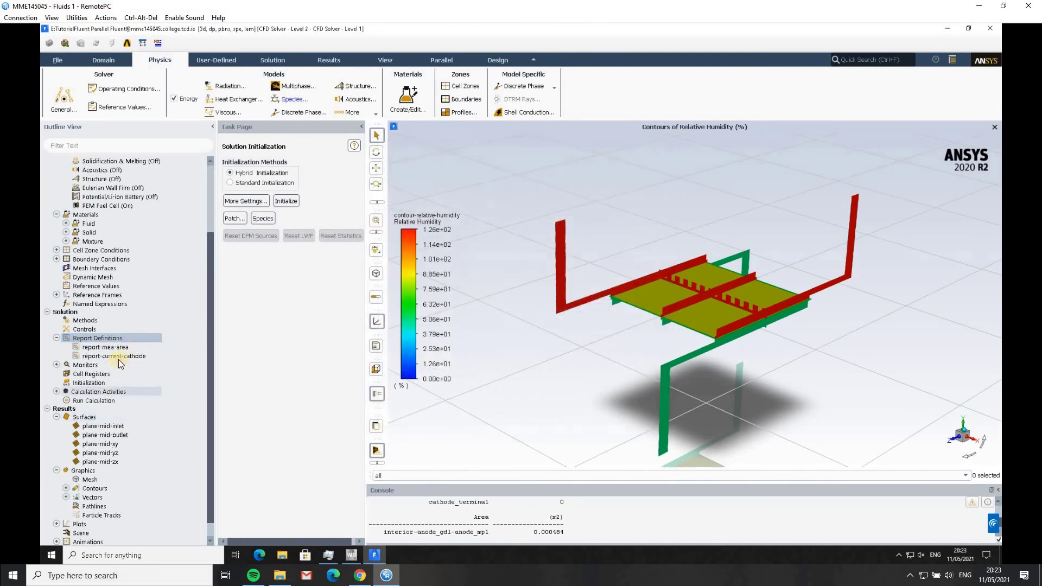
Create an expression report definition that divides report-current-cathode by report-mea-area
{"action": "right_click", "coordinate": [89, 337]}
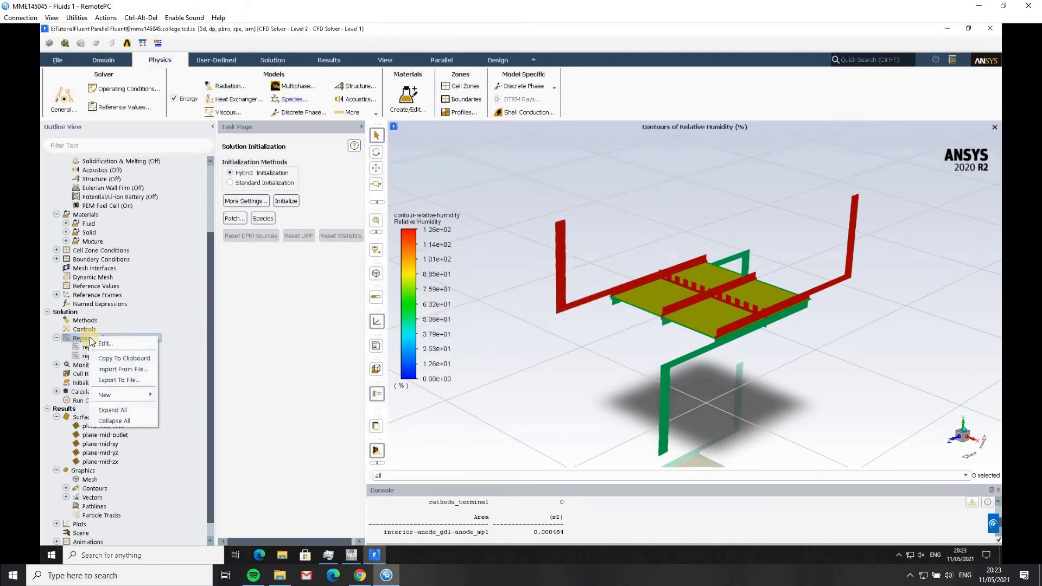
{"action": "mouse_move", "coordinate": [123, 394]}
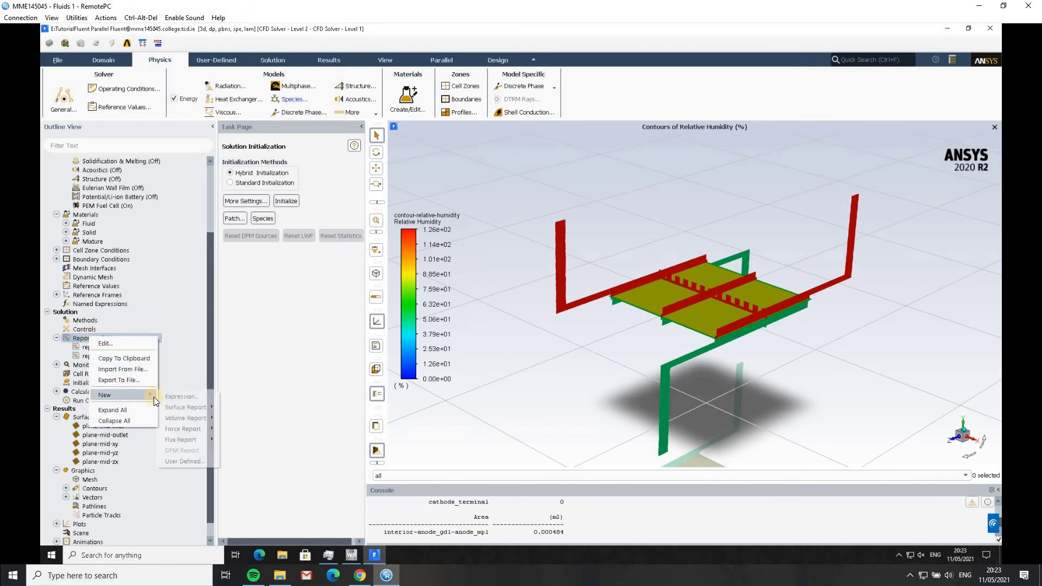
{"action": "left_click", "coordinate": [178, 397]}
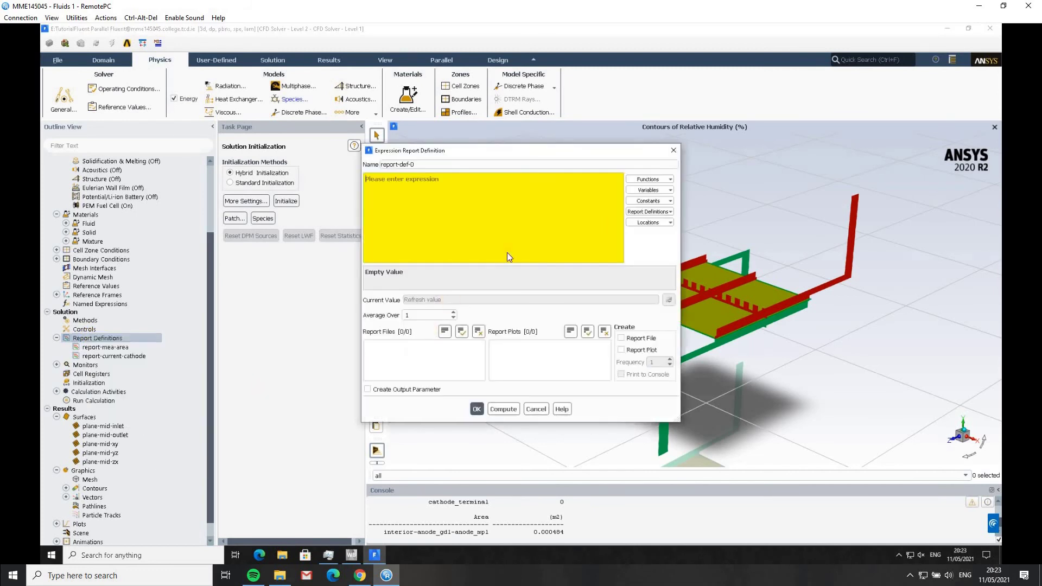
{"action": "left_click", "coordinate": [648, 212]}
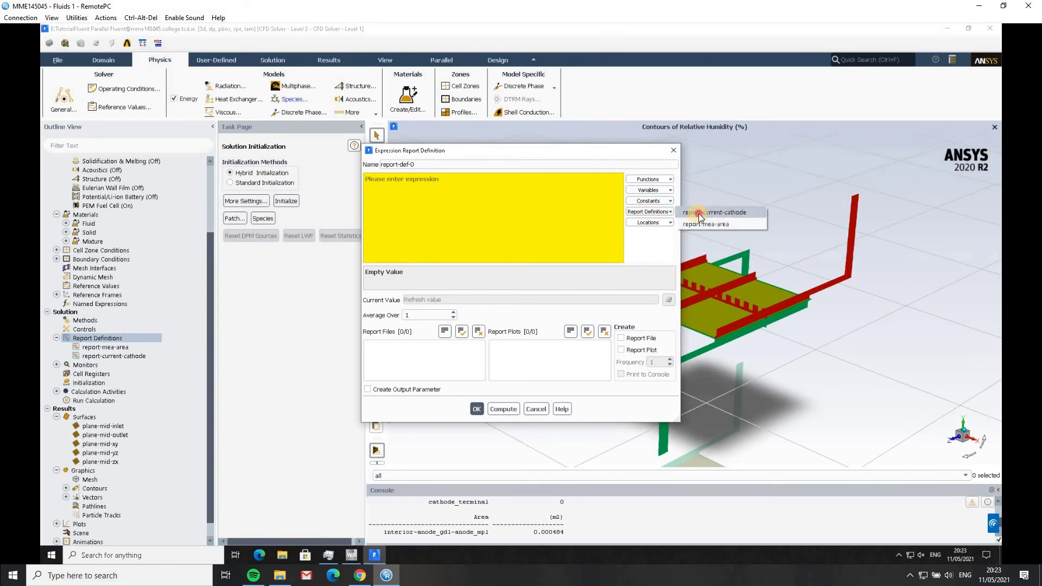
{"action": "left_click", "coordinate": [699, 213]}
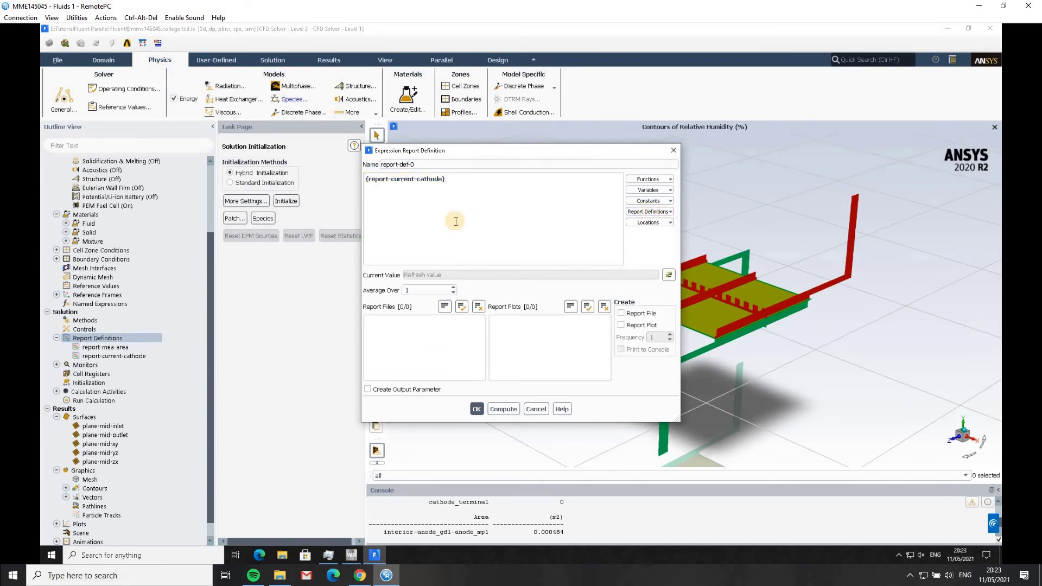
{"action": "type", "text": "/"}
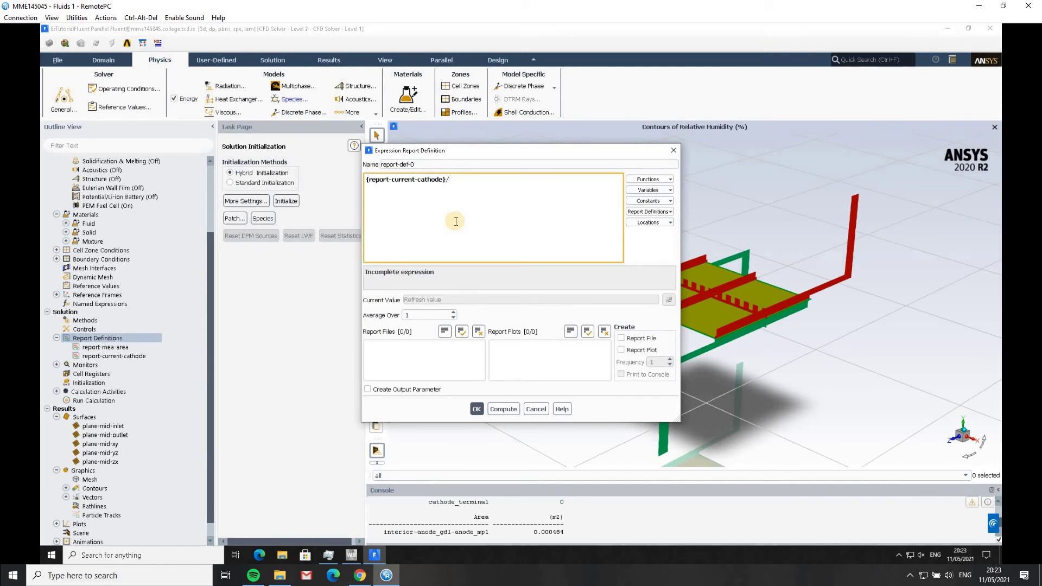
{"action": "left_click", "coordinate": [655, 212]}
{"action": "left_click", "coordinate": [699, 221]}
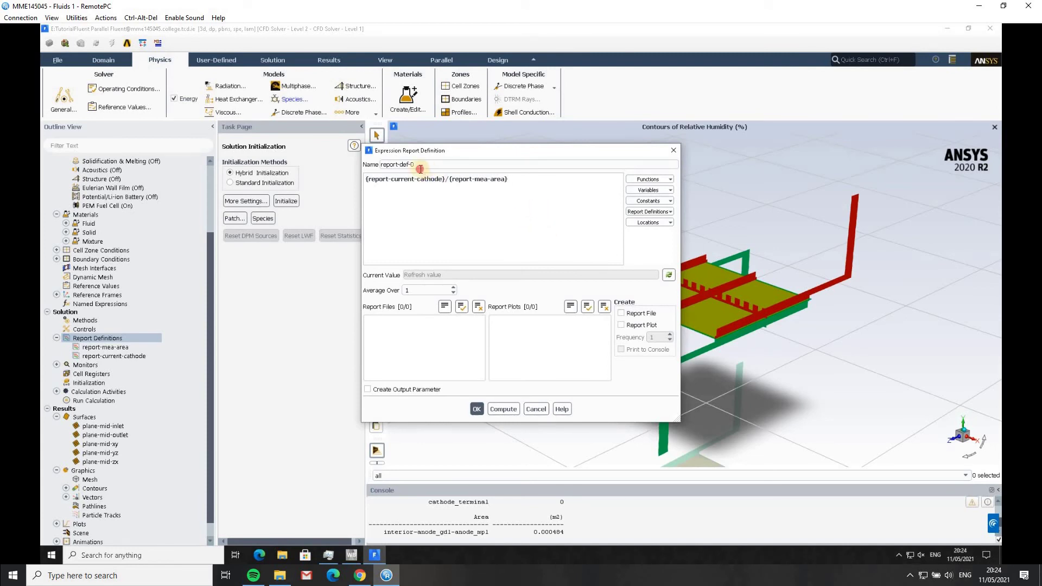
Name the expression report definition report-current-density
{"action": "left_click_drag", "start_coordinate": [400, 165], "coordinate": [415, 161]}
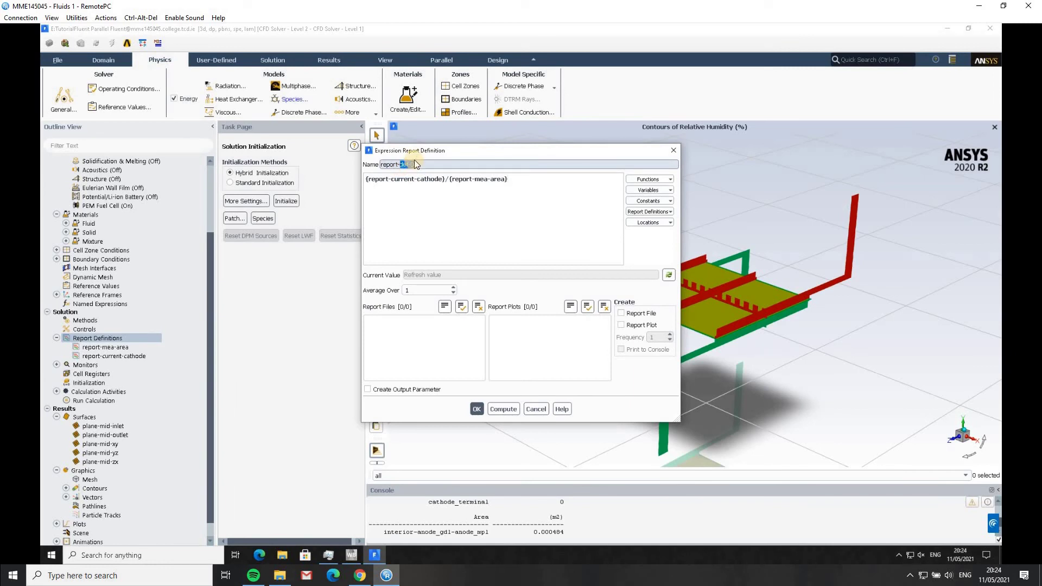
{"action": "type", "text": "curre"}
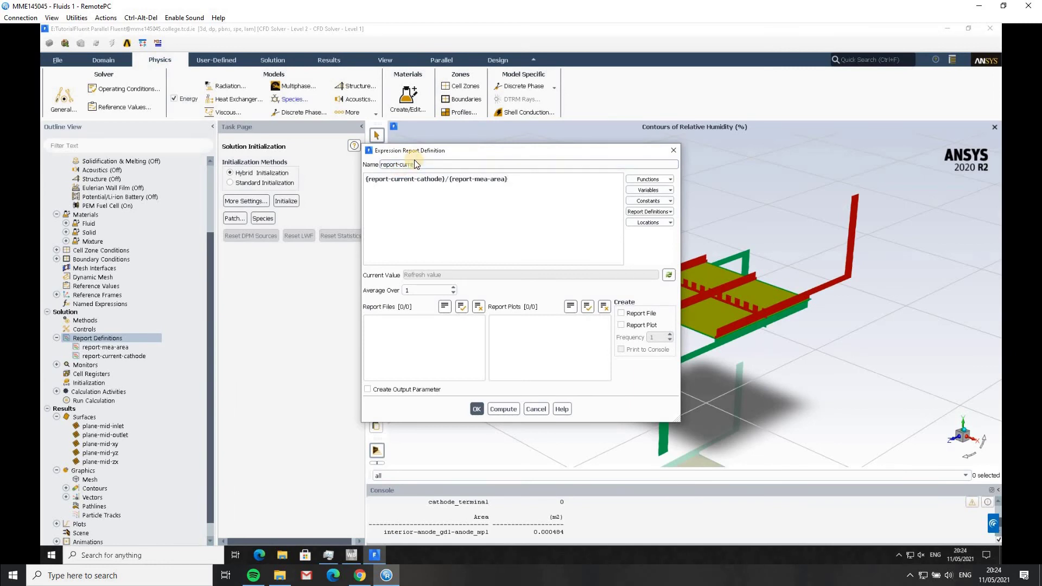
{"action": "type", "text": "nt-density"}
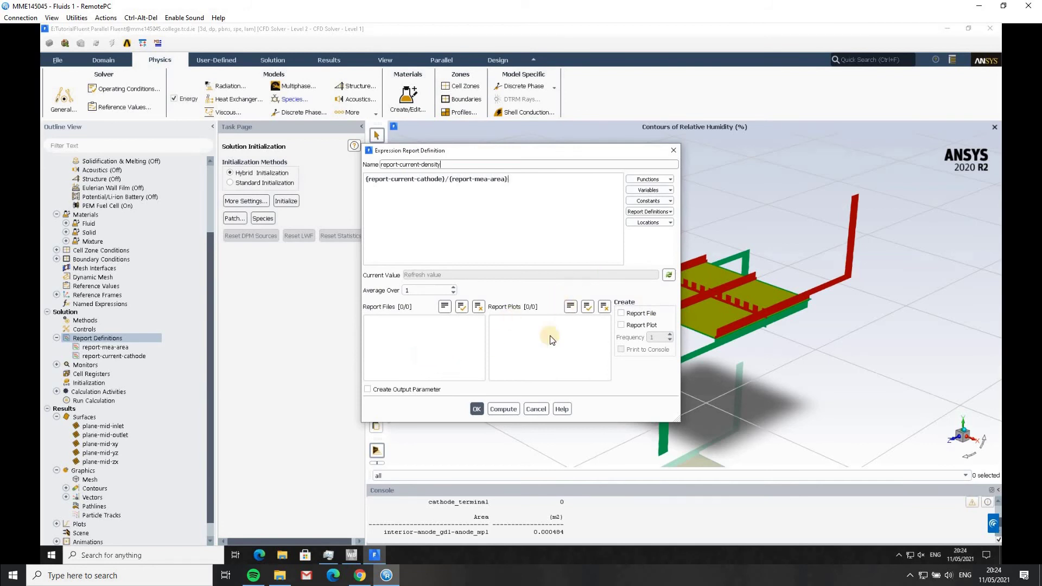
Save report-current-density with its report file and report plot enabled, and compute the expression's value from the saved definition
{"action": "left_click", "coordinate": [621, 325]}
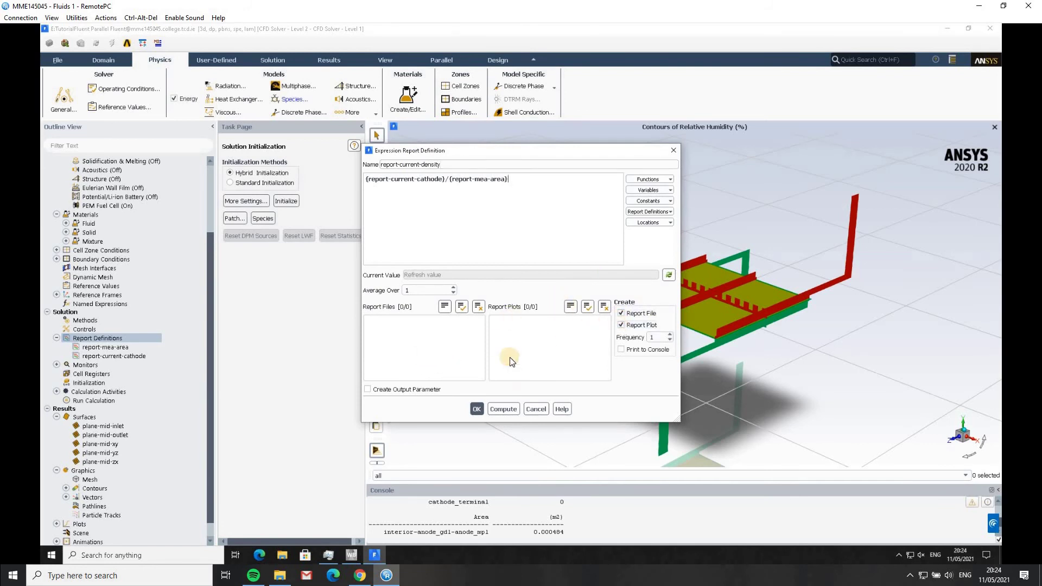
{"action": "left_click", "coordinate": [479, 409]}
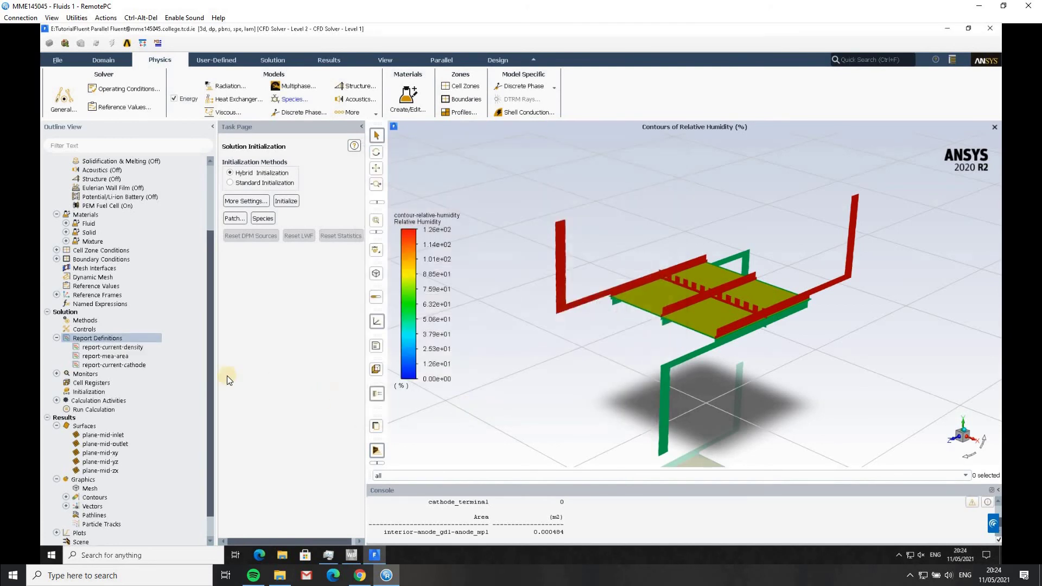
{"action": "right_click", "coordinate": [112, 347]}
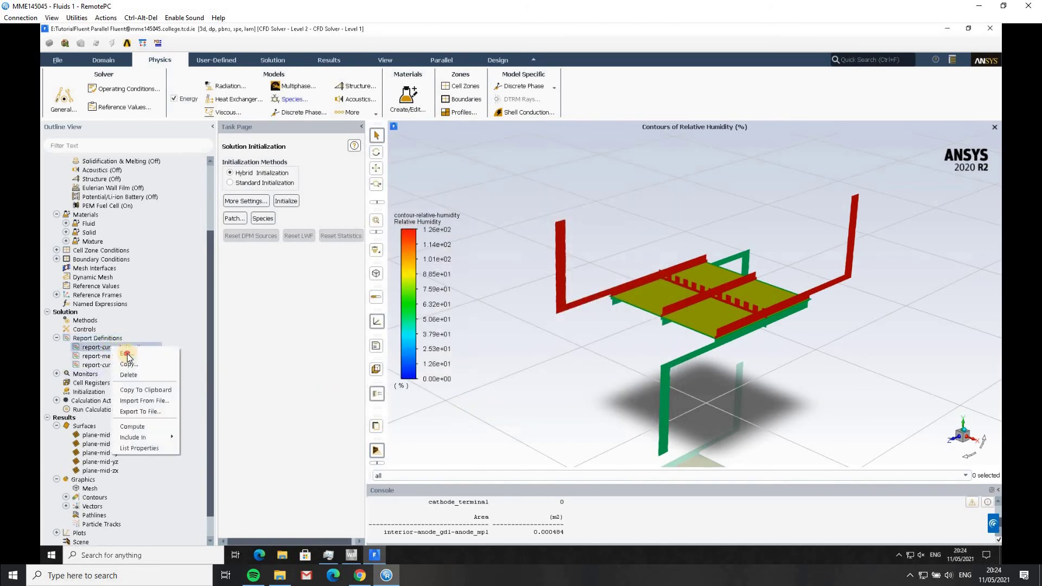
{"action": "left_click", "coordinate": [498, 412]}
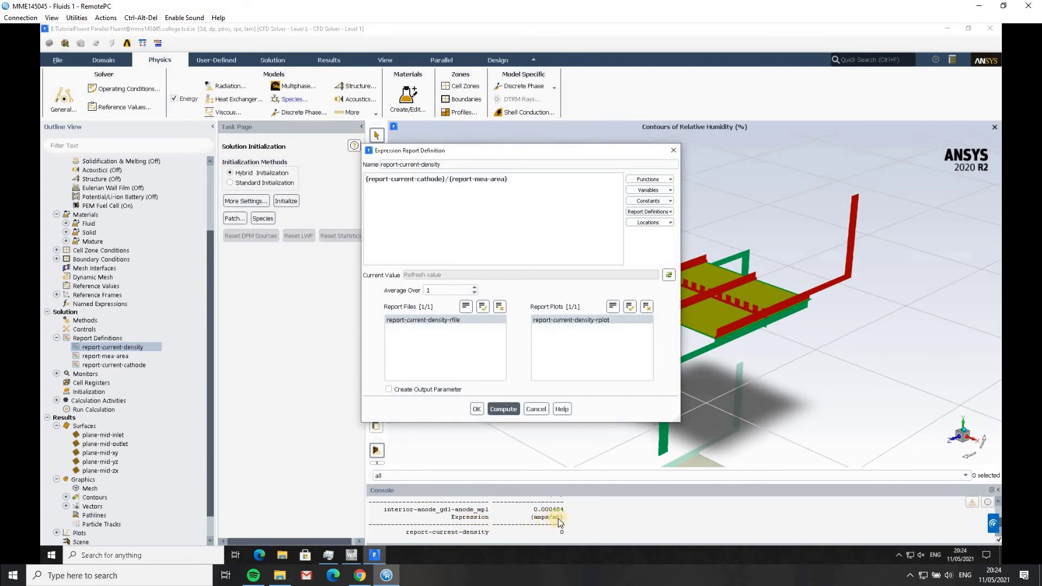
{"action": "left_click_drag", "start_coordinate": [558, 519], "coordinate": [551, 518]}
{"action": "left_click", "coordinate": [476, 408]}
Review the settings of the report-current-density-rfile report file under the monitors and accept them
{"action": "left_click", "coordinate": [58, 374]}
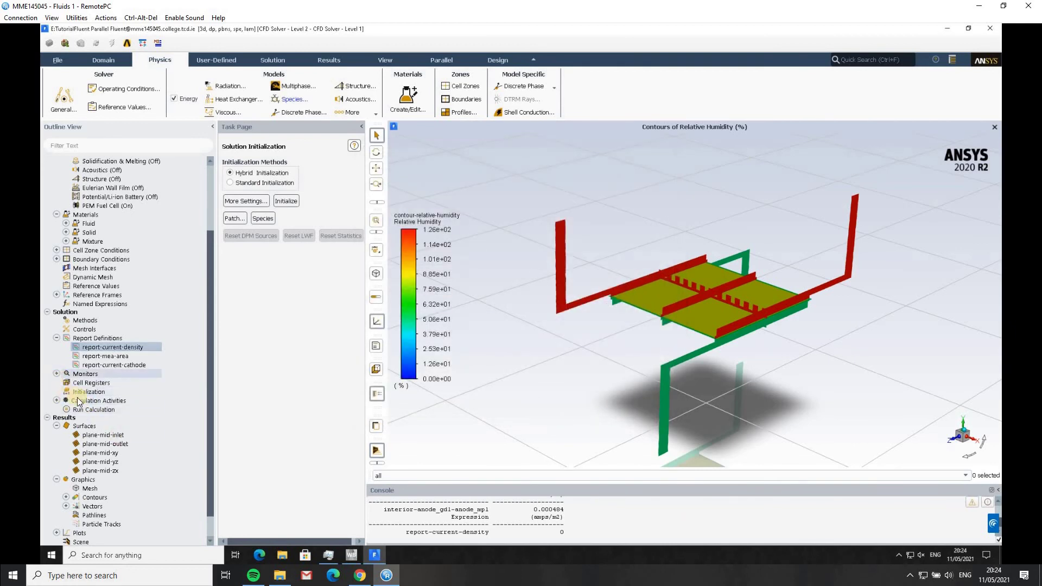
{"action": "right_click", "coordinate": [124, 401]}
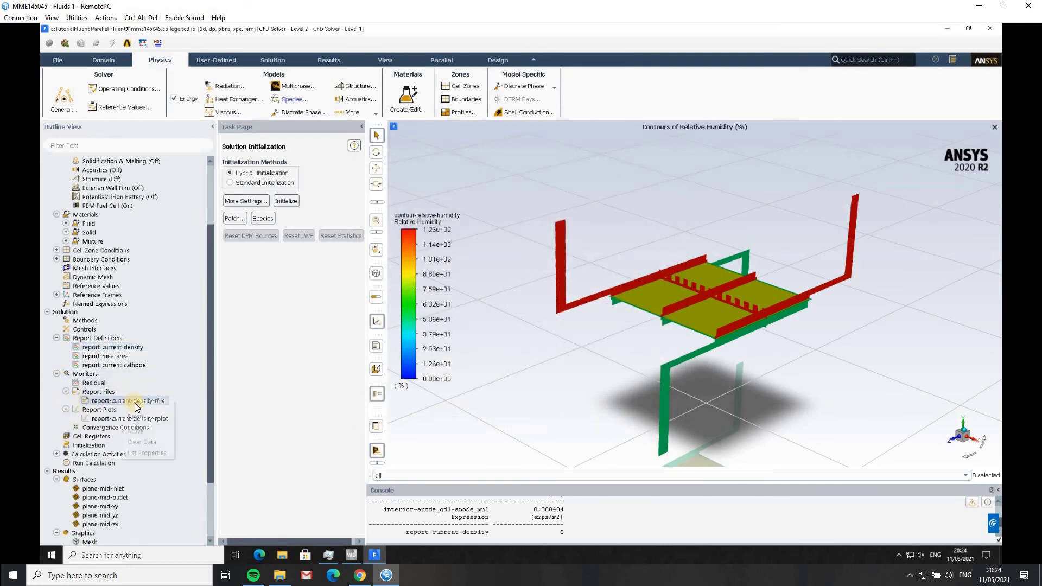
{"action": "left_click", "coordinate": [134, 405]}
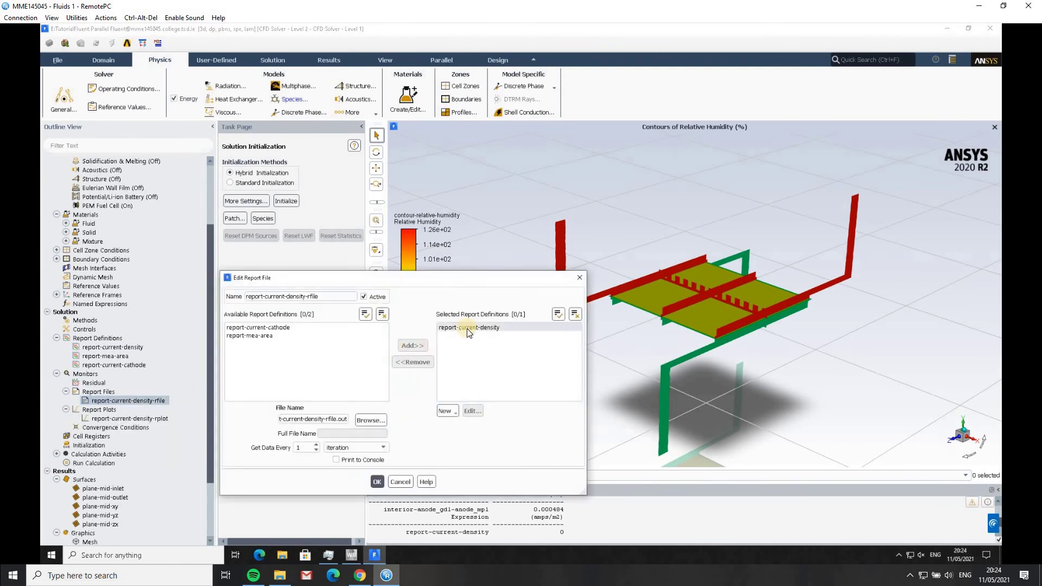
{"action": "left_click", "coordinate": [378, 481]}
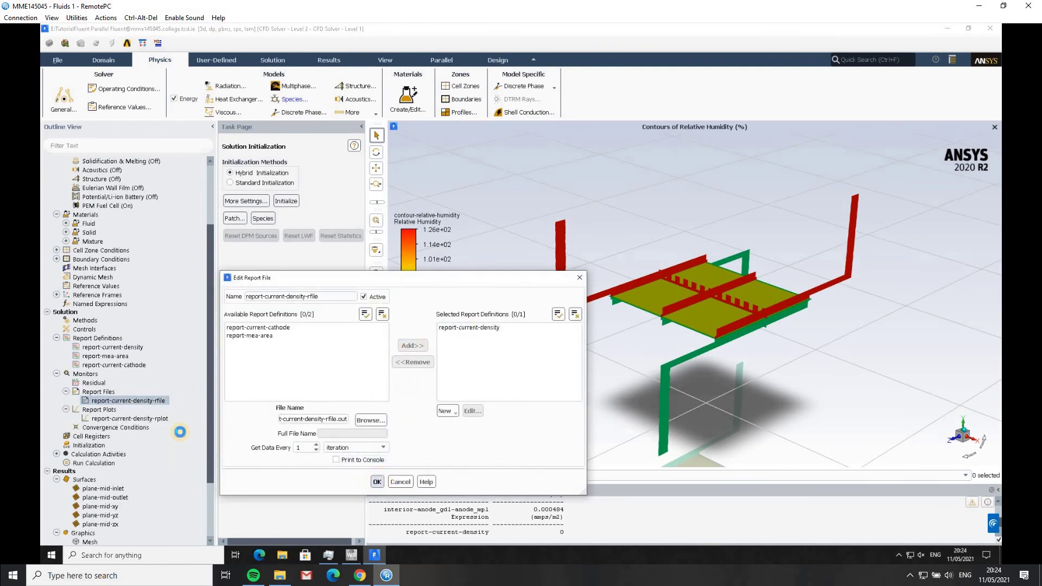
Review the report-current-density-rplot report plot settings, accept them, and collapse the monitor and report definition branches
{"action": "right_click", "coordinate": [130, 419]}
{"action": "left_click", "coordinate": [141, 426]}
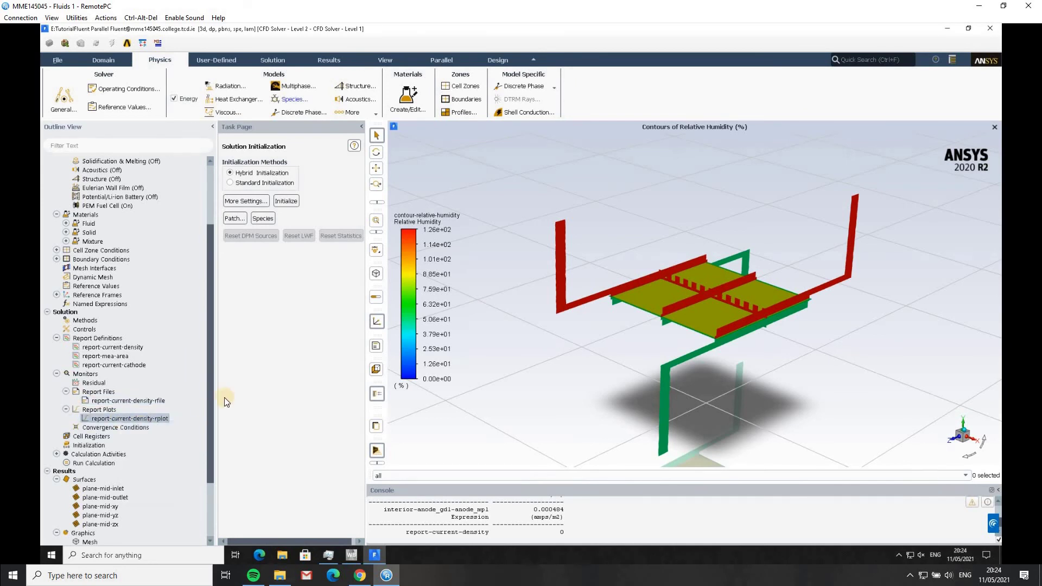
{"action": "left_click", "coordinate": [383, 518]}
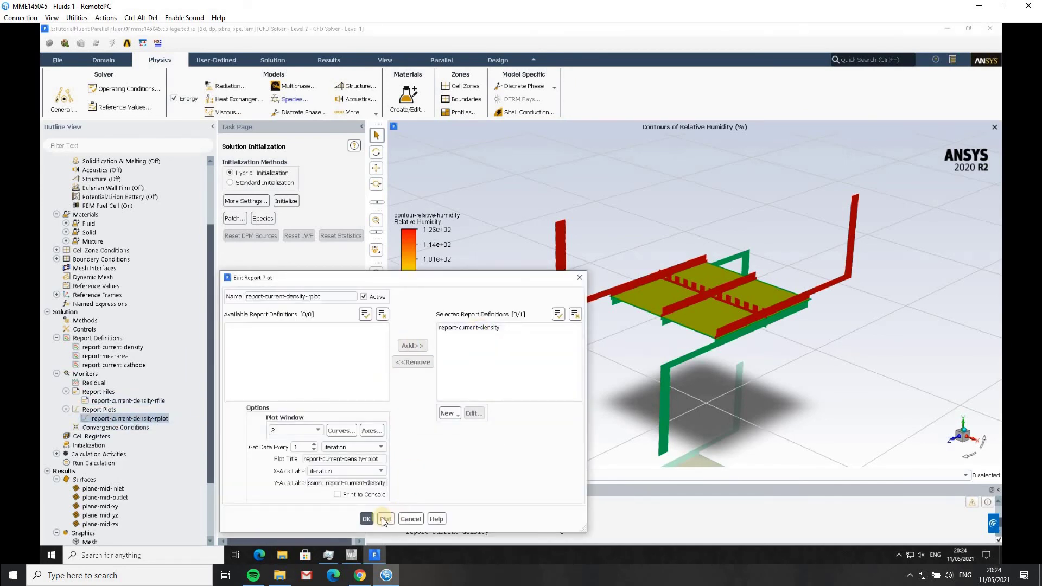
{"action": "left_click", "coordinate": [367, 518]}
{"action": "left_click", "coordinate": [65, 392]}
{"action": "left_click", "coordinate": [65, 401]}
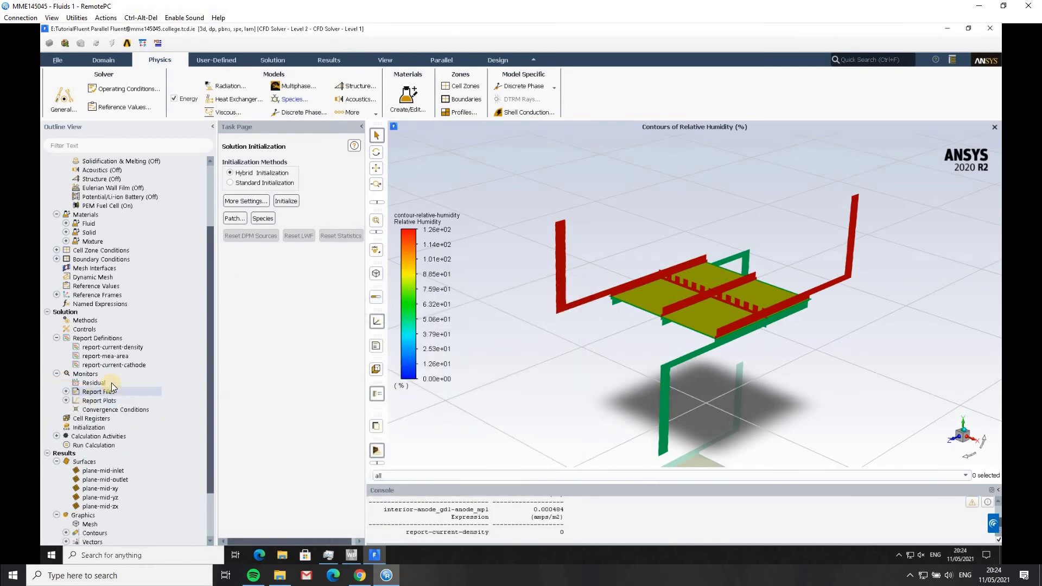
{"action": "scroll", "coordinate": [109, 383], "scroll_direction": "down", "scroll_amount": 1}
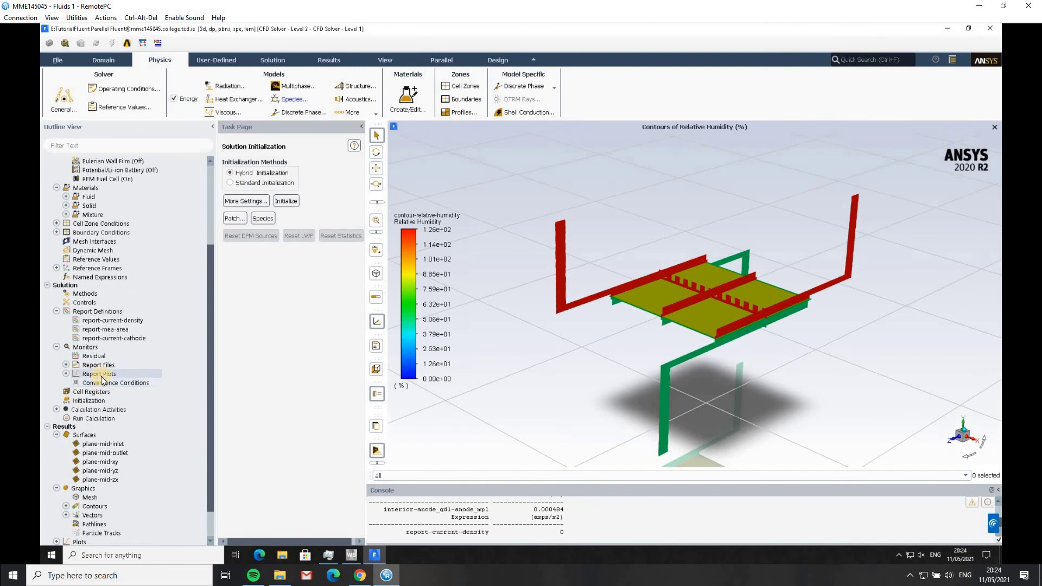
{"action": "left_click", "coordinate": [56, 311]}
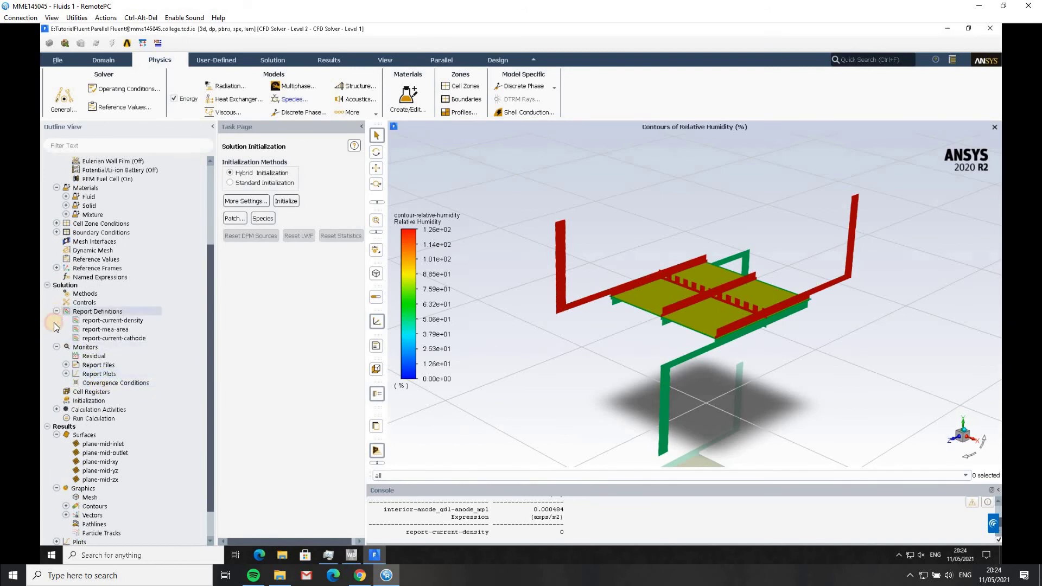
{"action": "left_click", "coordinate": [57, 320]}
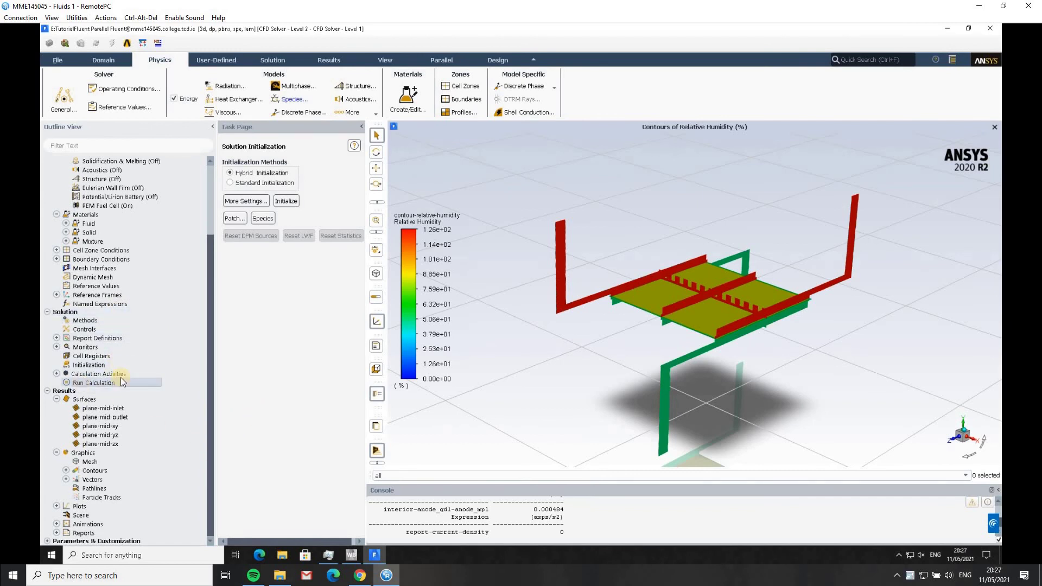
Set the number of iterations for the calculation to 200
{"action": "double_click", "coordinate": [120, 382]}
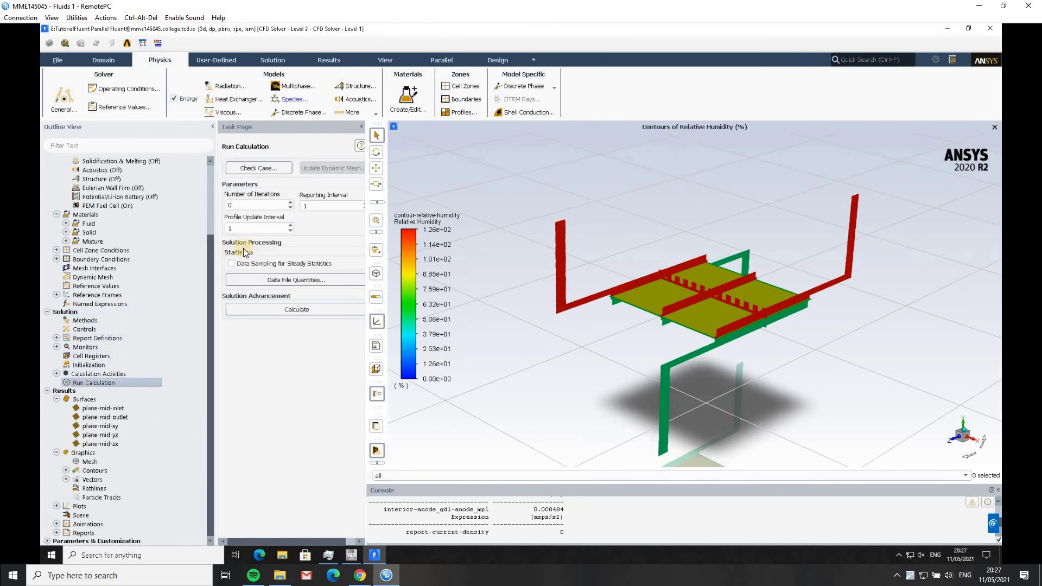
{"action": "left_click", "coordinate": [246, 203]}
{"action": "left_click", "coordinate": [333, 232]}
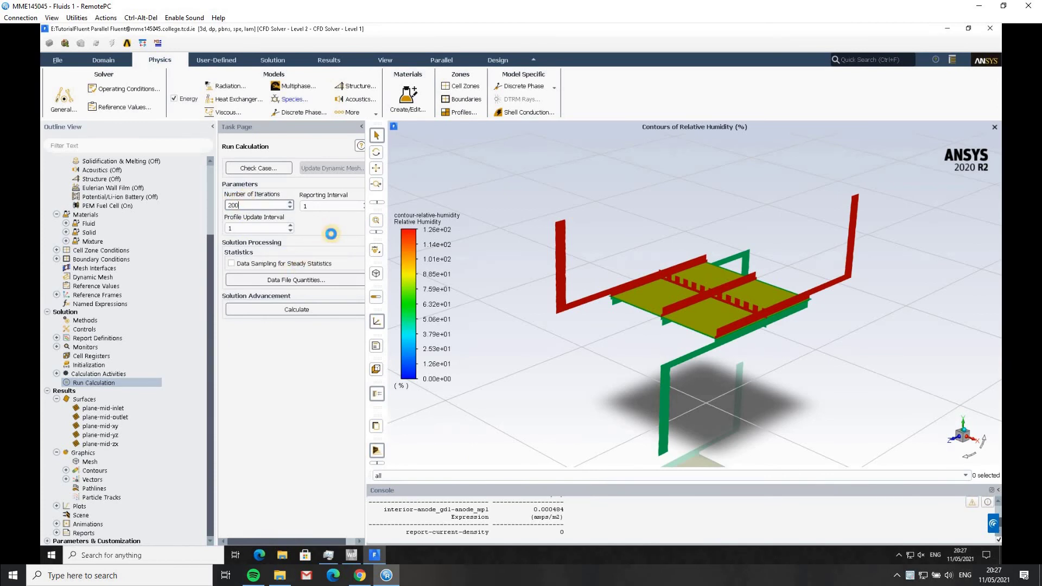
Run the case check and review its recommendations for the mesh and for the boundaries and cell zones
{"action": "left_click", "coordinate": [268, 170]}
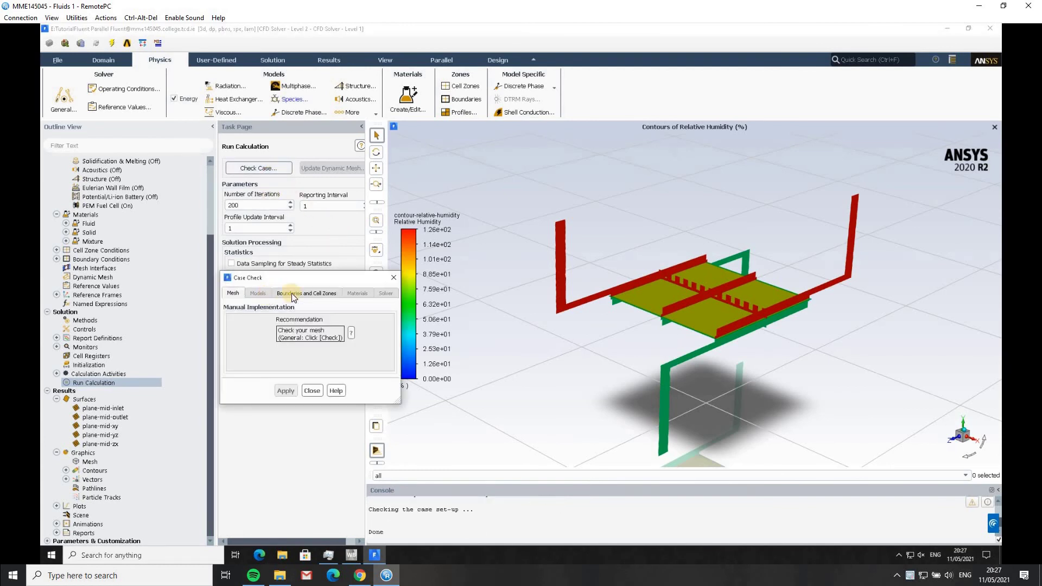
{"action": "left_click", "coordinate": [292, 293]}
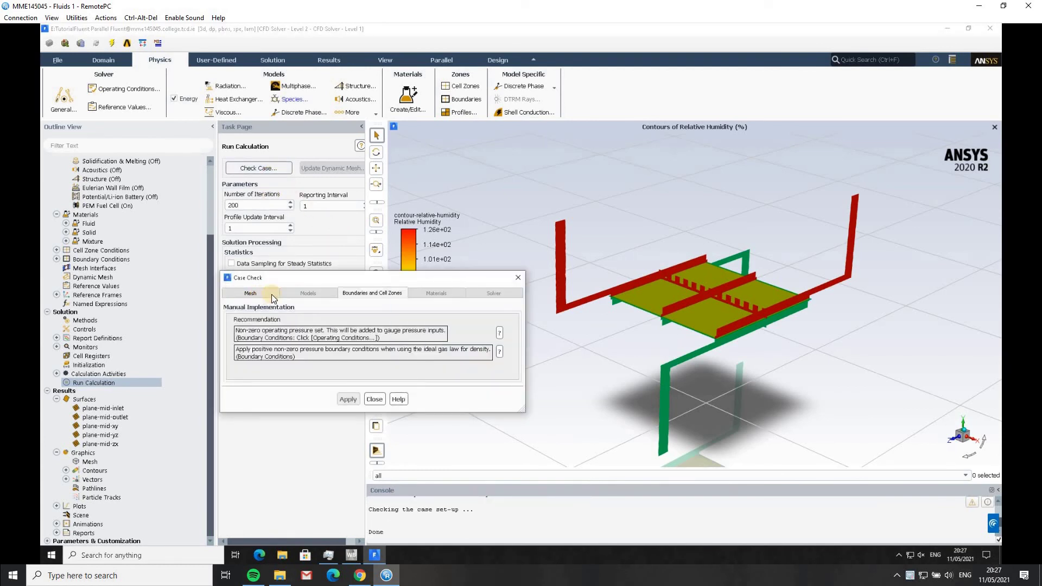
{"action": "left_click", "coordinate": [271, 294]}
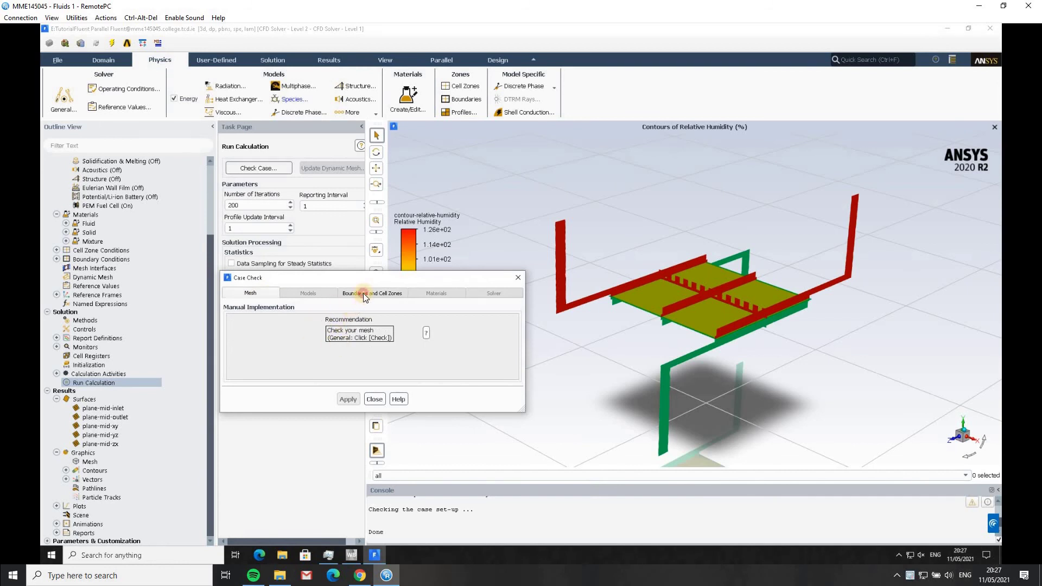
{"action": "left_click", "coordinate": [363, 293]}
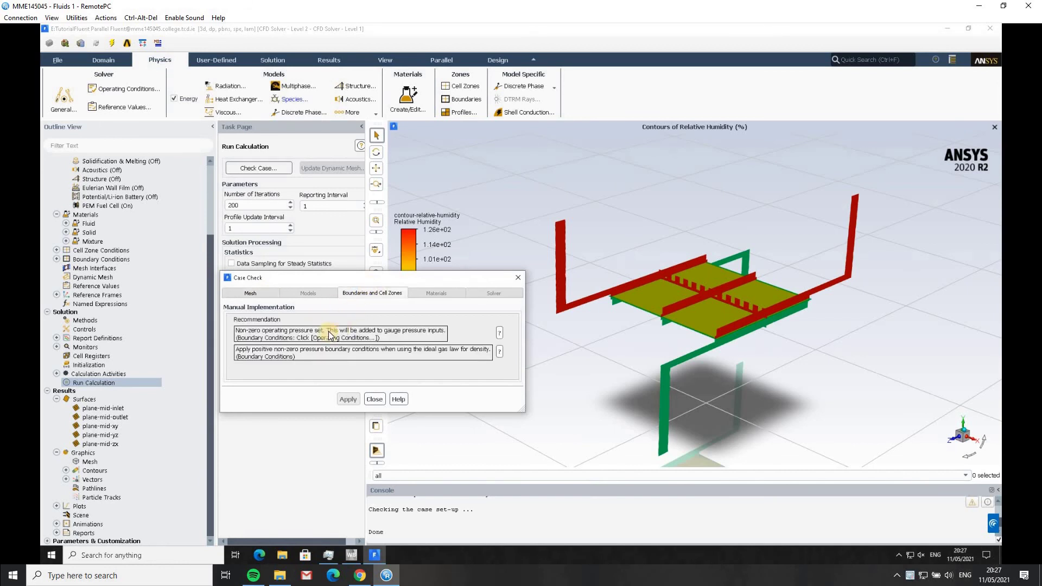
{"action": "left_click", "coordinate": [373, 400]}
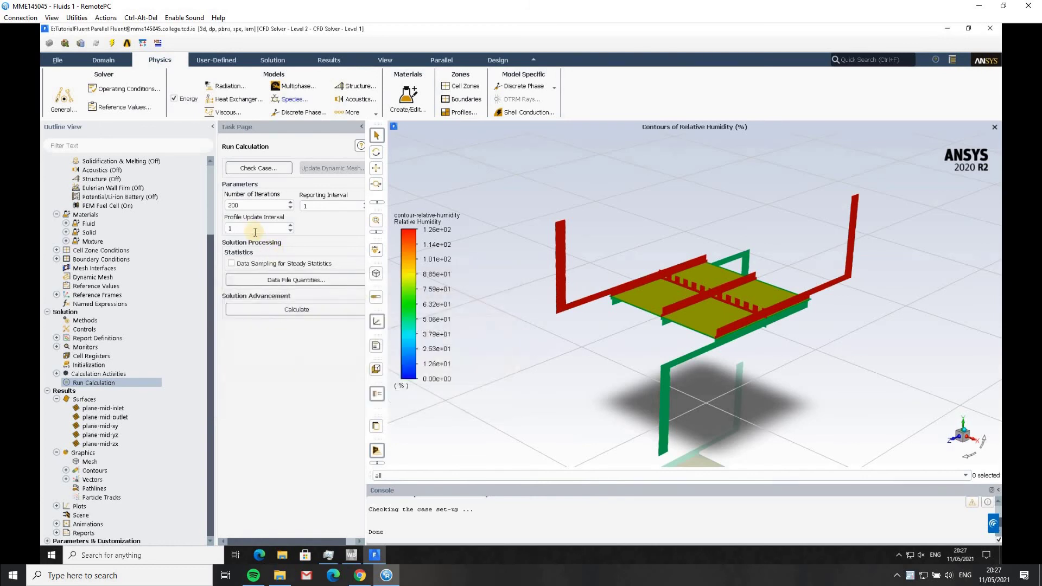
Run the calculation using the settings and mesh changes for the current calculation only, and monitor the scaled residuals and current density plot
{"action": "left_click", "coordinate": [291, 311]}
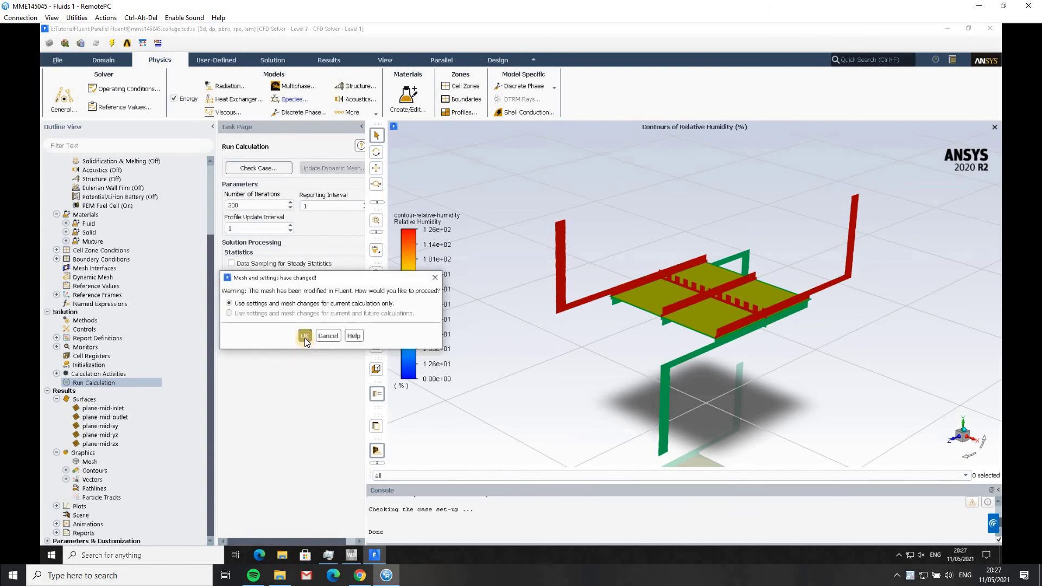
{"action": "left_click", "coordinate": [305, 336]}
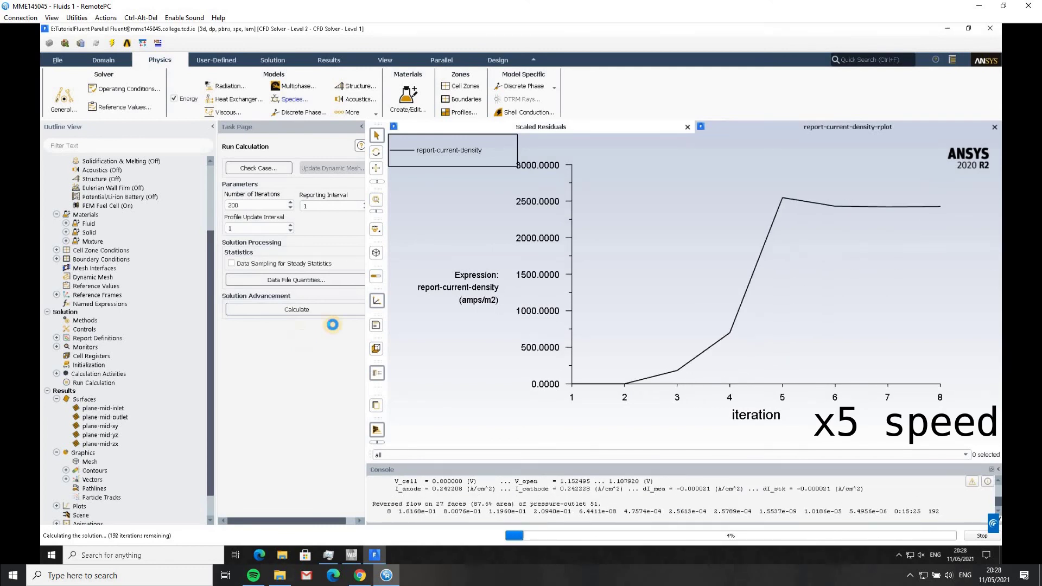
{"action": "left_click", "coordinate": [540, 128]}
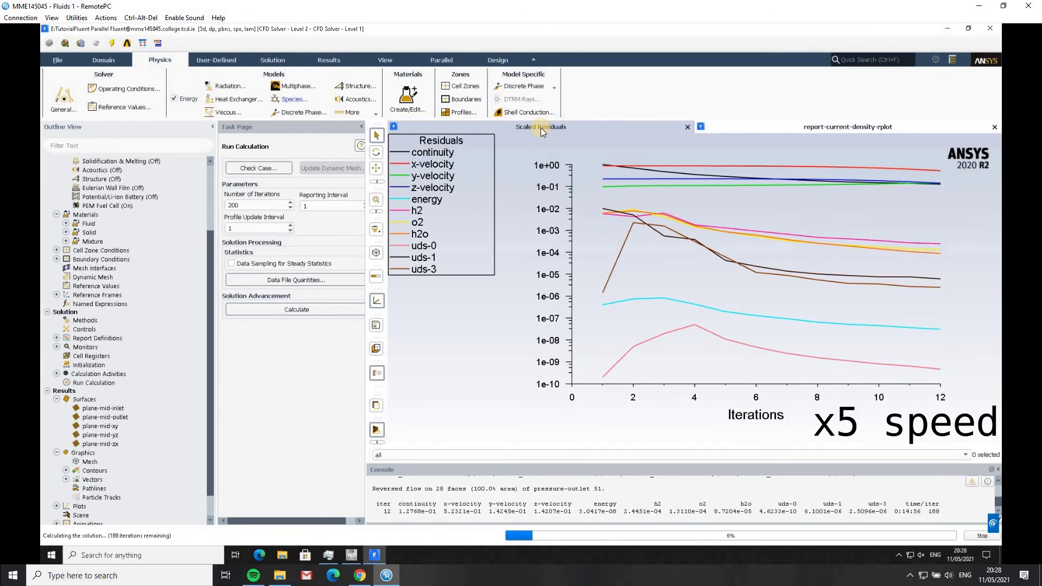
{"action": "left_click", "coordinate": [754, 126]}
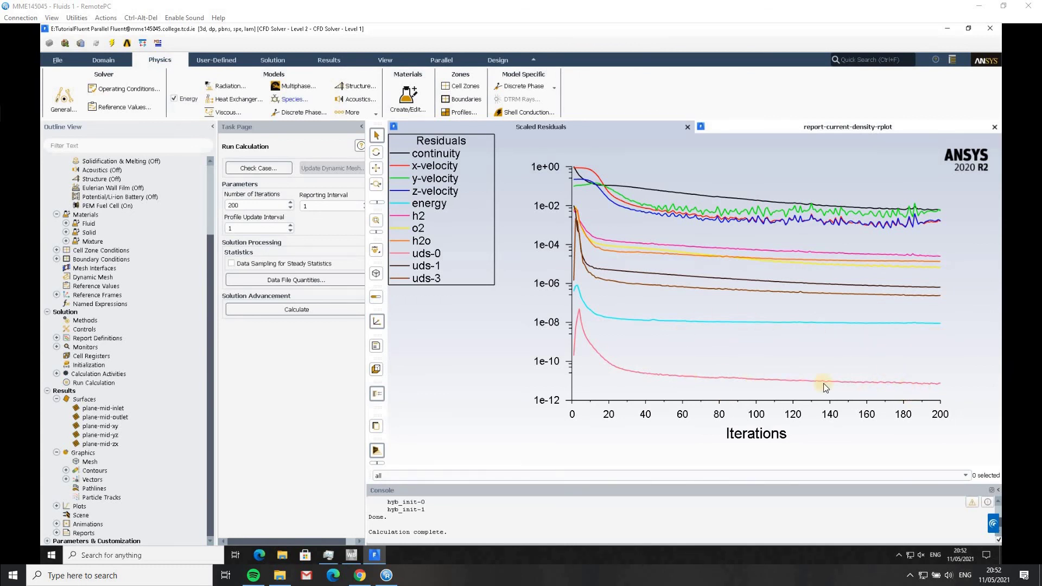
{"action": "left_click", "coordinate": [777, 126]}
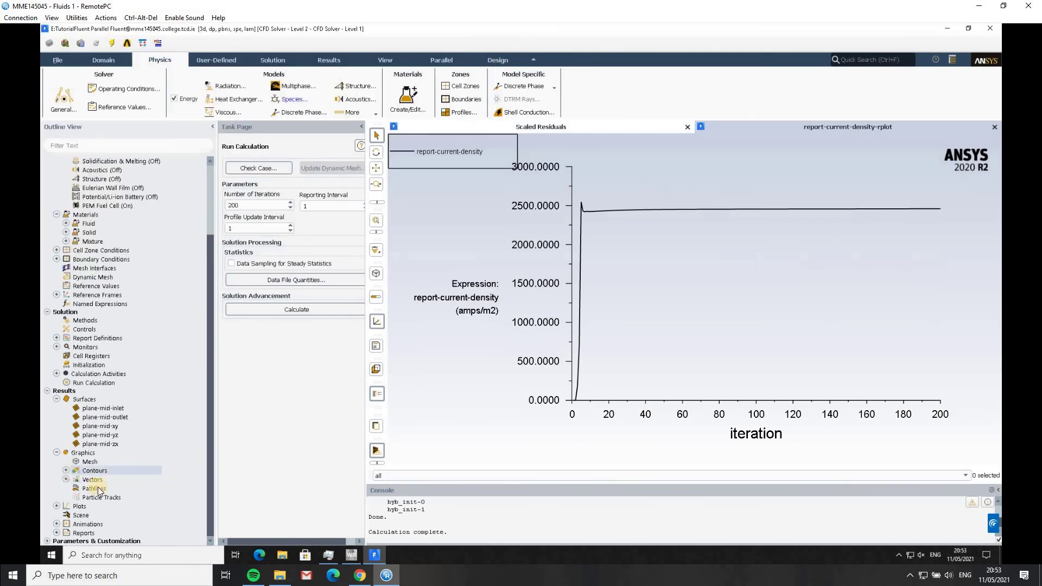
Display the saved contour-current-density plot from the graphics results
{"action": "left_click", "coordinate": [66, 471]}
{"action": "scroll", "coordinate": [149, 493], "scroll_direction": "down", "scroll_amount": 2}
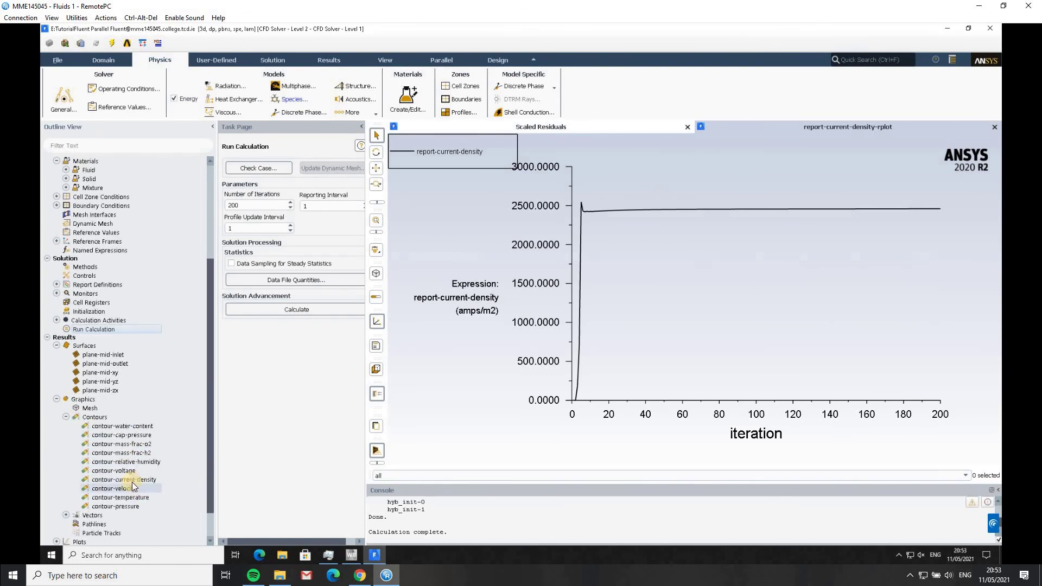
{"action": "right_click", "coordinate": [160, 474]}
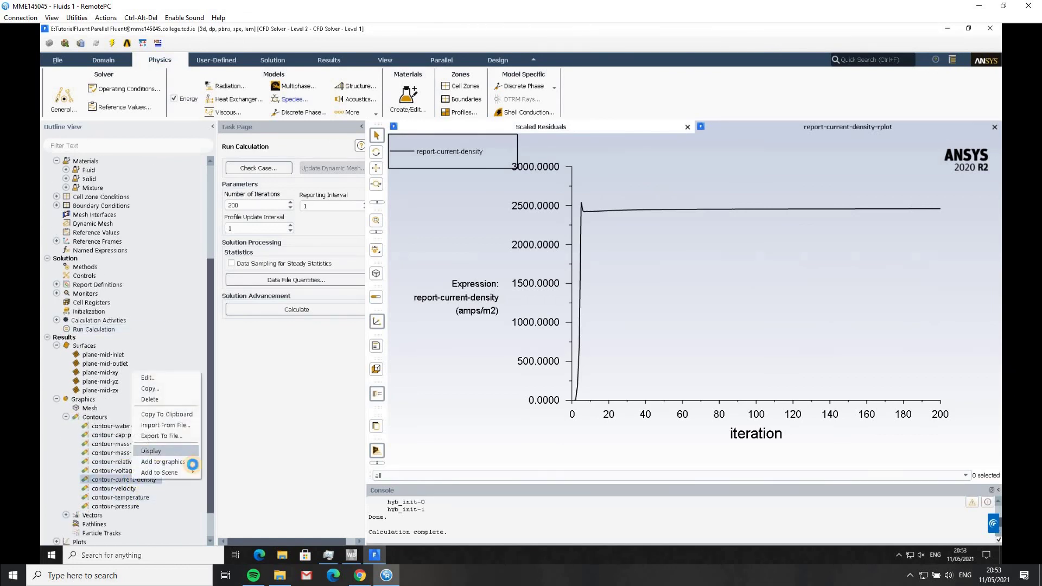
{"action": "left_click", "coordinate": [189, 462]}
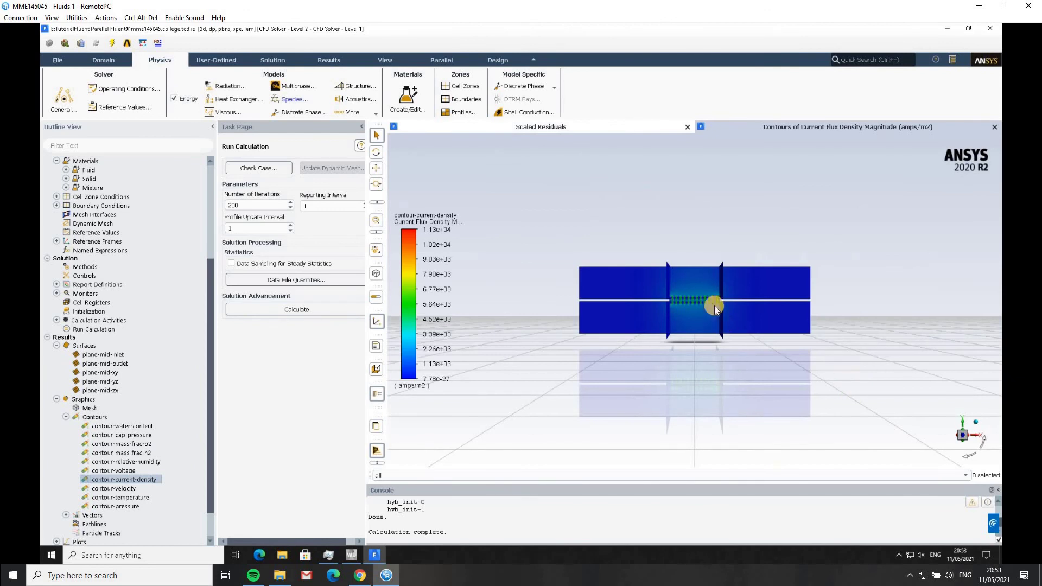
Examine the current density distribution around the flow channels and ribs on the mid-planes, both angled and in close-up front view
{"action": "scroll", "coordinate": [685, 297], "scroll_direction": "up", "scroll_amount": 6}
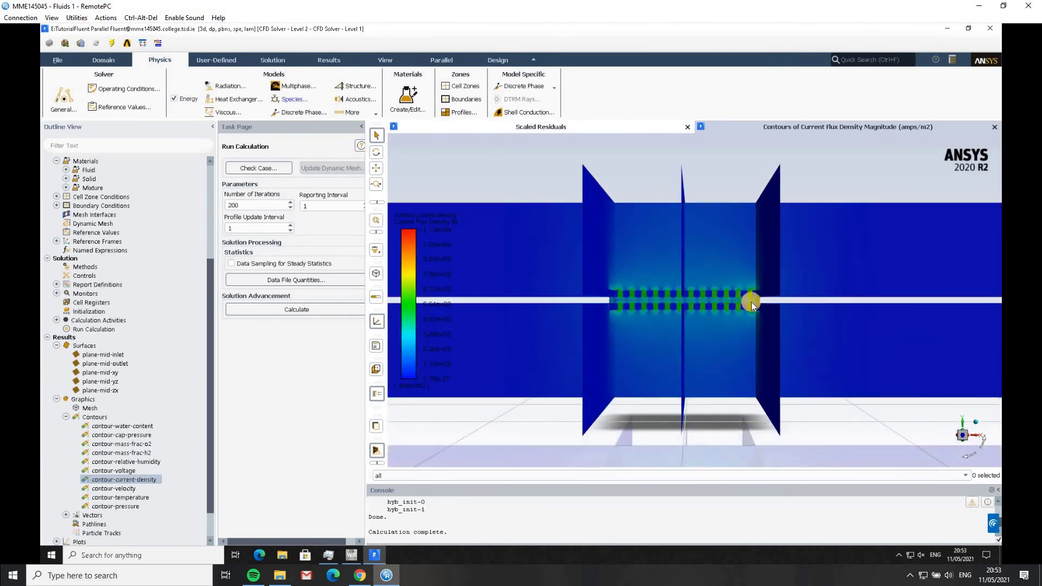
{"action": "scroll", "coordinate": [747, 308], "scroll_direction": "down", "scroll_amount": 3}
{"action": "left_click_drag", "start_coordinate": [737, 327], "coordinate": [796, 266]}
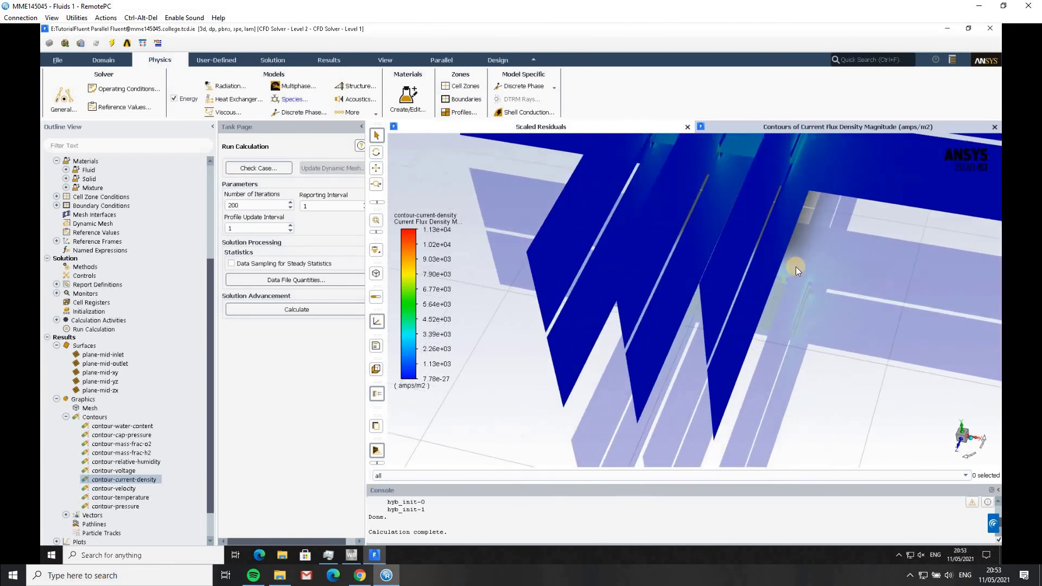
{"action": "left_click_drag", "start_coordinate": [753, 399], "coordinate": [957, 446]}
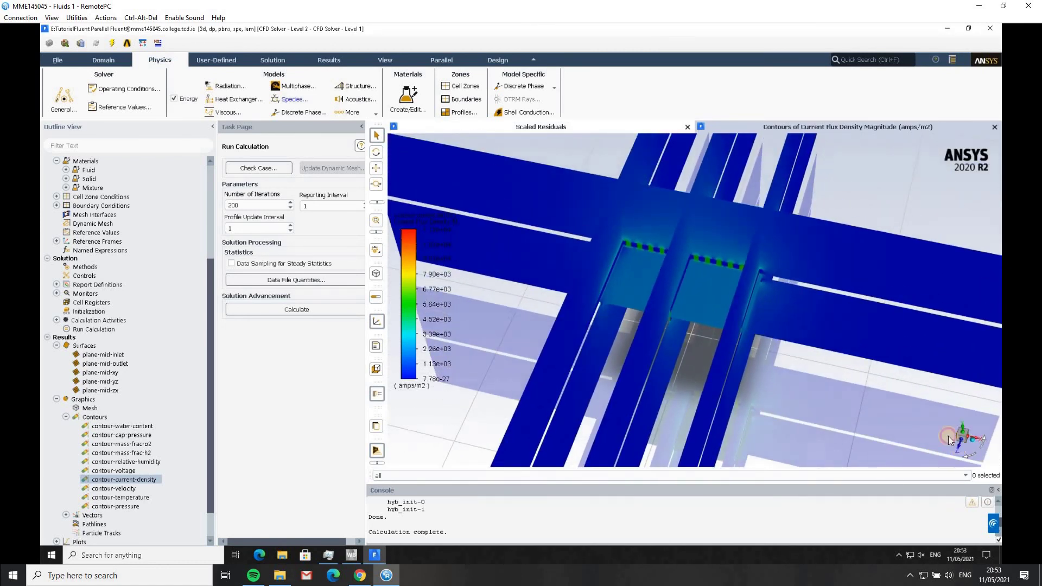
{"action": "left_click", "coordinate": [949, 435]}
{"action": "scroll", "coordinate": [708, 294], "scroll_direction": "up", "scroll_amount": 5}
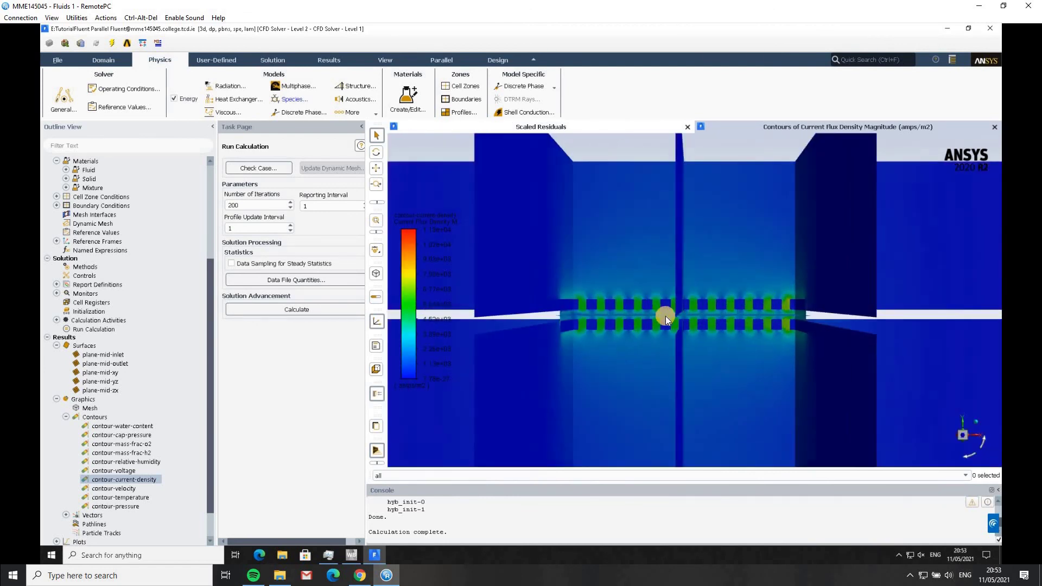
{"action": "scroll", "coordinate": [667, 315], "scroll_direction": "up", "scroll_amount": 6}
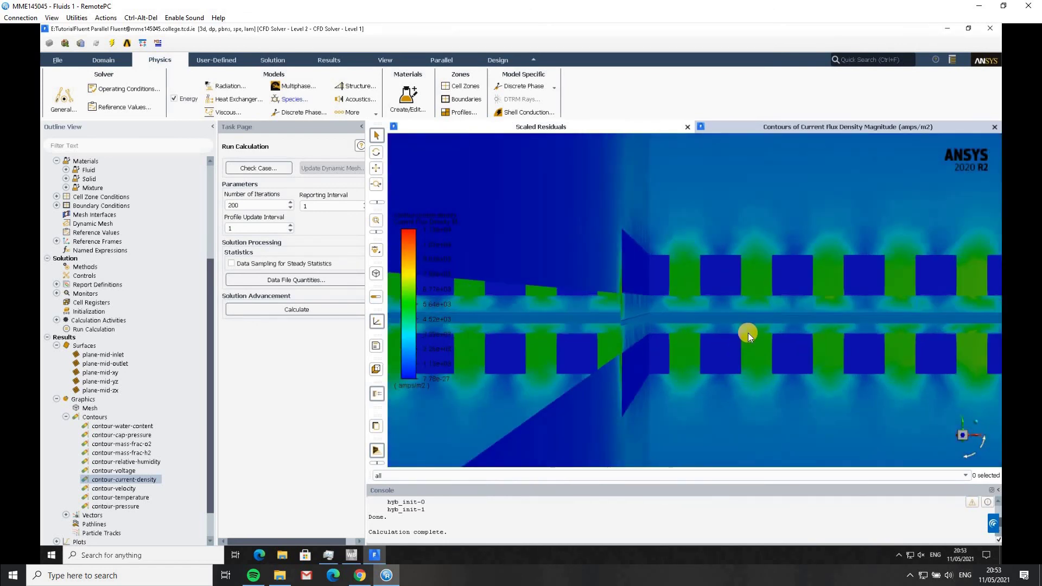
{"action": "scroll", "coordinate": [753, 335], "scroll_direction": "down", "scroll_amount": 6}
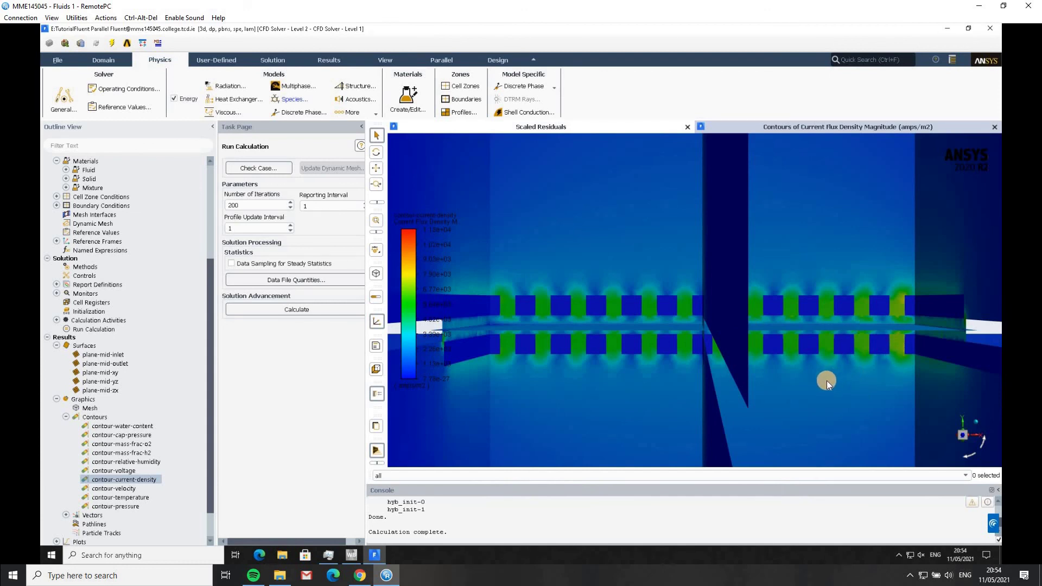
Display the saved contour-temperature plot and view the temperature distribution from beneath the cell
{"action": "right_click", "coordinate": [125, 500]}
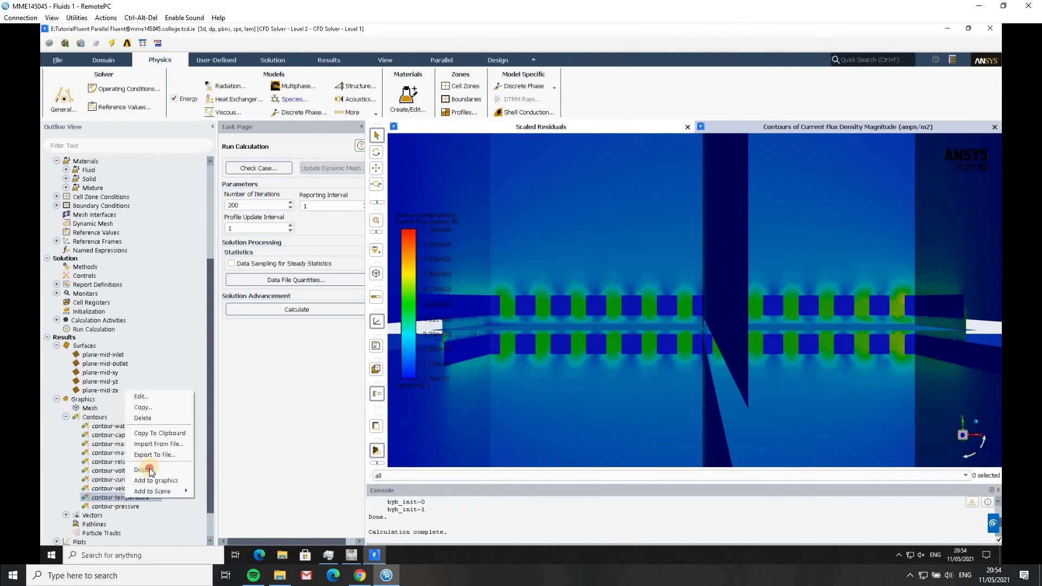
{"action": "left_click", "coordinate": [149, 467]}
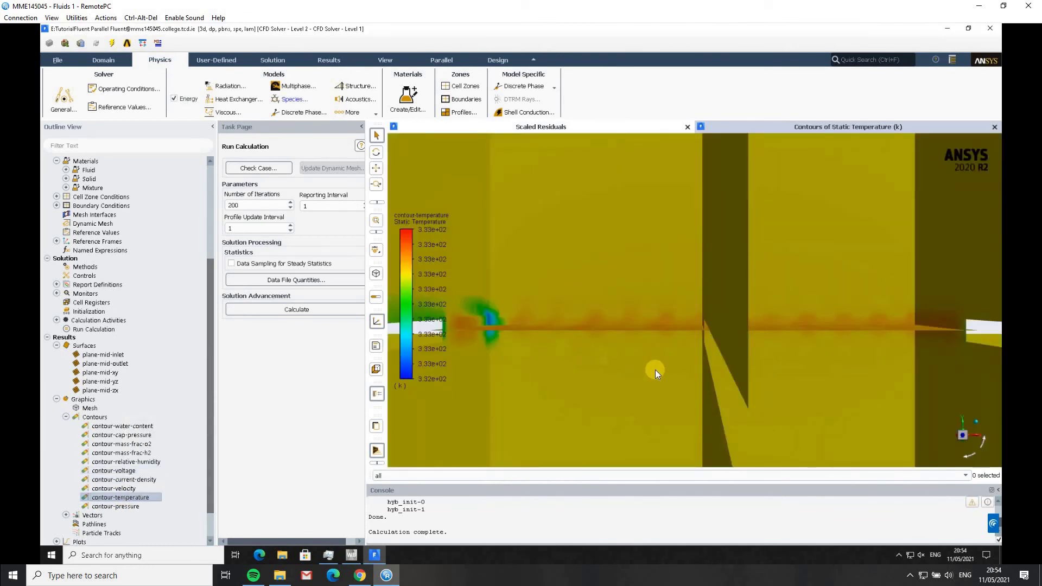
{"action": "left_click_drag", "start_coordinate": [666, 369], "coordinate": [676, 306]}
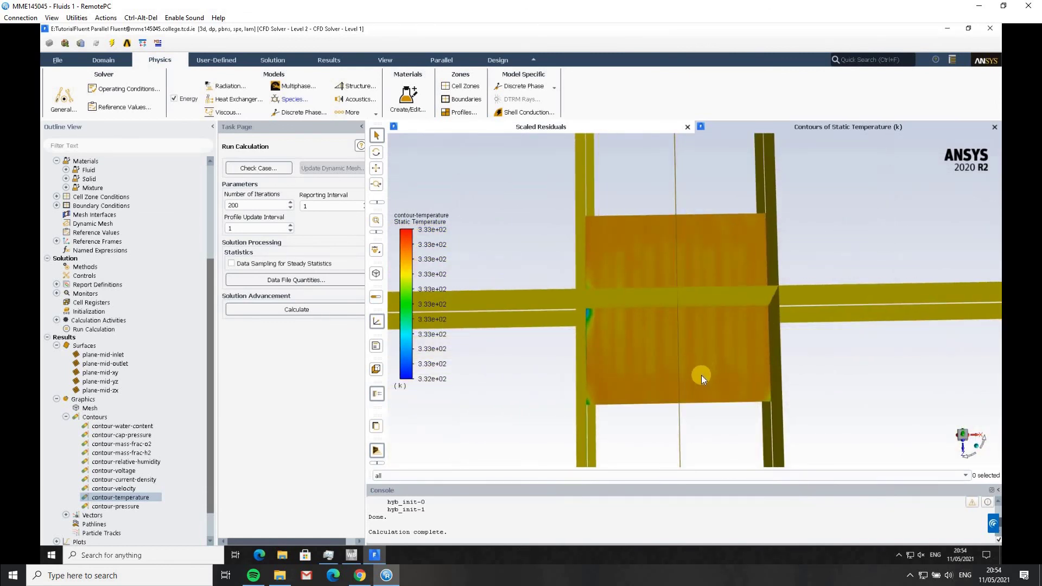
Probe the static temperature at points on plane-mid-zx, plane-mid-outlet and plane-mid-xy, including the warm and cold spots near the channels
{"action": "right_click", "coordinate": [715, 415]}
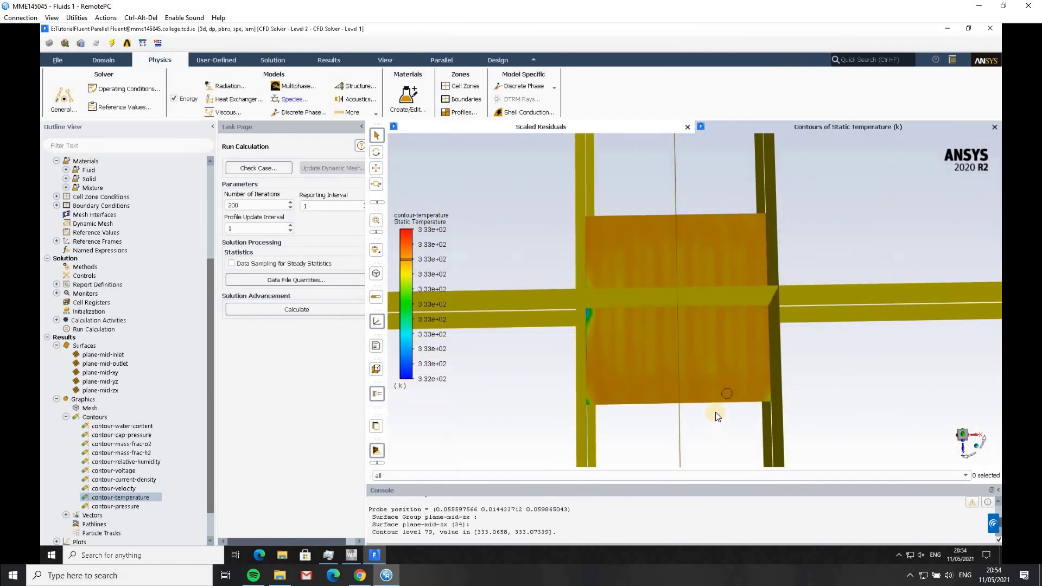
{"action": "left_click_drag", "start_coordinate": [719, 375], "coordinate": [486, 286]}
{"action": "right_click", "coordinate": [488, 288]}
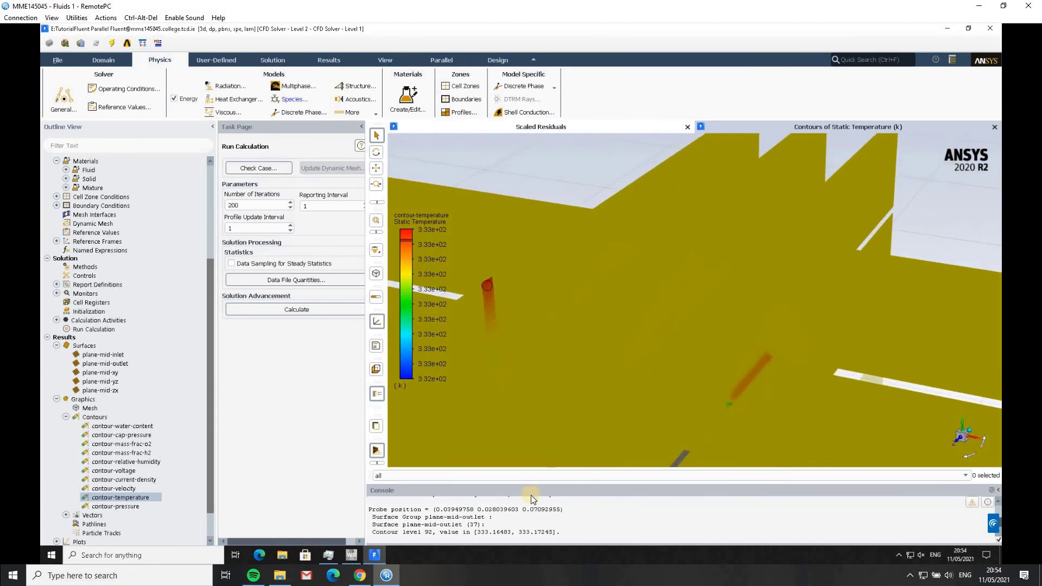
{"action": "left_click_drag", "start_coordinate": [784, 379], "coordinate": [573, 333]}
{"action": "right_click", "coordinate": [574, 333]}
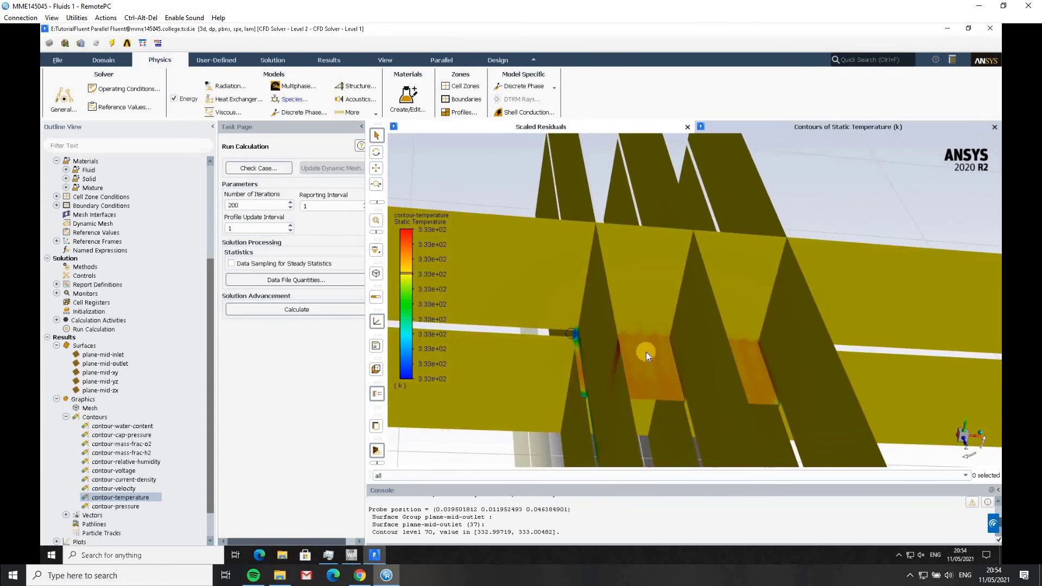
{"action": "right_click", "coordinate": [686, 358]}
{"action": "left_click_drag", "start_coordinate": [654, 328], "coordinate": [159, 453]}
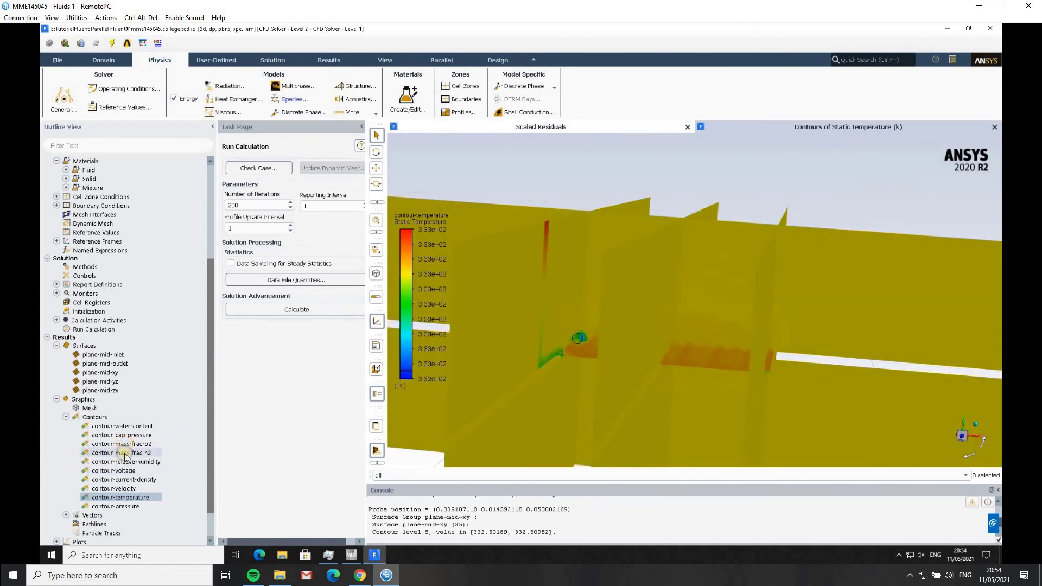
Display the saved contour-mass-frac-o2 plot and probe the oxygen mass fraction on the cathode's inlet and outlet legs
{"action": "right_click", "coordinate": [121, 444]}
{"action": "left_click", "coordinate": [143, 524]}
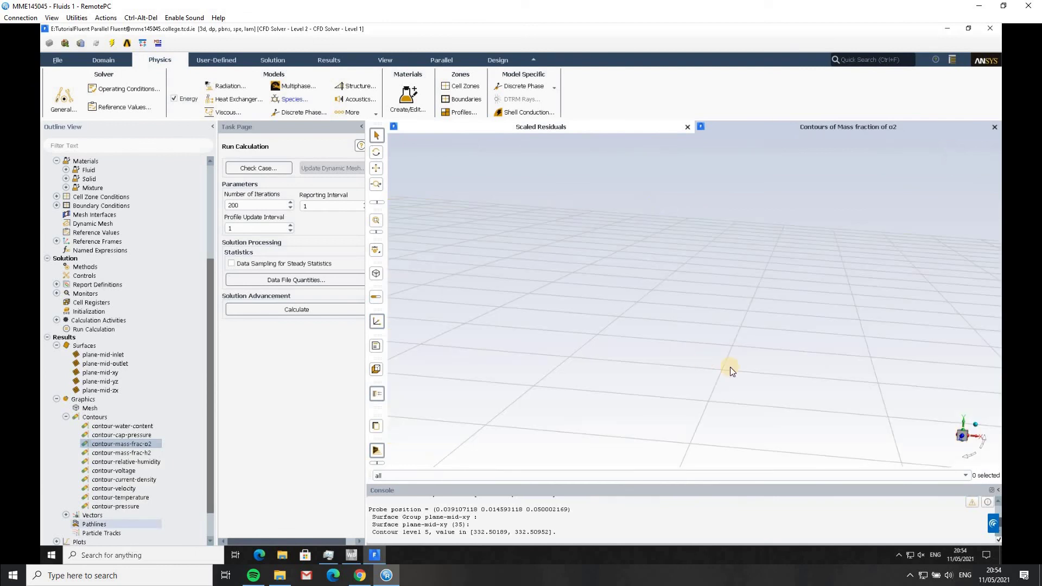
{"action": "mouse_move", "coordinate": [622, 358]}
{"action": "left_mouse_down"}
{"action": "mouse_move", "coordinate": [612, 344]}
{"action": "mouse_move", "coordinate": [612, 362]}
{"action": "left_mouse_up"}
{"action": "left_click_drag", "start_coordinate": [871, 265], "coordinate": [864, 265]}
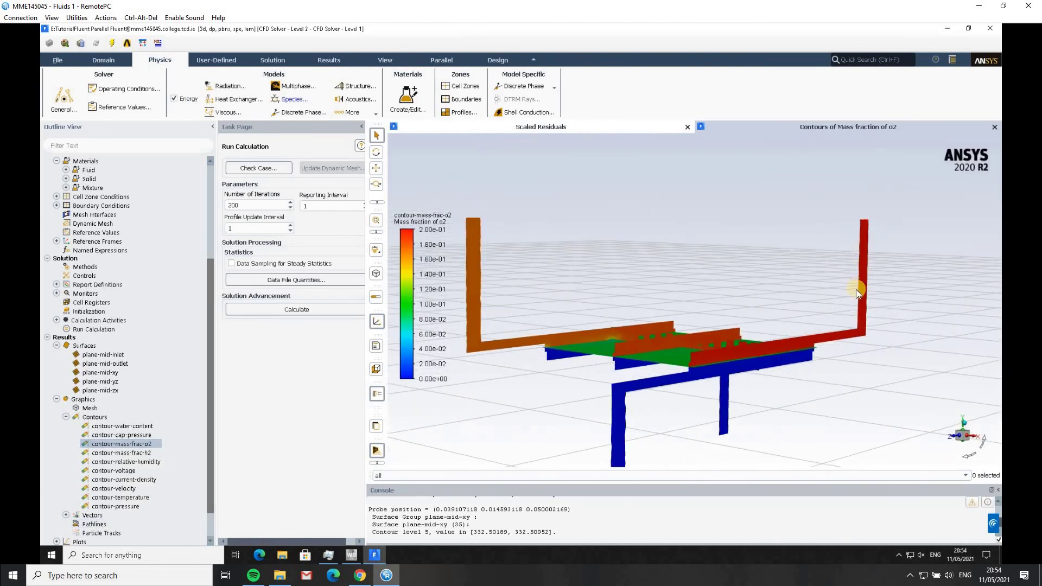
{"action": "right_click", "coordinate": [863, 286]}
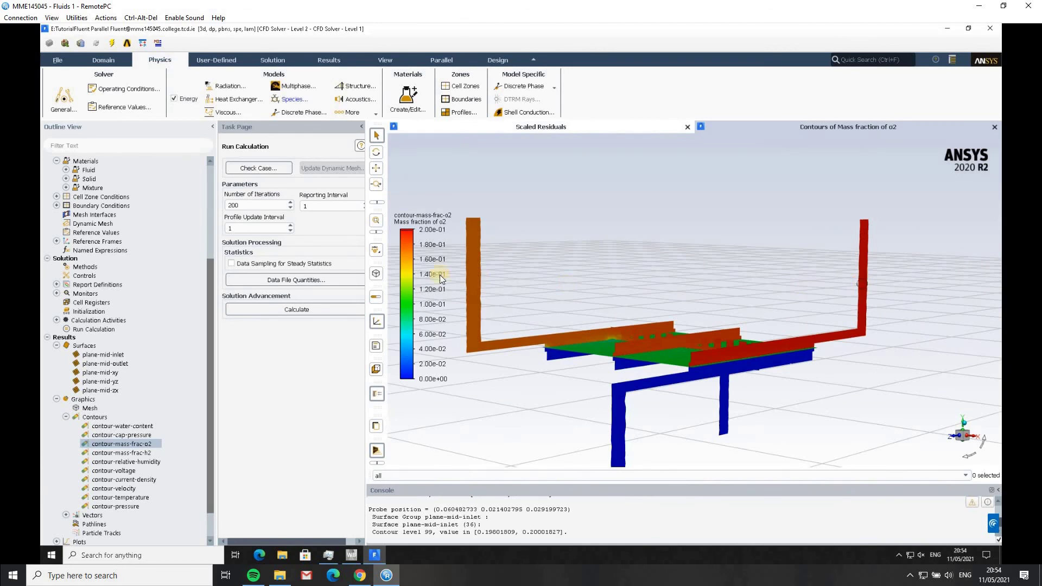
{"action": "right_click", "coordinate": [476, 252]}
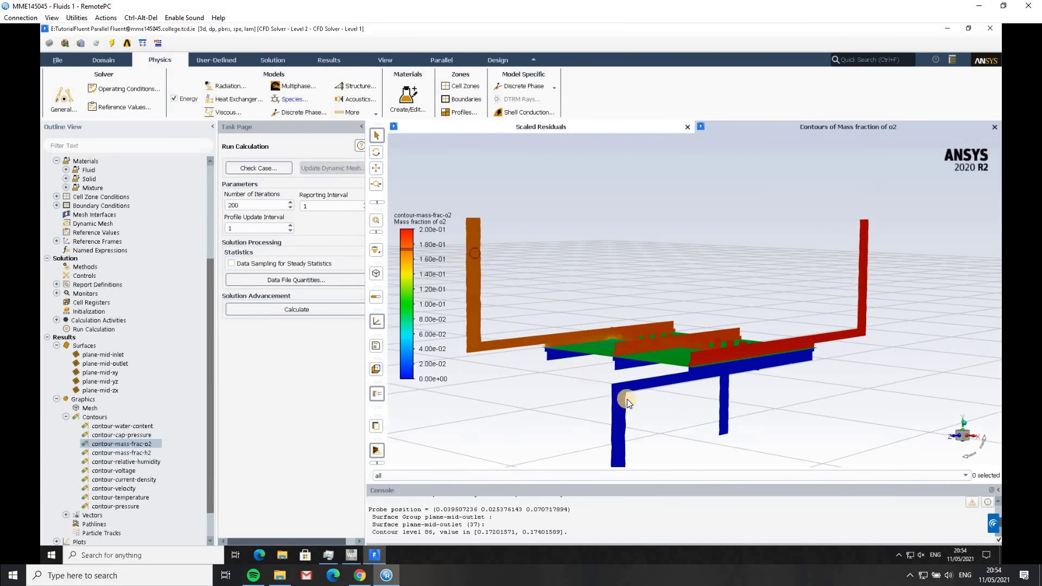
{"action": "left_click_drag", "start_coordinate": [627, 399], "coordinate": [329, 446]}
Display the saved contour-mass-frac-h2 plot and examine the hydrogen distribution from several angles
{"action": "right_click", "coordinate": [120, 453]}
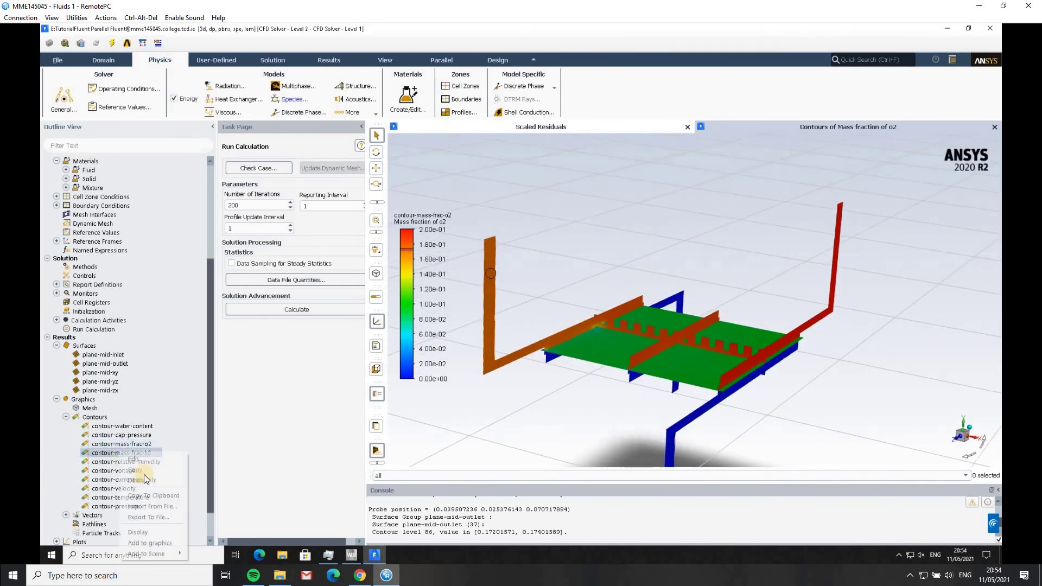
{"action": "left_click", "coordinate": [138, 532]}
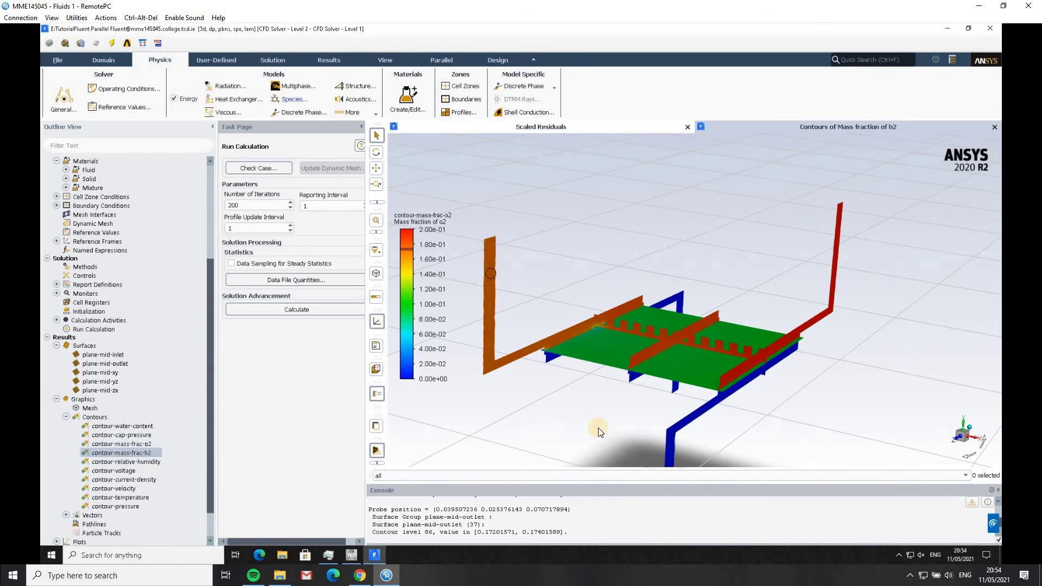
{"action": "left_click_drag", "start_coordinate": [633, 406], "coordinate": [880, 405]}
{"action": "left_click_drag", "start_coordinate": [900, 396], "coordinate": [604, 423]}
{"action": "left_click_drag", "start_coordinate": [497, 384], "coordinate": [268, 449]}
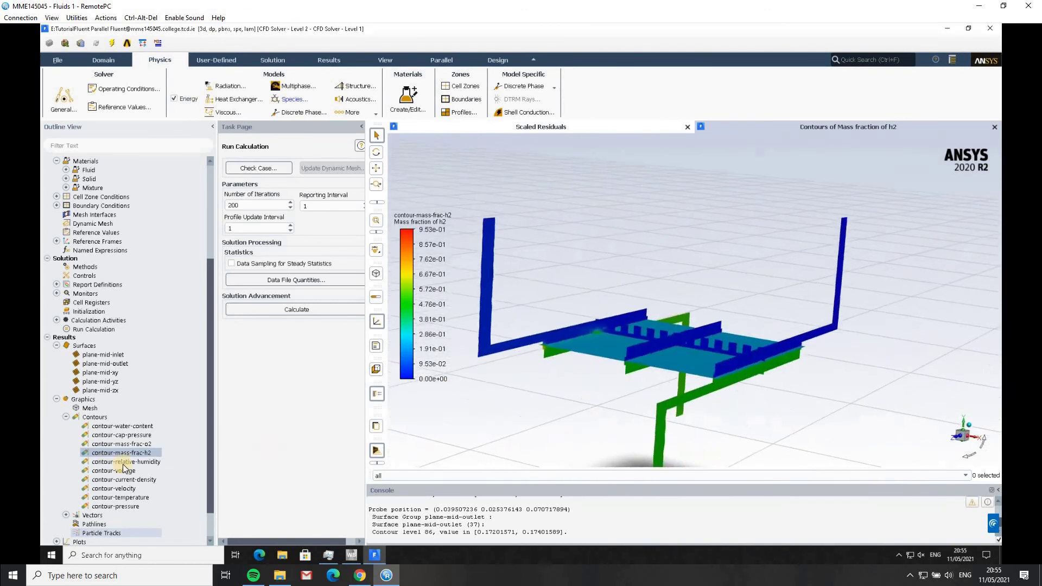
Display the saved contour-voltage plot and probe the electric potential on the upper and lower halves of plane-mid-inlet
{"action": "scroll", "coordinate": [123, 456], "scroll_direction": "down", "scroll_amount": 1}
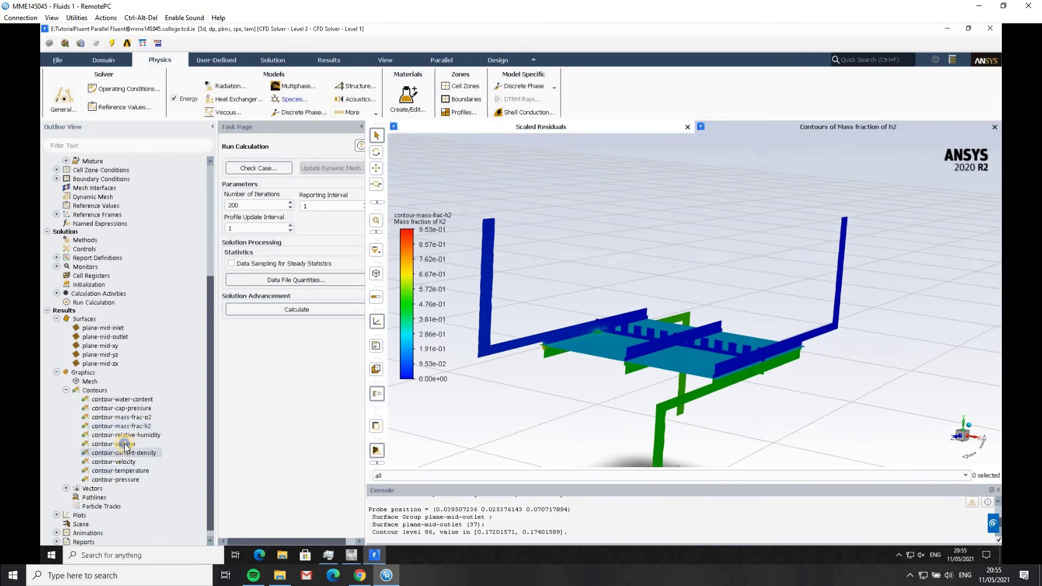
{"action": "right_click", "coordinate": [125, 444]}
{"action": "left_click", "coordinate": [144, 524]}
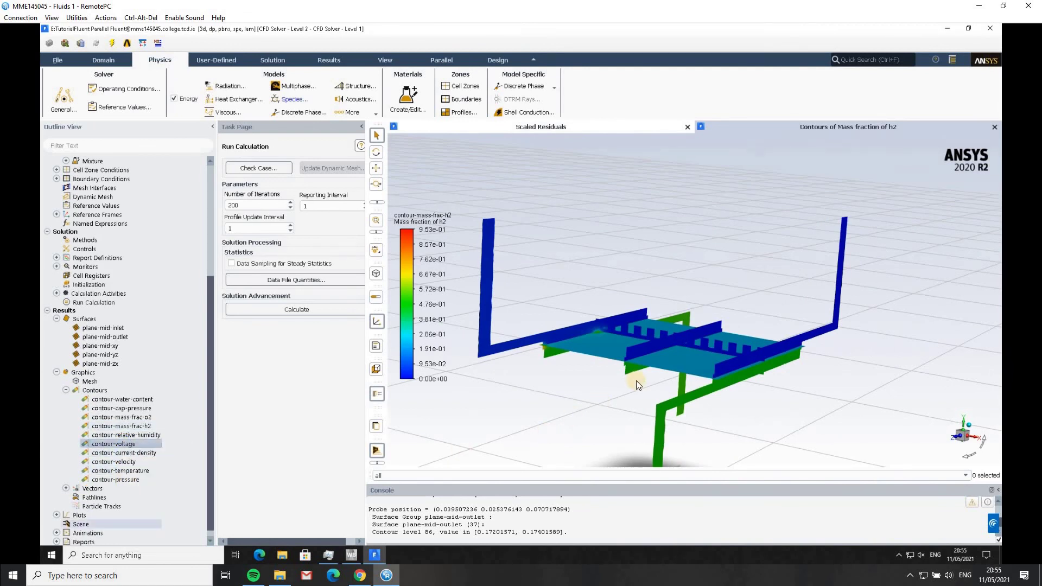
{"action": "scroll", "coordinate": [627, 334], "scroll_direction": "down", "scroll_amount": 2}
{"action": "scroll", "coordinate": [627, 333], "scroll_direction": "down", "scroll_amount": 3}
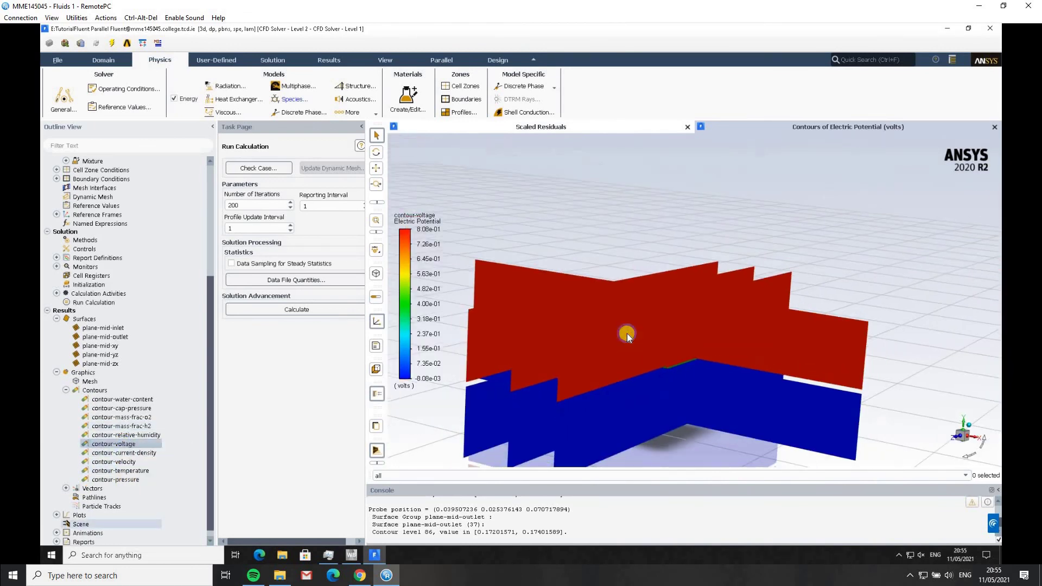
{"action": "right_click", "coordinate": [628, 333]}
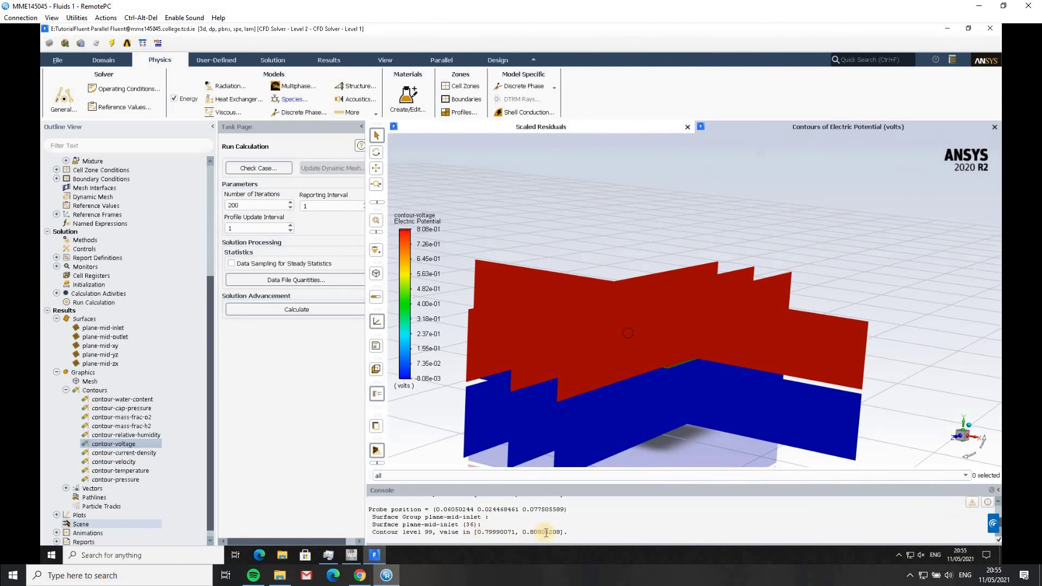
{"action": "right_click", "coordinate": [594, 407]}
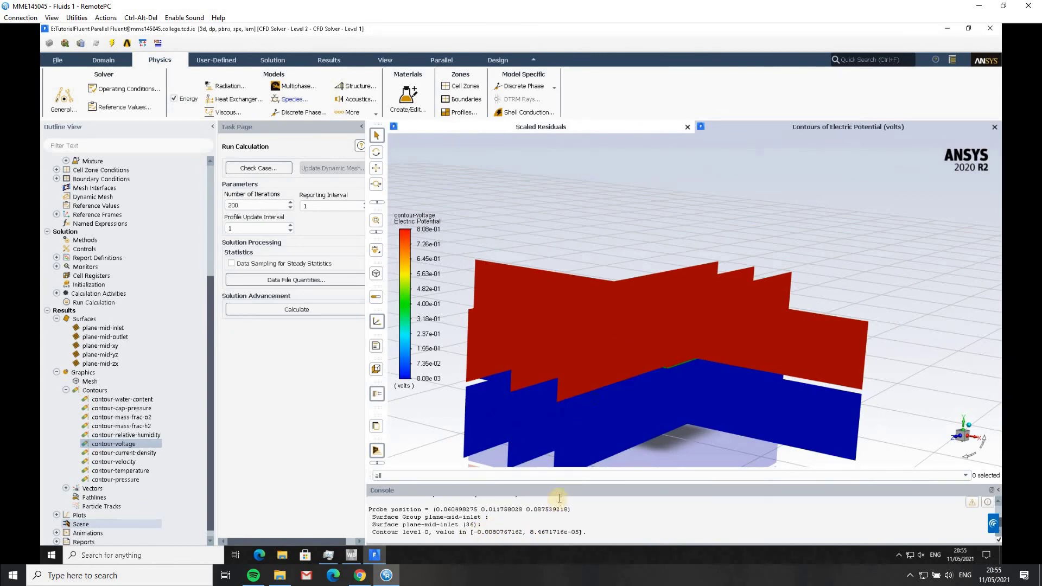
Examine the electric potential across the layer between the two halves in a close-up front view, and collapse the list of contours
{"action": "left_click", "coordinate": [956, 435]}
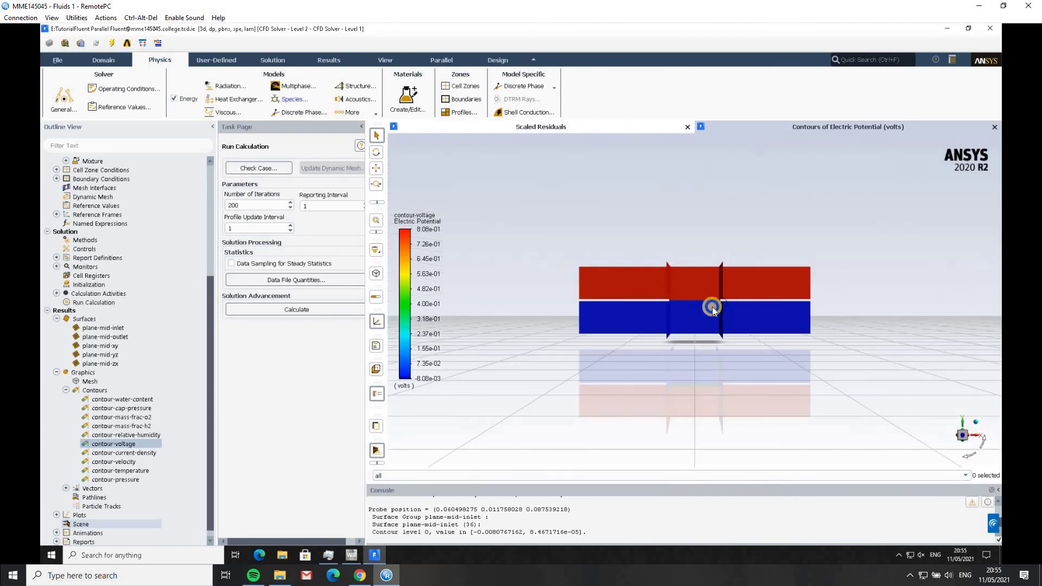
{"action": "middle_click_drag", "start_coordinate": [695, 295], "coordinate": [715, 338]}
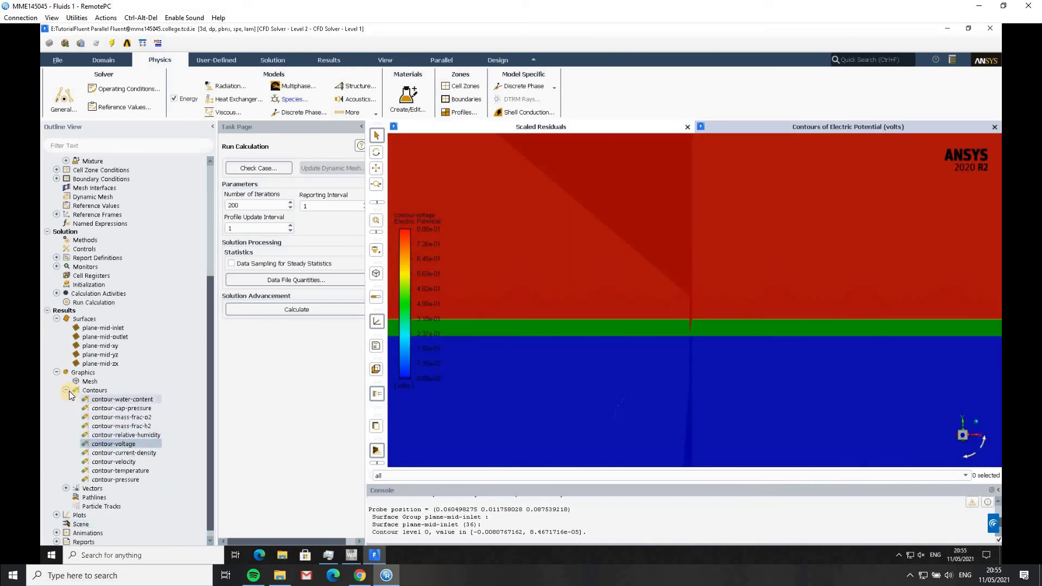
{"action": "double_click", "coordinate": [88, 389]}
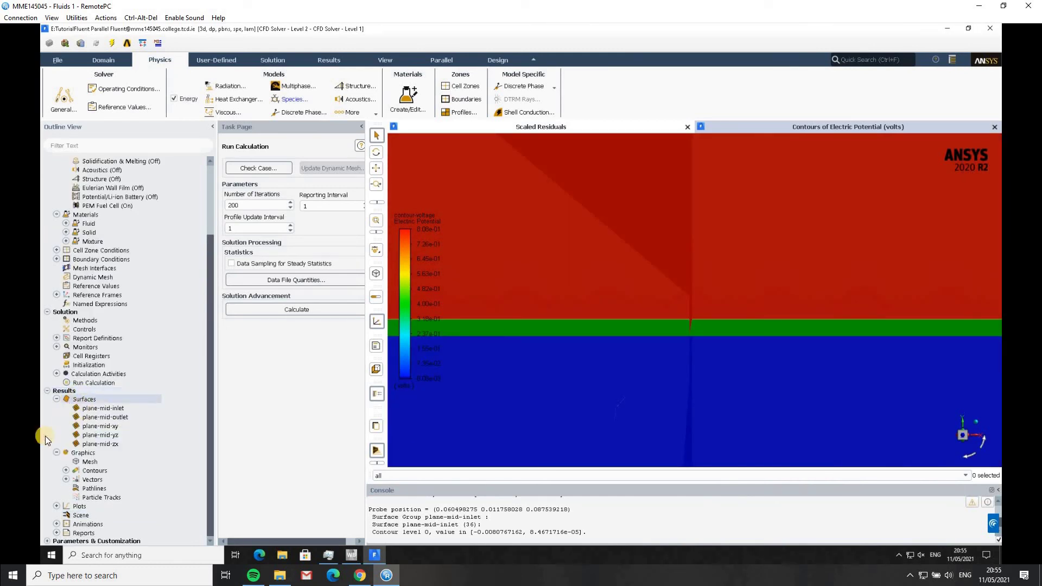